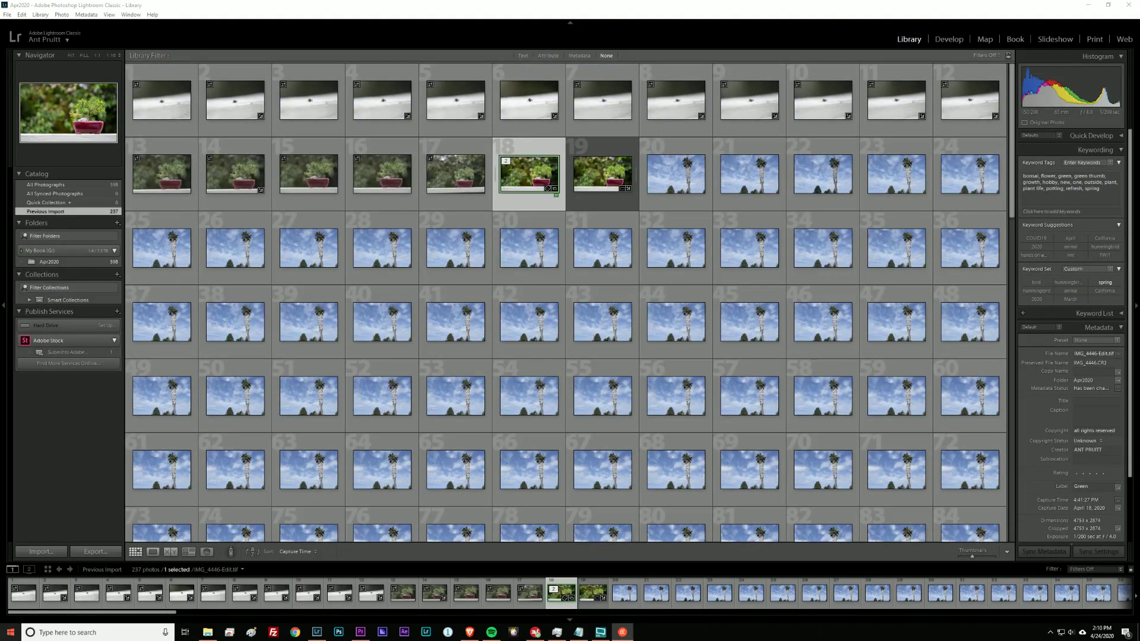
# Step: Import the new photos from the Lightroom > Apr2020 folder on the My Book drive into the catalog
pyautogui.click(40, 552)
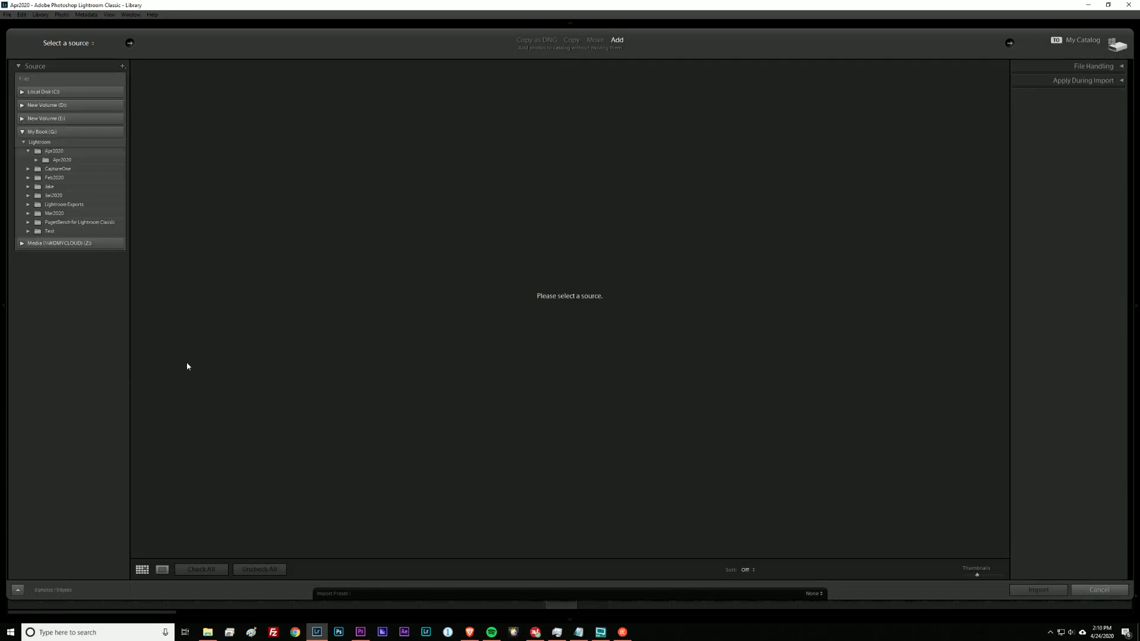
pyautogui.click(65, 152)
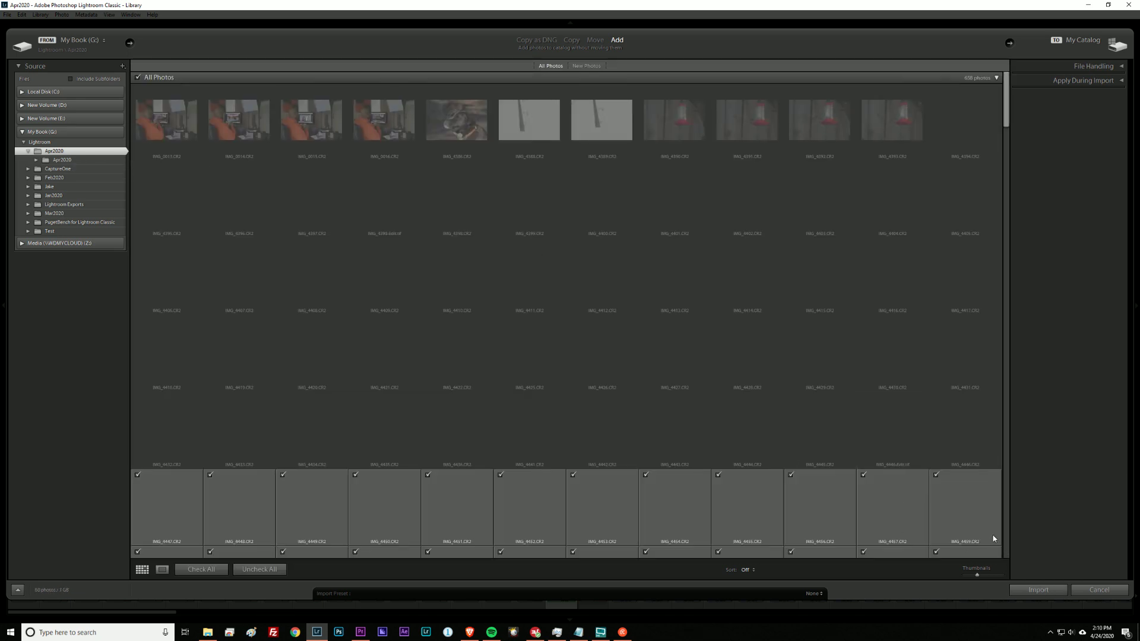
pyautogui.click(1037, 591)
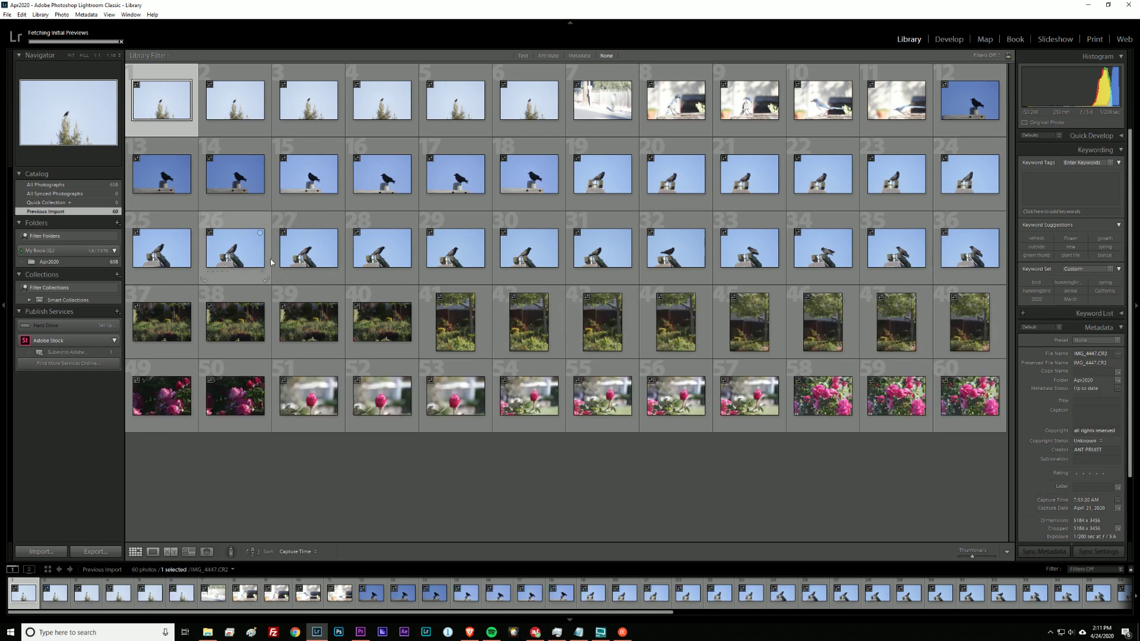
pyautogui.click(480, 468)
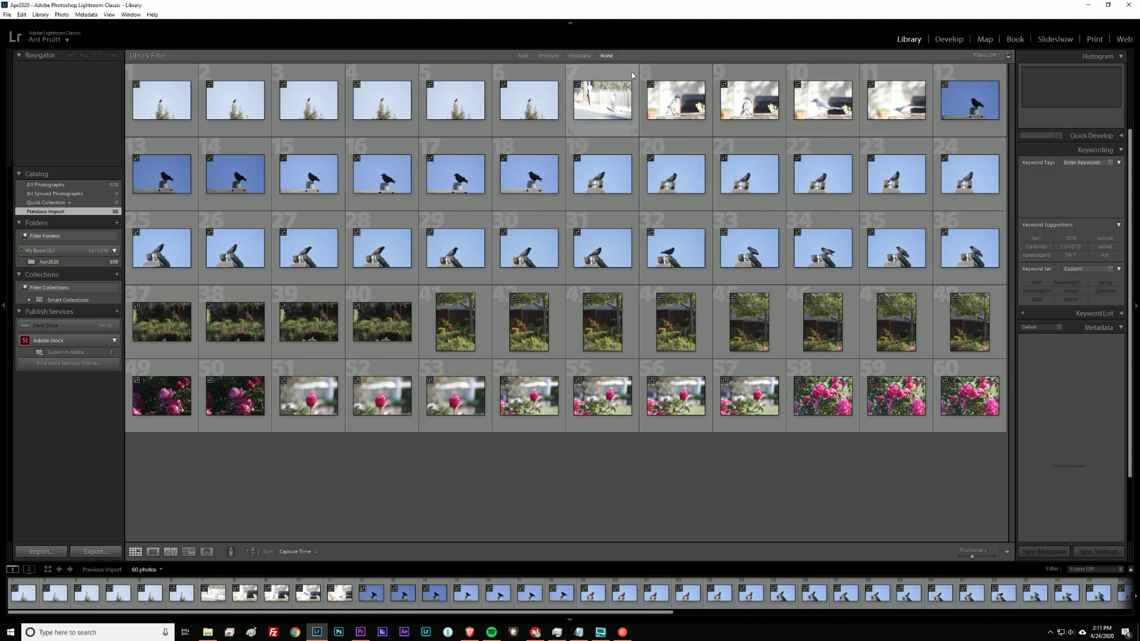
# Step: Review the imported photos one at a time at full size, from IMG_4447.CR2 to the dog walker shot IMG_4453.CR2
pyautogui.click(171, 97)
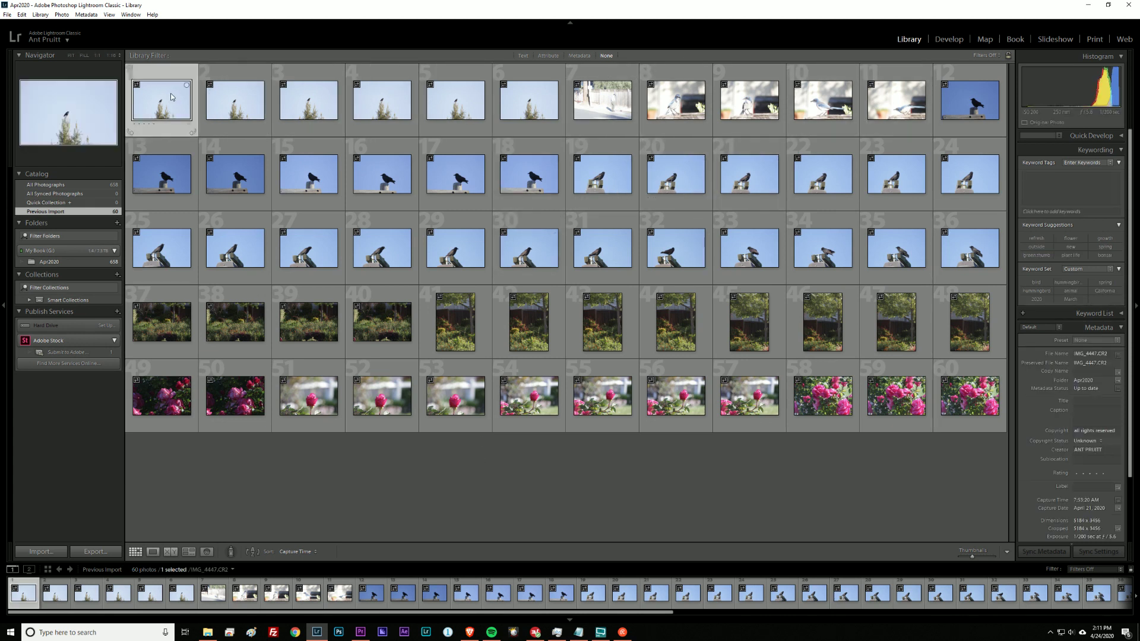
pyautogui.press('e')
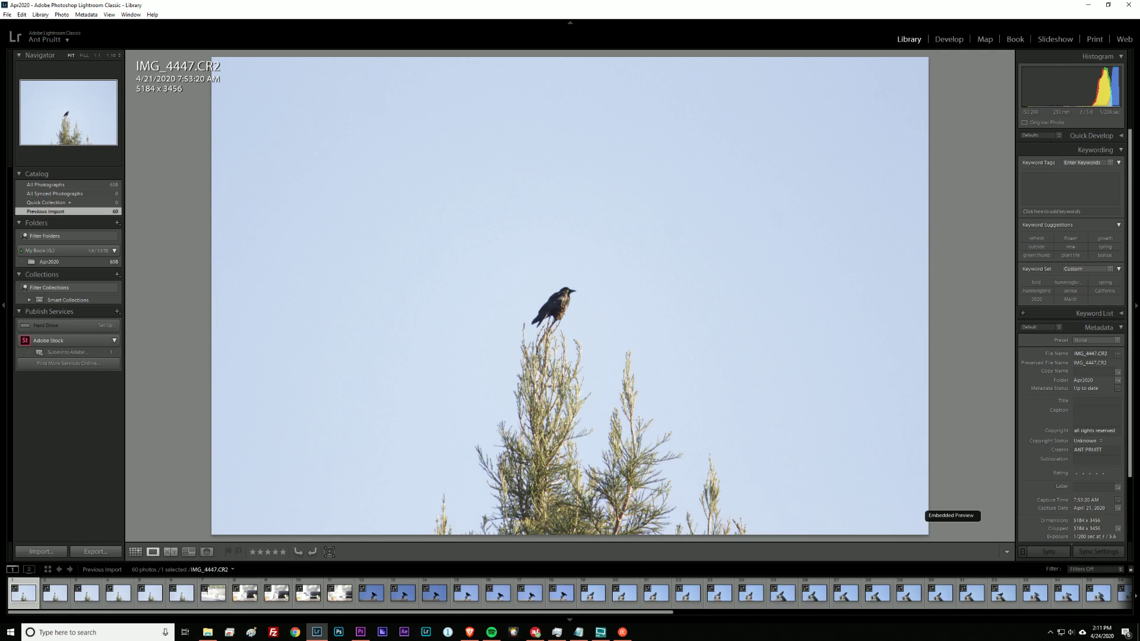
pyautogui.click(1081, 510)
pyautogui.press('Right')
pyautogui.press('Right')
pyautogui.press('Right')
pyautogui.press('Right')
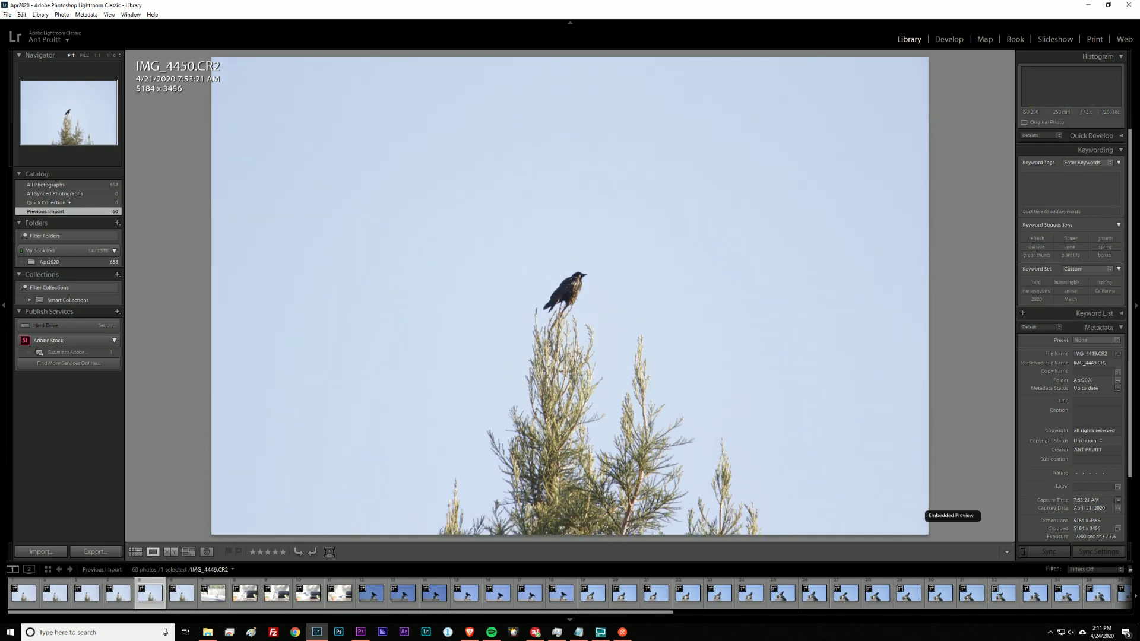
pyautogui.press('Right')
pyautogui.press('Right')
pyautogui.press('Right')
pyautogui.press('Left')
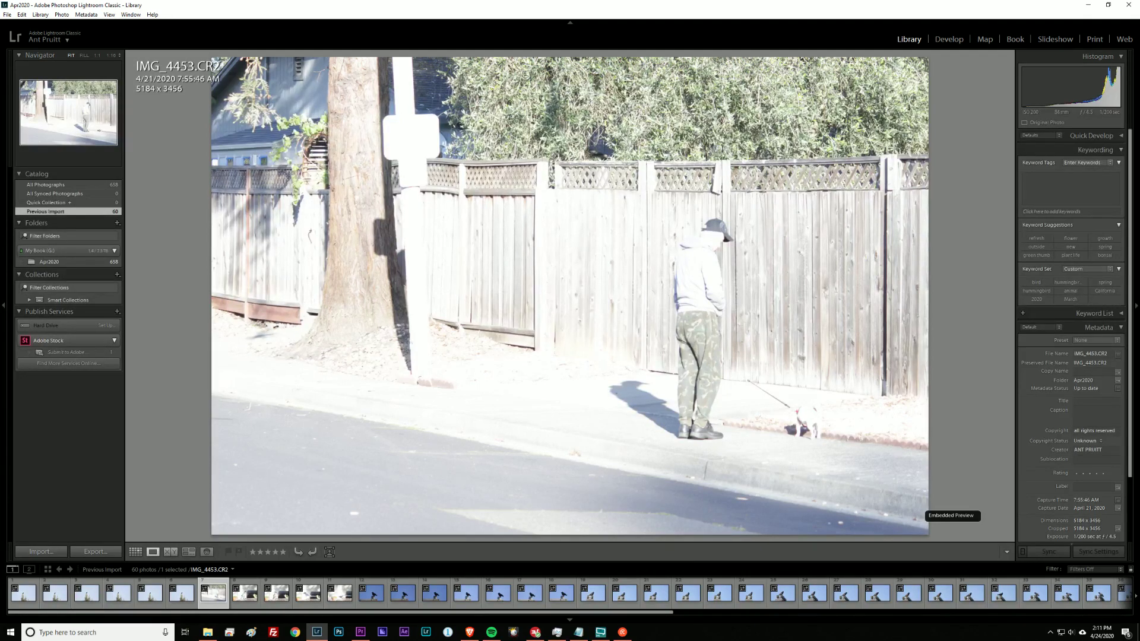
pyautogui.press('z')
pyautogui.press('g')
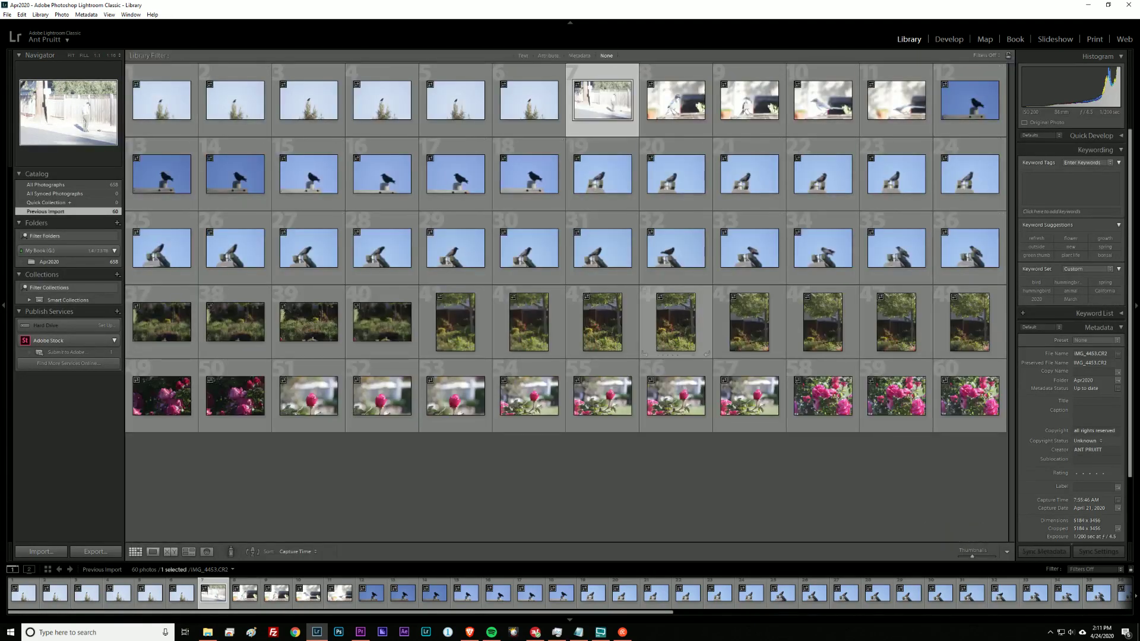
# Step: Open IMG_4453.CR2 in Develop and set its exposure to −1.91 and highlights to −76
pyautogui.doubleClick(598, 127)
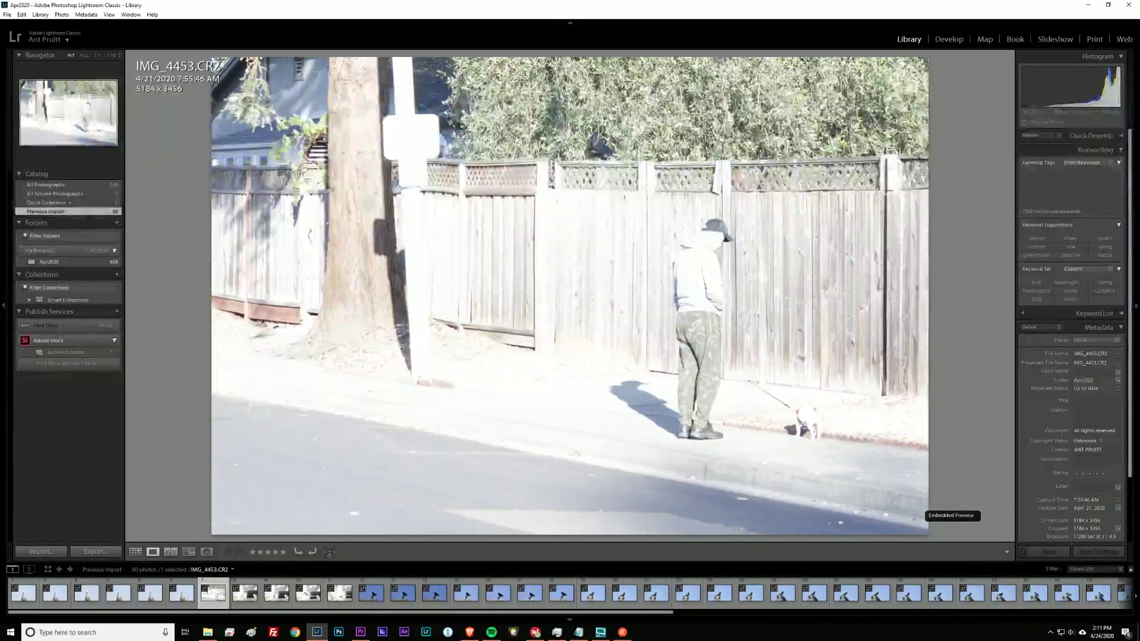
pyautogui.press('d')
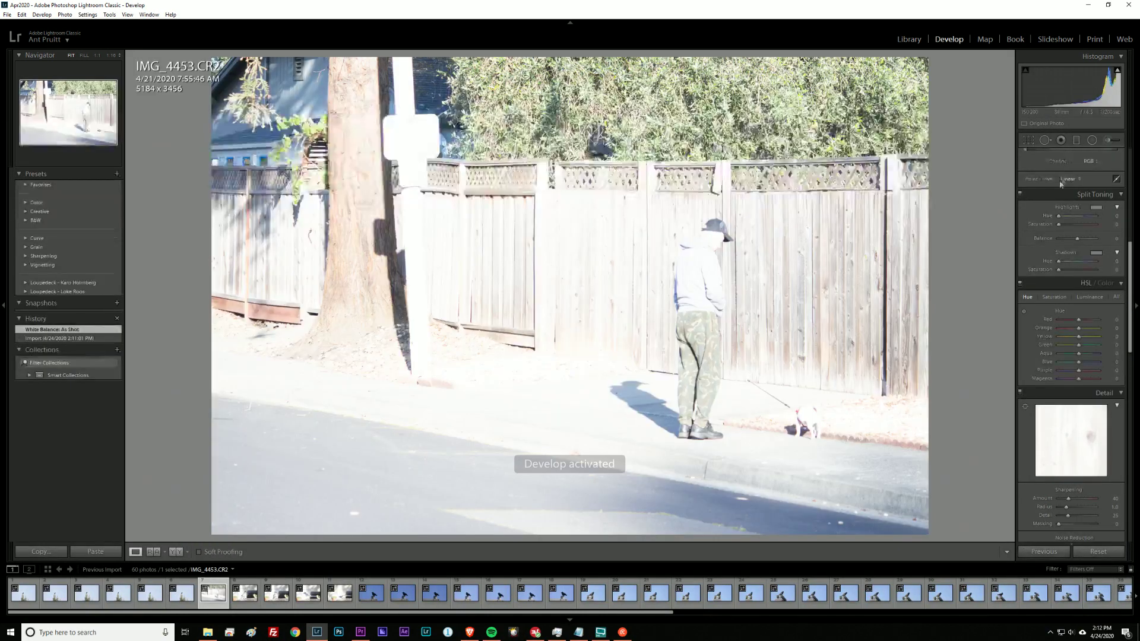
pyautogui.scroll(5, 1065, 235)
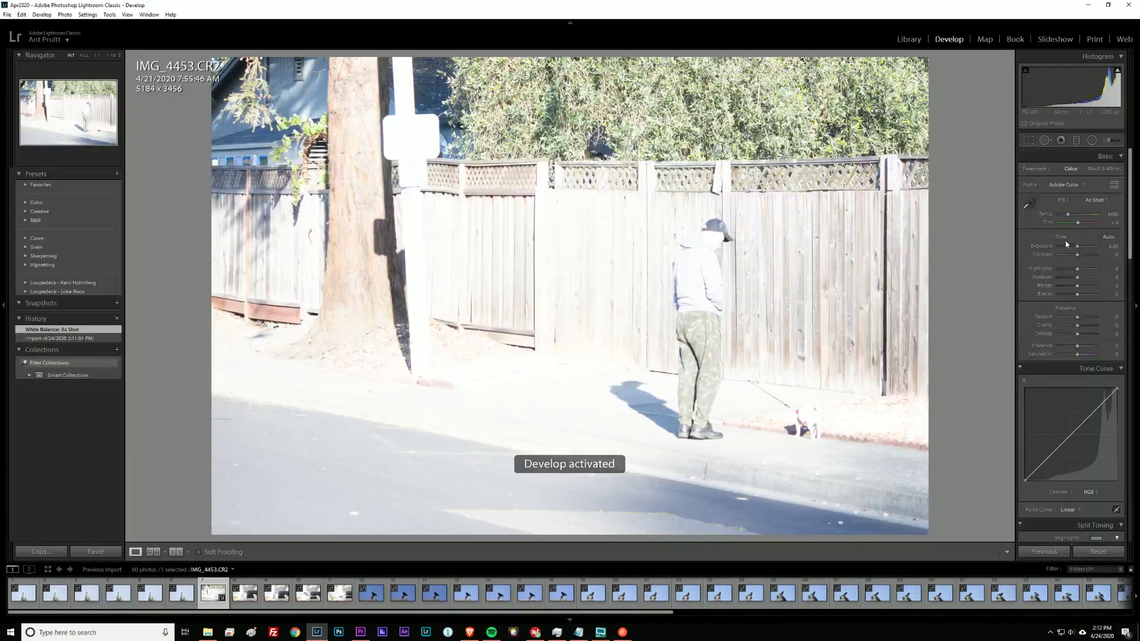
pyautogui.moveTo(1078, 246)
pyautogui.mouseDown()
pyautogui.moveTo(1076, 274)
pyautogui.moveTo(1061, 275)
pyautogui.moveTo(1072, 248)
pyautogui.mouseUp()
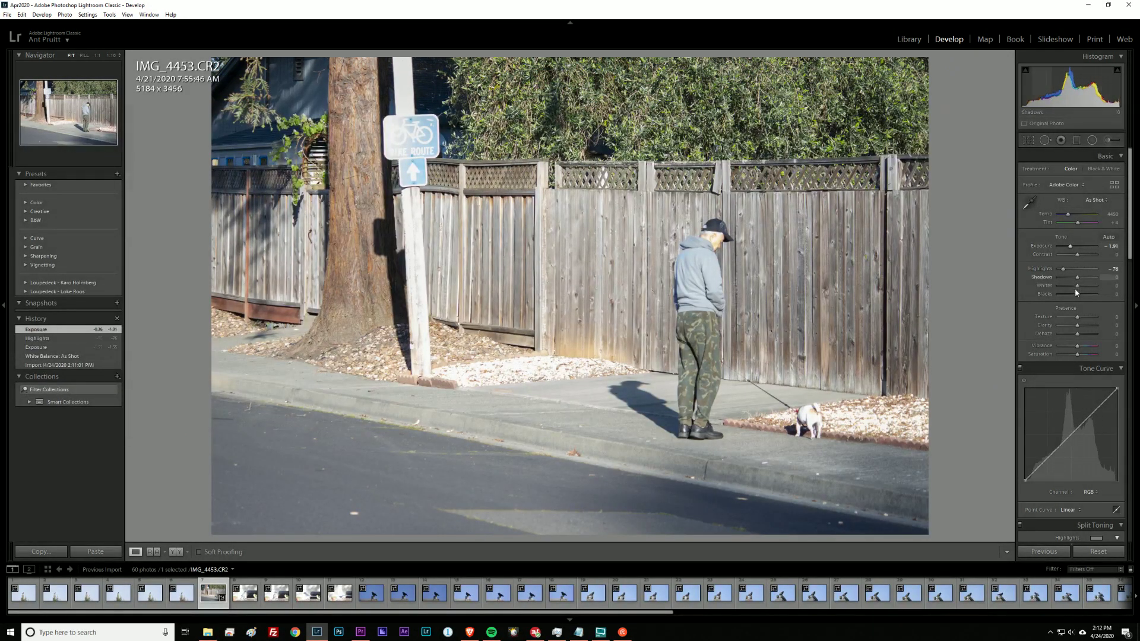
# Step: Set a custom white balance by sampling the gray sidewalk with the white balance selector
pyautogui.moveTo(1077, 223); pyautogui.dragTo(1080, 226)
pyautogui.doubleClick(1078, 224)
pyautogui.click(1028, 203)
pyautogui.click(590, 418)
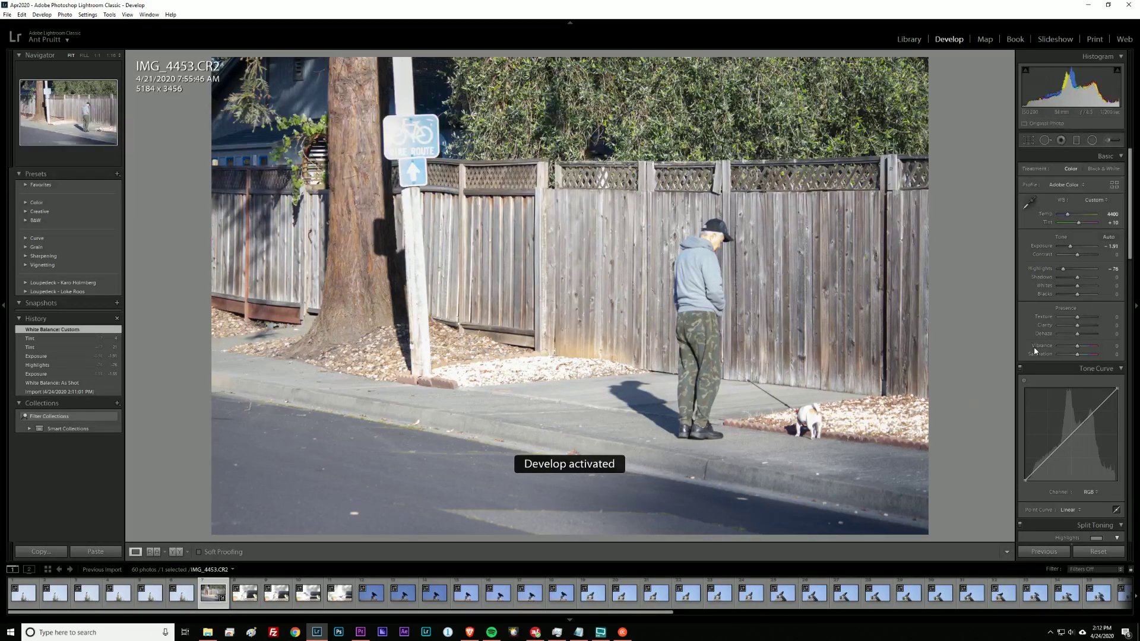
# Step: Set clarity to +19, vibrance to +5, saturation to +12 and dehaze to +19
pyautogui.moveTo(1077, 325); pyautogui.dragTo(1081, 328)
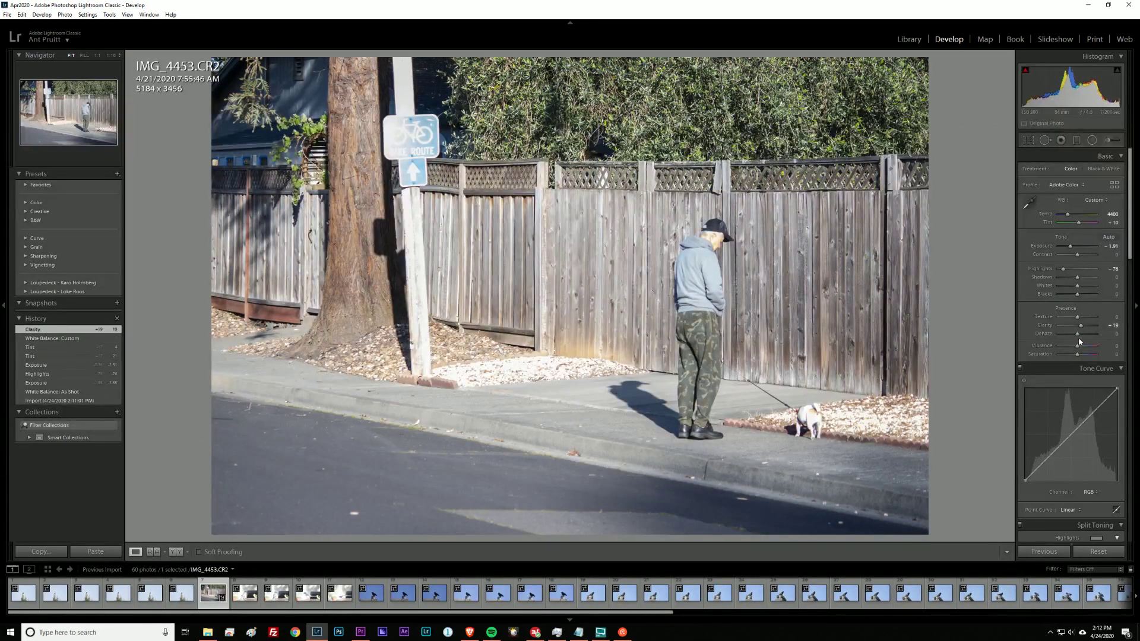
pyautogui.moveTo(1077, 346); pyautogui.dragTo(1080, 358)
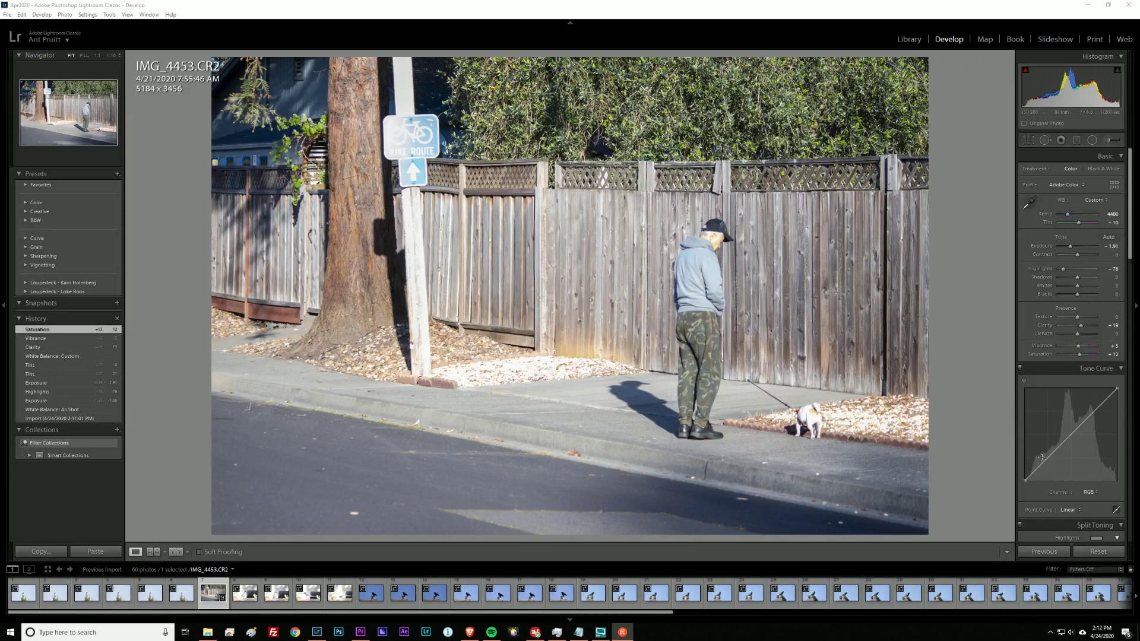
pyautogui.moveTo(1078, 335); pyautogui.dragTo(1081, 343)
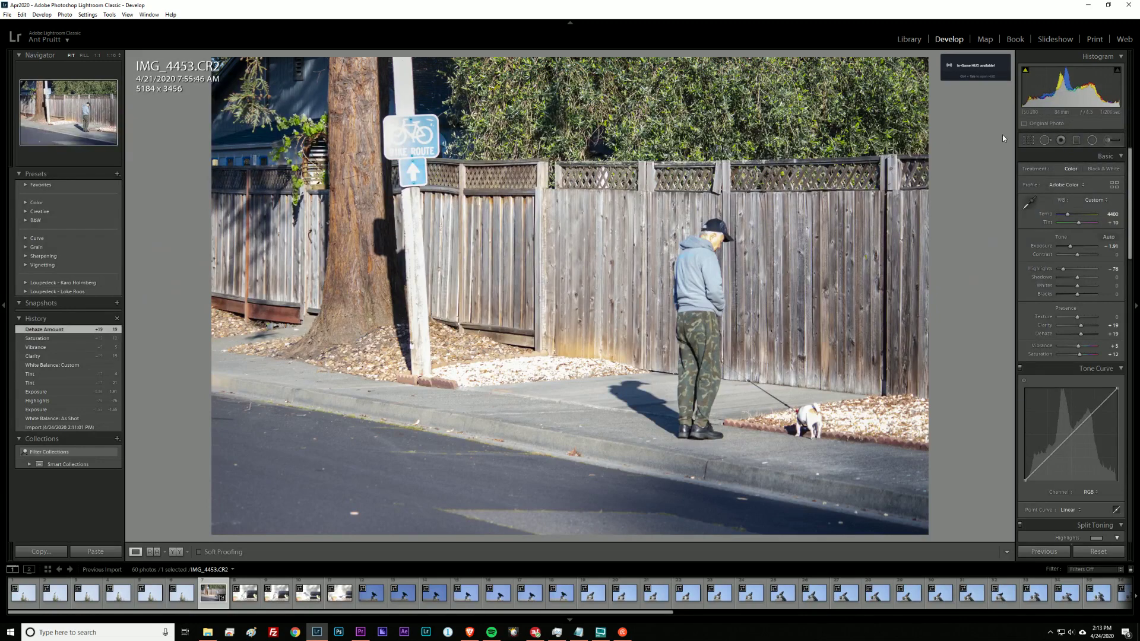
# Step: Set the exposure to −1.81 and give the dog walker photo a Red color label, ending in the Library grid
pyautogui.click(1027, 140)
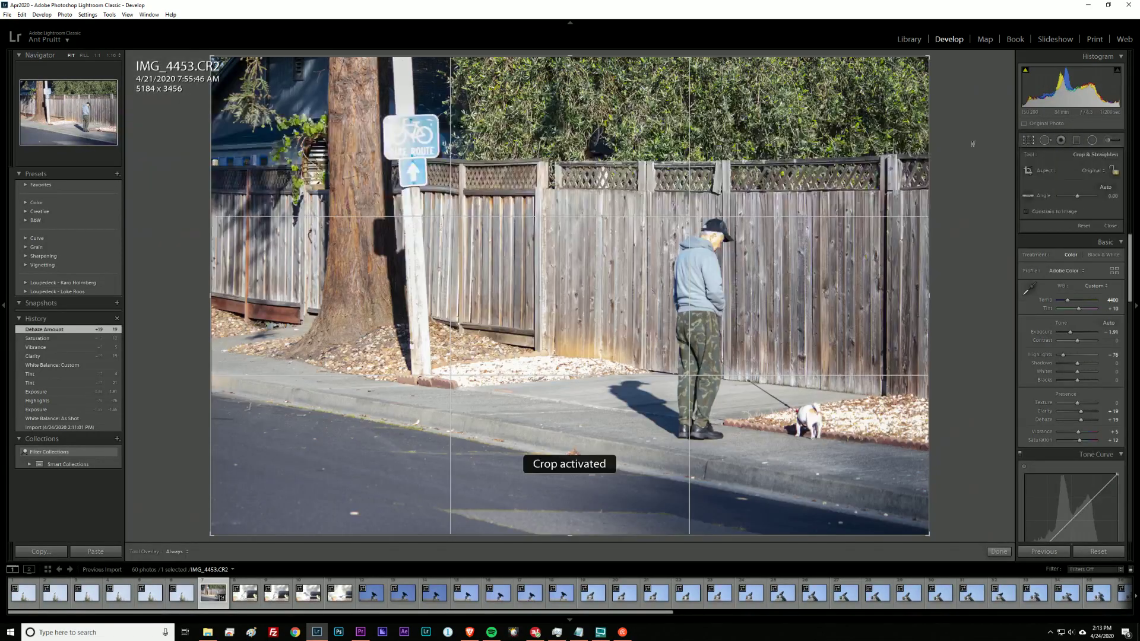
pyautogui.click(1026, 143)
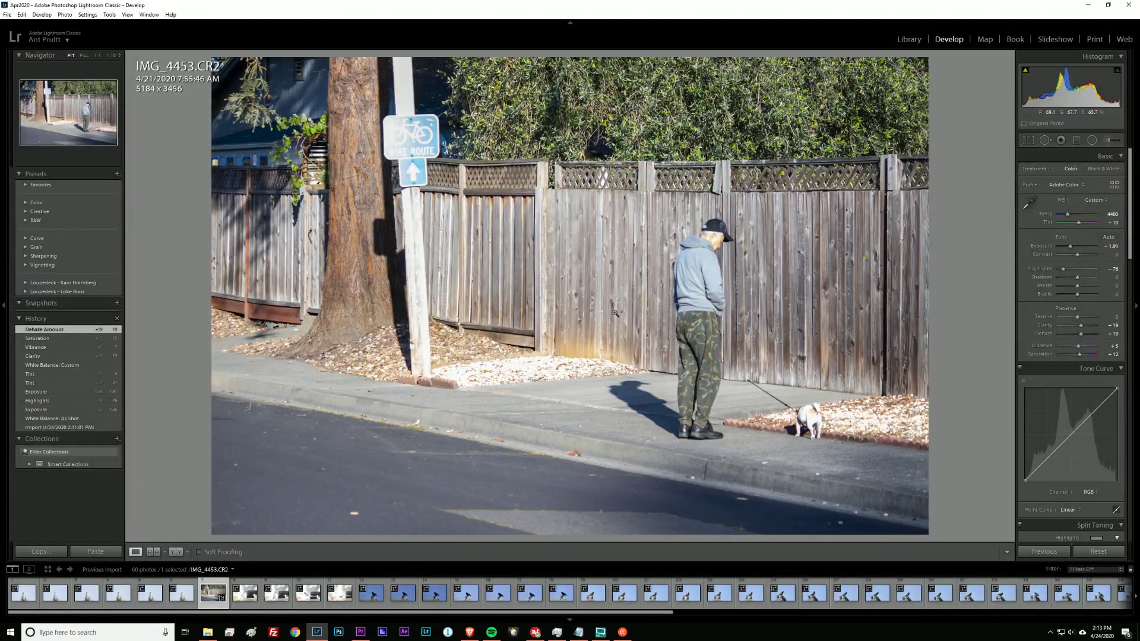
pyautogui.press('6')
pyautogui.press('=')
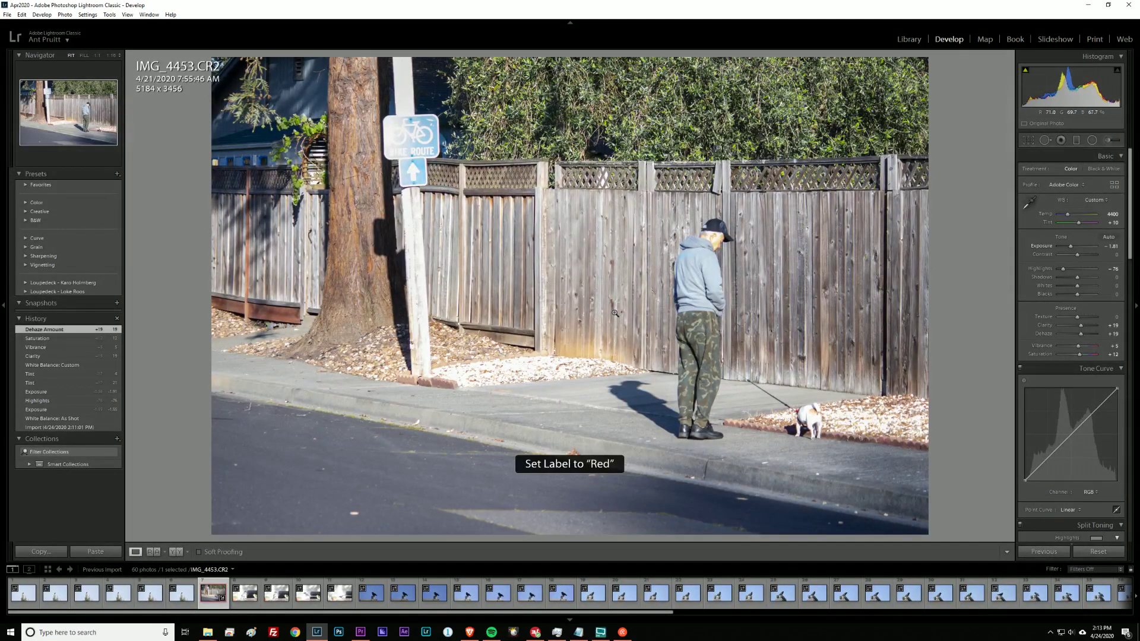
pyautogui.press('6')
pyautogui.press('6')
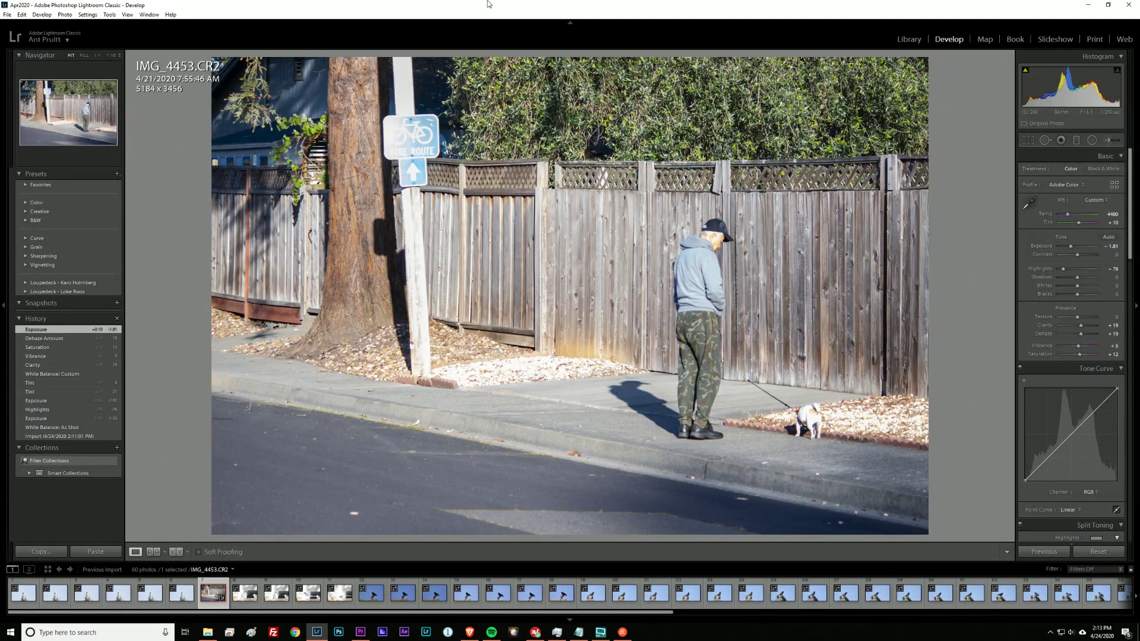
pyautogui.click(909, 41)
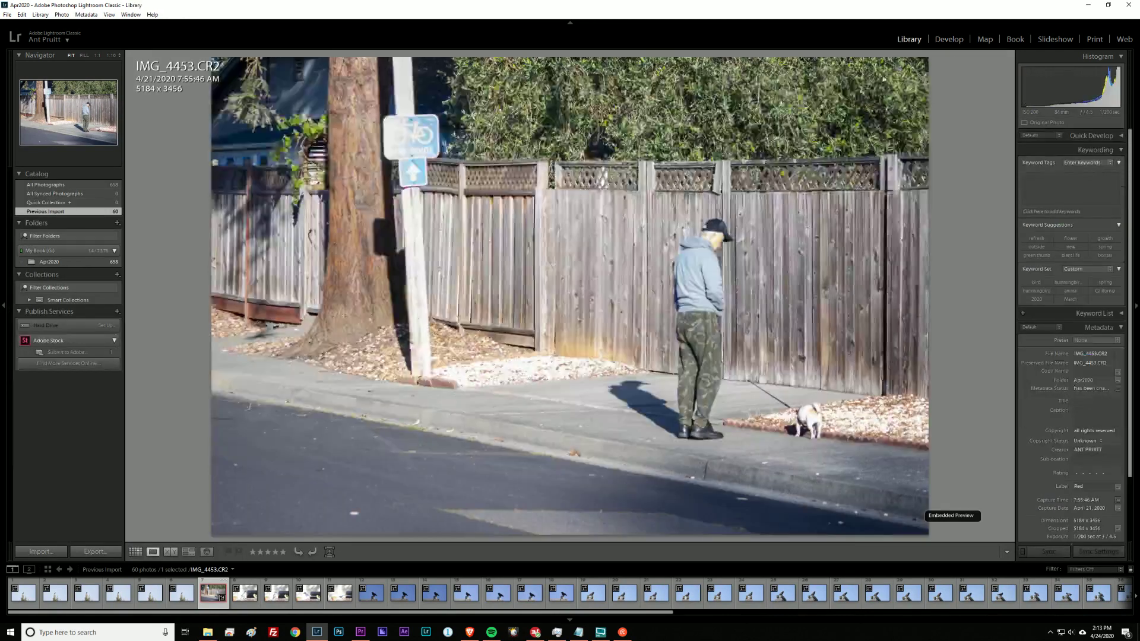
pyautogui.press('g')
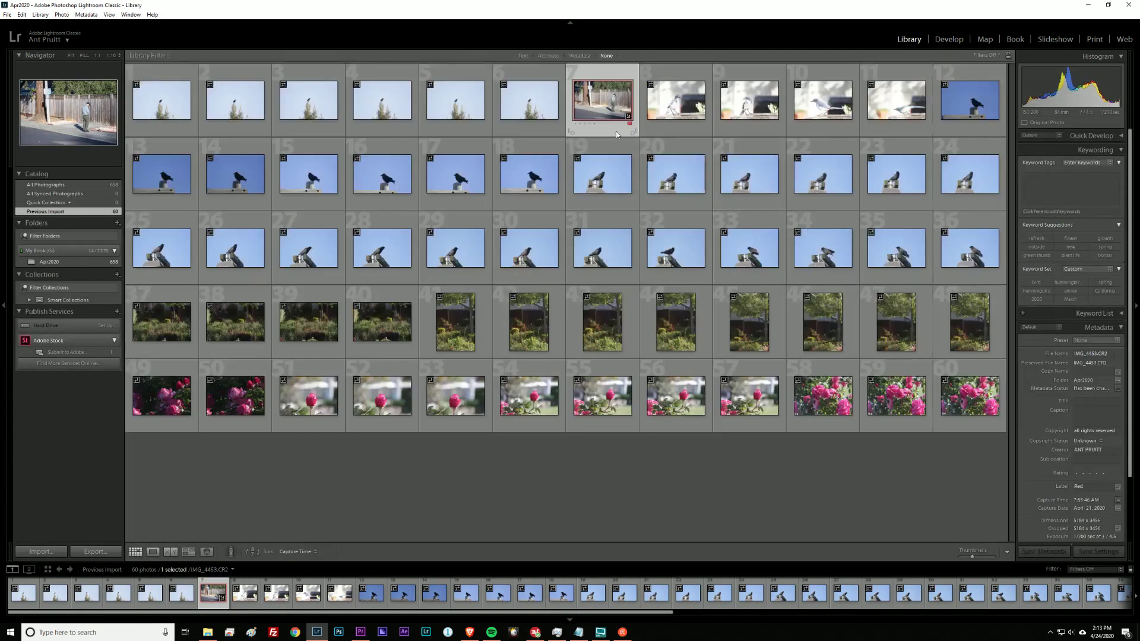
# Step: Compare the first two blue bird photos at full size and give IMG_4455.CR2 a Red color label
pyautogui.click(664, 113)
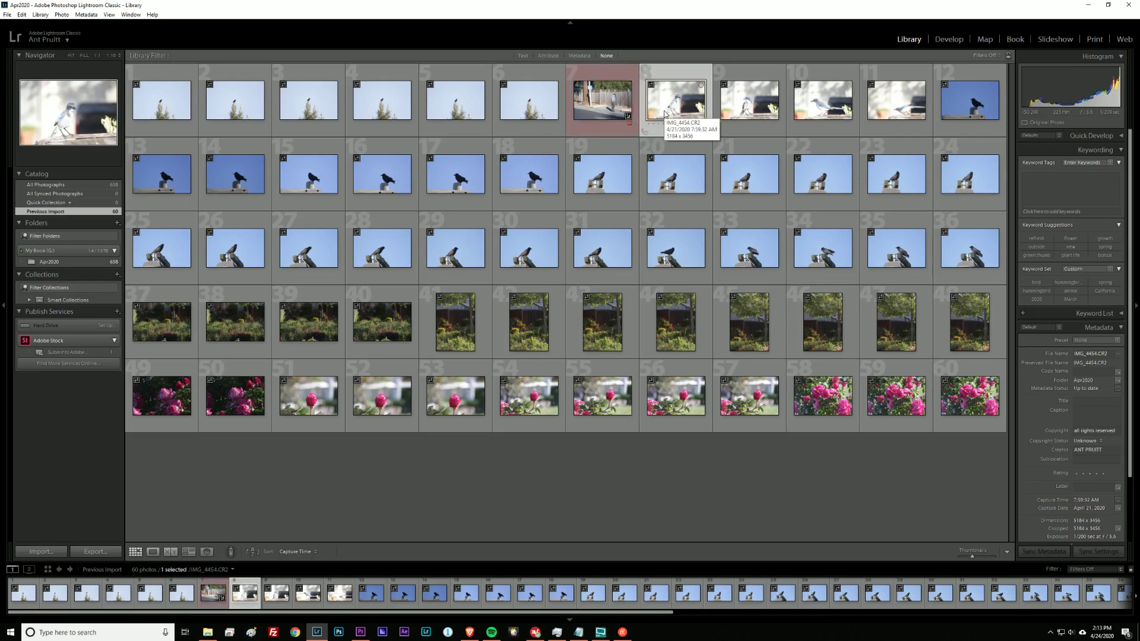
pyautogui.doubleClick(665, 112)
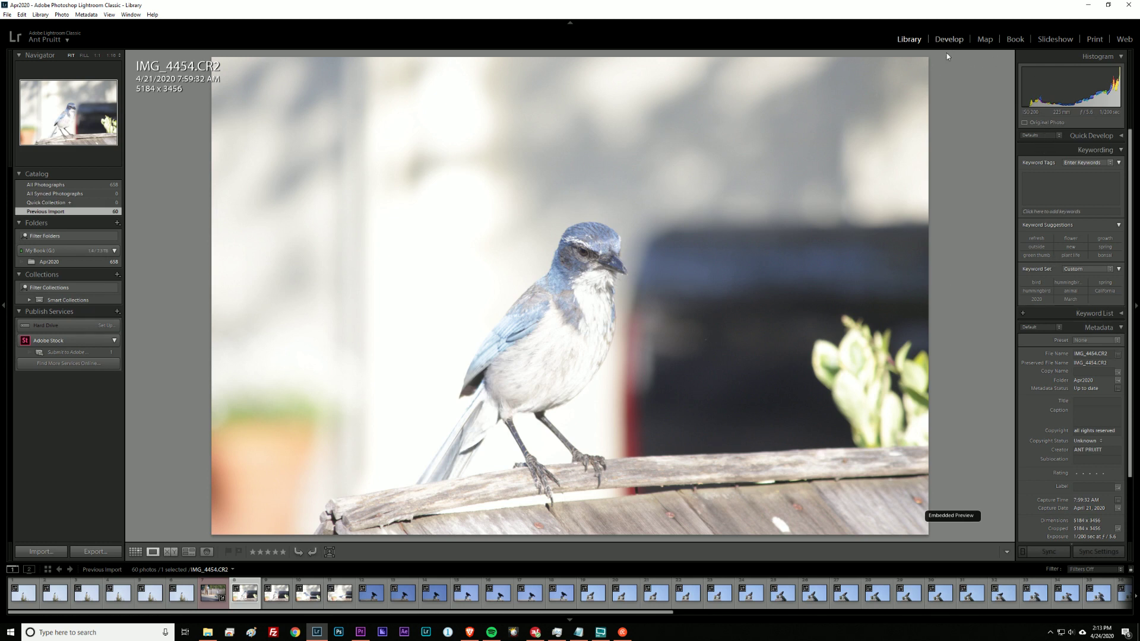
pyautogui.press('Right')
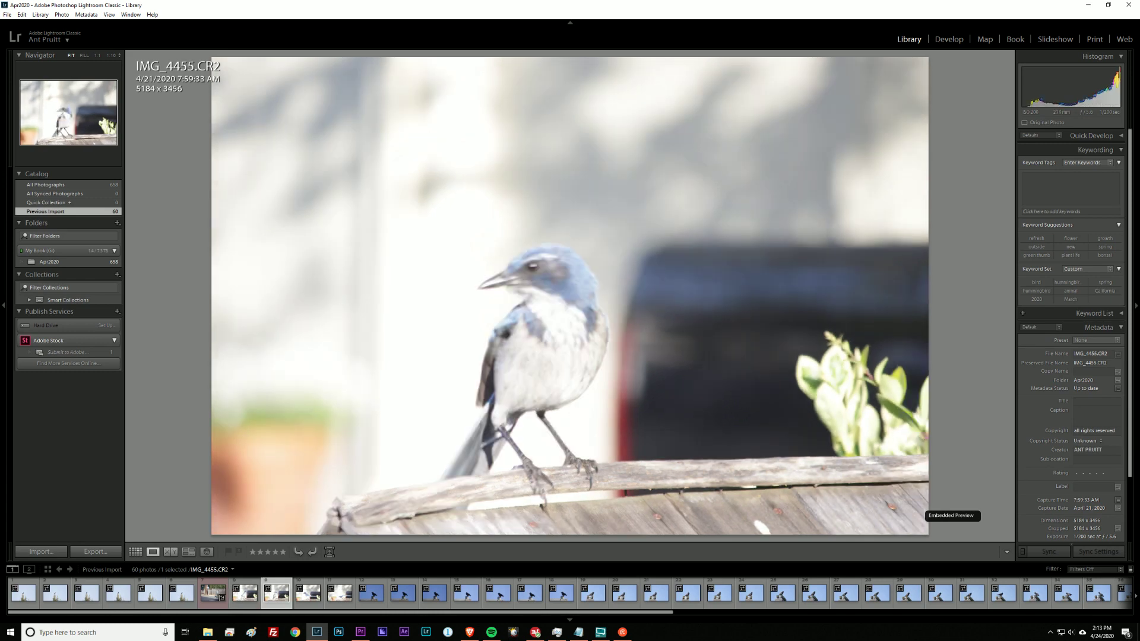
pyautogui.press('g')
pyautogui.press('6')
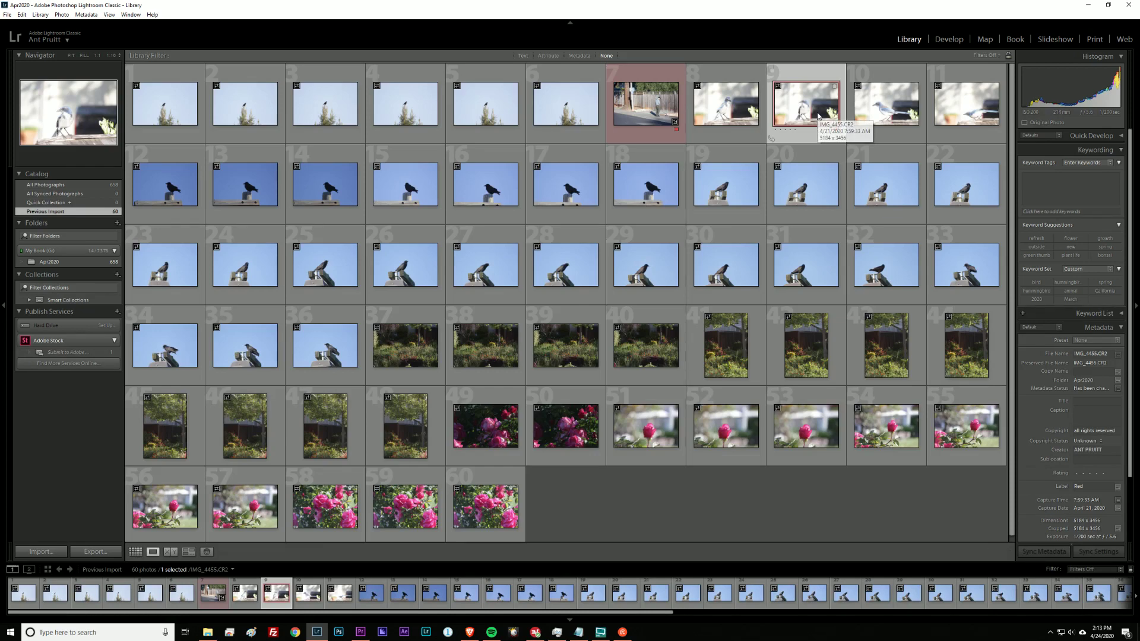
pyautogui.doubleClick(818, 117)
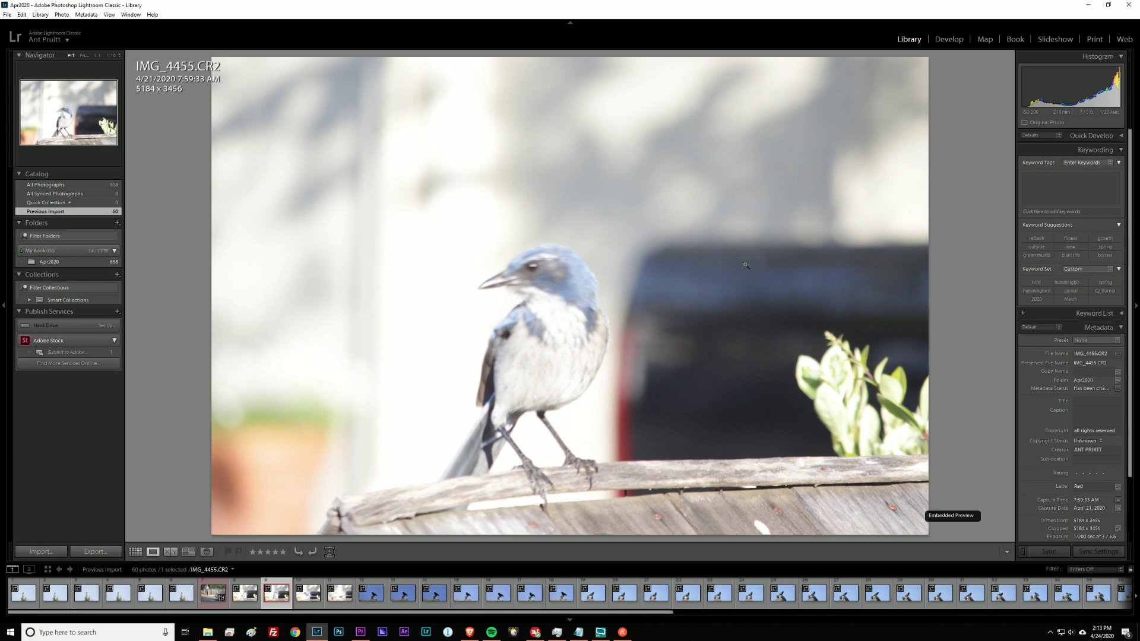
pyautogui.press('6')
pyautogui.press('6')
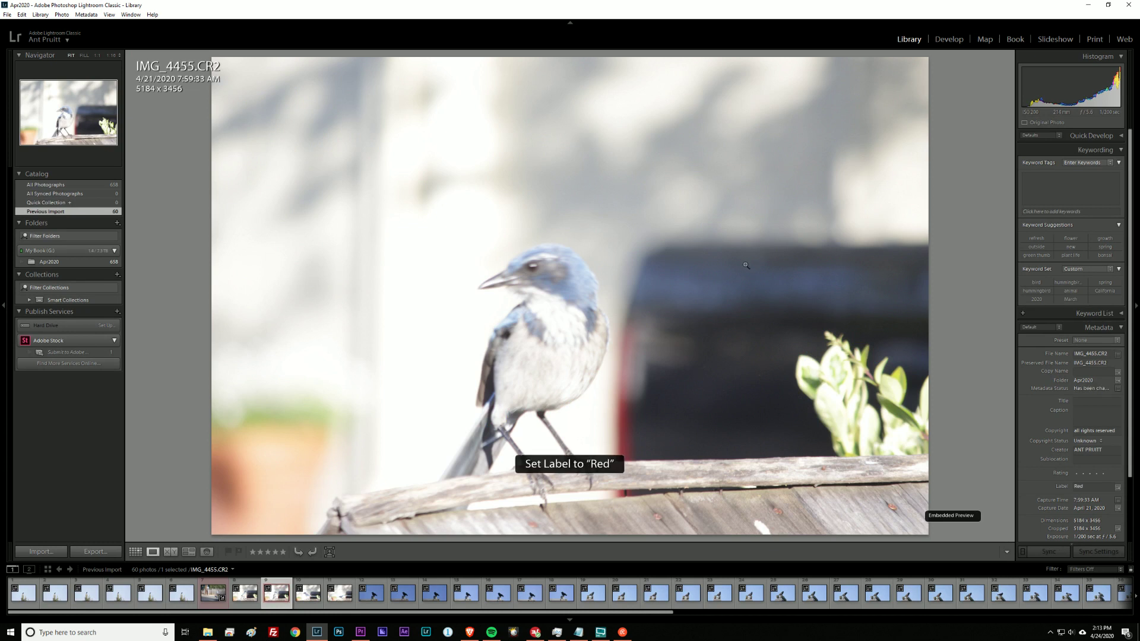
# Step: Advance to IMG_4457.CR2, the crouching blue bird, and give it a Red color label
pyautogui.press('Right')
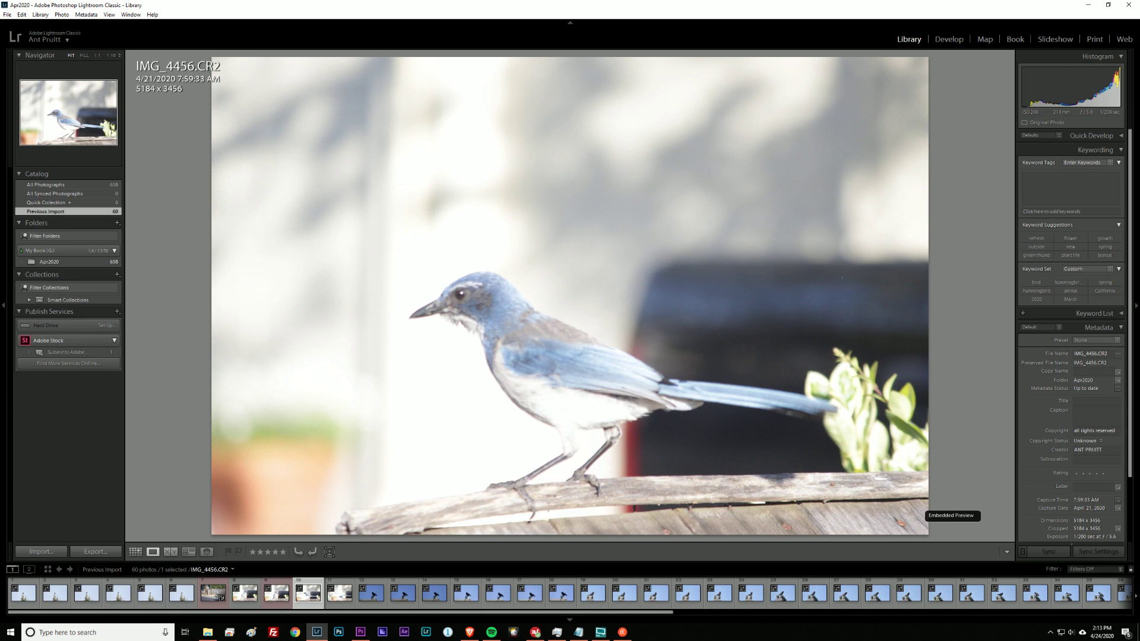
pyautogui.press('Right')
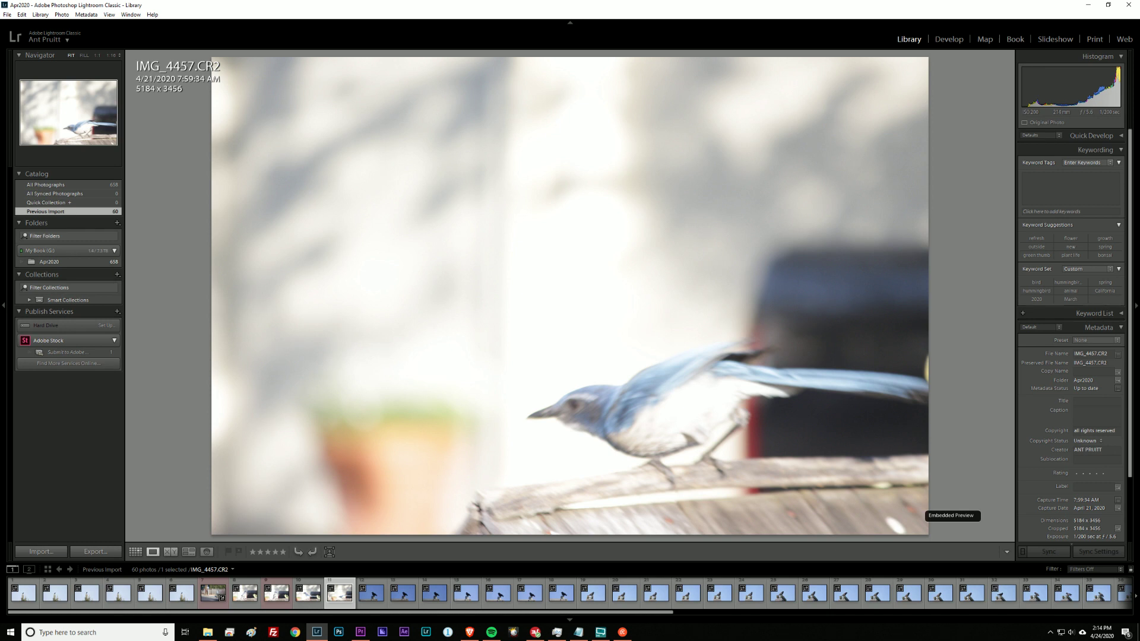
pyautogui.press('6')
# Step: Go back to IMG_4454.CR2, give it a Yellow color label and move forward through the following bird photos
pyautogui.click(308, 593)
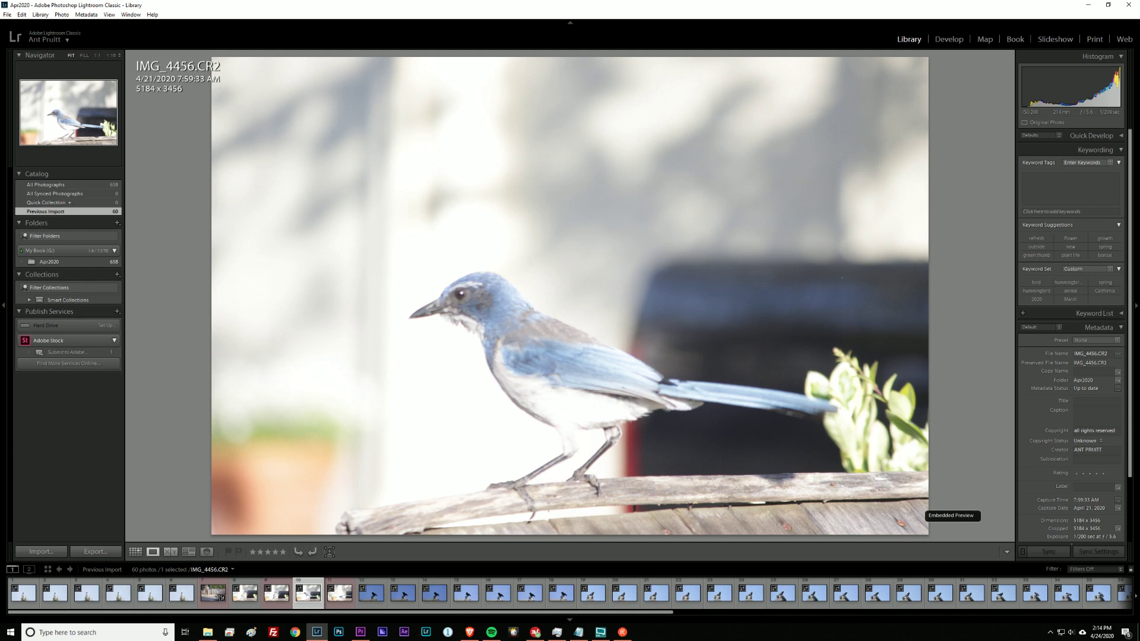
pyautogui.press('Left')
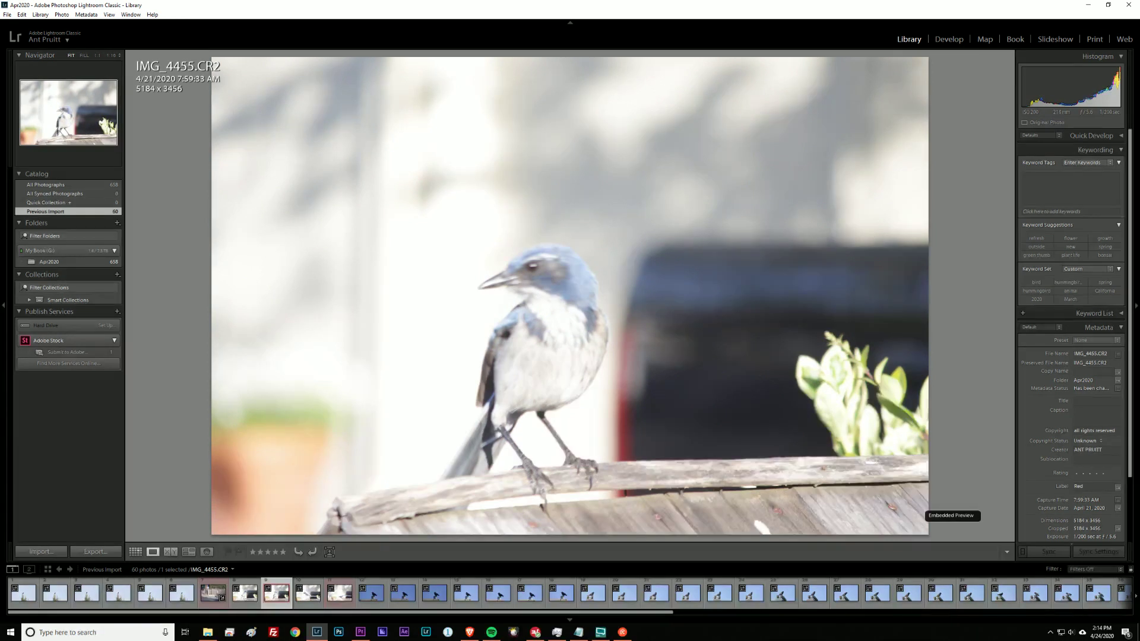
pyautogui.press('Left')
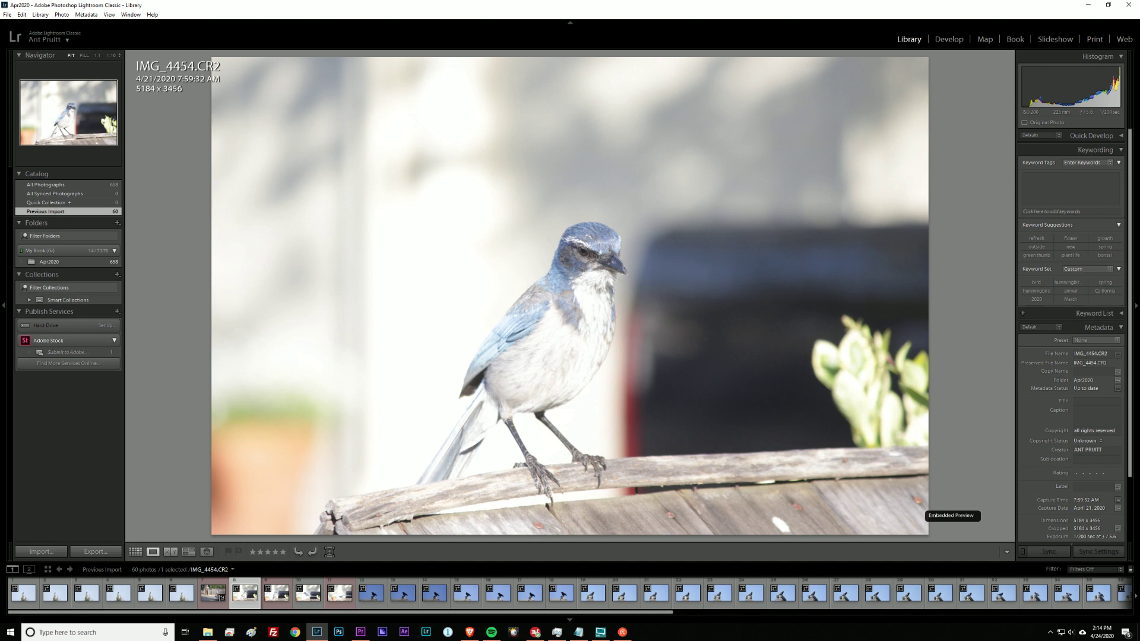
pyautogui.press('7')
pyautogui.press('Right')
pyautogui.press('Right')
pyautogui.press('Right')
pyautogui.press('Right')
pyautogui.press('Right')
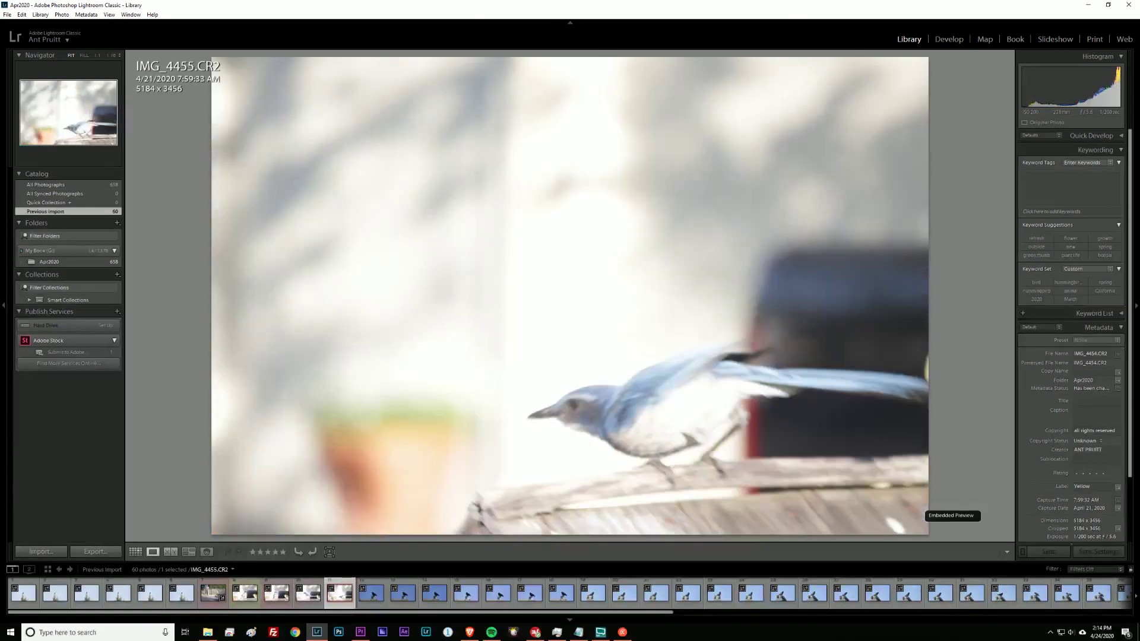
# Step: Move forward through the photos of the crow on the wooden post and give IMG_4465.CR2 a Yellow color label
pyautogui.press('Right')
pyautogui.press('Right')
pyautogui.press('Right')
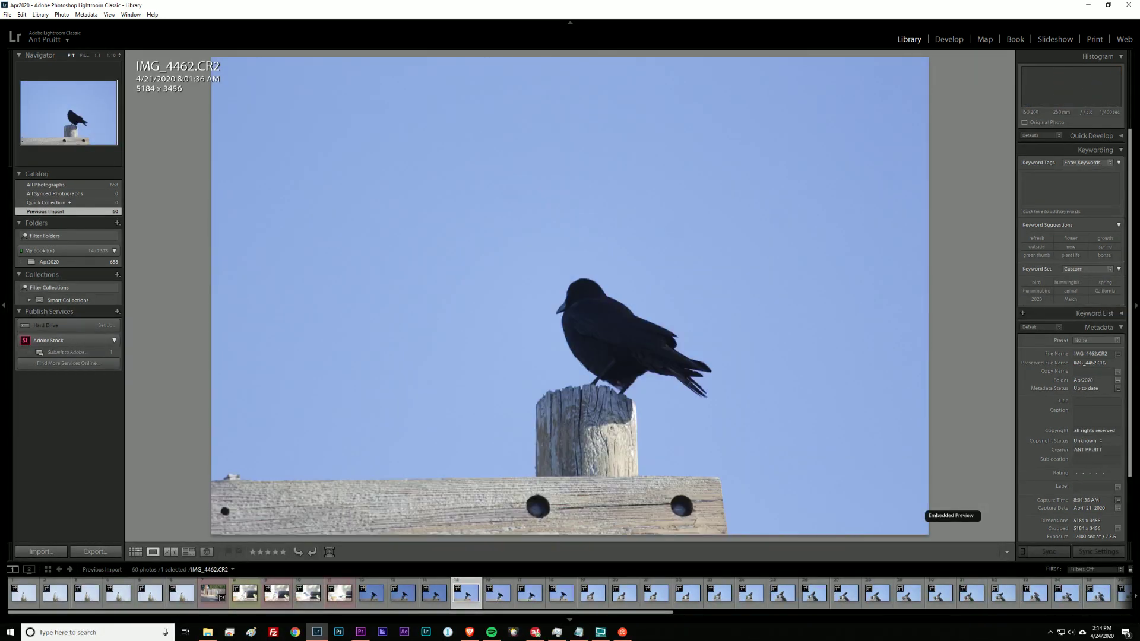
pyautogui.press('Right')
pyautogui.press('Right')
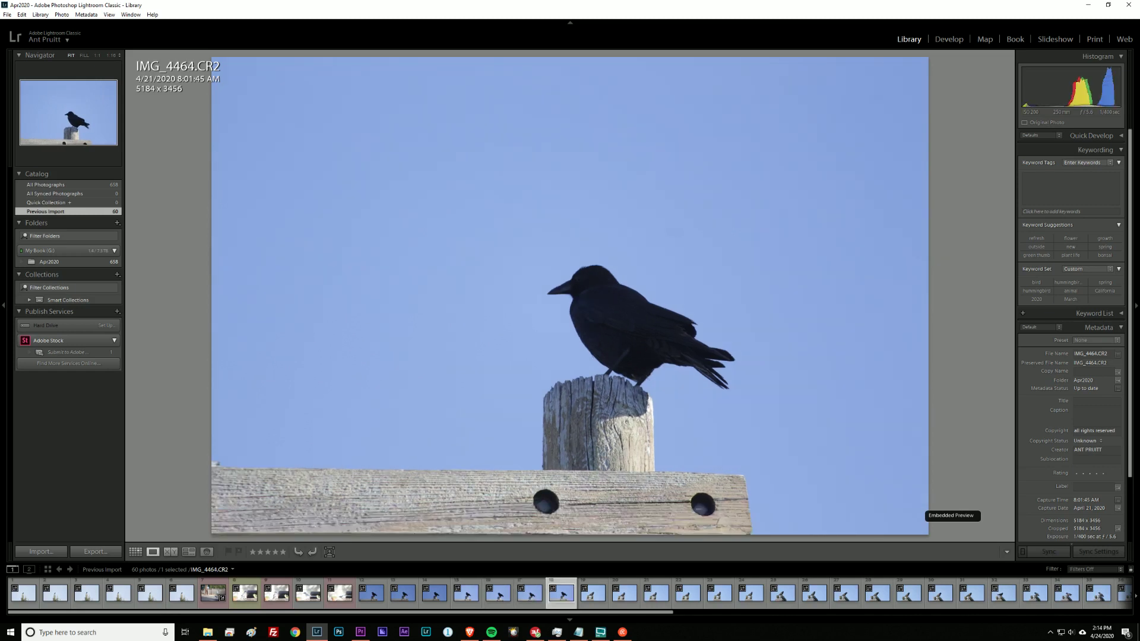
pyautogui.press('Left')
pyautogui.press('Right')
pyautogui.press('7')
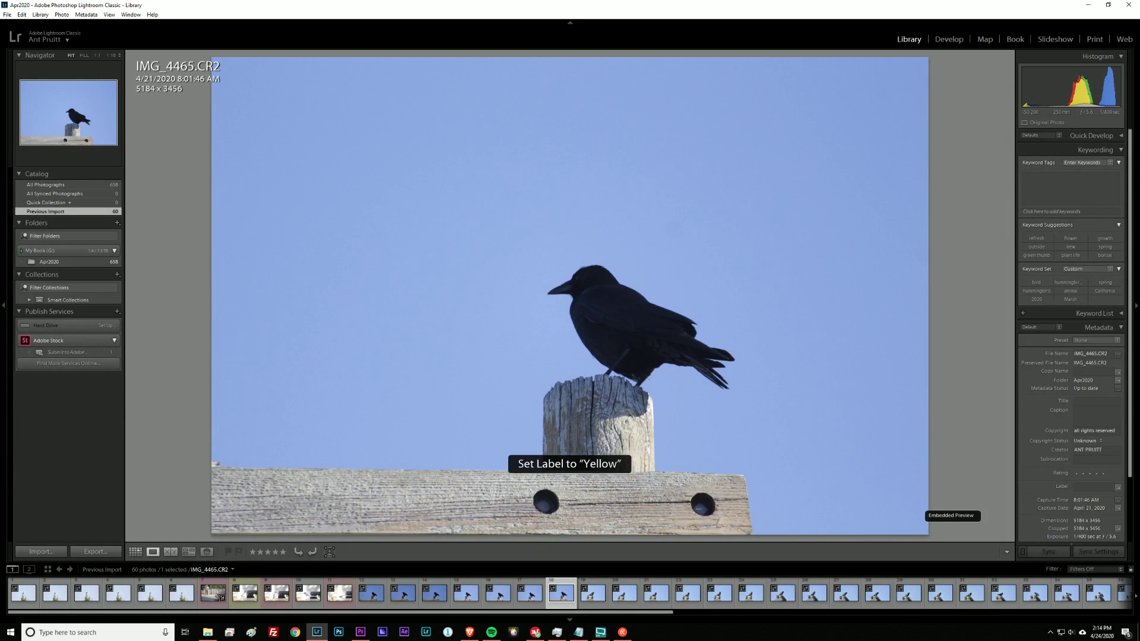
# Step: Review the photos of the crow on the utility pole, from IMG_4466.CR2 to IMG_4472.CR2, for pose and sharpness
pyautogui.press('Right')
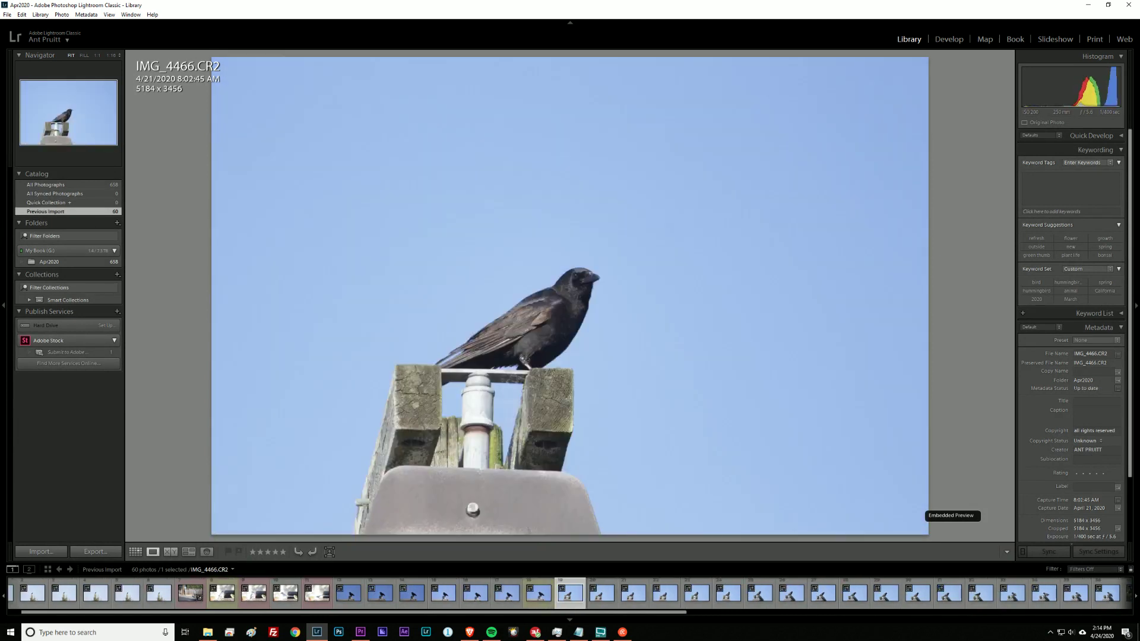
pyautogui.press('Right')
pyautogui.press('Right')
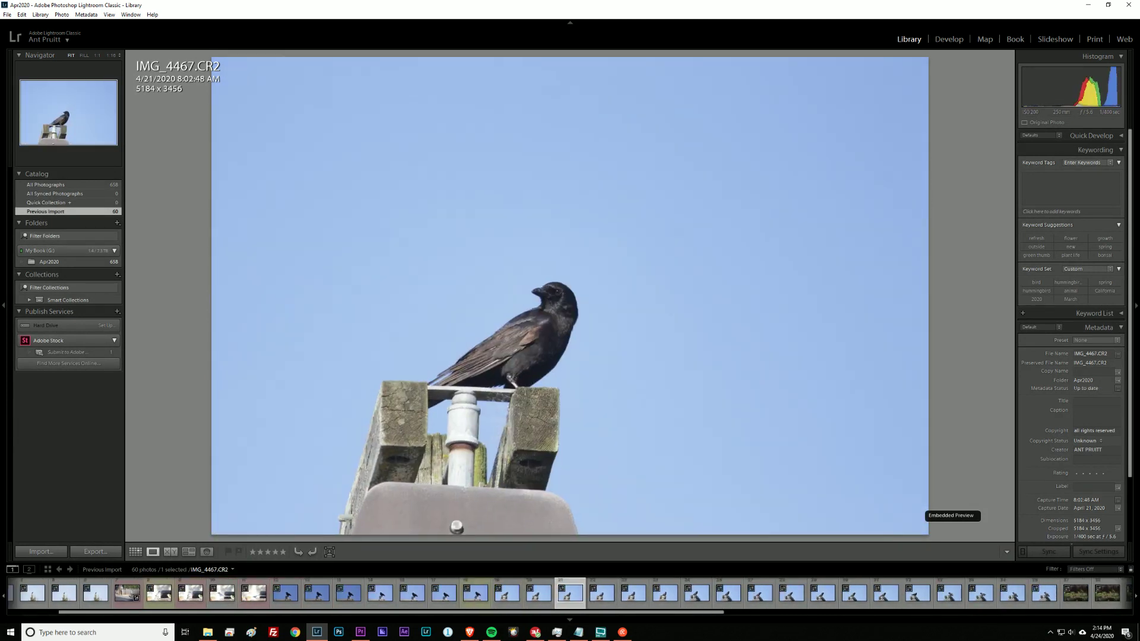
pyautogui.press('Right')
pyautogui.press('Right')
pyautogui.press('Right')
pyautogui.press('Right')
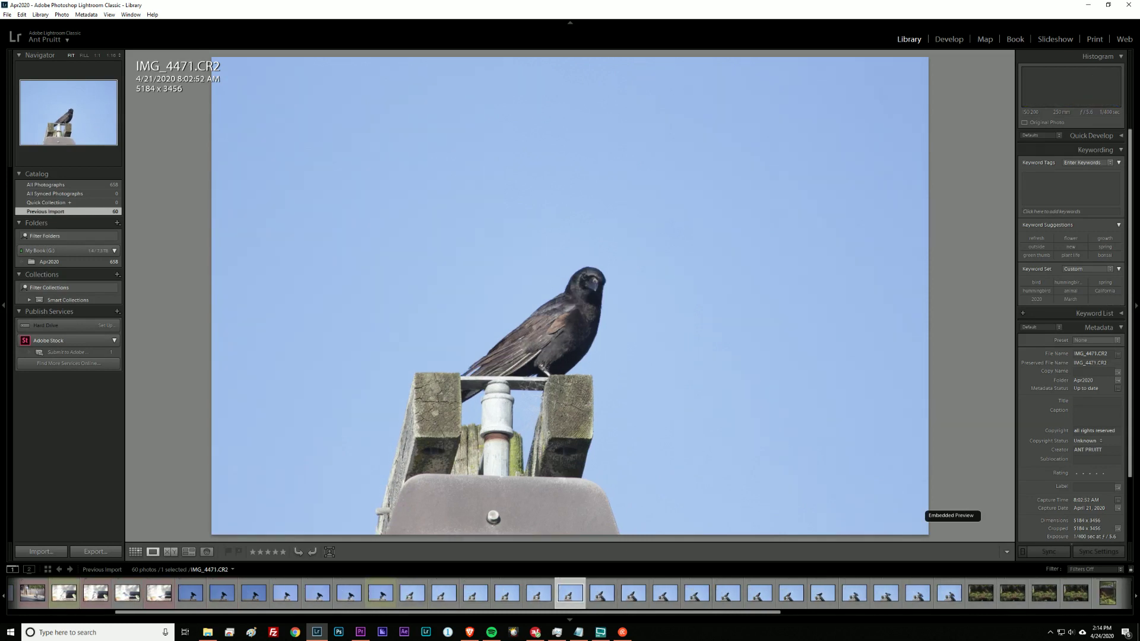
pyautogui.press('Right')
pyautogui.press('Right')
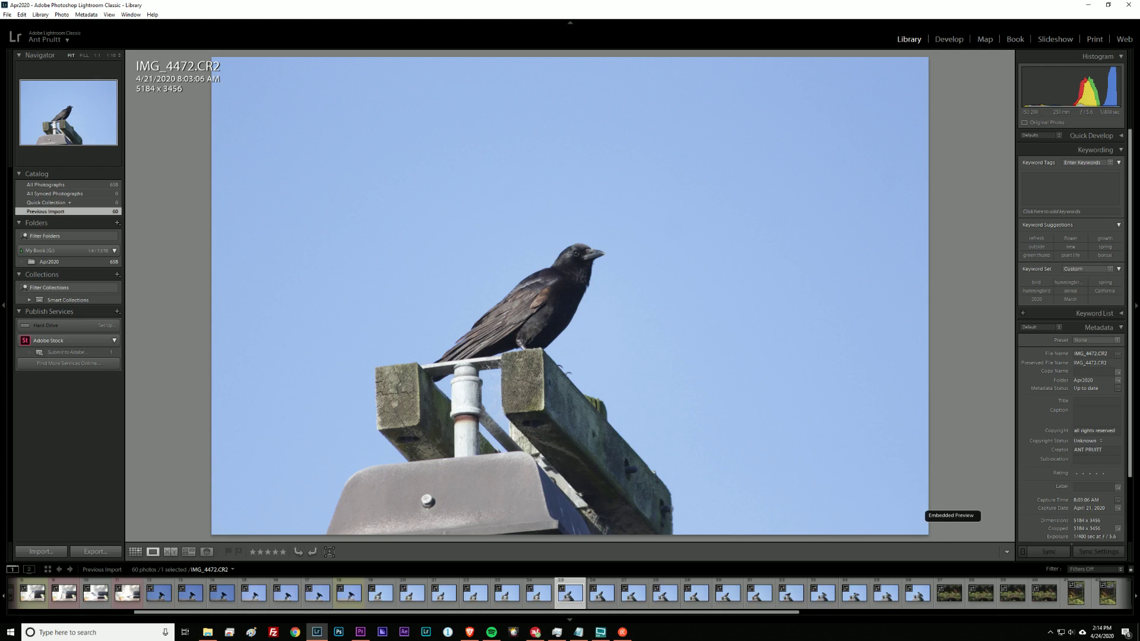
pyautogui.press('Right')
pyautogui.press('Left')
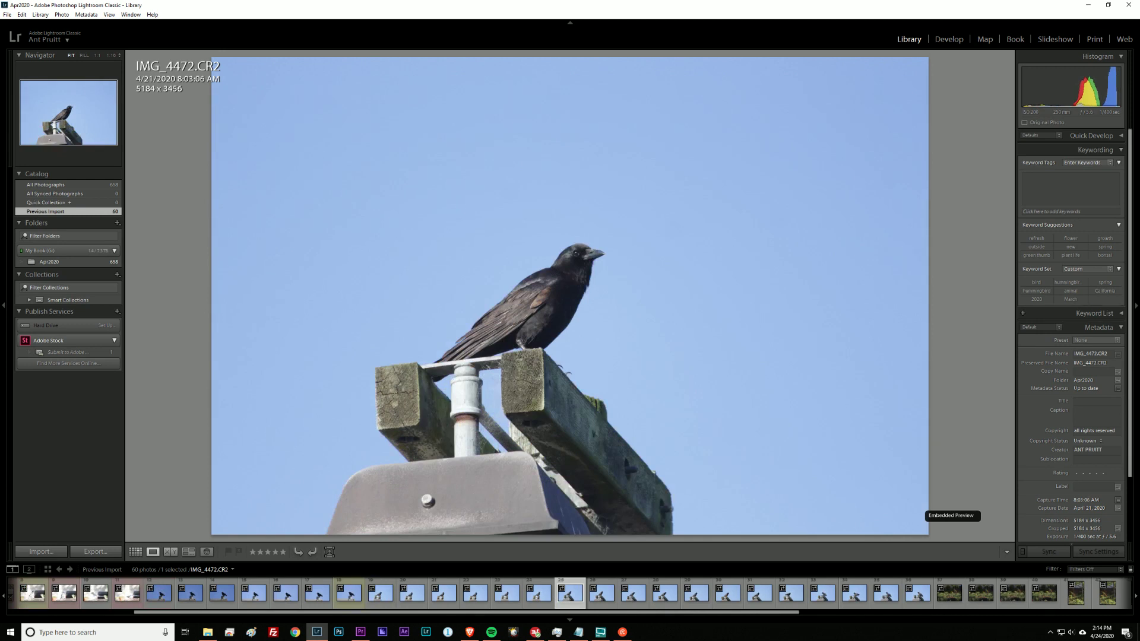
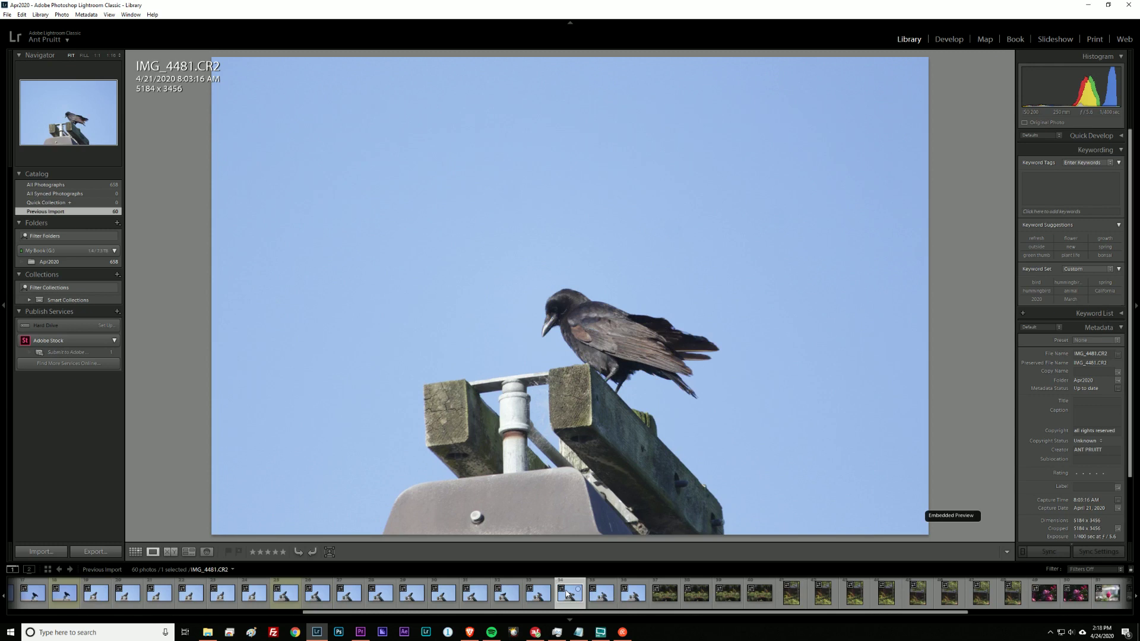
# Step: Give IMG_4480.CR2 a Yellow color label and move past the remaining crow photos to the garden photo IMG_4484.CR2
pyautogui.press('7')
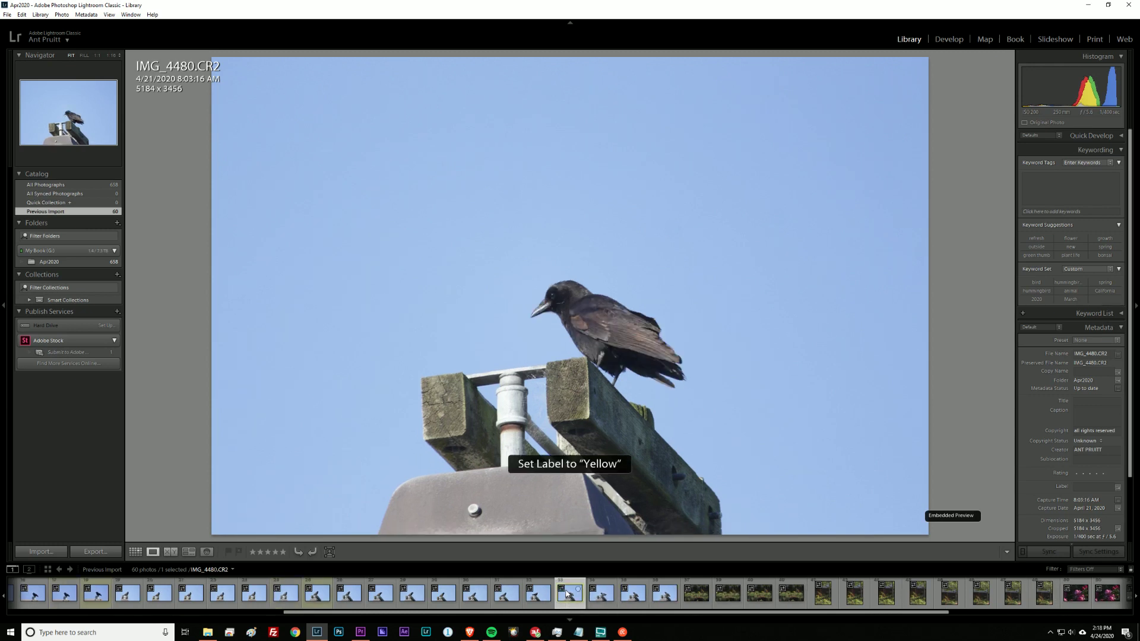
pyautogui.press('Right')
pyautogui.press('Right')
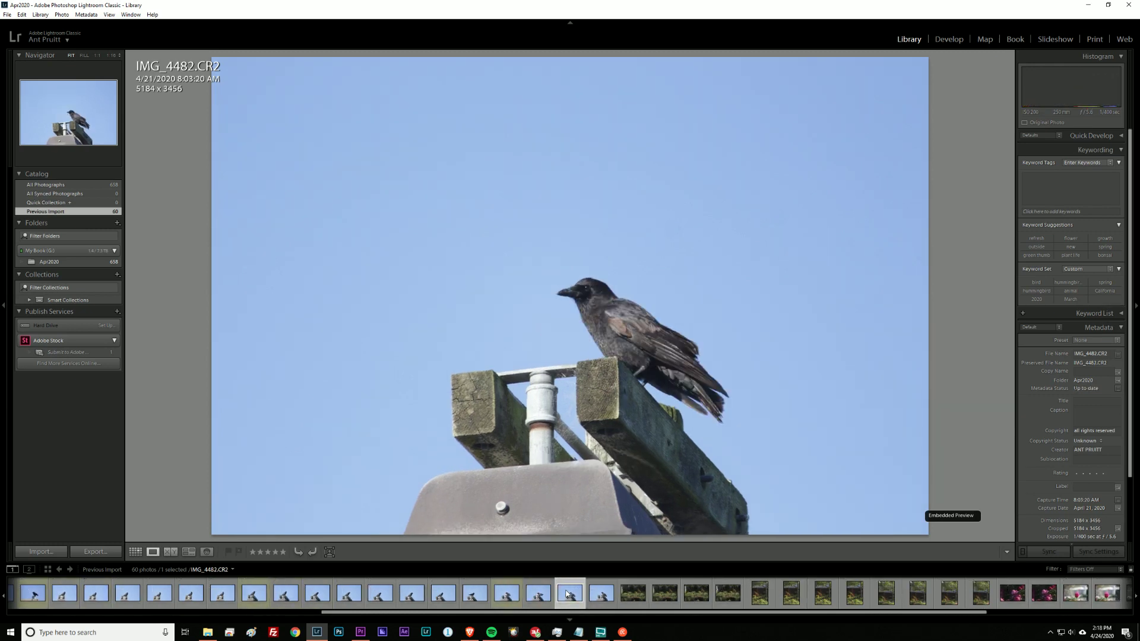
pyautogui.press('Right')
pyautogui.press('Right')
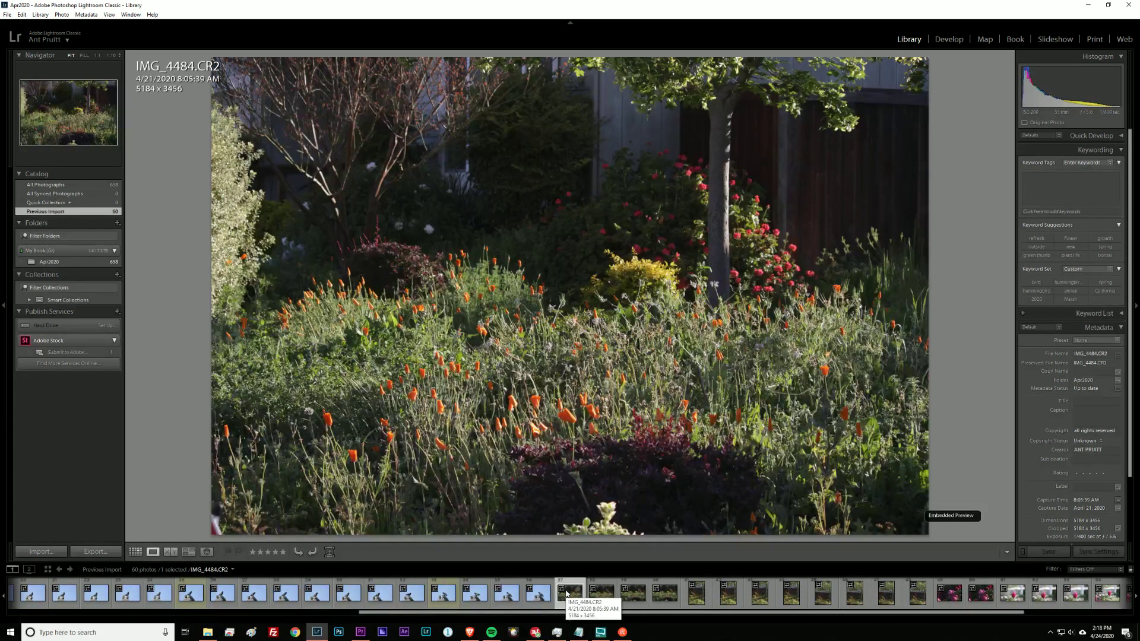
# Step: Examine the landscape and portrait garden photos with the orange poppies, continuing to the first rose photo, IMG_4496.CR2
pyautogui.press('Right')
pyautogui.press('Right')
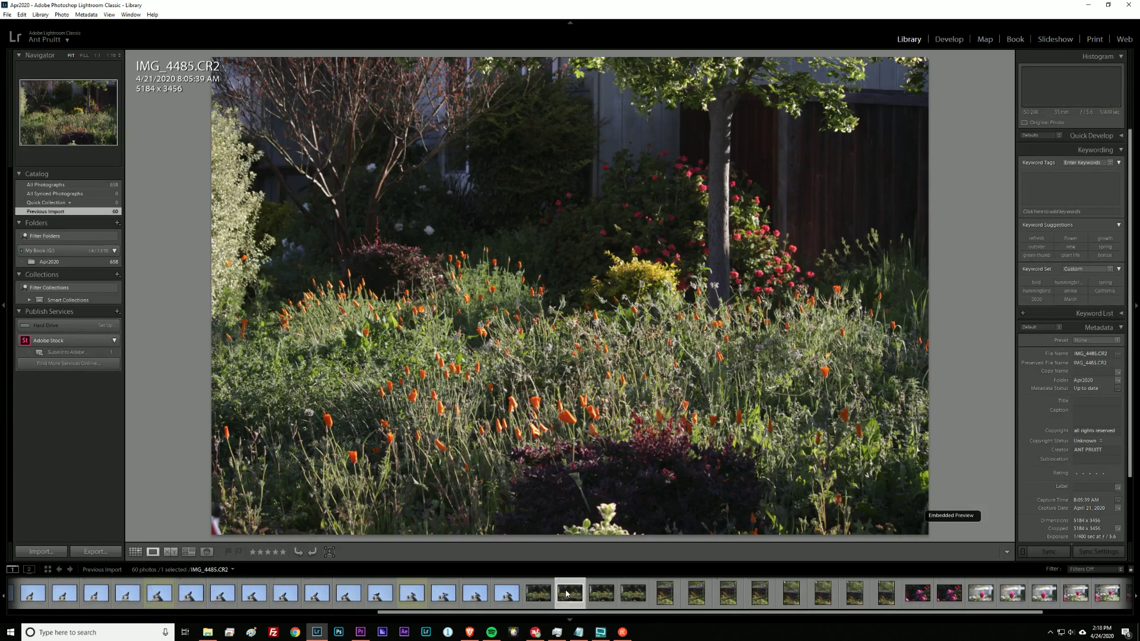
pyautogui.press('Left')
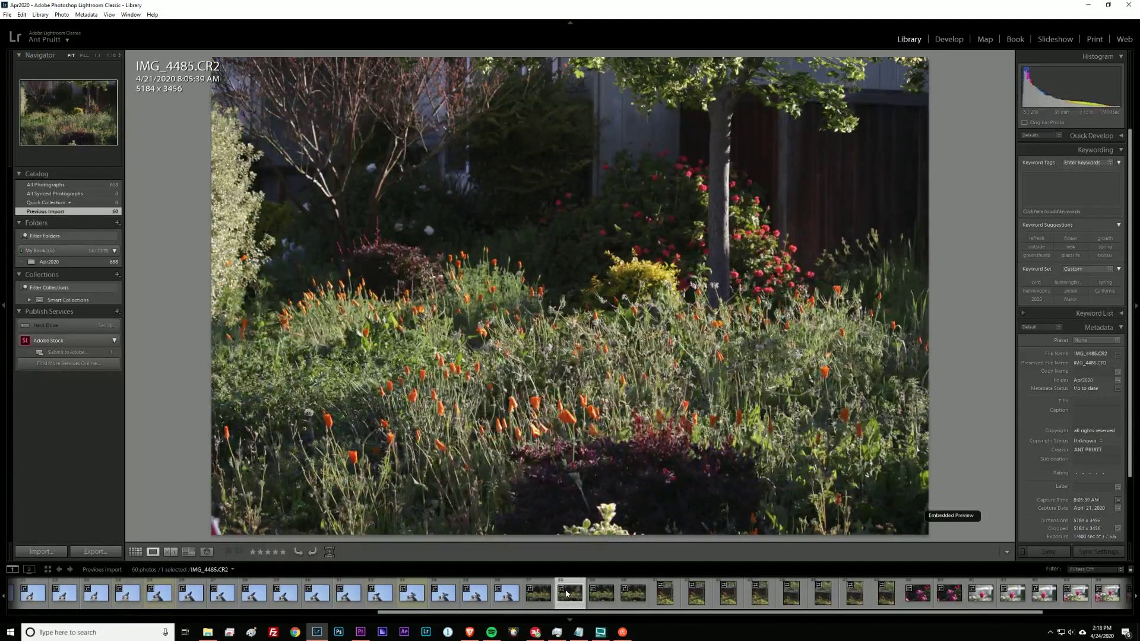
pyautogui.press('Right')
pyautogui.press('Right')
pyautogui.press('Right')
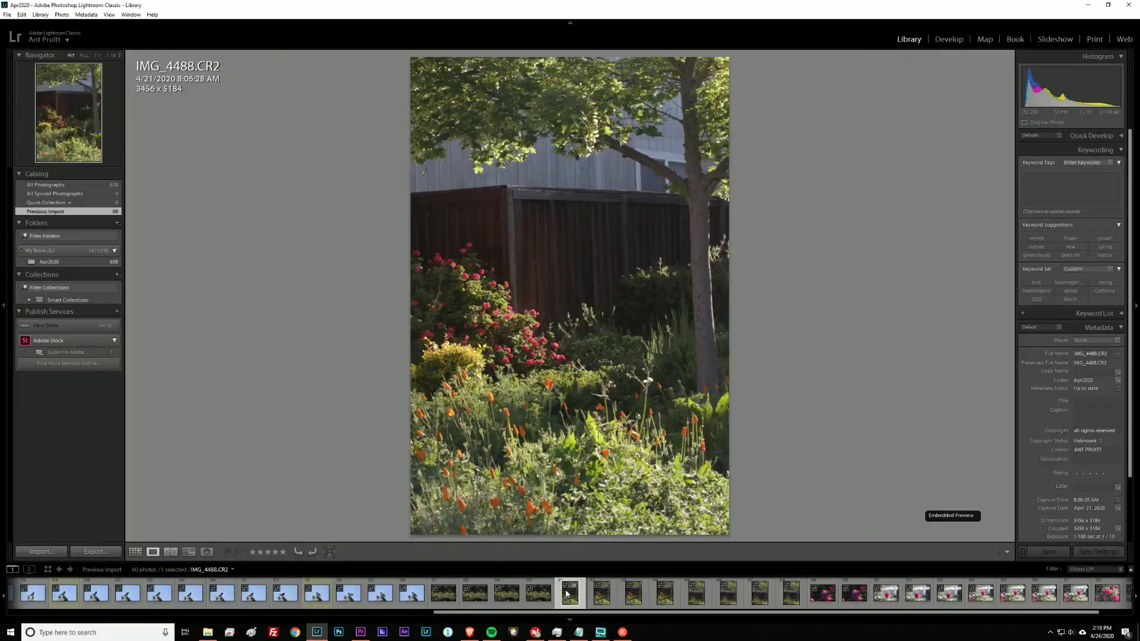
pyautogui.press('Right')
pyautogui.press('Right')
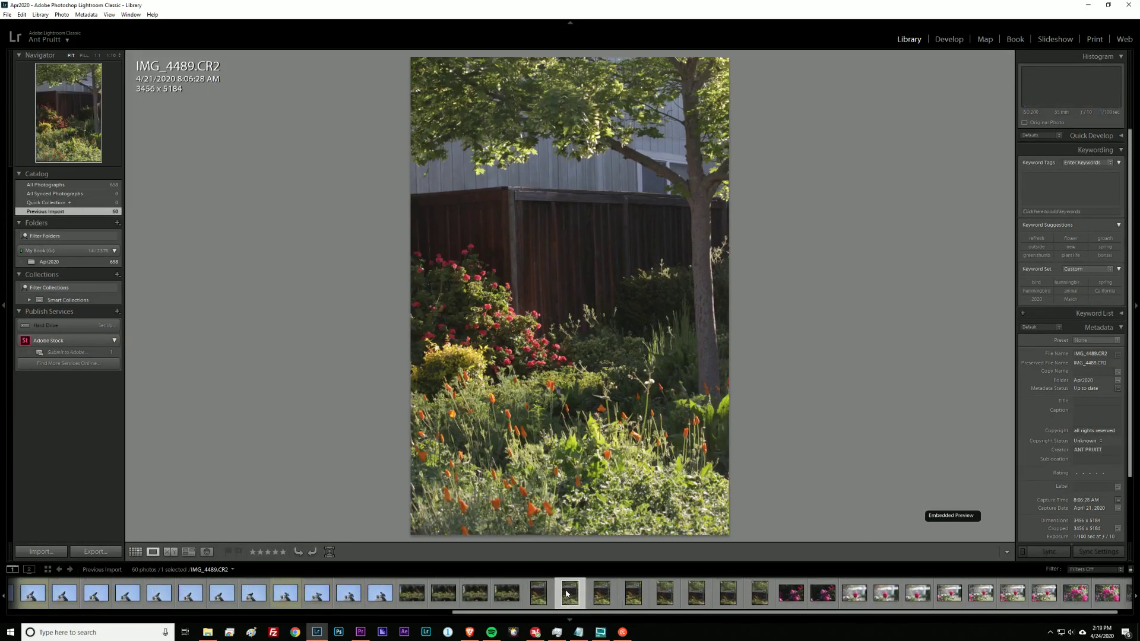
pyautogui.press('Right')
pyautogui.press('Right')
pyautogui.press('Right')
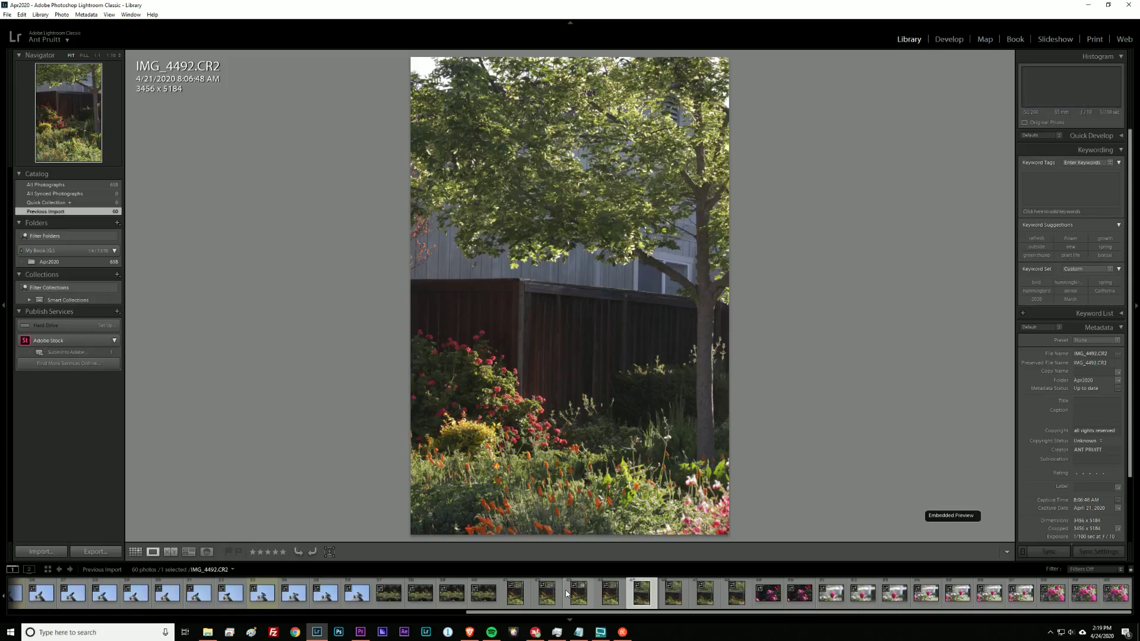
pyautogui.press('Right')
pyautogui.press('Right')
pyautogui.press('Right')
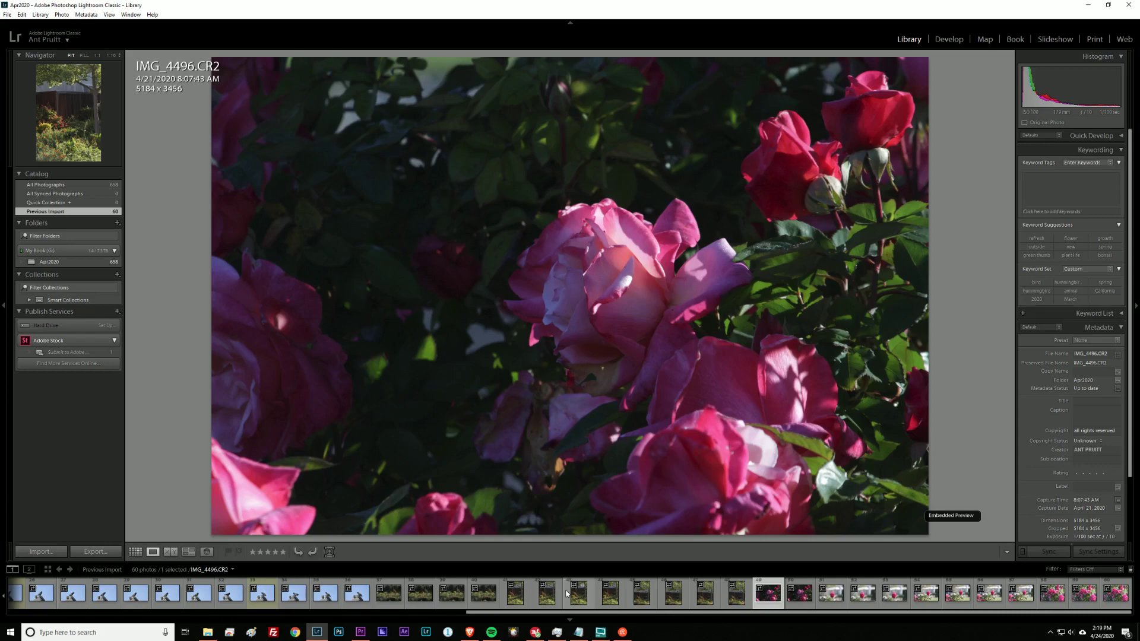
# Step: Look through the rose photos, from the single rosebud shots to the pink rose bush shots such as IMG_4506.CR2
pyautogui.press('Right')
pyautogui.press('Right')
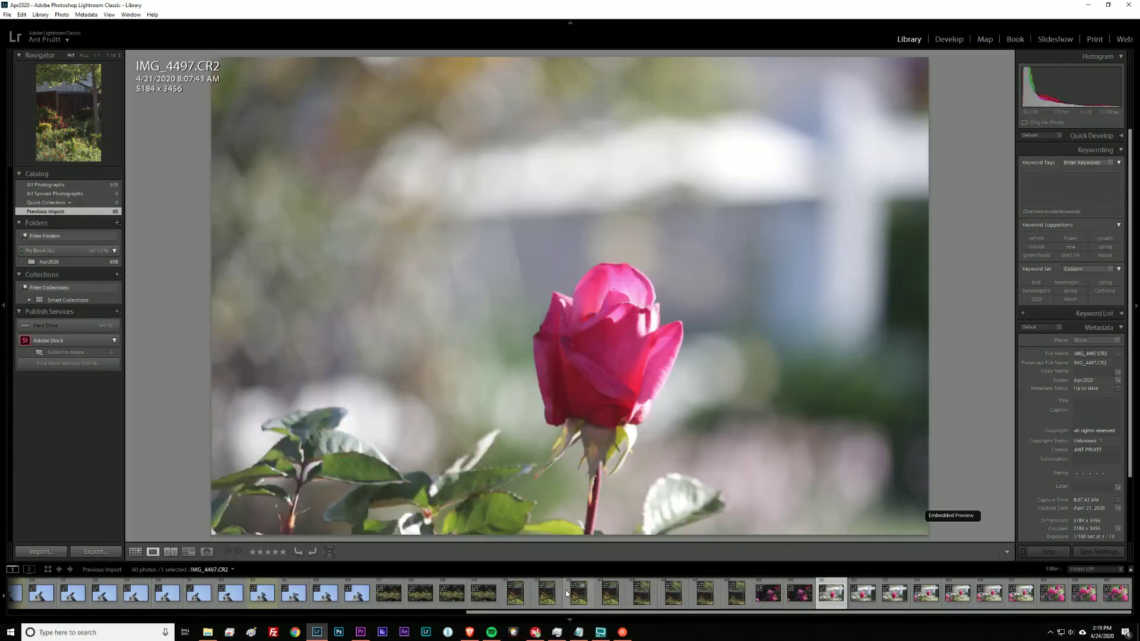
pyautogui.press('Right')
pyautogui.press('Right')
pyautogui.press('Right')
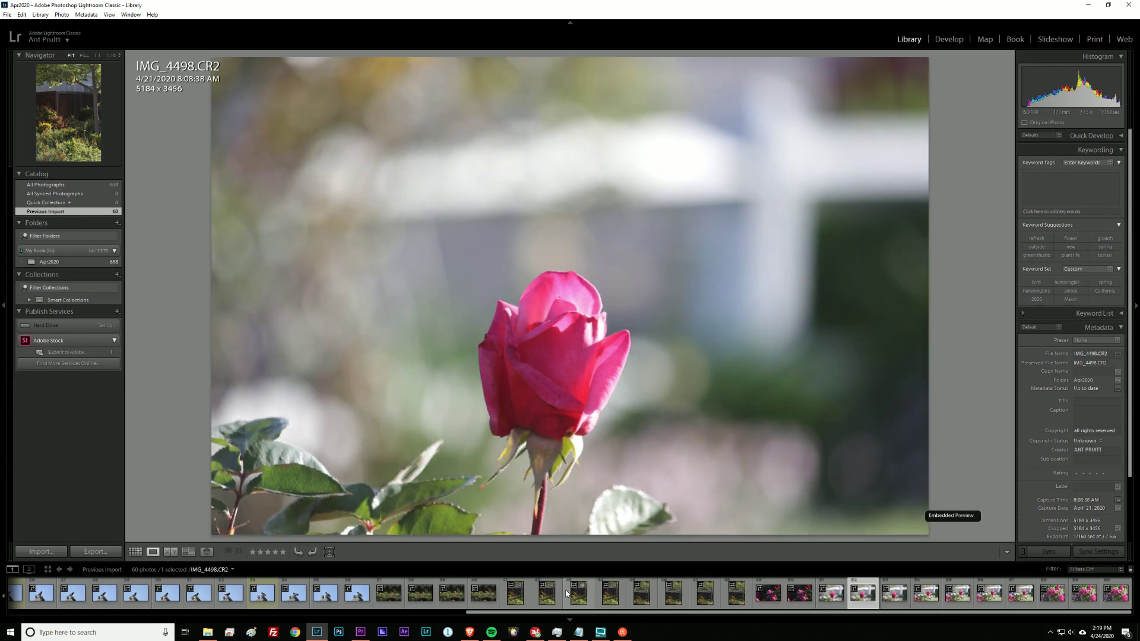
pyautogui.press('Right')
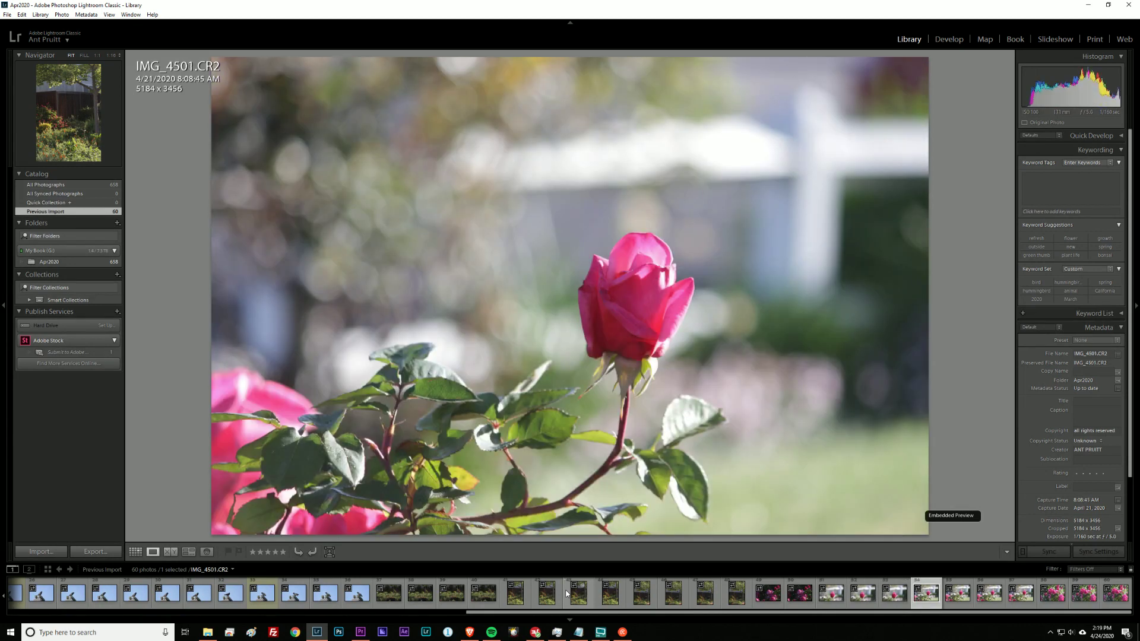
pyautogui.press('Right')
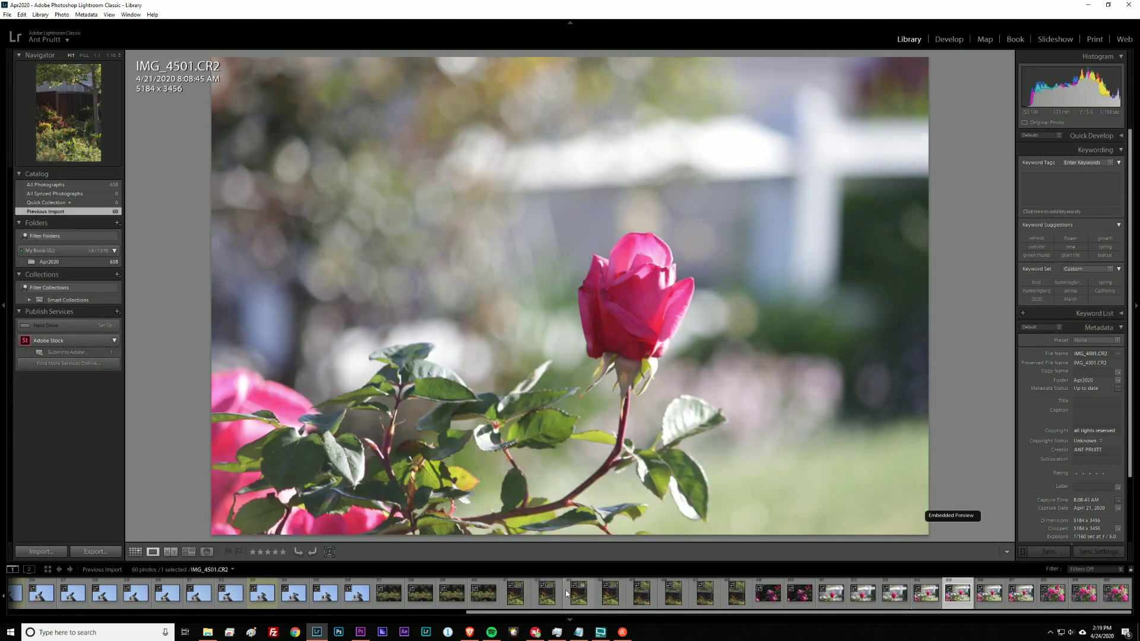
pyautogui.press('Right')
pyautogui.press('Right')
pyautogui.press('Right')
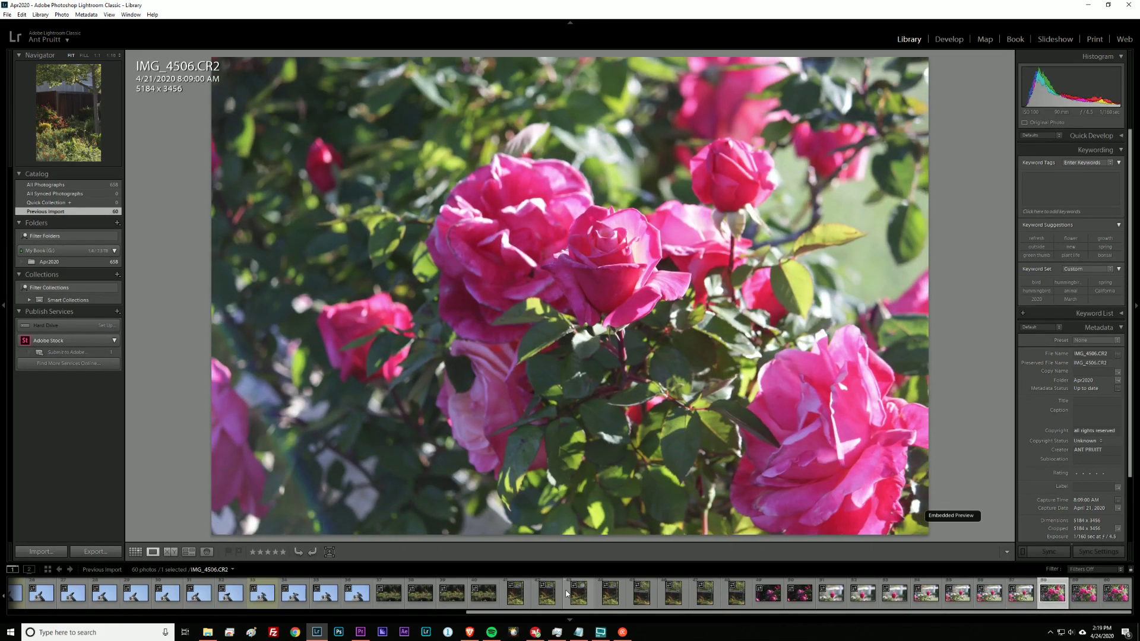
pyautogui.press('Right')
# Step: Return to the portrait garden photos, compare IMG_4493.CR2 with IMG_4494.CR2 and give IMG_4494.CR2 a Yellow color label
pyautogui.press('Left')
pyautogui.press('Left')
pyautogui.press('Left')
pyautogui.press('Left')
pyautogui.press('Left')
pyautogui.press('Left')
pyautogui.press('Left')
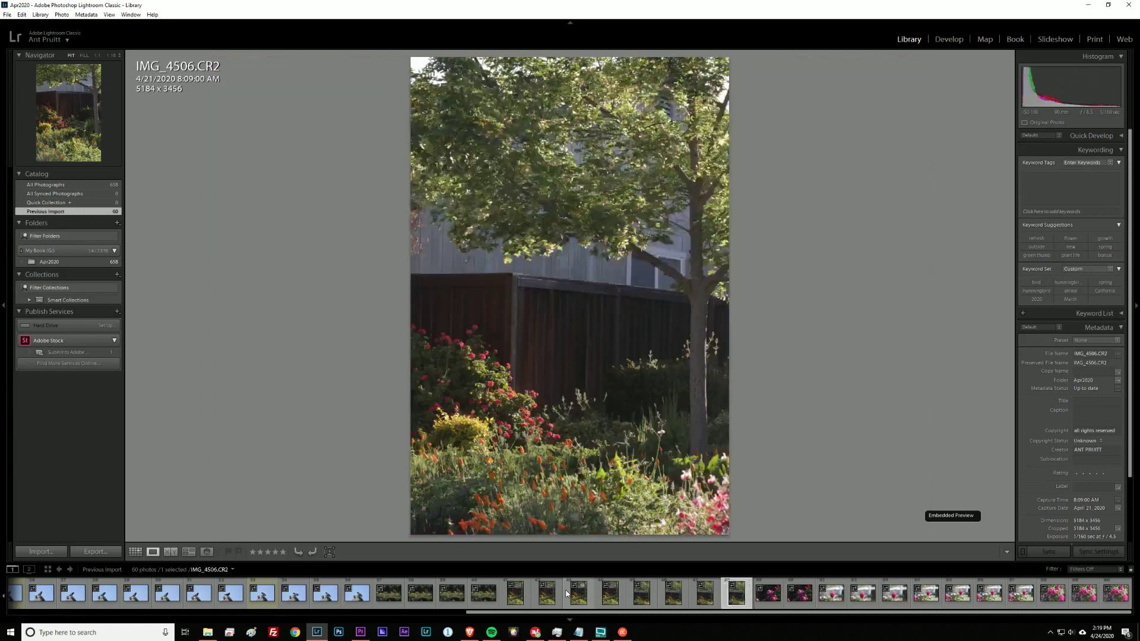
pyautogui.press('Left')
pyautogui.press('Left')
pyautogui.press('Right')
pyautogui.press('Right')
pyautogui.press('Left')
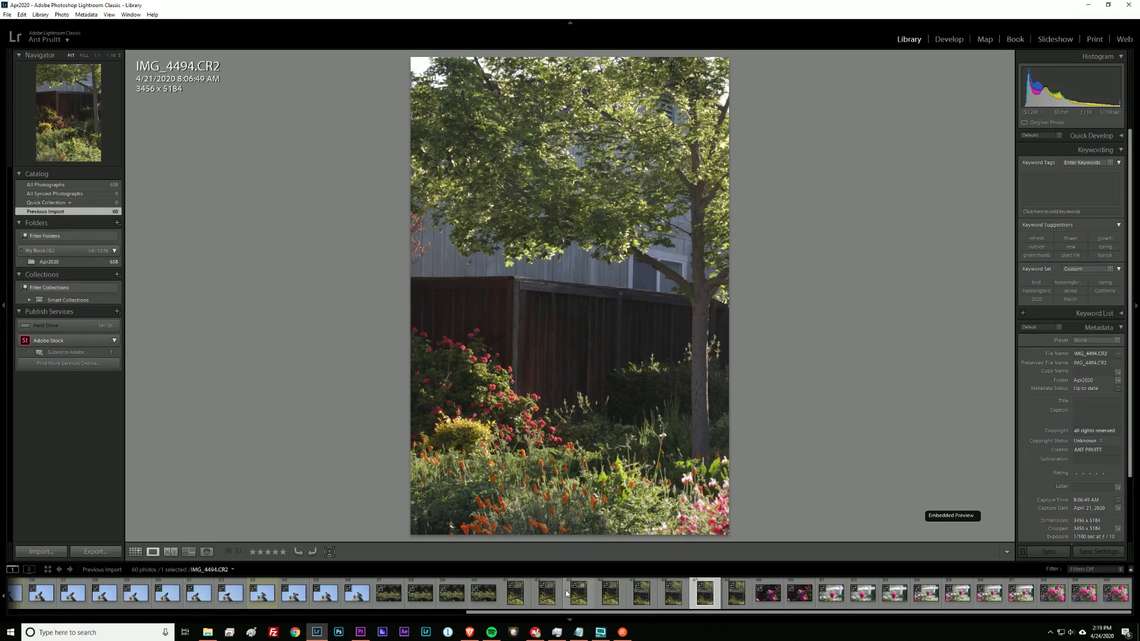
pyautogui.press('Left')
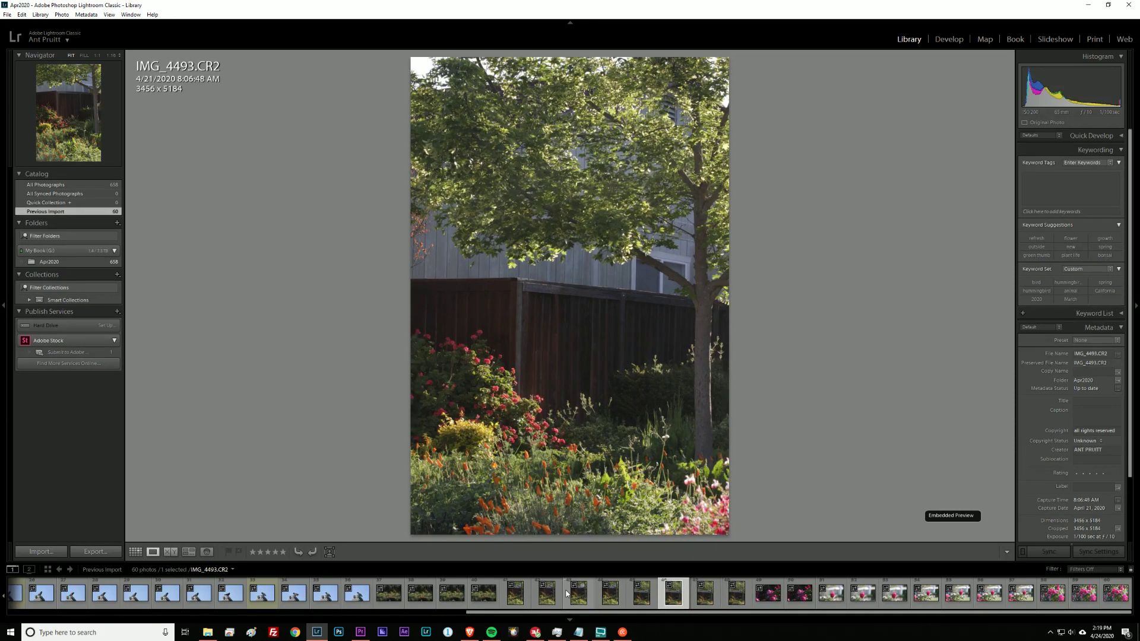
pyautogui.press('Right')
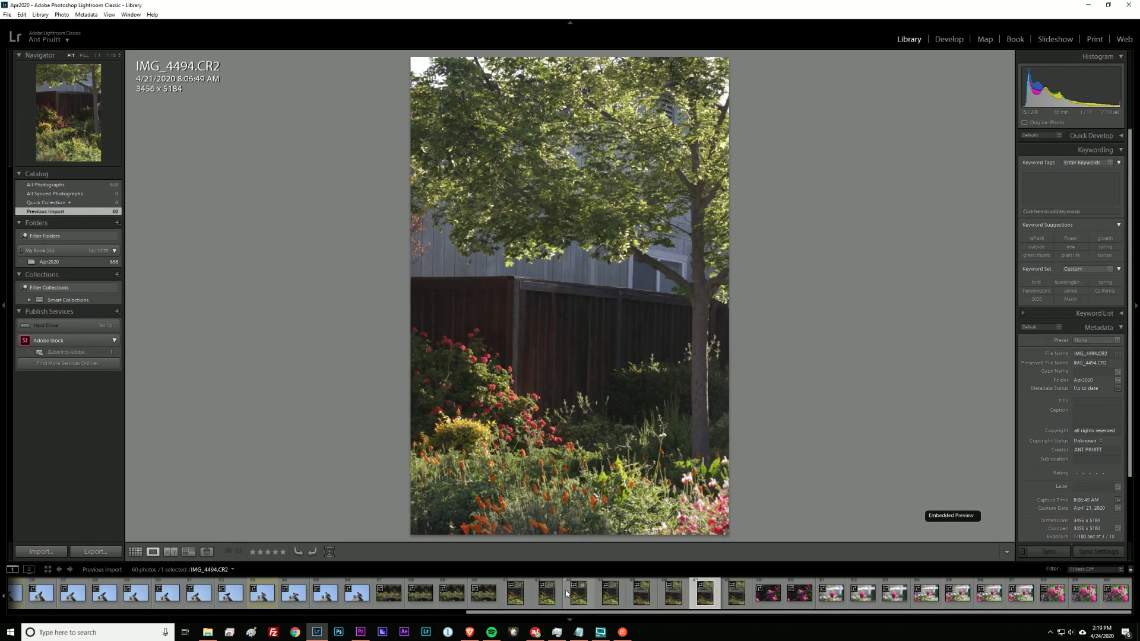
pyautogui.press('Left')
pyautogui.press('Right')
pyautogui.press('7')
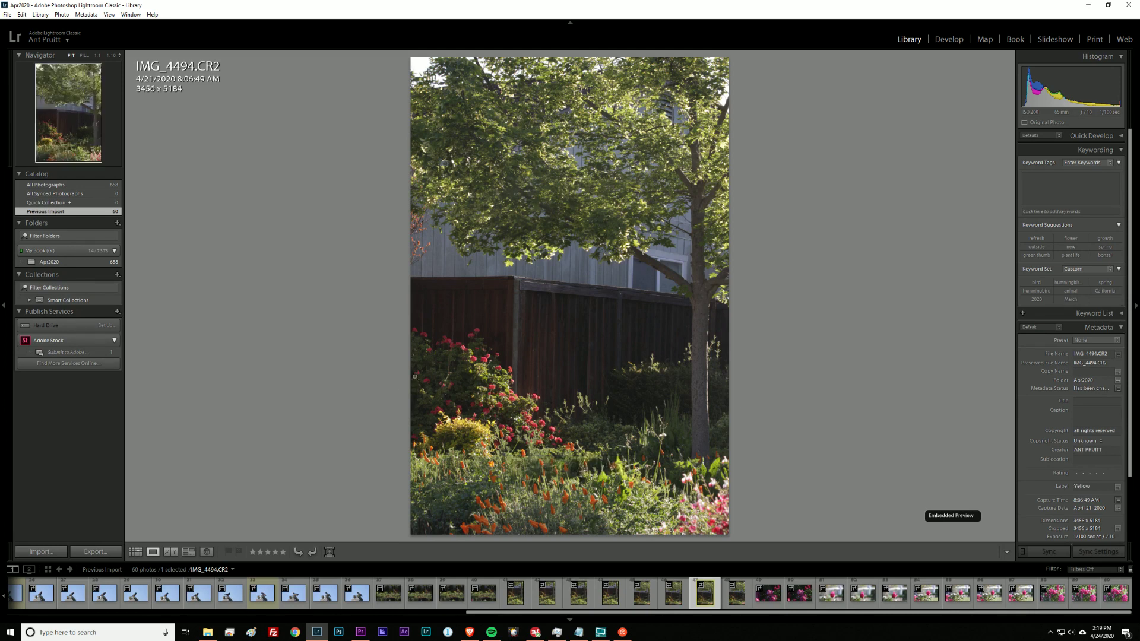
# Step: Open the standing blue bird photo IMG_4454.CR2 from the grid in the Develop module and set its exposure to about −1.8
pyautogui.press('g')
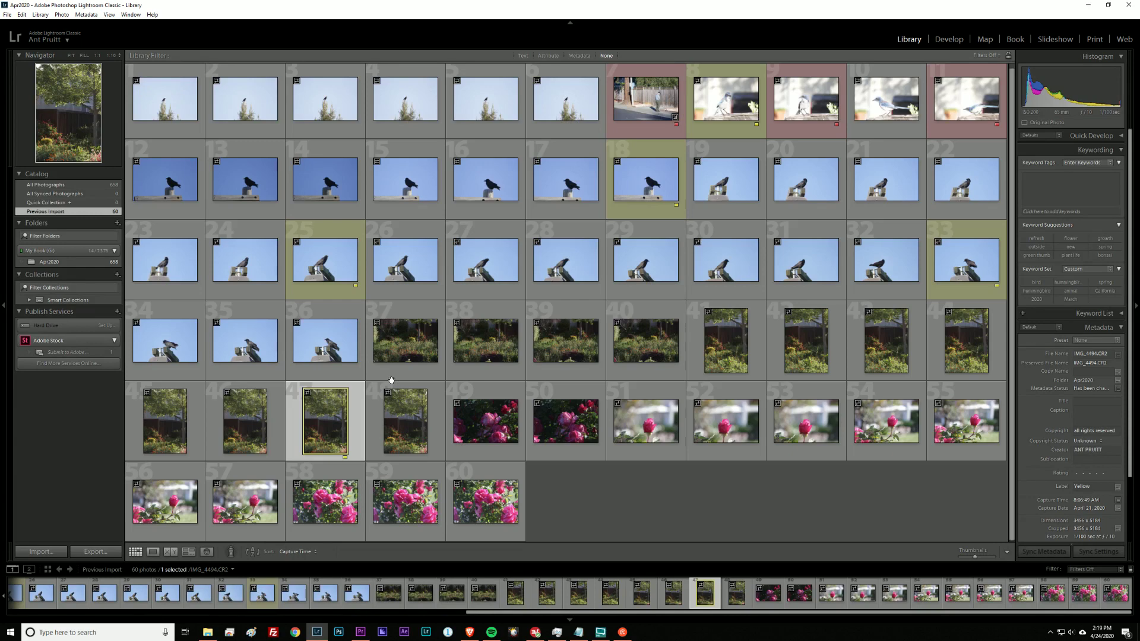
pyautogui.click(708, 124)
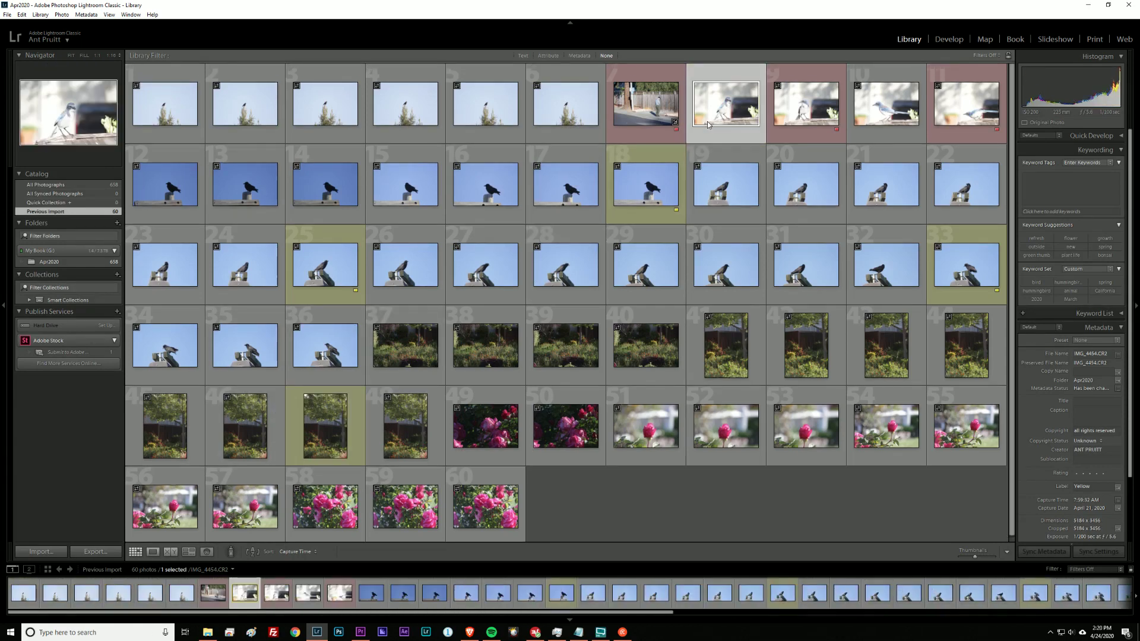
pyautogui.doubleClick(707, 123)
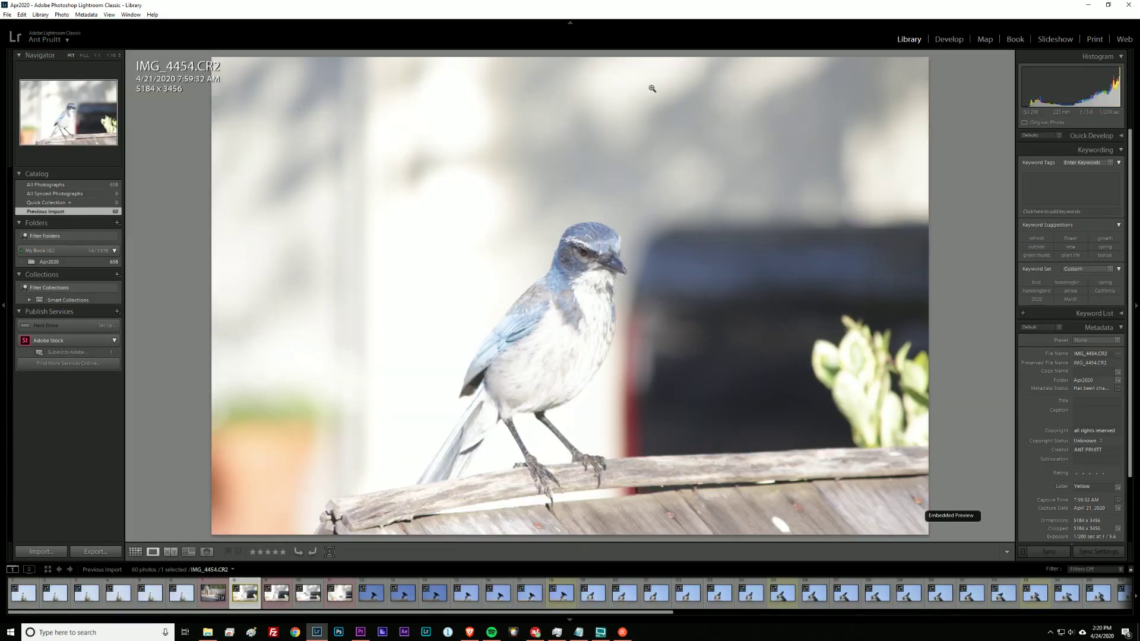
pyautogui.press('d')
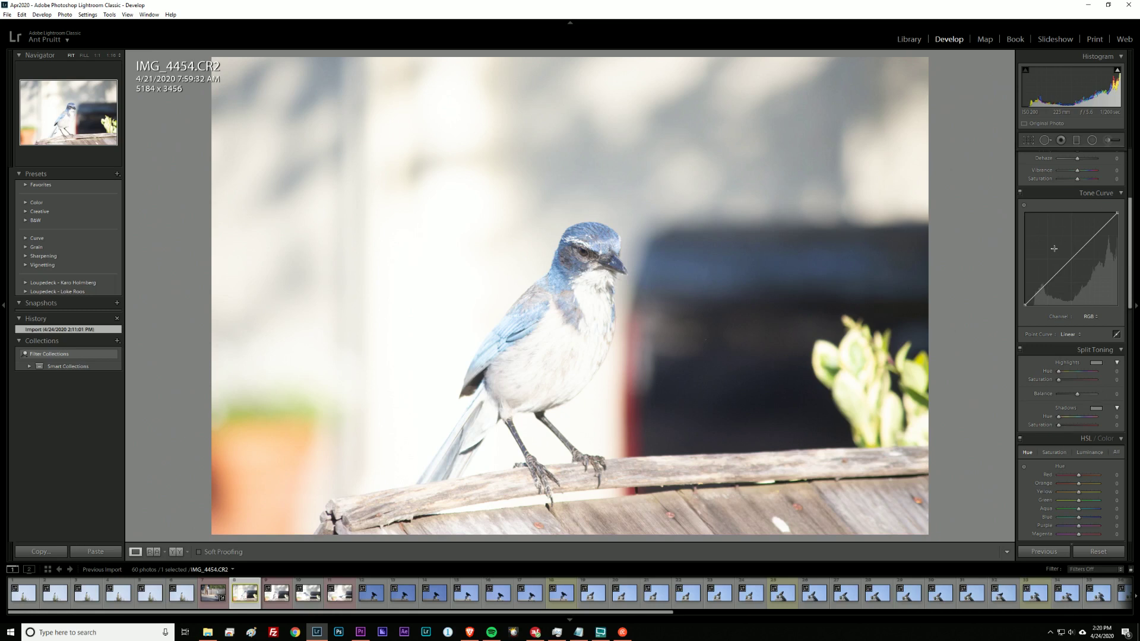
pyautogui.scroll(3, 1087, 252)
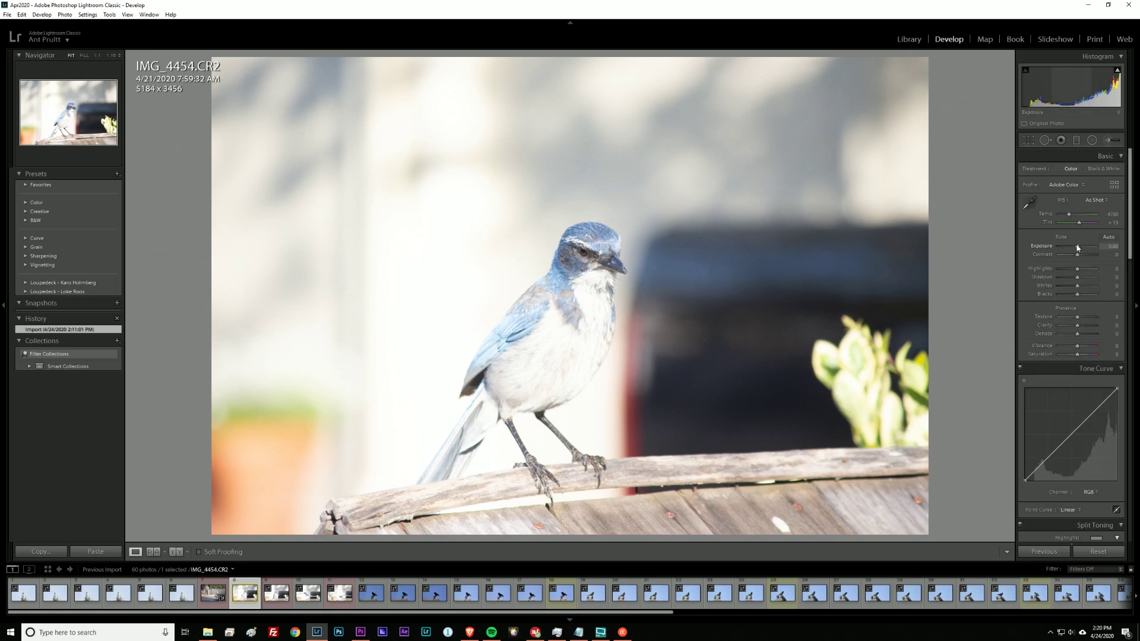
pyautogui.click(1078, 248)
pyautogui.moveTo(1078, 247); pyautogui.dragTo(1074, 248)
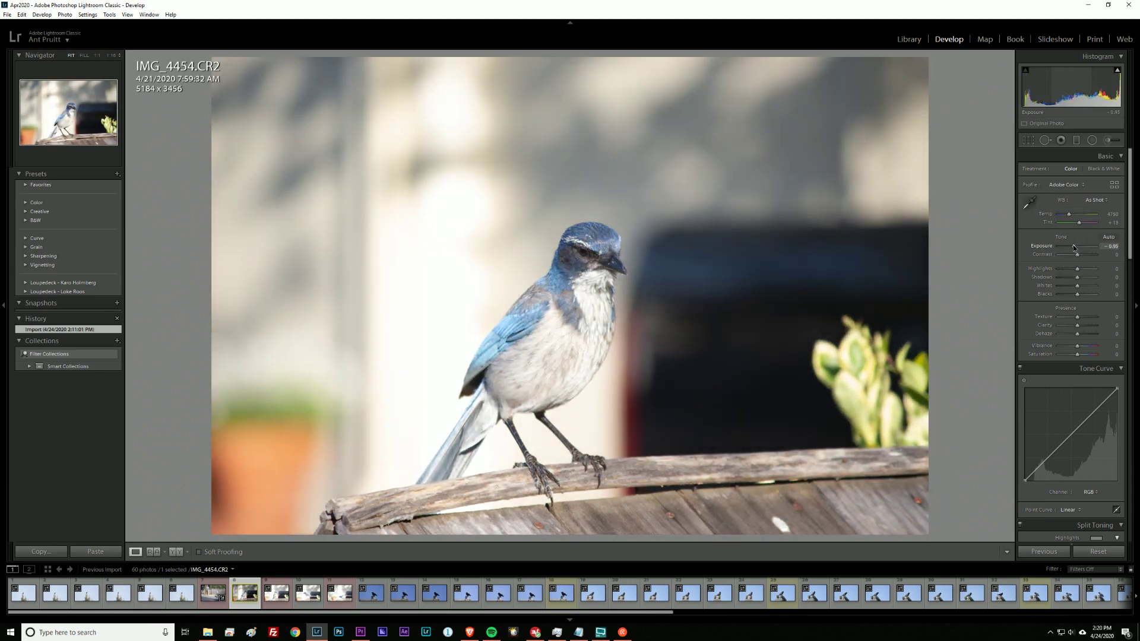
pyautogui.moveTo(1074, 249); pyautogui.dragTo(1071, 253)
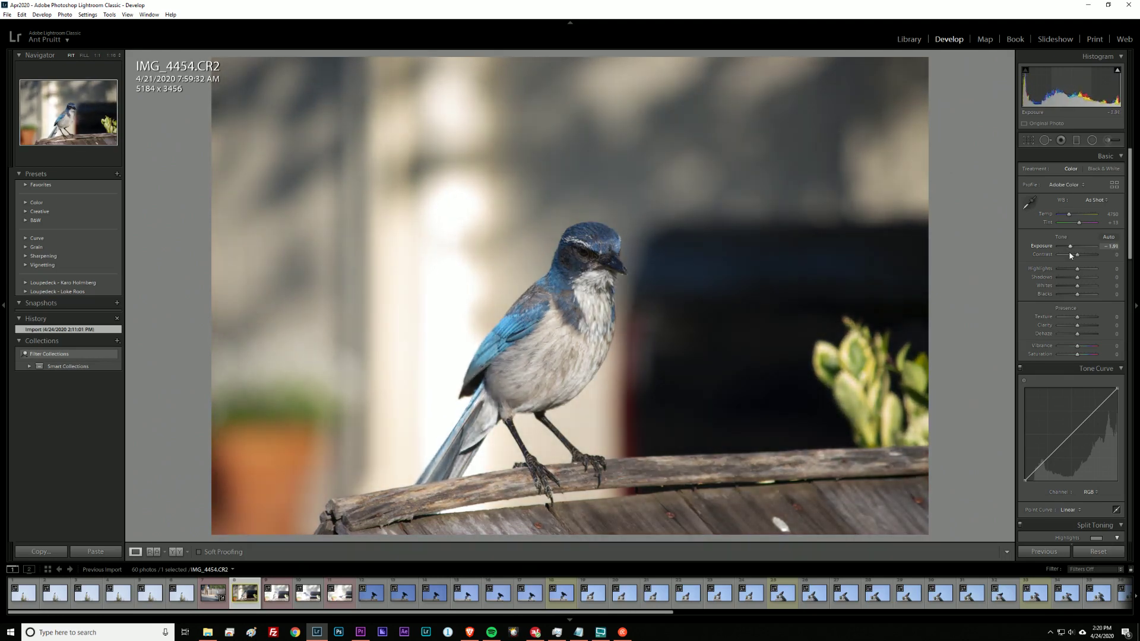
# Step: Set the standing blue bird photo's contrast to +12, highlights to +12, shadows to +45 and blacks to +33
pyautogui.moveTo(1080, 271)
pyautogui.mouseDown()
pyautogui.moveTo(1091, 280)
pyautogui.moveTo(1079, 256)
pyautogui.mouseUp()
pyautogui.moveTo(1077, 295); pyautogui.dragTo(1083, 295)
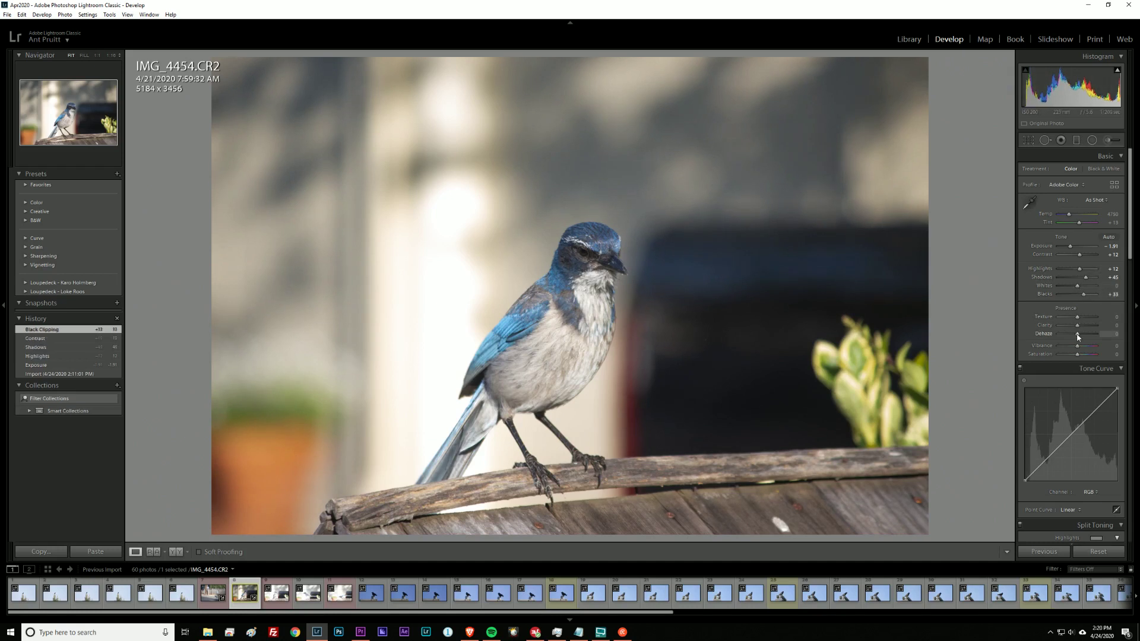
# Step: Try a clarity of +50 on the bird photo while viewing the bird's head at 1:1
pyautogui.moveTo(1078, 326); pyautogui.dragTo(1078, 325)
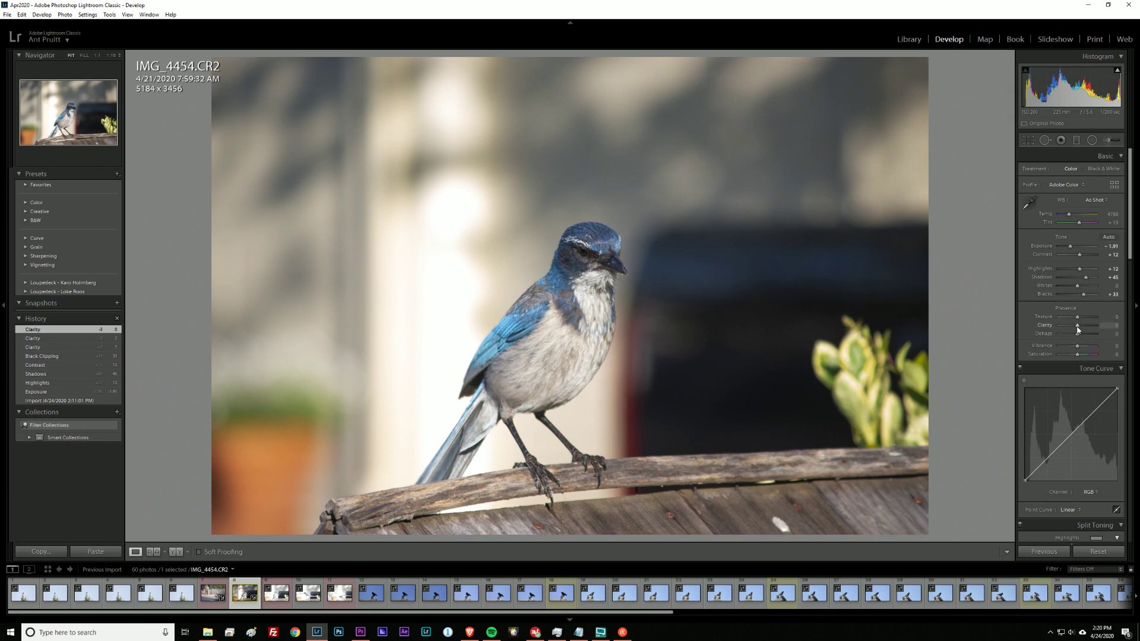
pyautogui.click(1078, 328)
pyautogui.click(1078, 327)
pyautogui.click(575, 292)
pyautogui.moveTo(663, 264); pyautogui.dragTo(657, 369)
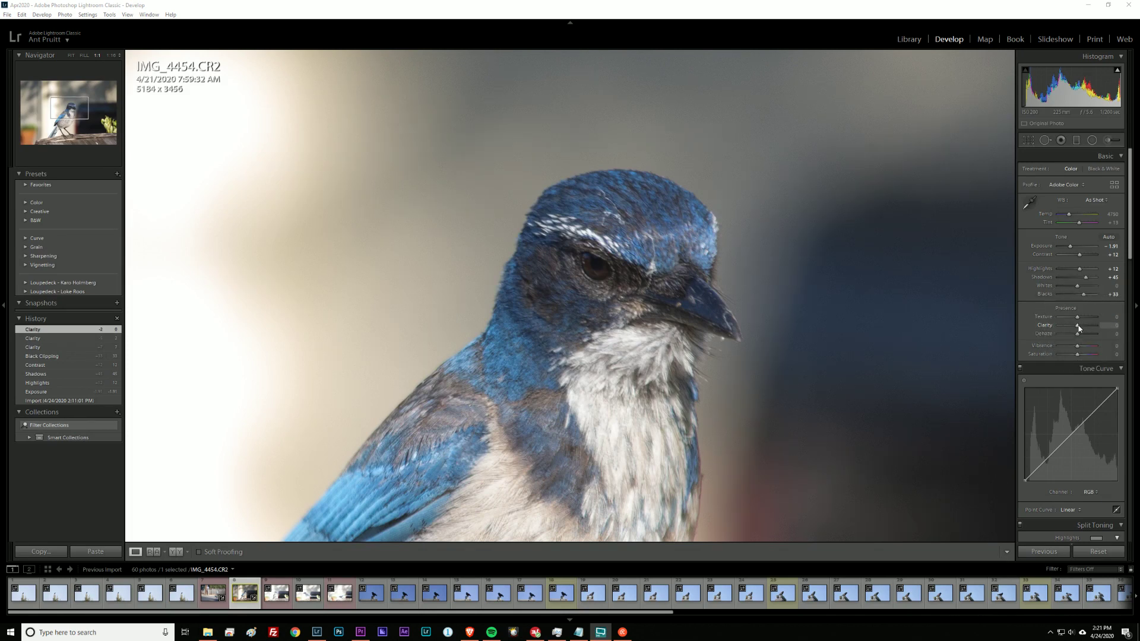
pyautogui.moveTo(1078, 326); pyautogui.dragTo(1089, 333)
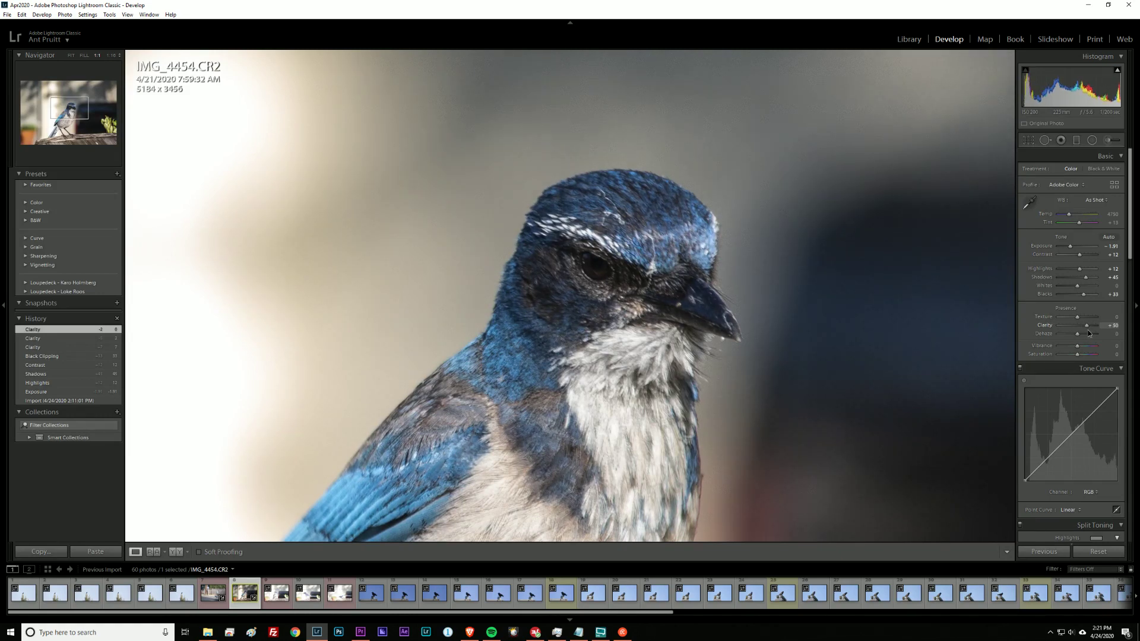
pyautogui.moveTo(1088, 333); pyautogui.dragTo(1089, 332)
pyautogui.moveTo(1089, 331); pyautogui.dragTo(1089, 332)
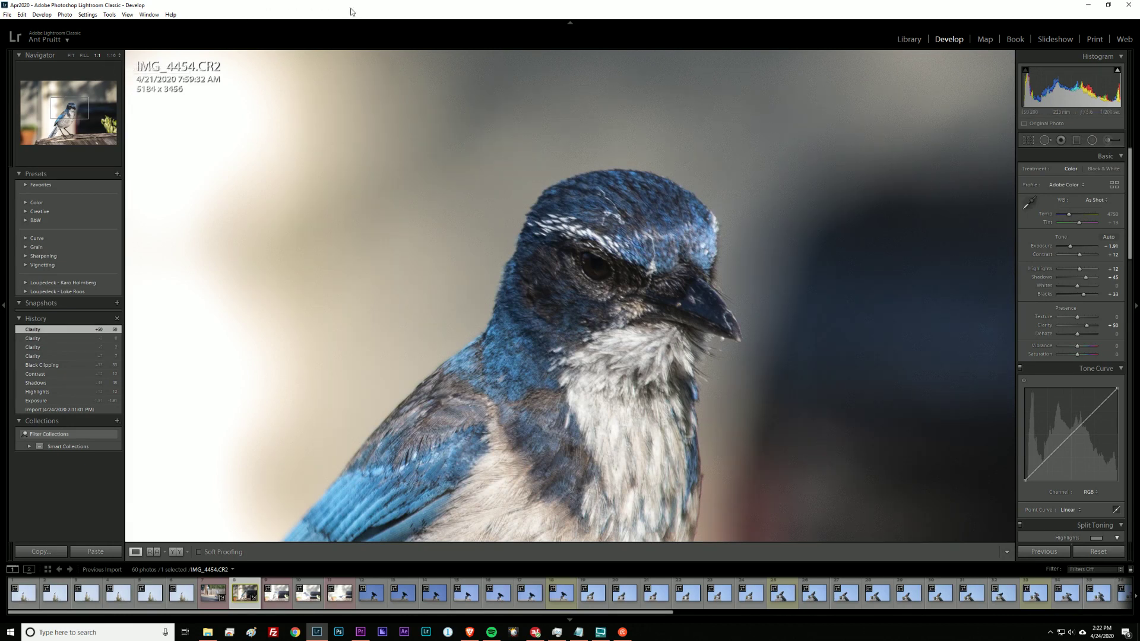
# Step: Examine the feather detail on the bird's head and wing at 3:1 magnification
pyautogui.click(227, 98)
pyautogui.click(224, 96)
pyautogui.click(113, 57)
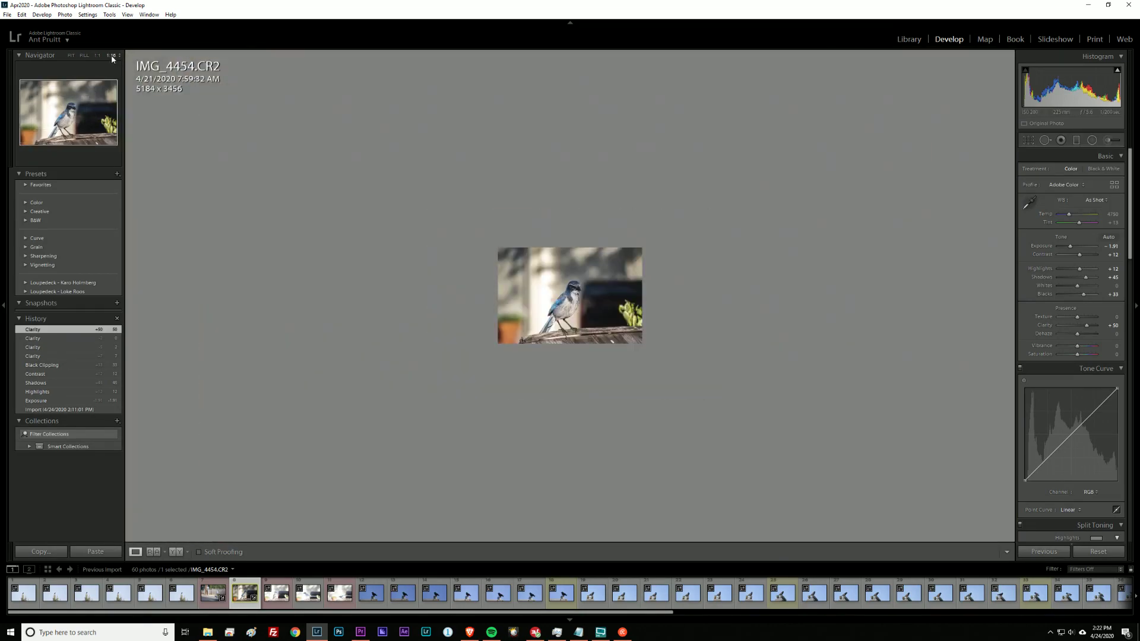
pyautogui.click(114, 57)
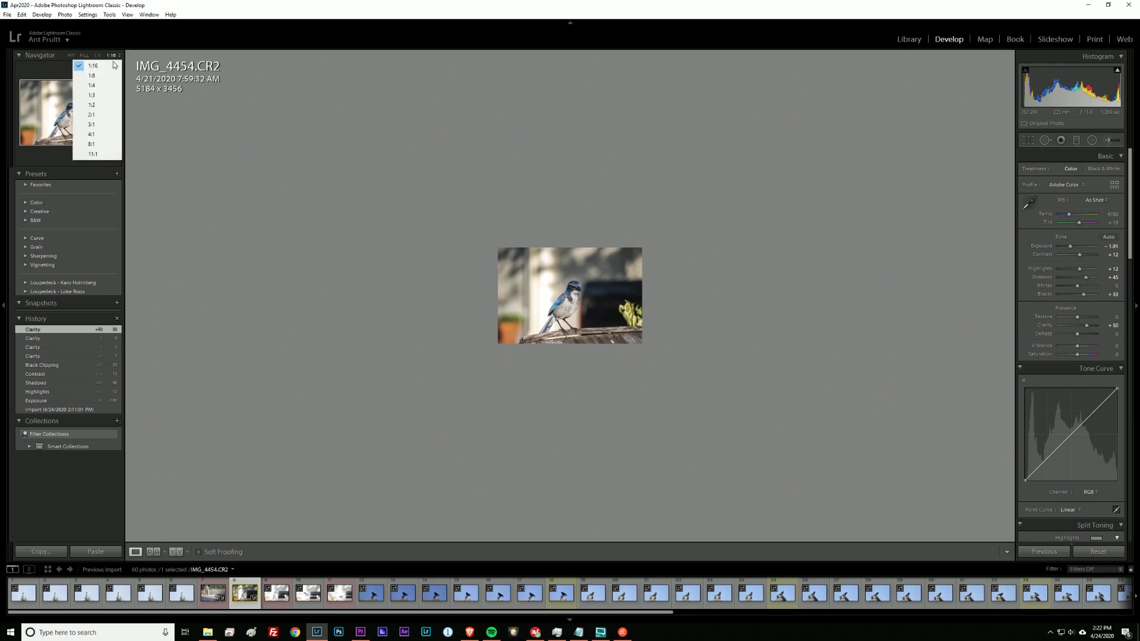
pyautogui.click(100, 125)
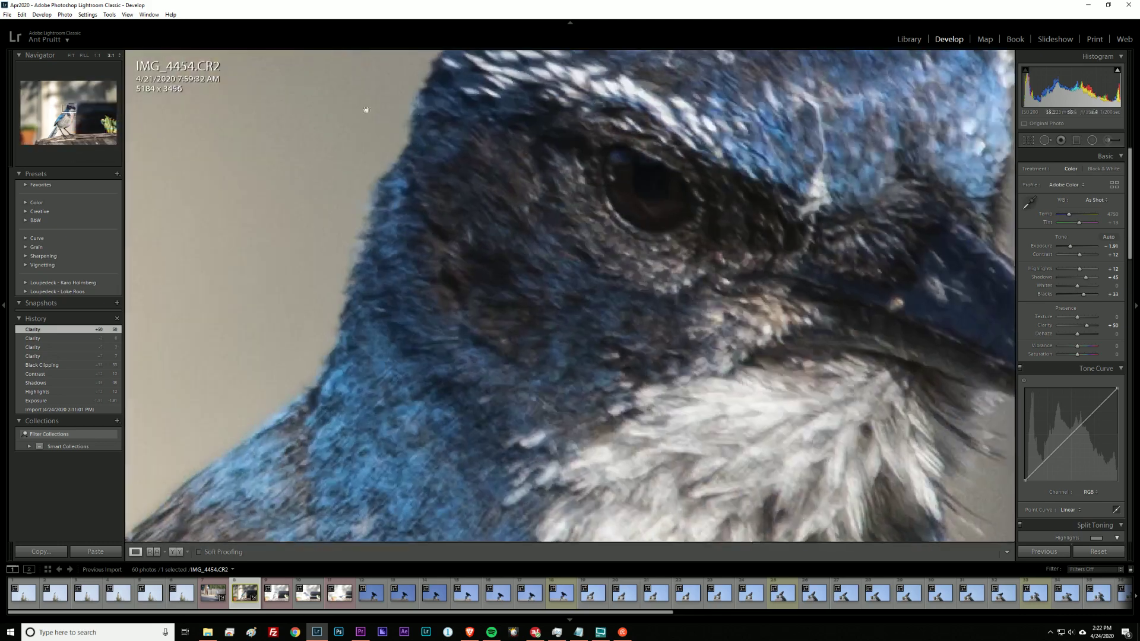
pyautogui.moveTo(431, 412); pyautogui.dragTo(473, 308)
pyautogui.click(496, 323)
pyautogui.click(563, 264)
pyautogui.moveTo(563, 265); pyautogui.dragTo(678, 275)
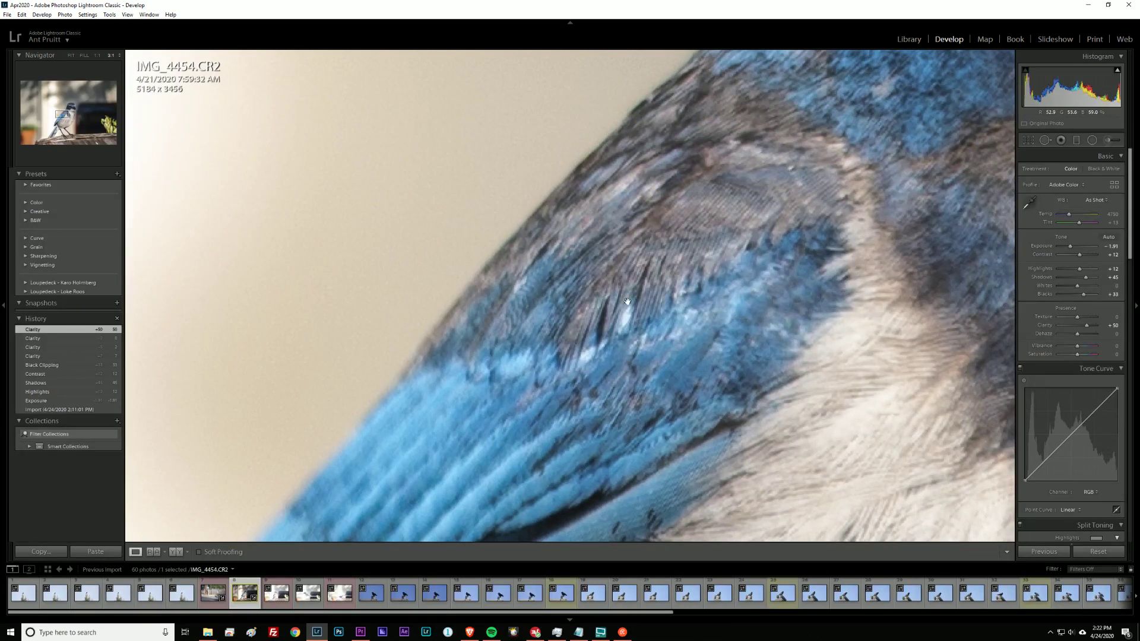
# Step: Reset the clarity to 0, try it at +21 on the wing feathers and reset it again
pyautogui.doubleClick(1087, 325)
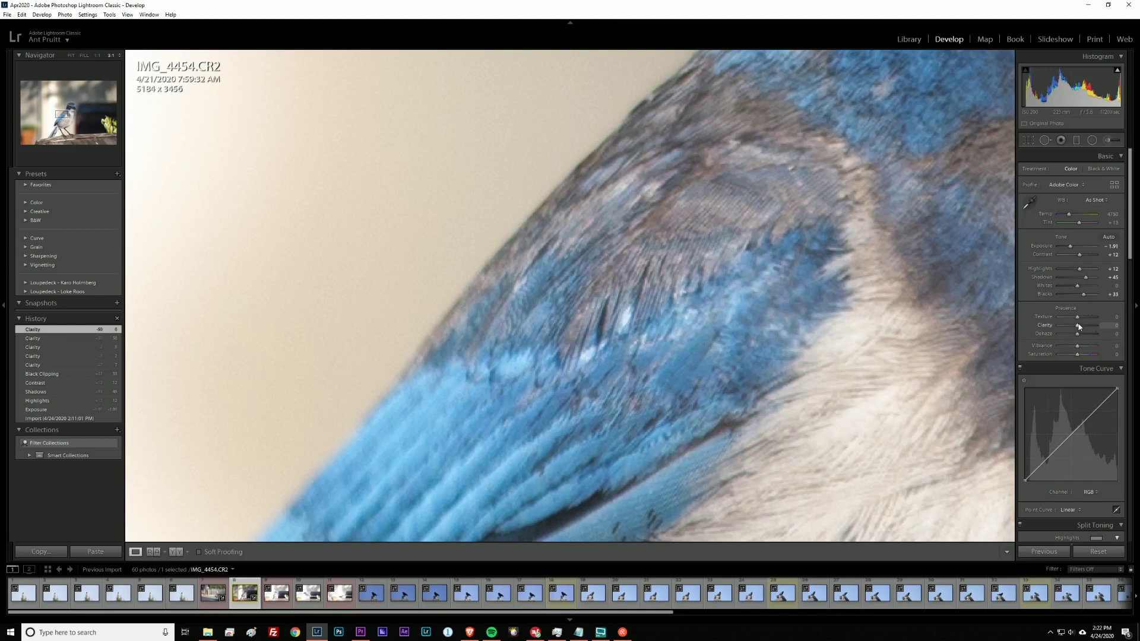
pyautogui.moveTo(1078, 325)
pyautogui.mouseDown()
pyautogui.moveTo(1088, 332)
pyautogui.moveTo(1081, 325)
pyautogui.mouseUp()
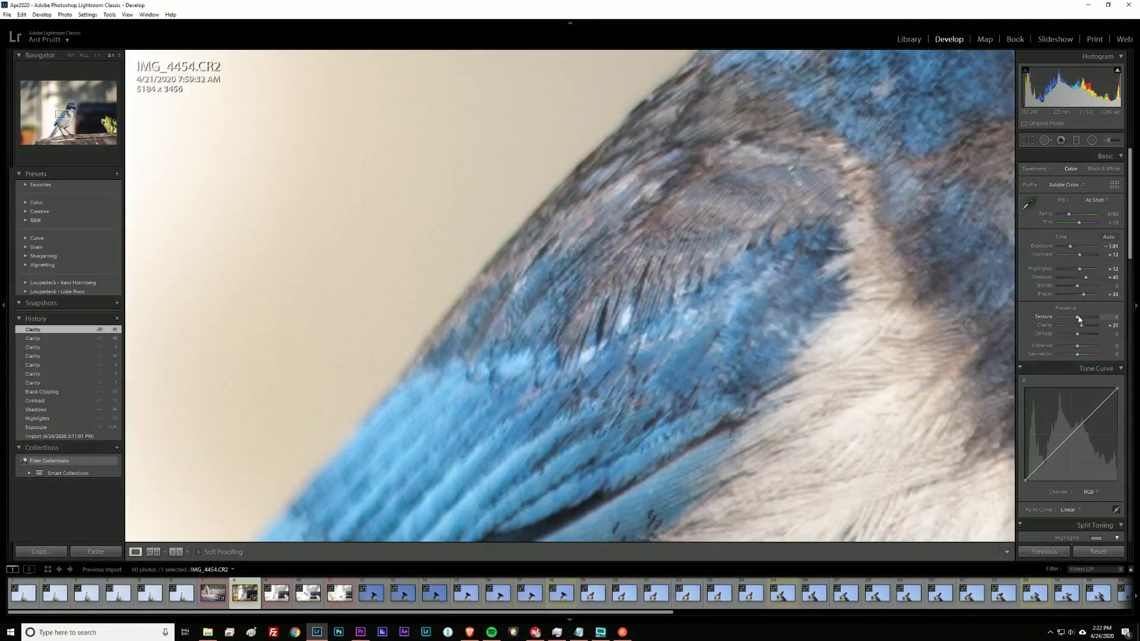
pyautogui.doubleClick(1079, 326)
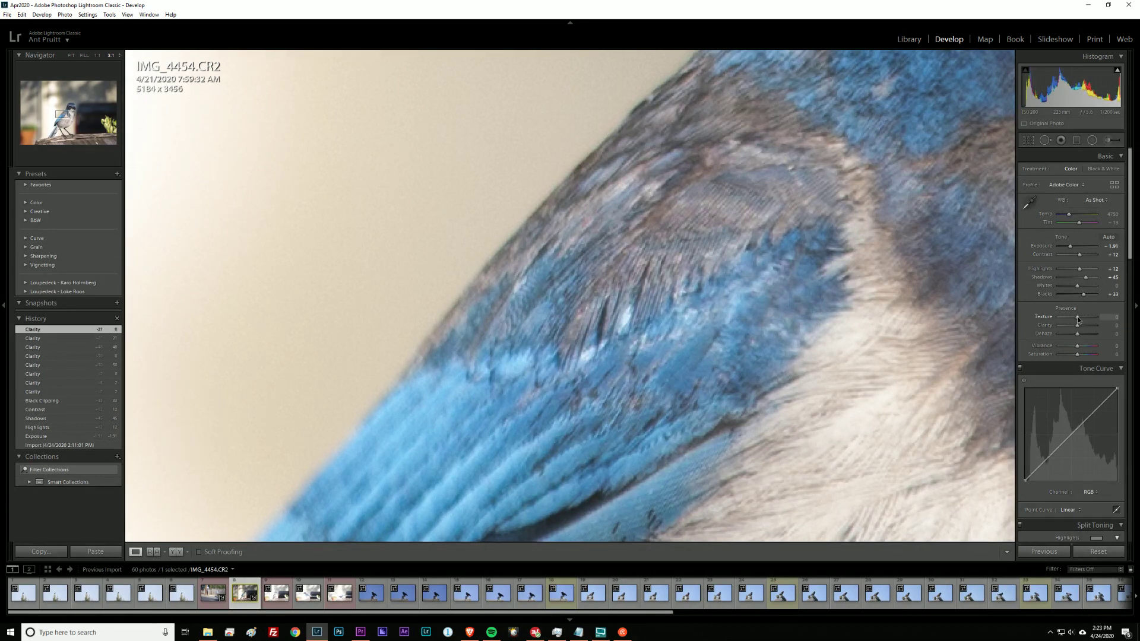
# Step: Try a texture of about +19 on the wing feathers and reset it to 0
pyautogui.moveTo(1080, 322); pyautogui.dragTo(1079, 324)
pyautogui.moveTo(1084, 324); pyautogui.dragTo(1080, 324)
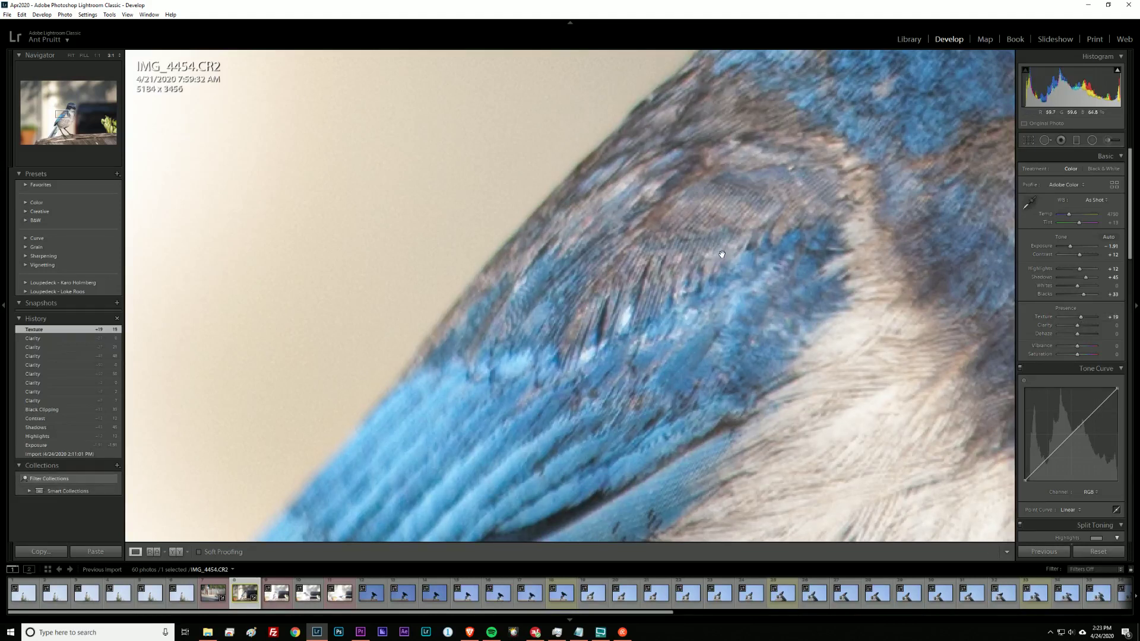
pyautogui.moveTo(1080, 319); pyautogui.dragTo(1079, 319)
pyautogui.doubleClick(1079, 319)
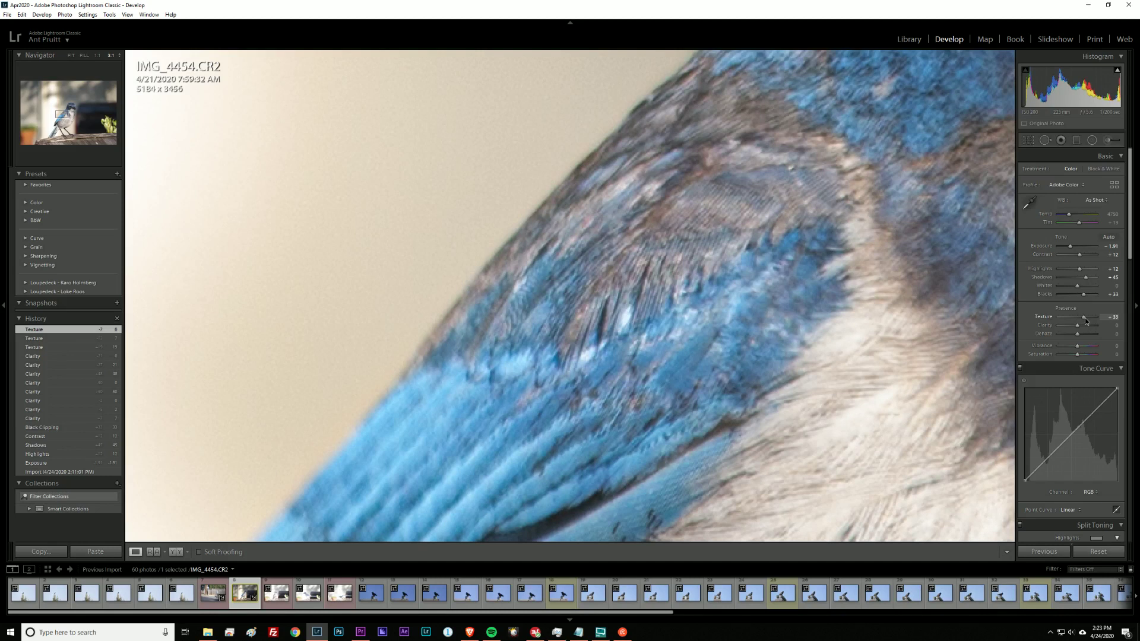
# Step: Set the texture to +33 and the clarity to +12, checking the effect on the whole photo
pyautogui.moveTo(1086, 322); pyautogui.dragTo(1085, 322)
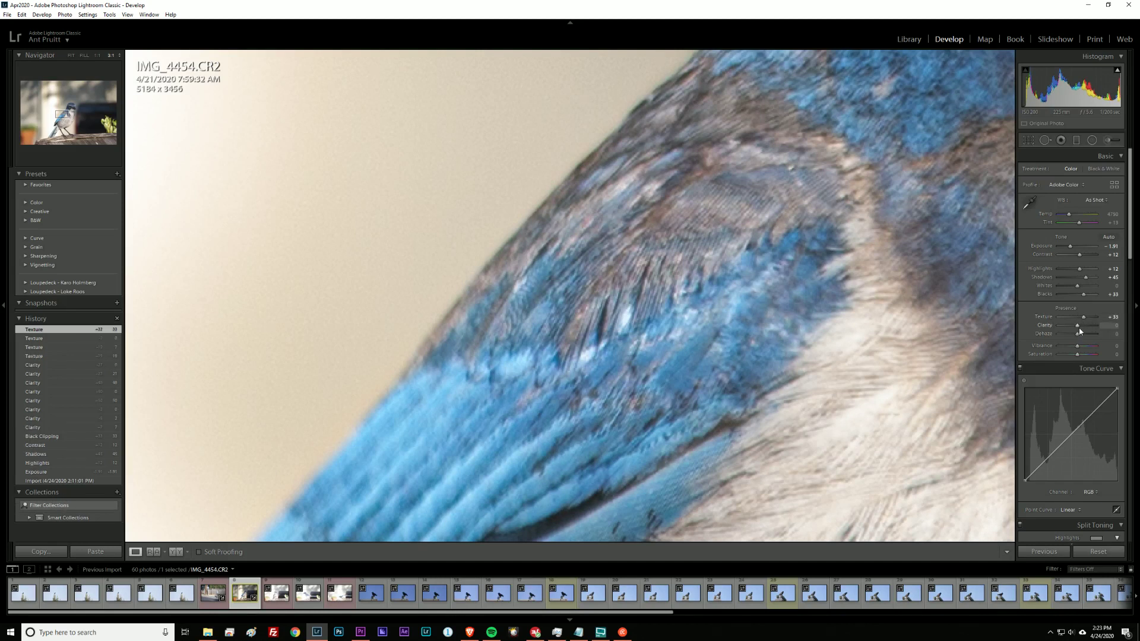
pyautogui.moveTo(1077, 325); pyautogui.dragTo(1081, 326)
pyautogui.click(853, 281)
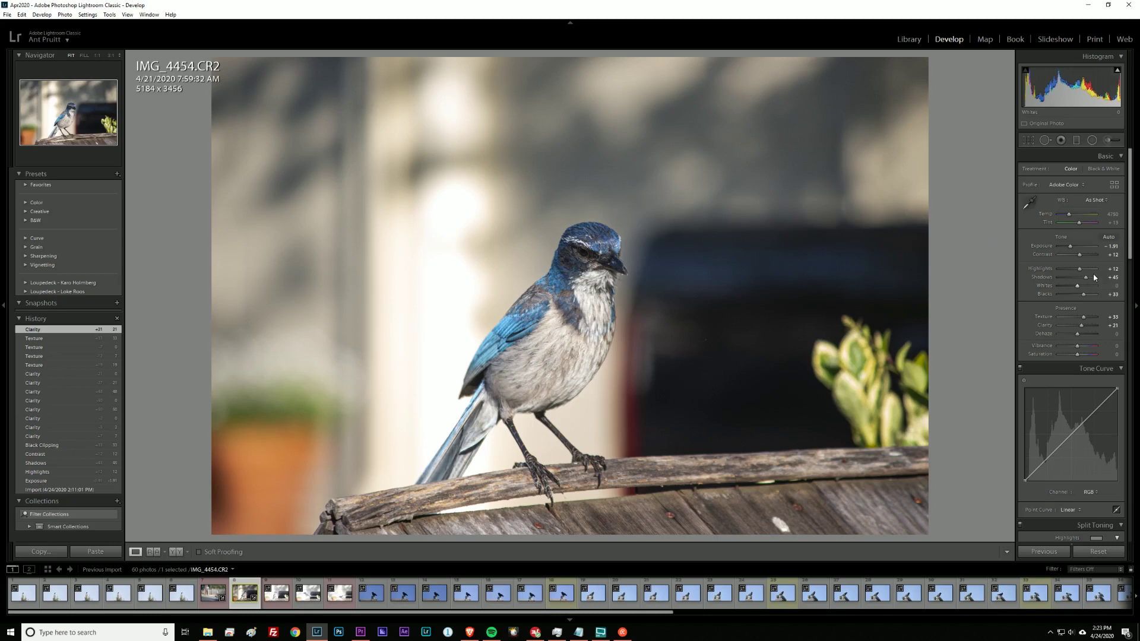
pyautogui.moveTo(1082, 327); pyautogui.dragTo(1070, 329)
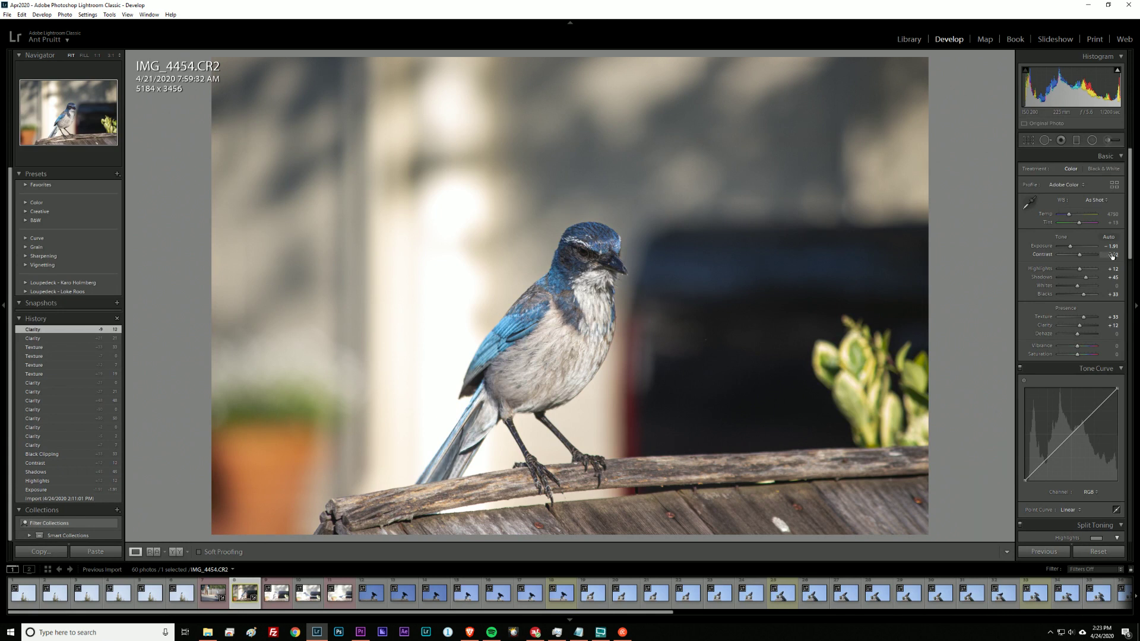
# Step: Set exposure to −1.79, highlights to −10, shadows to +71, blacks to +38, vibrance to +17 and saturation to +14
pyautogui.moveTo(1071, 250); pyautogui.dragTo(1071, 252)
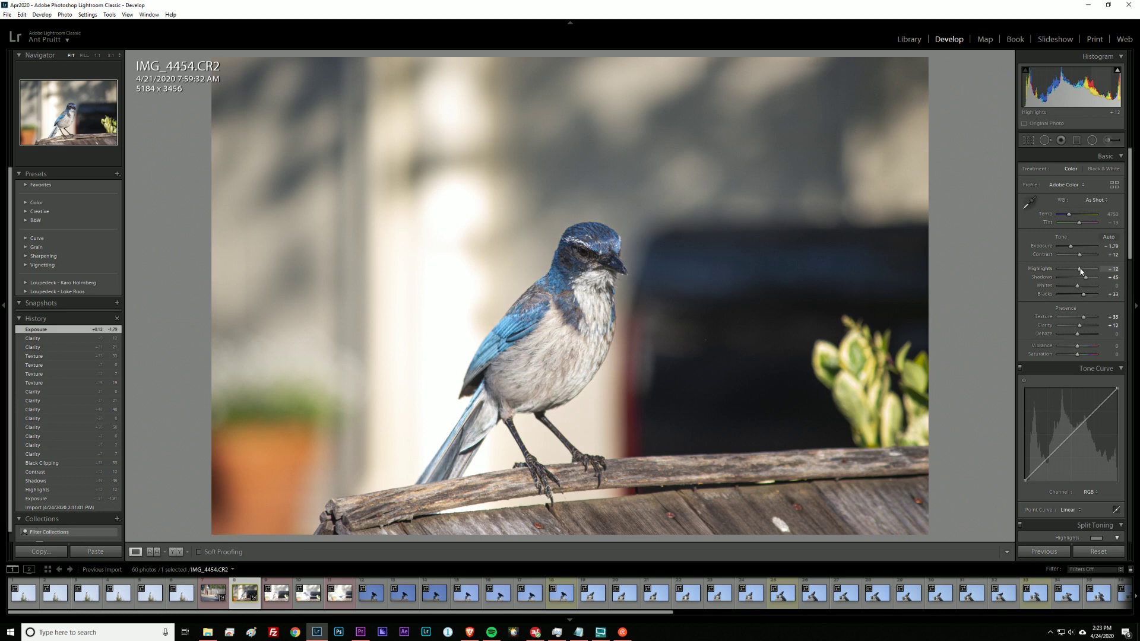
pyautogui.moveTo(1081, 273)
pyautogui.mouseDown()
pyautogui.moveTo(1069, 295)
pyautogui.moveTo(1086, 297)
pyautogui.moveTo(1090, 280)
pyautogui.mouseUp()
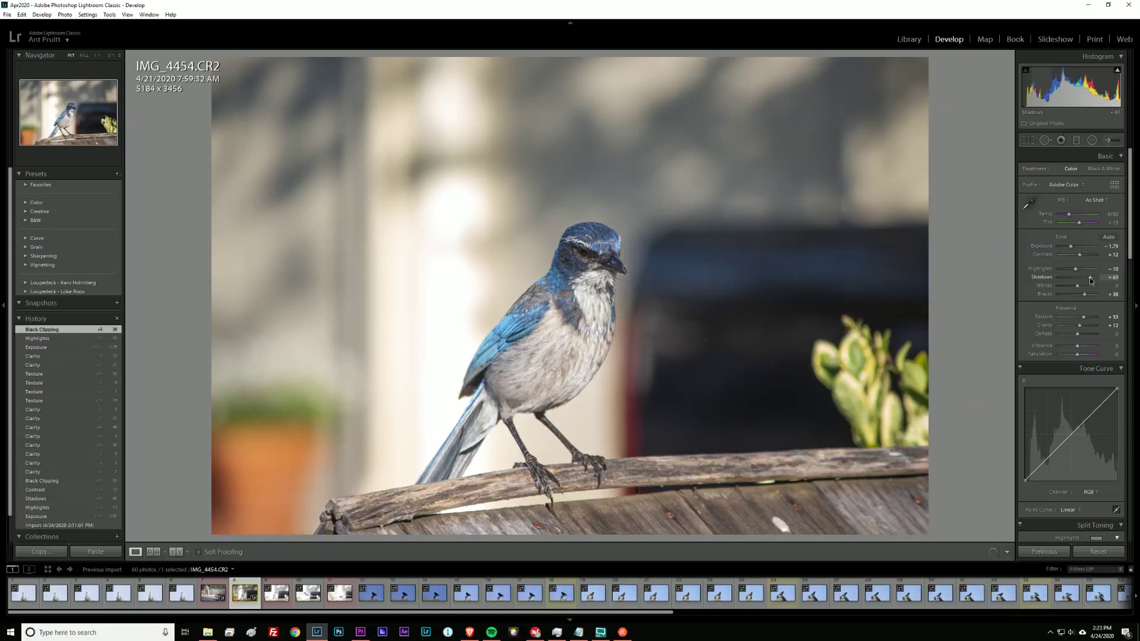
pyautogui.moveTo(1092, 279); pyautogui.dragTo(1092, 280)
pyautogui.moveTo(1079, 350); pyautogui.dragTo(1081, 358)
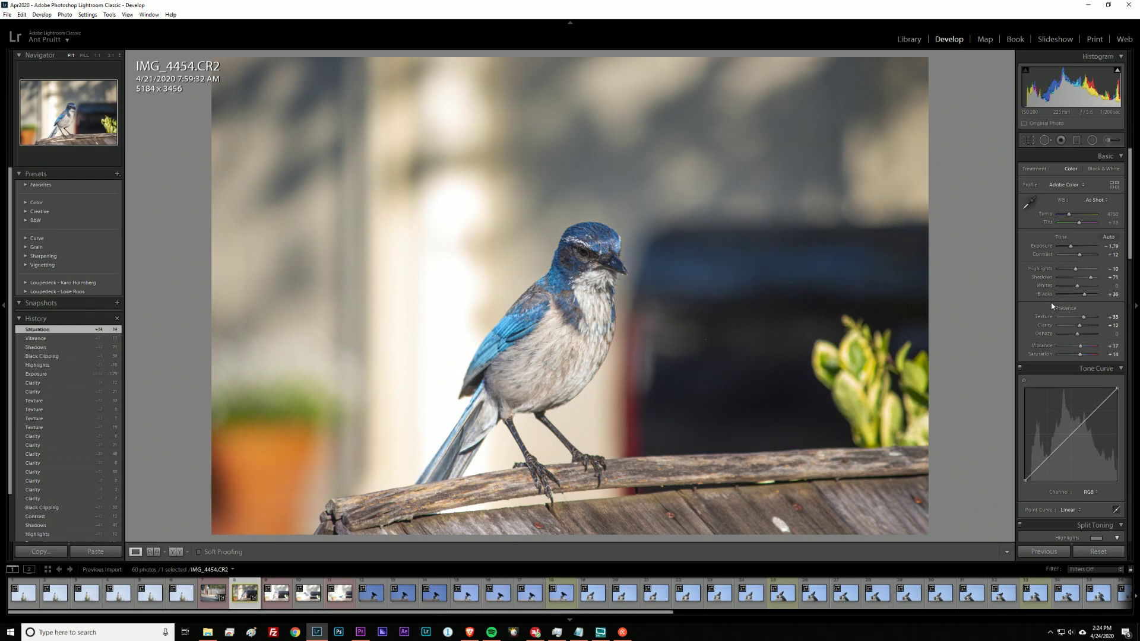
# Step: Remove chromatic aberration and enable the lens profile corrections for the bird photo
pyautogui.scroll(-10, 1049, 294)
pyautogui.scroll(-5, 1049, 297)
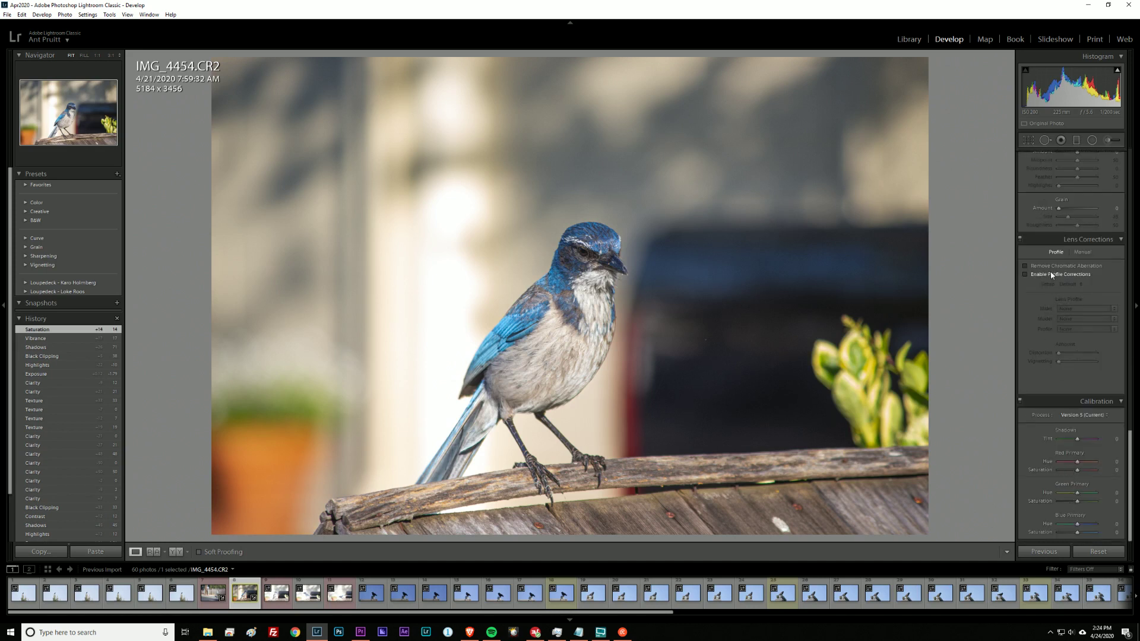
pyautogui.click(1045, 274)
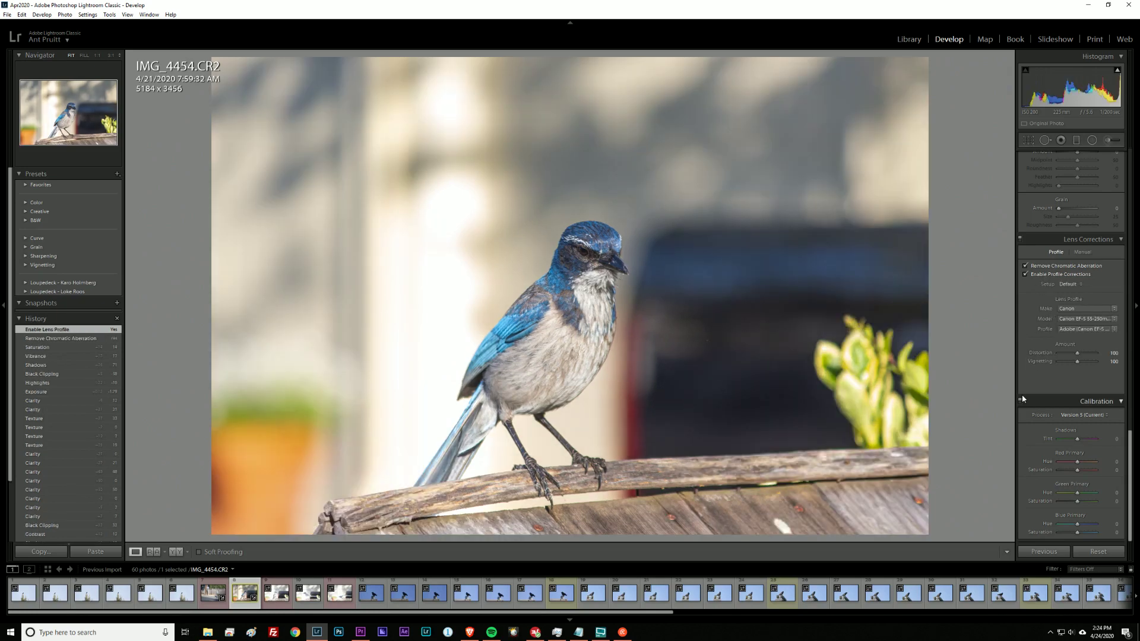
# Step: Crop the photo freely around the bird to about 3581 x 2896, trimming both sides and the upper edge
pyautogui.click(1028, 141)
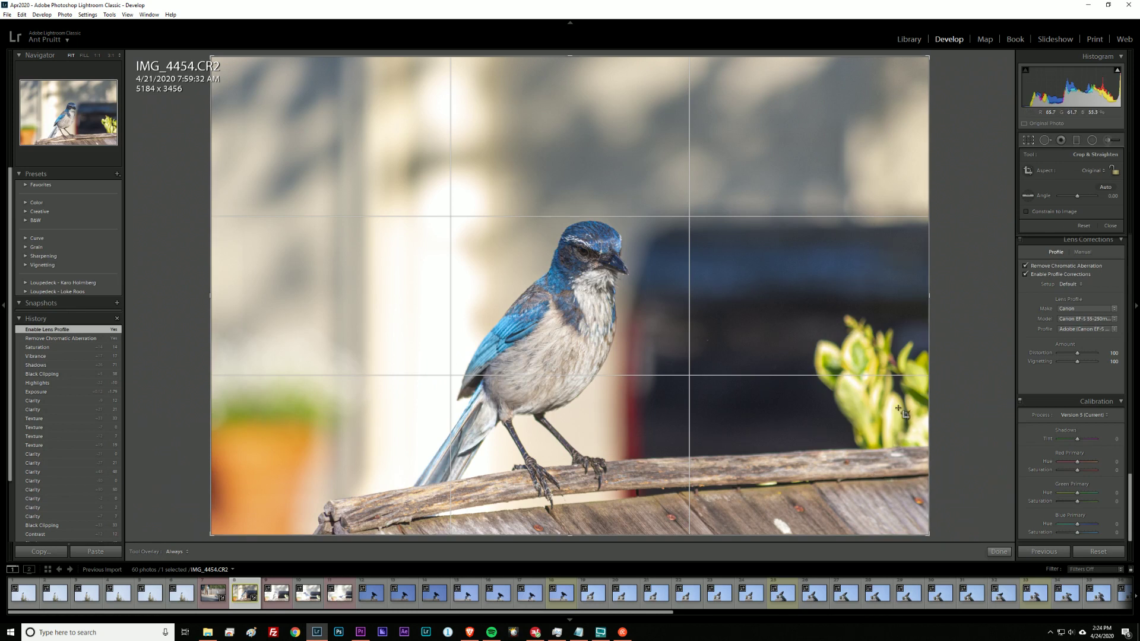
pyautogui.moveTo(927, 292); pyautogui.dragTo(871, 290)
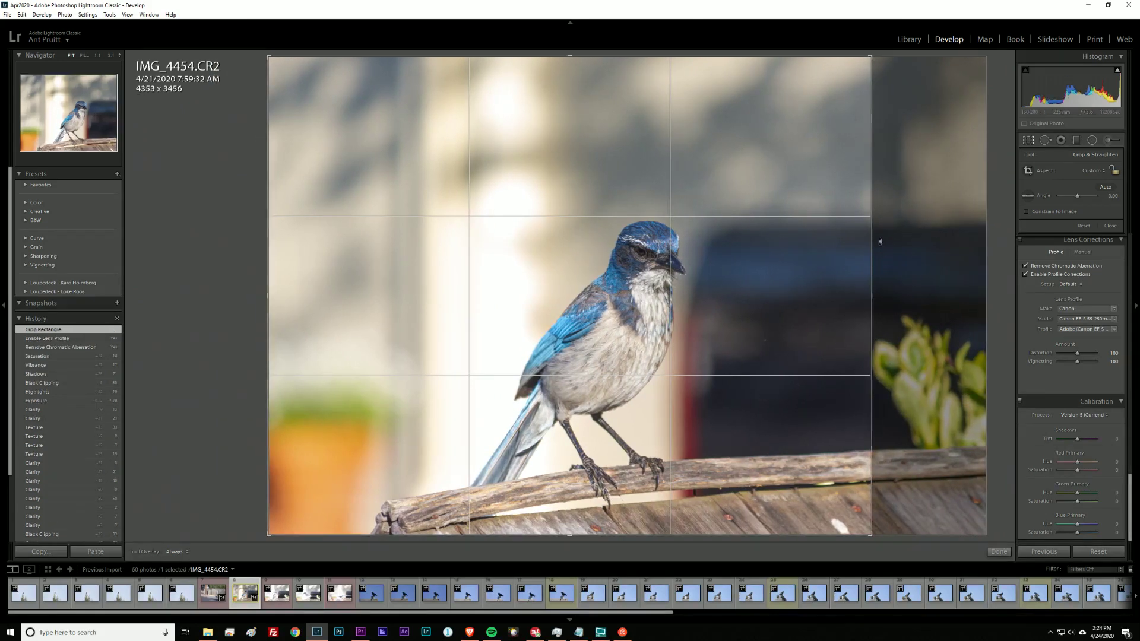
pyautogui.moveTo(272, 267); pyautogui.dragTo(320, 267)
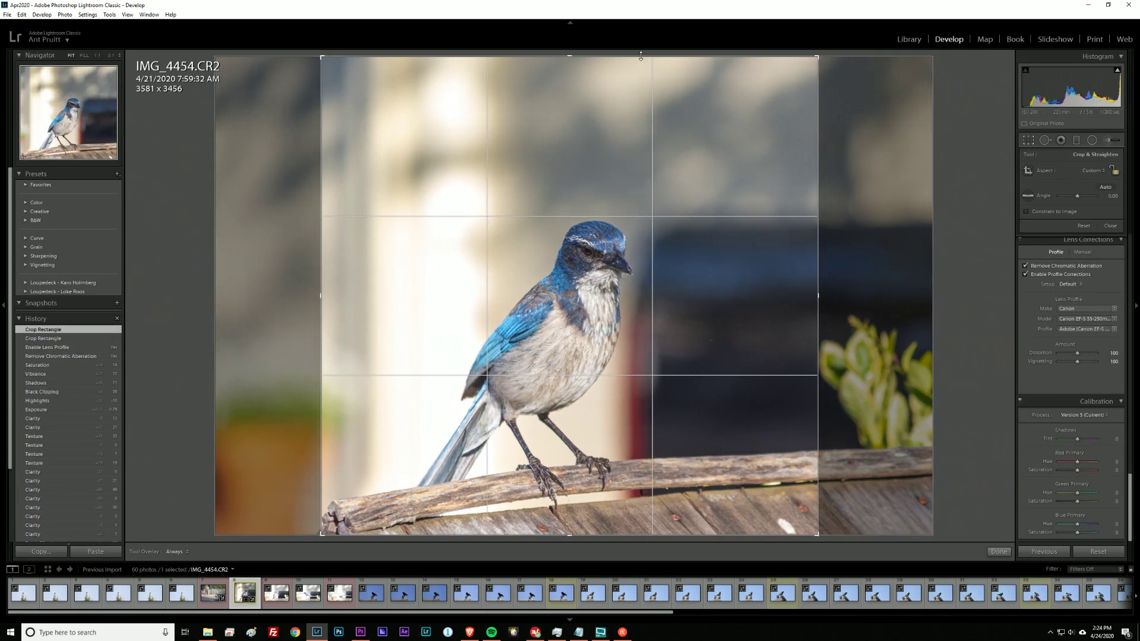
pyautogui.moveTo(639, 60); pyautogui.dragTo(637, 100)
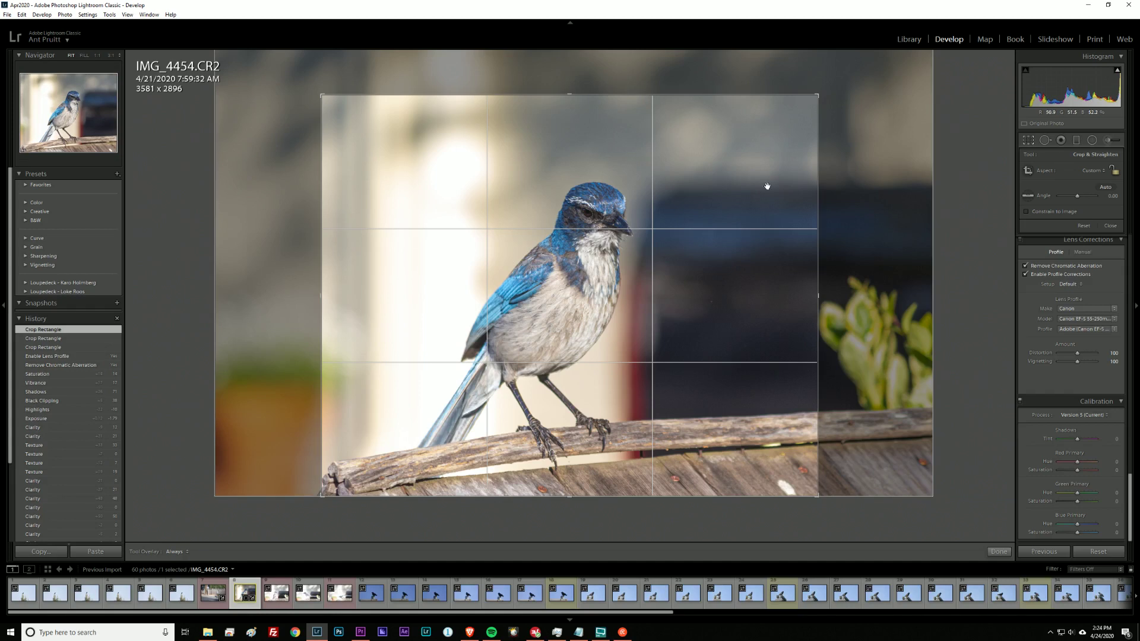
# Step: Change the crop to a 1 x 1 aspect ratio, reposition the bird and apply it at about 3012 x 3012
pyautogui.click(1095, 174)
pyautogui.click(1040, 218)
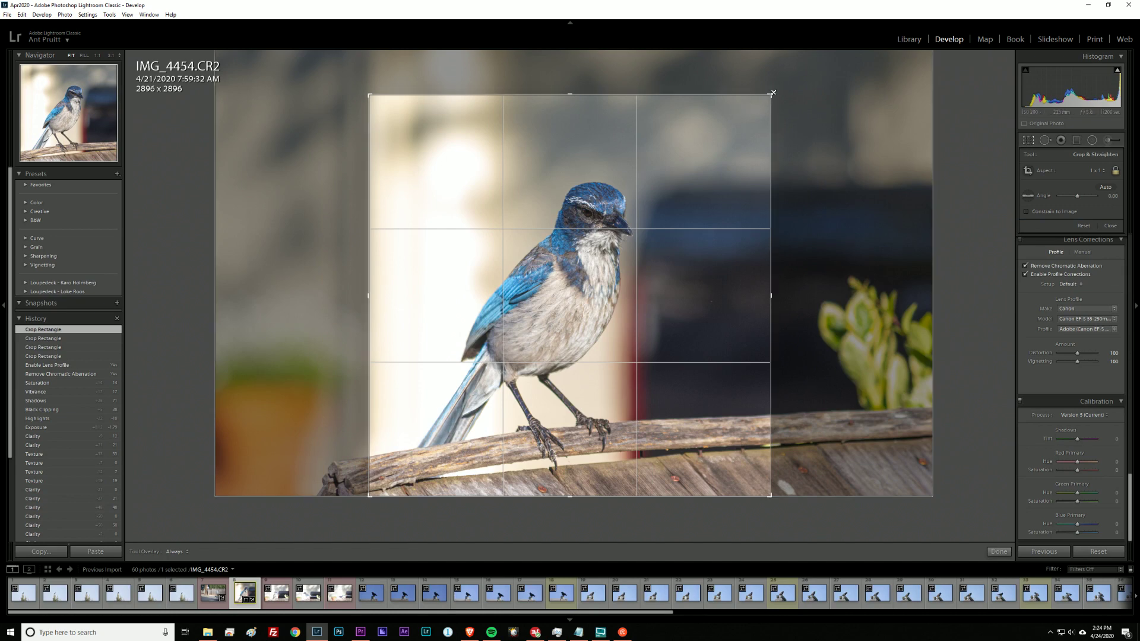
pyautogui.moveTo(773, 92); pyautogui.dragTo(814, 70)
pyautogui.moveTo(725, 209); pyautogui.dragTo(776, 194)
pyautogui.moveTo(799, 71)
pyautogui.mouseDown()
pyautogui.moveTo(781, 92)
pyautogui.moveTo(794, 85)
pyautogui.mouseUp()
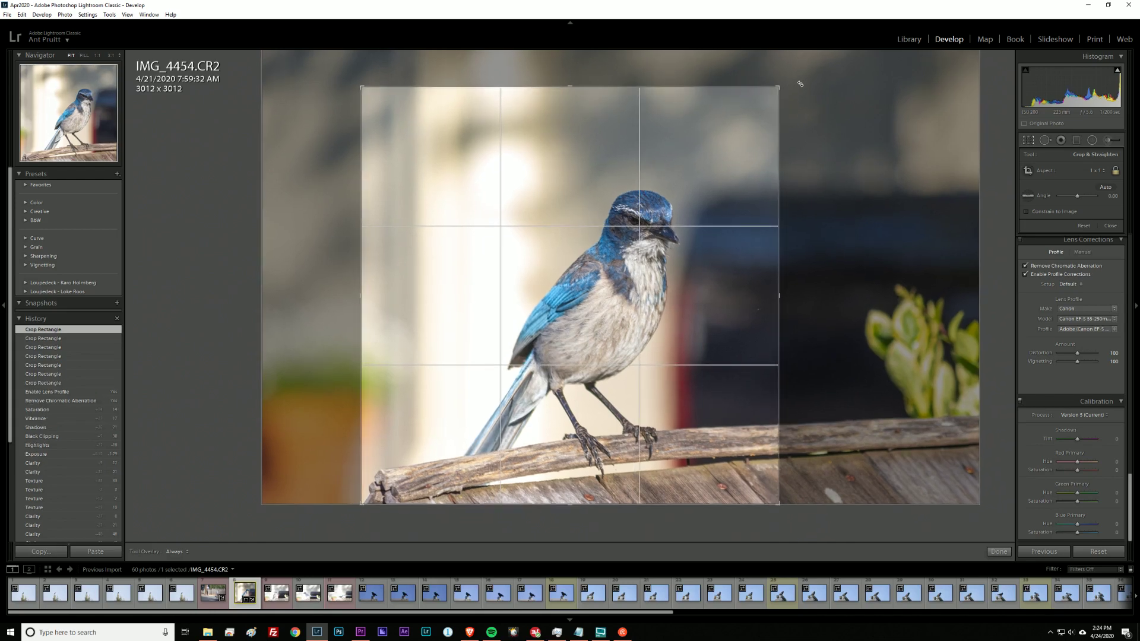
pyautogui.click(1029, 141)
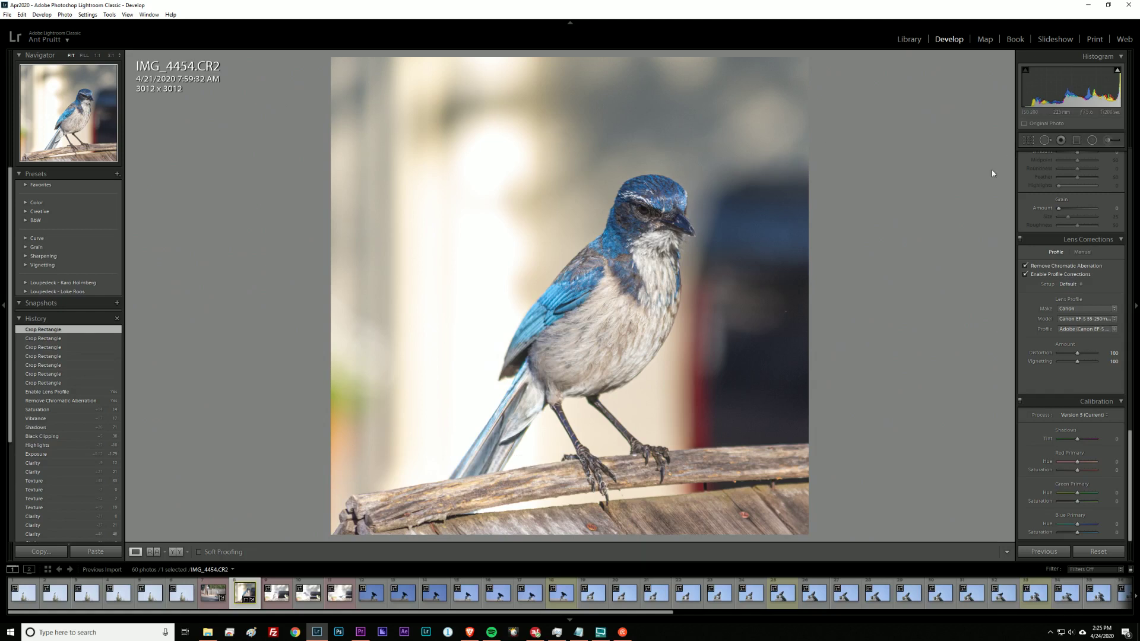
# Step: Tighten the square crop to about 2709 x 2709 and shift the bird slightly away from the center
pyautogui.click(1028, 141)
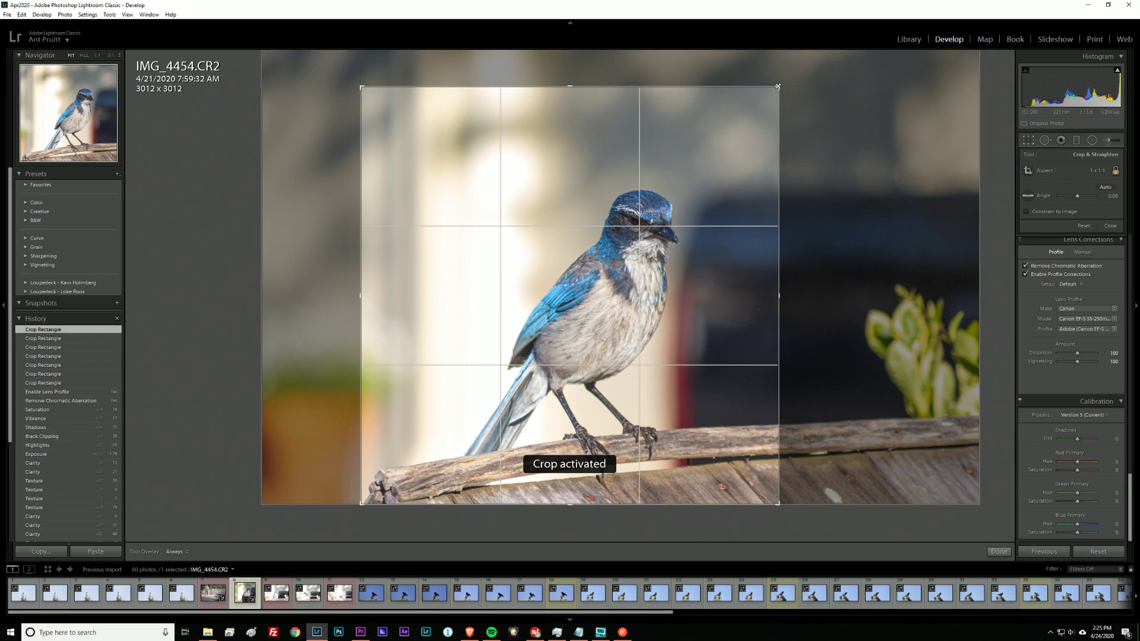
pyautogui.moveTo(772, 101); pyautogui.dragTo(757, 108)
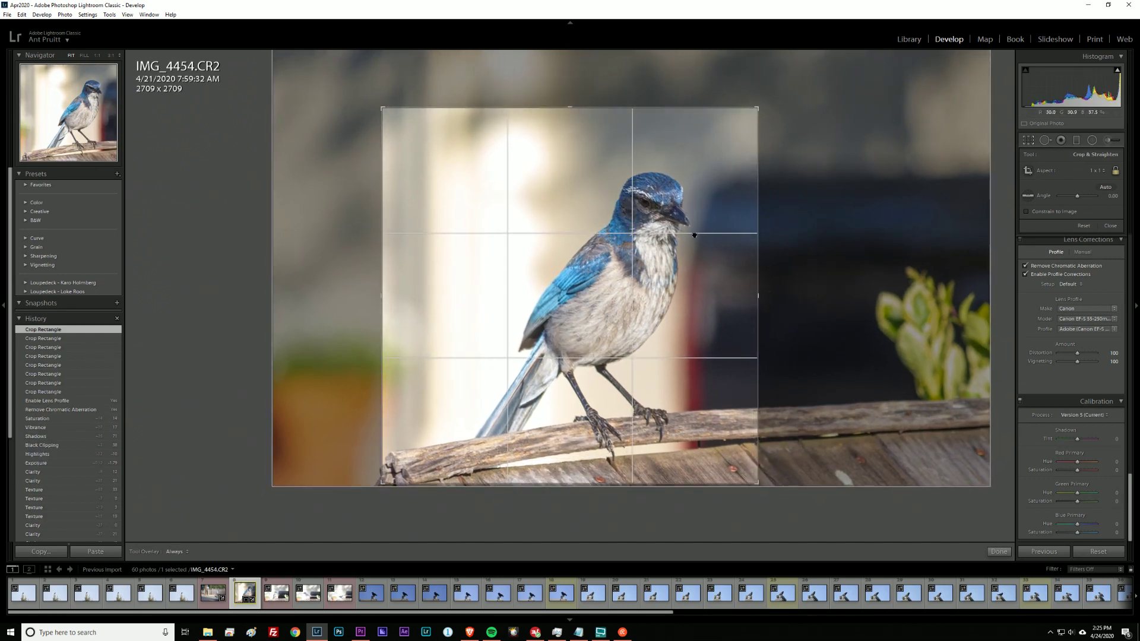
pyautogui.moveTo(687, 241); pyautogui.dragTo(705, 234)
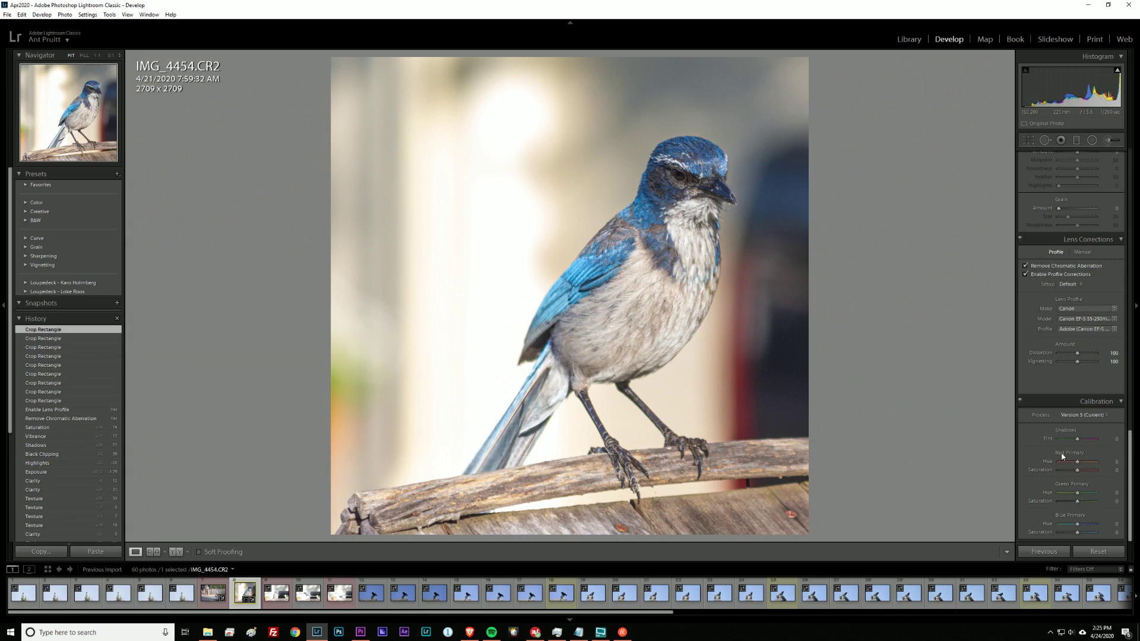
# Step: Open the profile browser for the bird photo, collapse the Modern group and expand the Artistic group
pyautogui.scroll(15, 1062, 456)
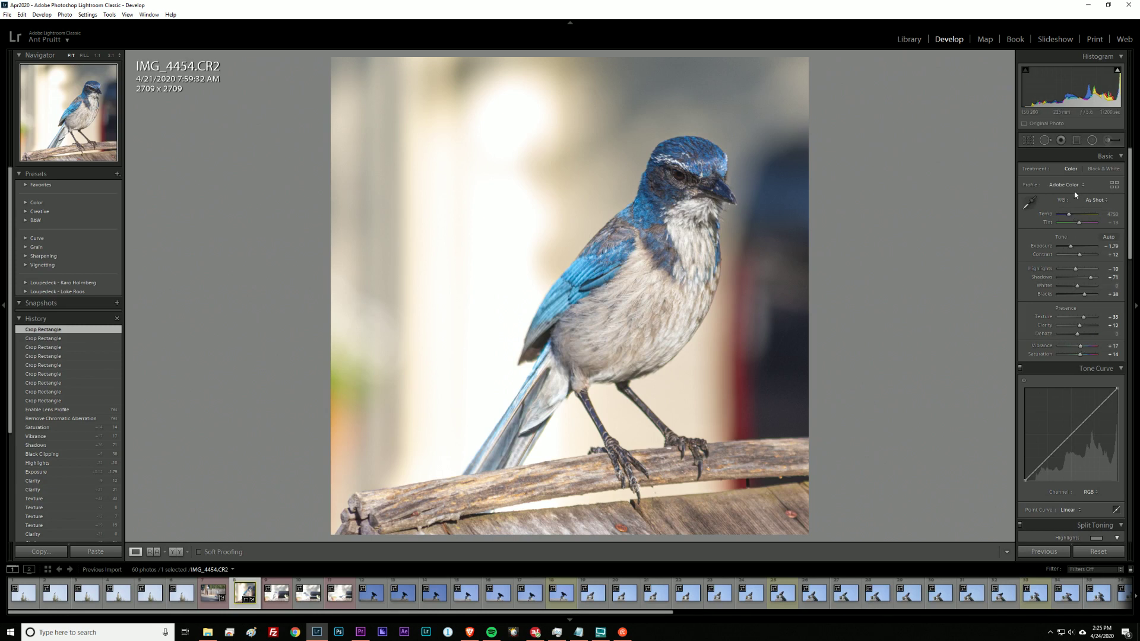
pyautogui.click(1114, 186)
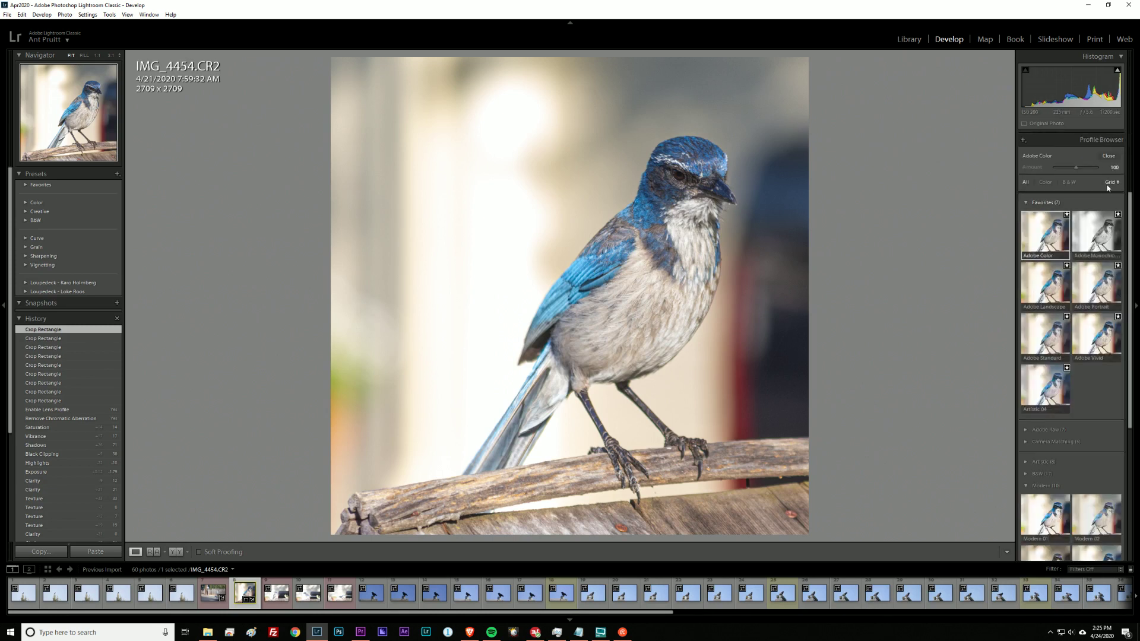
pyautogui.scroll(-2, 1079, 411)
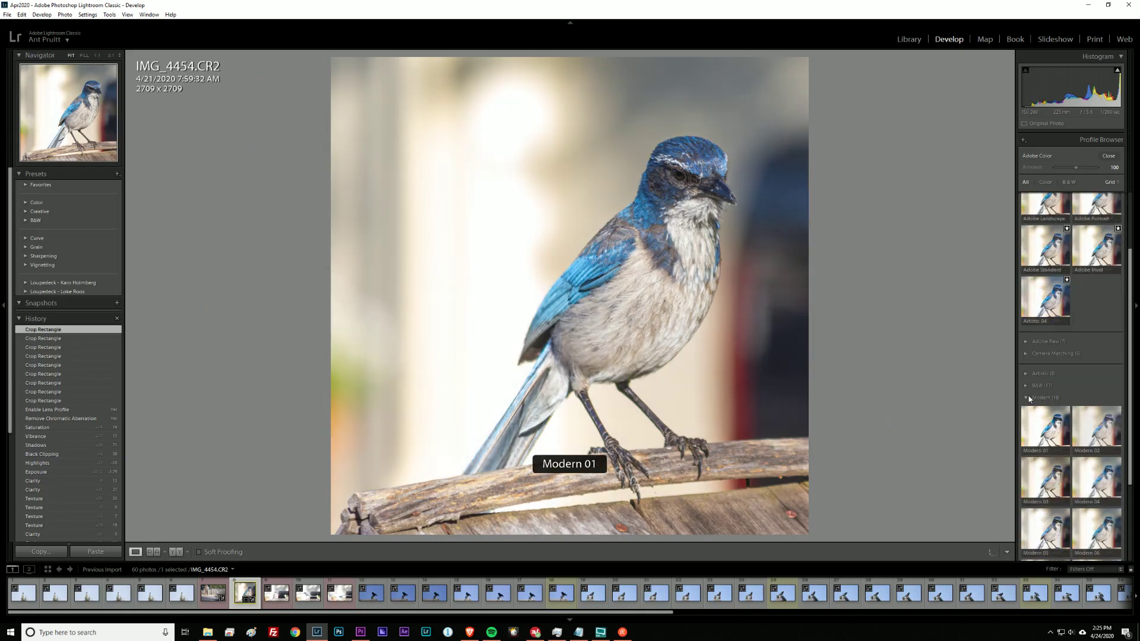
pyautogui.scroll(-2, 1045, 385)
pyautogui.click(1026, 354)
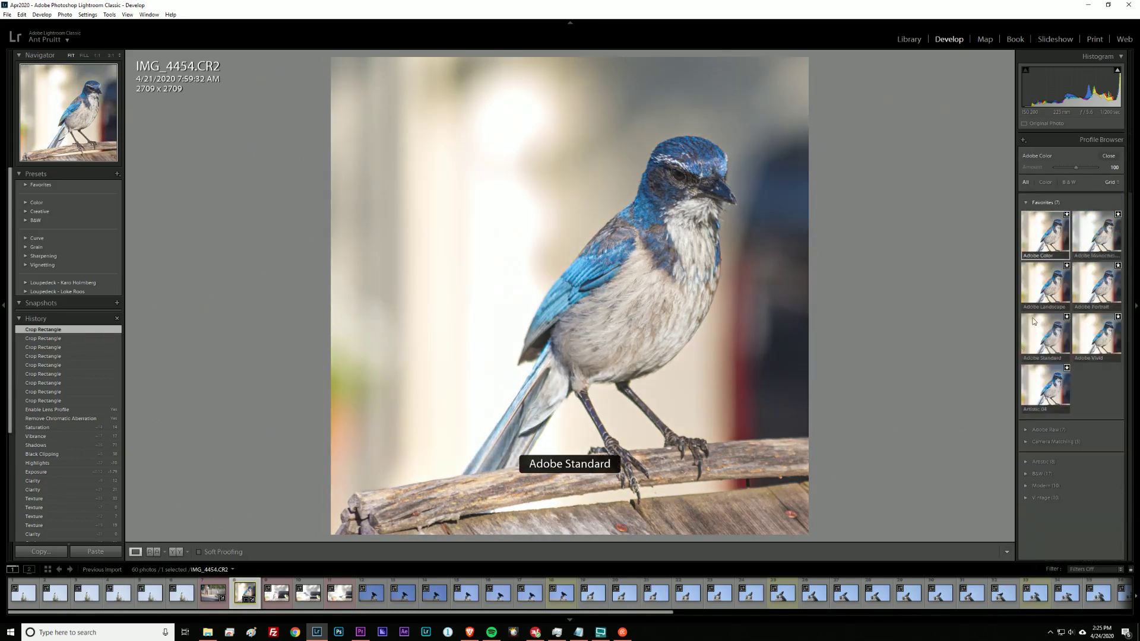
pyautogui.click(1028, 461)
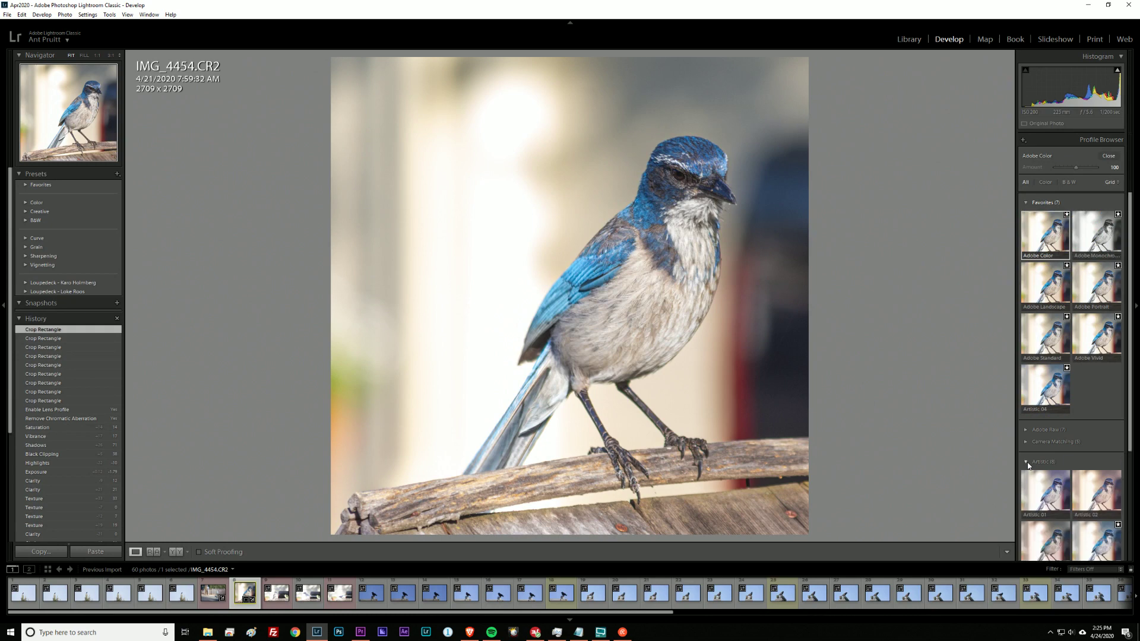
# Step: Preview the Artistic profiles on the bird photo, apply Artistic 05 and close the profile browser
pyautogui.scroll(-2, 1095, 406)
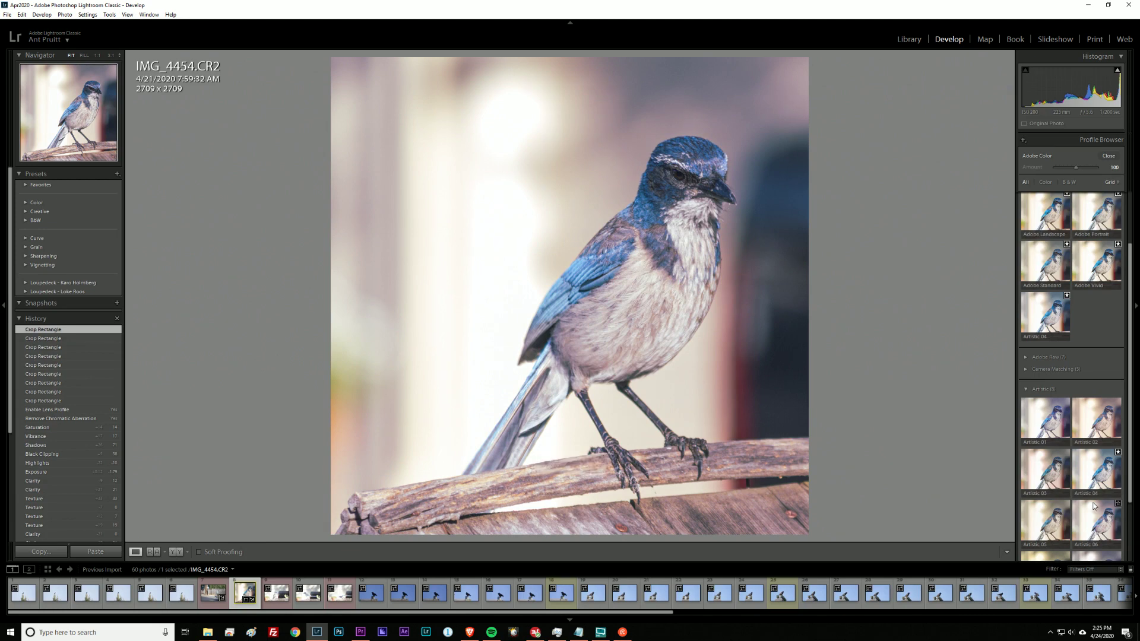
pyautogui.scroll(-1, 1094, 506)
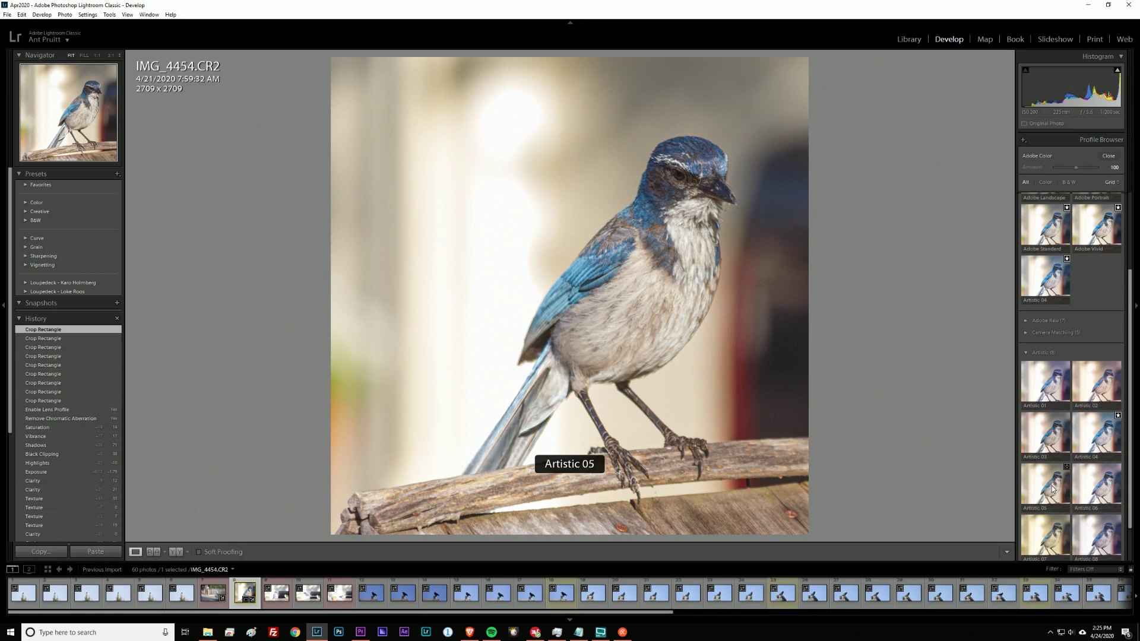
pyautogui.scroll(-1, 1052, 489)
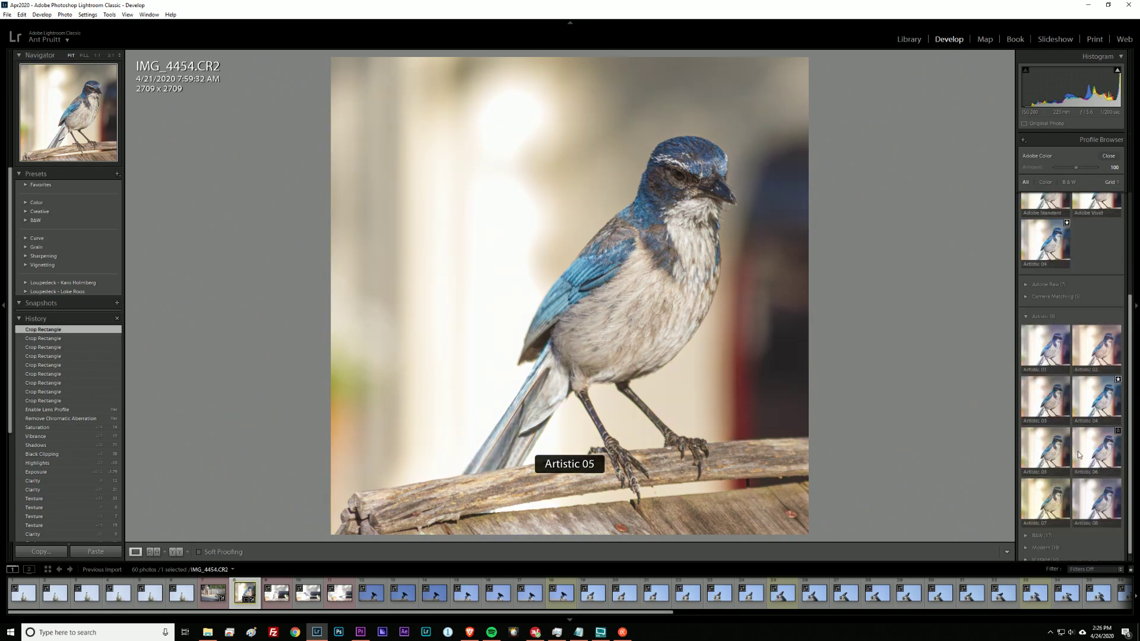
pyautogui.scroll(-1, 1080, 469)
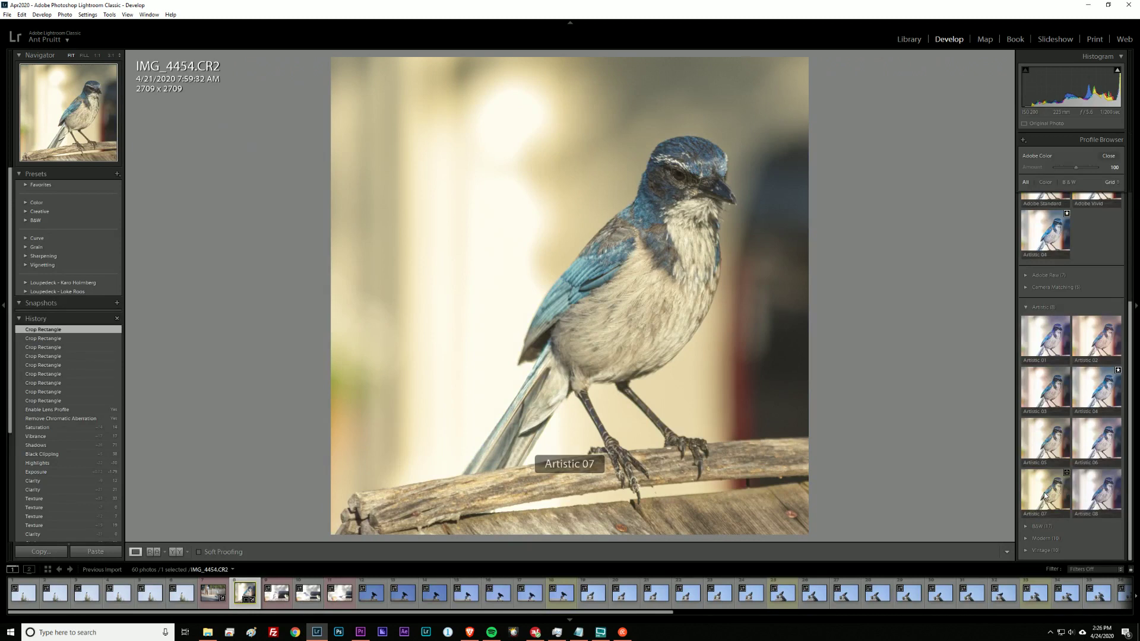
pyautogui.click(1044, 443)
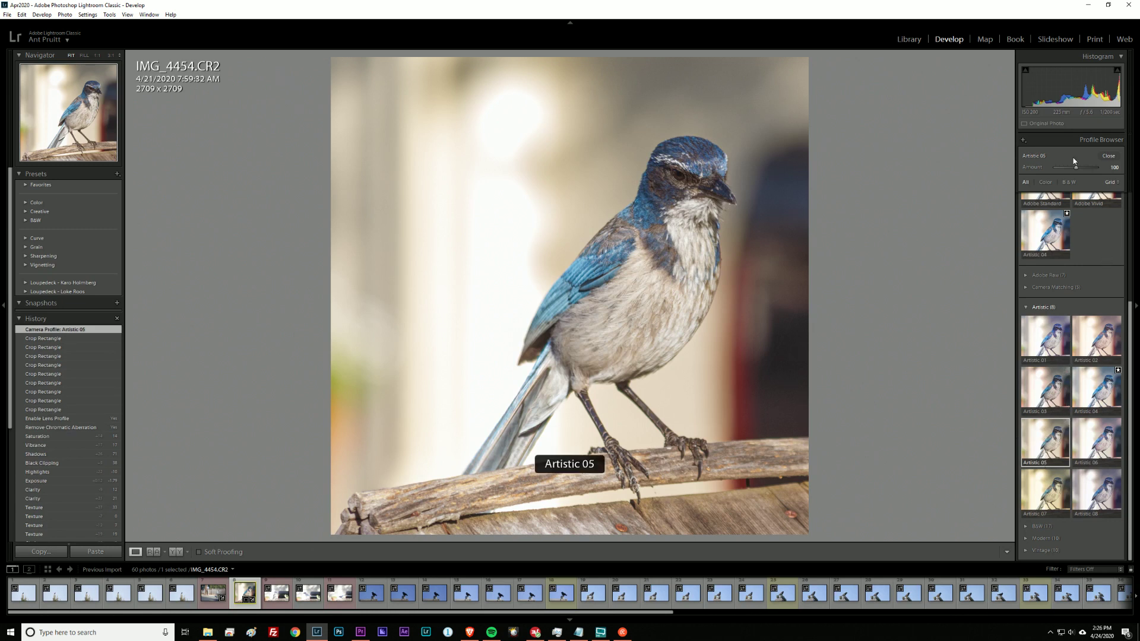
pyautogui.click(1108, 156)
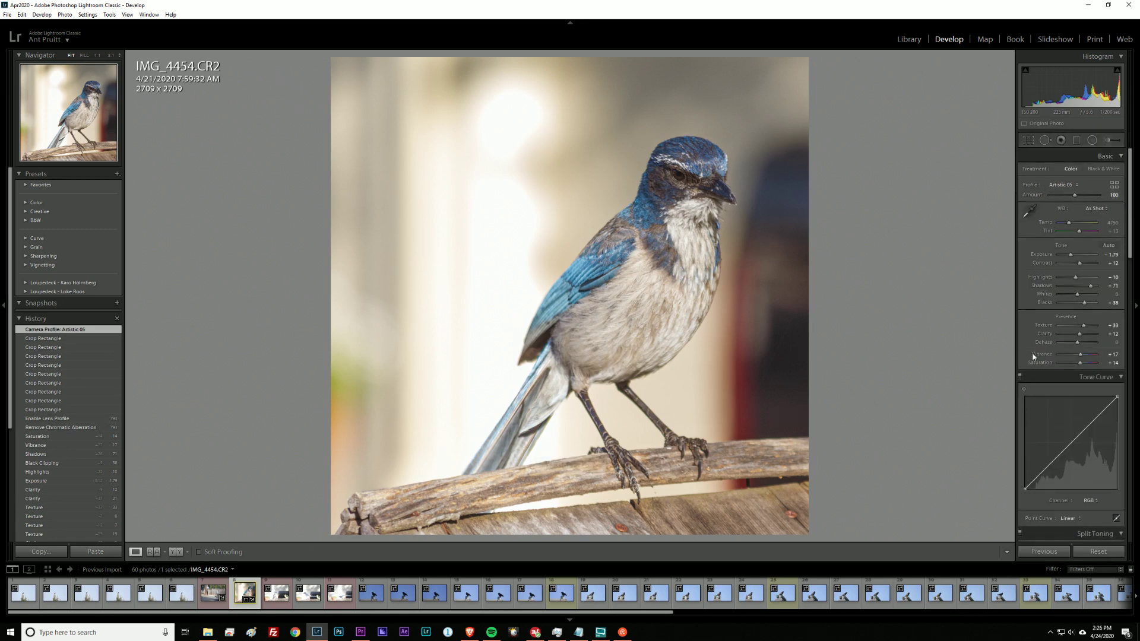
# Step: Set the post-crop vignette amount to -24 and check the details around the bird's eye up close
pyautogui.scroll(-15, 1039, 383)
pyautogui.moveTo(1077, 404); pyautogui.dragTo(1074, 407)
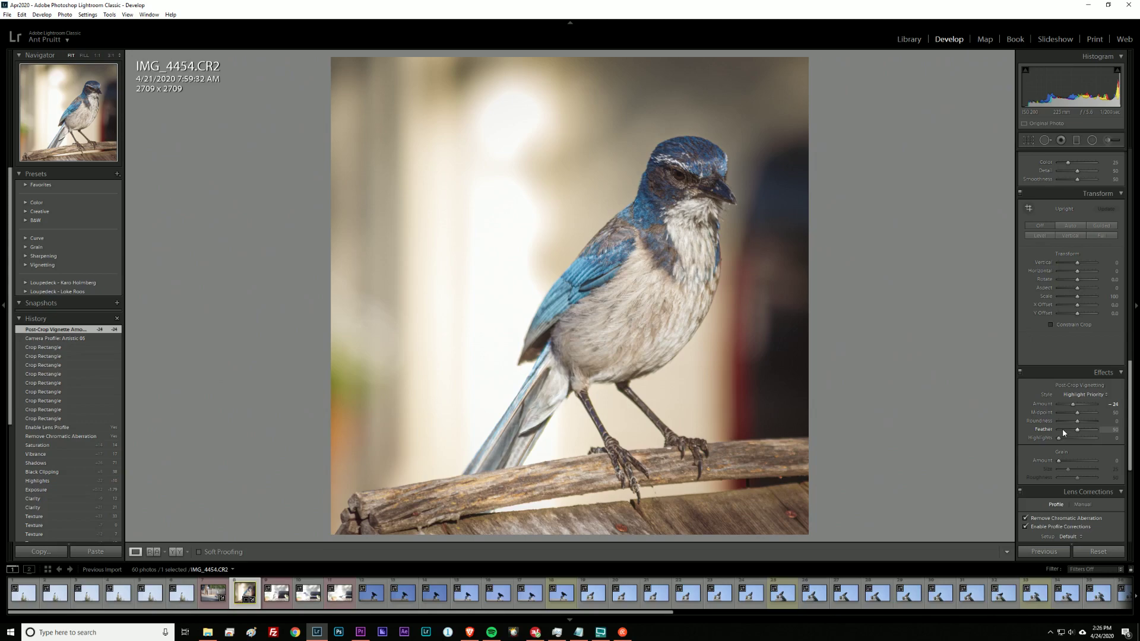
pyautogui.click(681, 183)
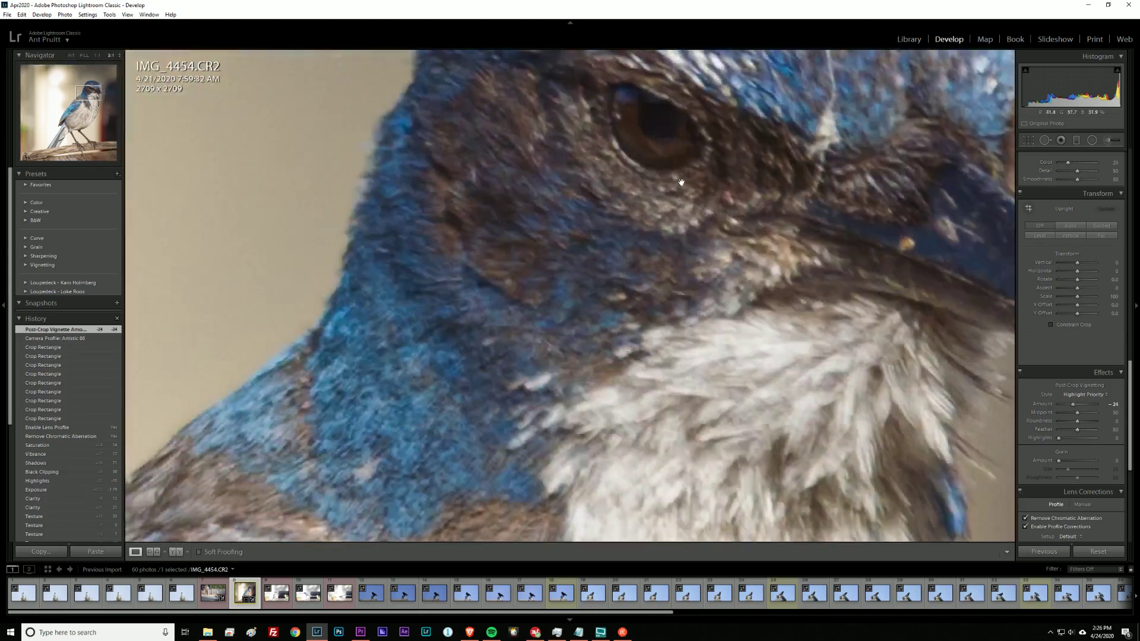
pyautogui.click(681, 249)
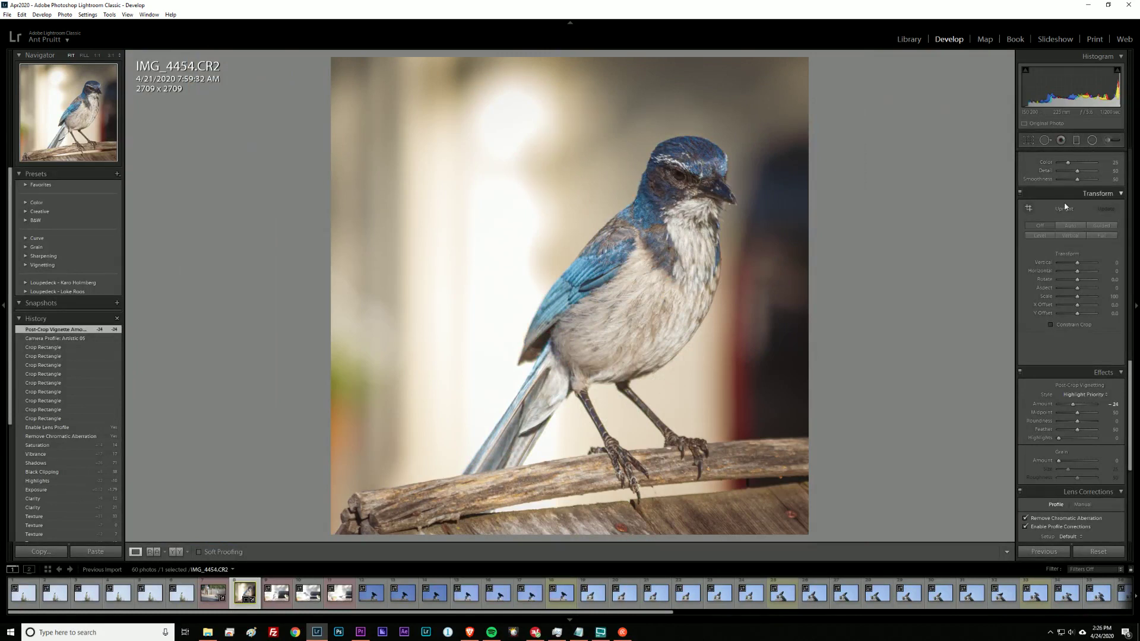
# Step: Brush a Shadows adjustment over the bird's dark face with the Adjustment Brush and raise its Shadows to about 70
pyautogui.scroll(10, 1066, 212)
pyautogui.scroll(3, 1052, 190)
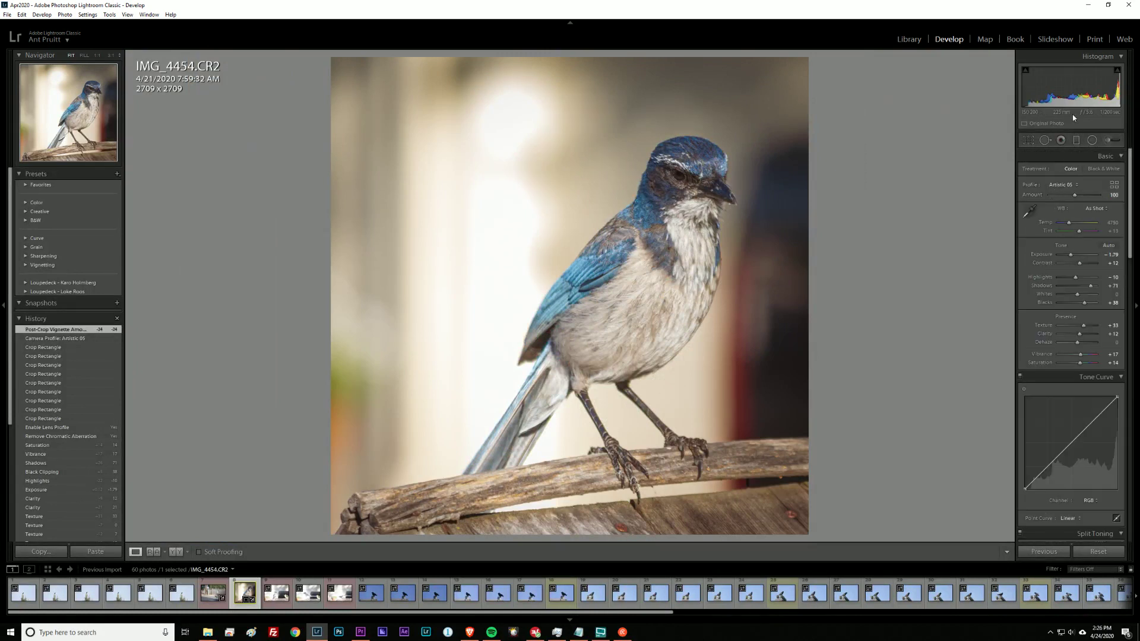
pyautogui.click(1106, 141)
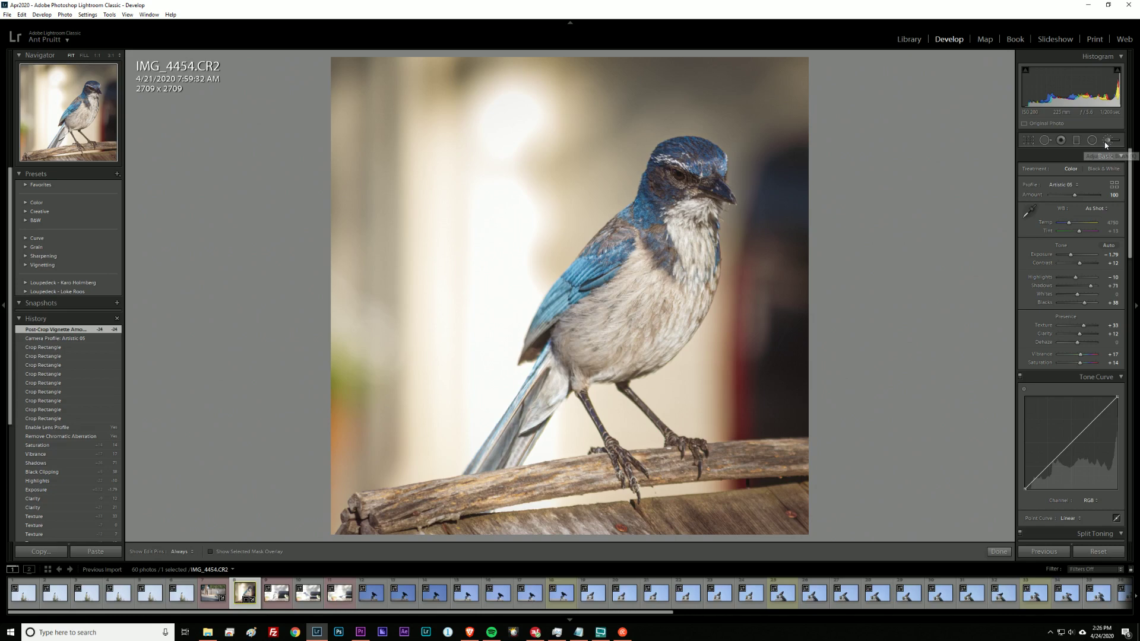
pyautogui.click(1060, 170)
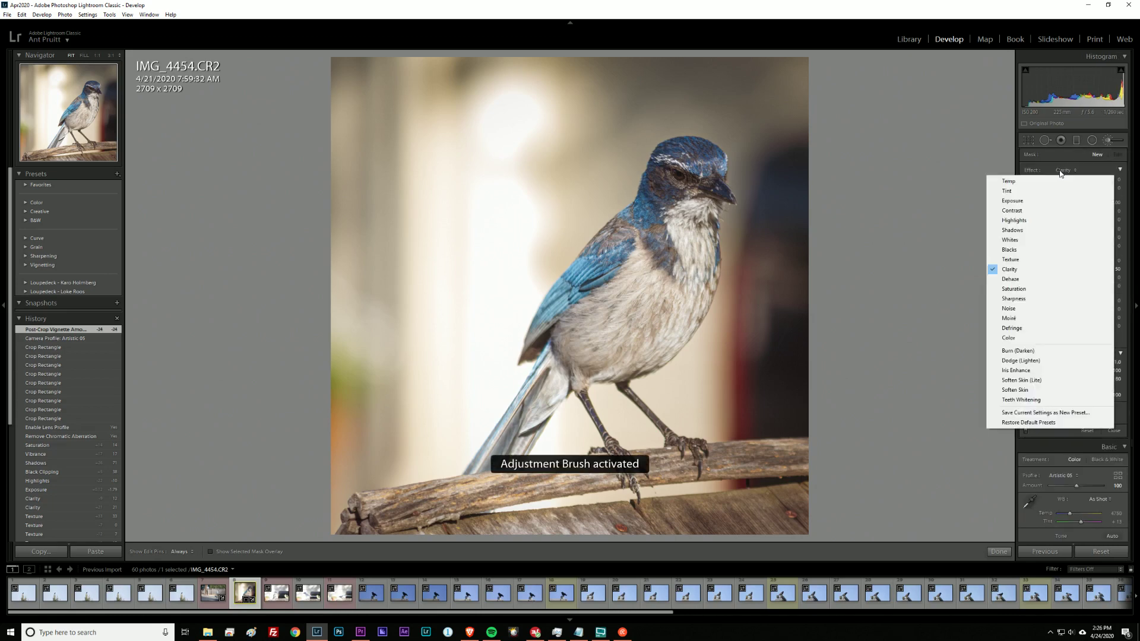
pyautogui.click(1019, 232)
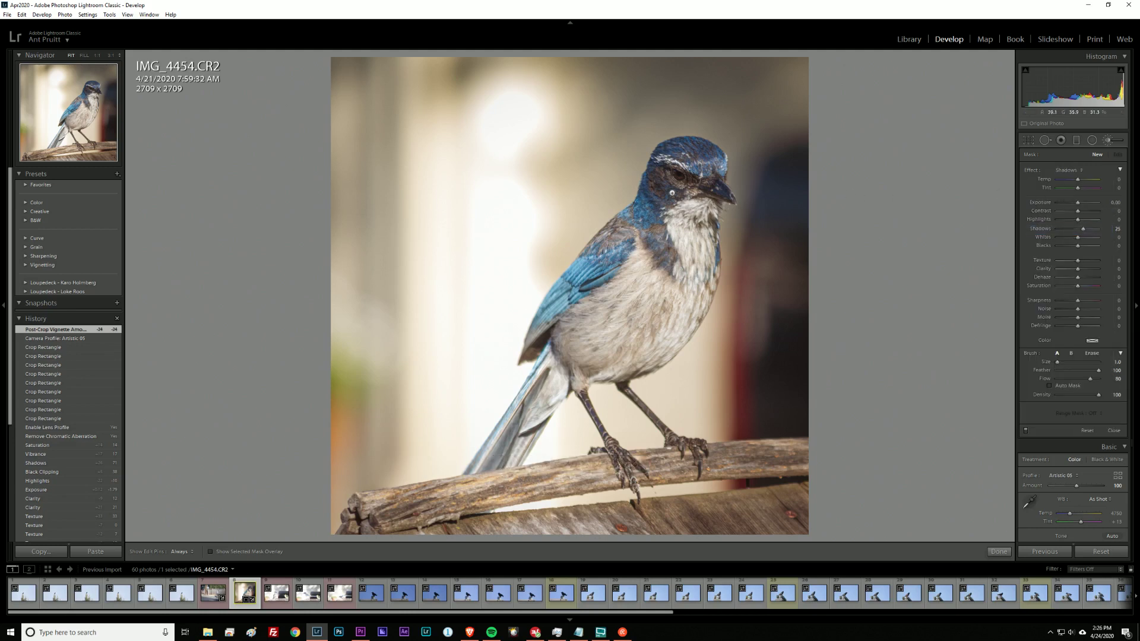
pyautogui.moveTo(656, 192)
pyautogui.mouseDown()
pyautogui.moveTo(668, 166)
pyautogui.moveTo(657, 192)
pyautogui.moveTo(688, 206)
pyautogui.mouseUp()
pyautogui.click(687, 203)
pyautogui.moveTo(1081, 229); pyautogui.dragTo(1094, 231)
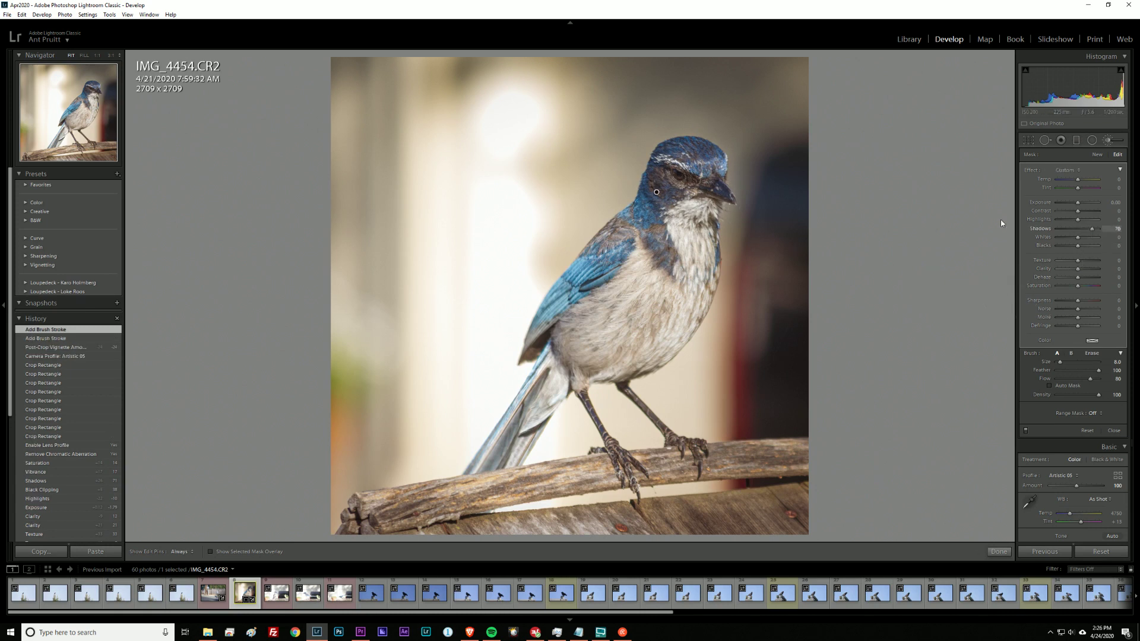
# Step: Extend the brushed area around the beak and eye, set its Exposure to 0.17 and finish the brush adjustment
pyautogui.press('h')
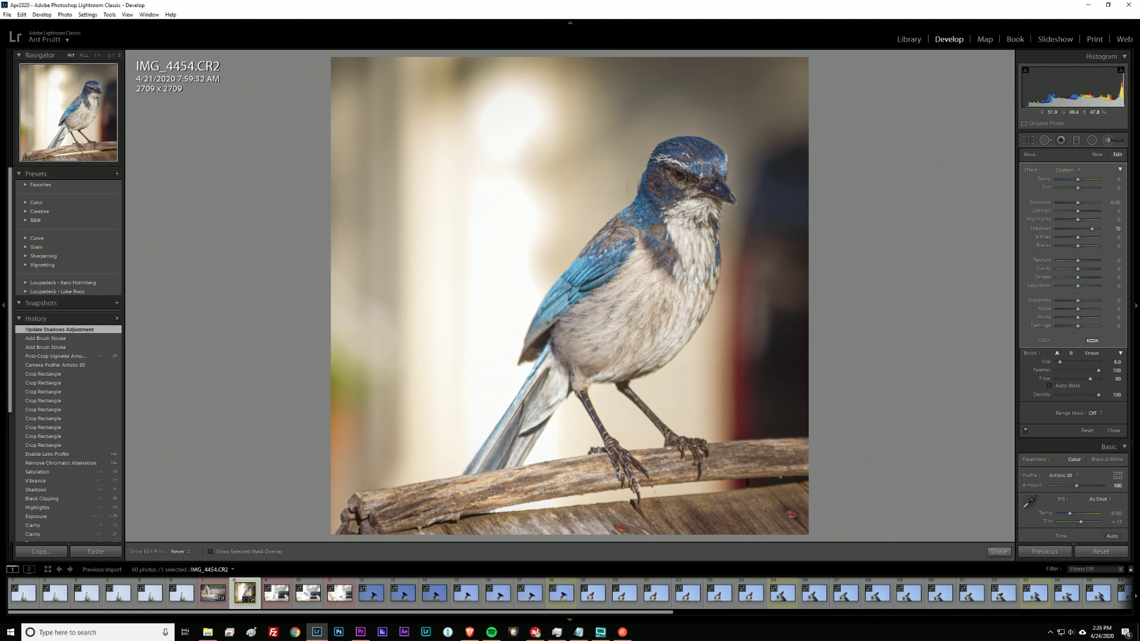
pyautogui.moveTo(716, 205); pyautogui.dragTo(691, 182)
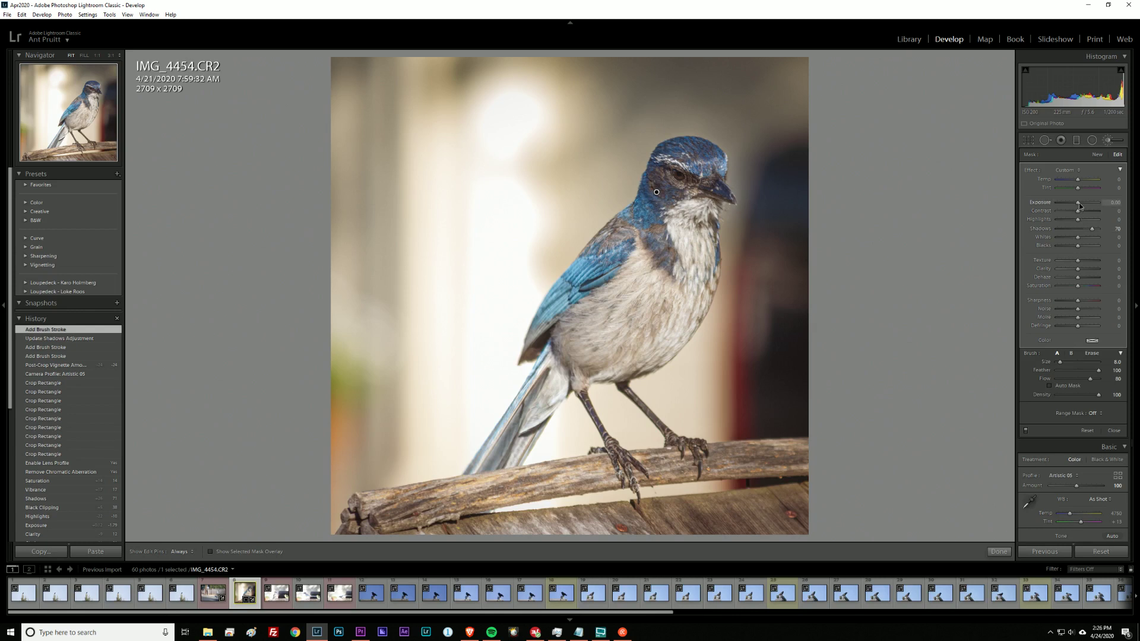
pyautogui.moveTo(1079, 202); pyautogui.dragTo(1082, 206)
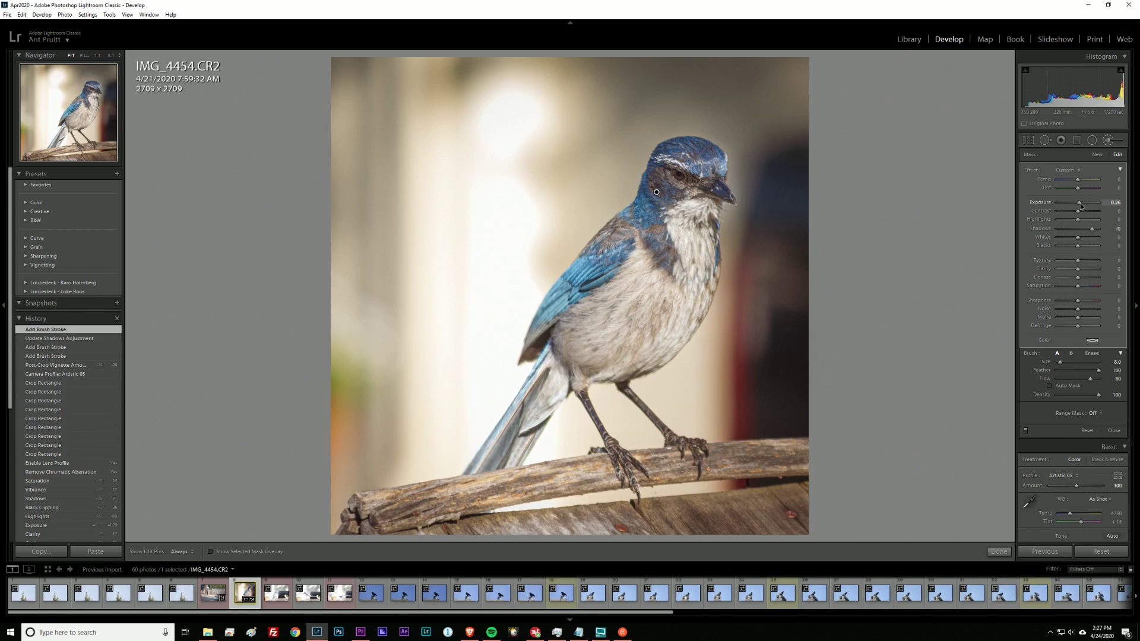
pyautogui.moveTo(1080, 206); pyautogui.dragTo(1081, 205)
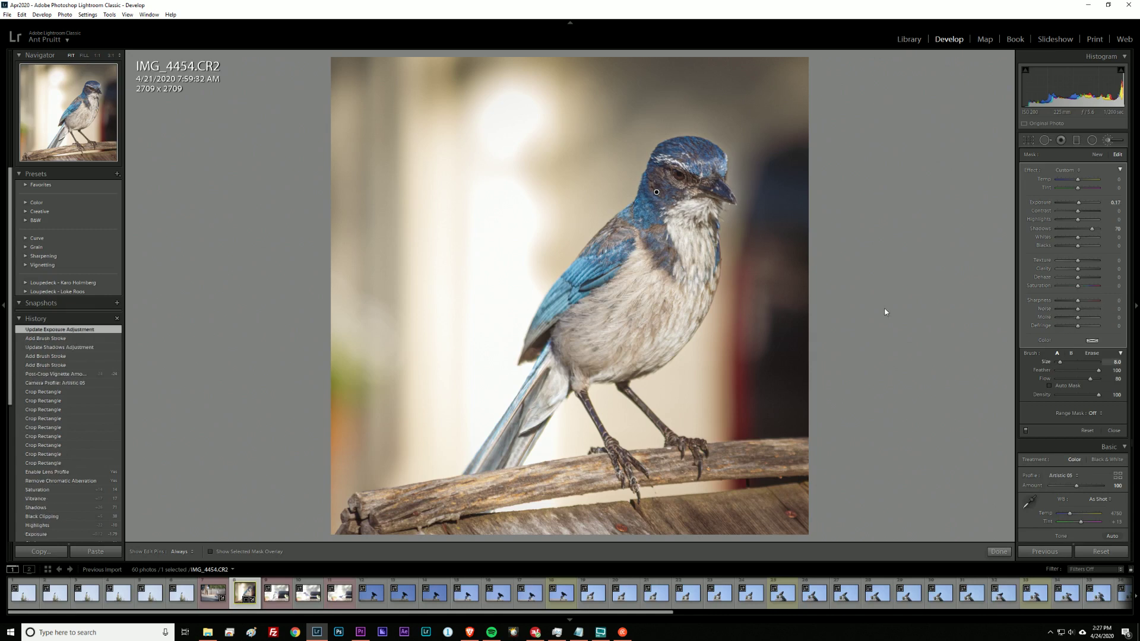
pyautogui.press('k')
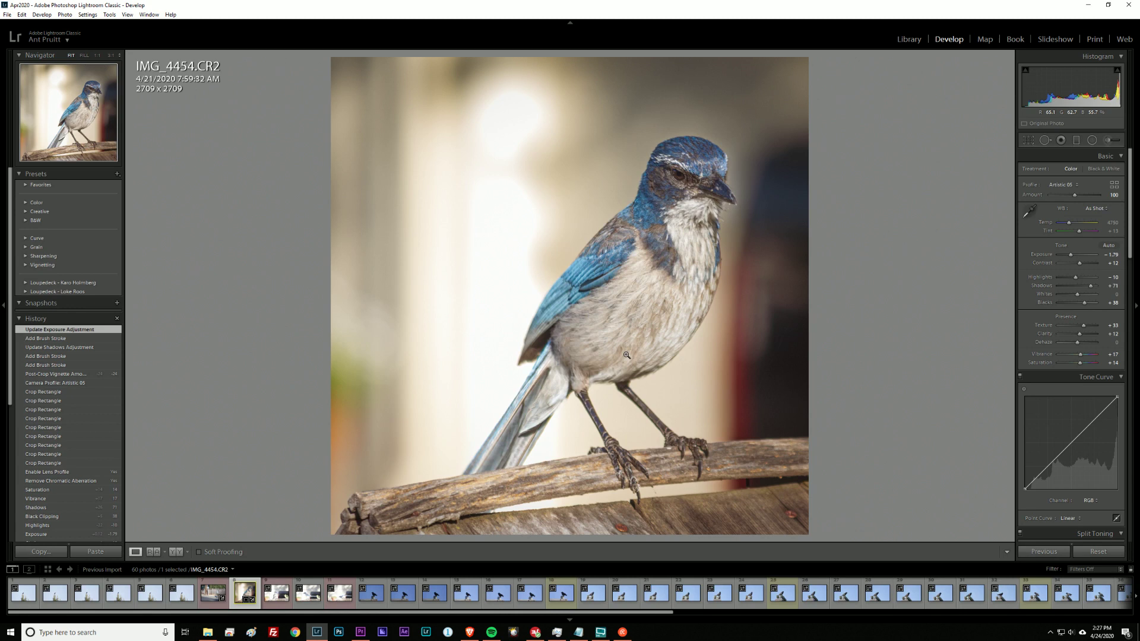
# Step: Send the developed bird photo to Photoshop for further editing
pyautogui.rightClick(638, 315)
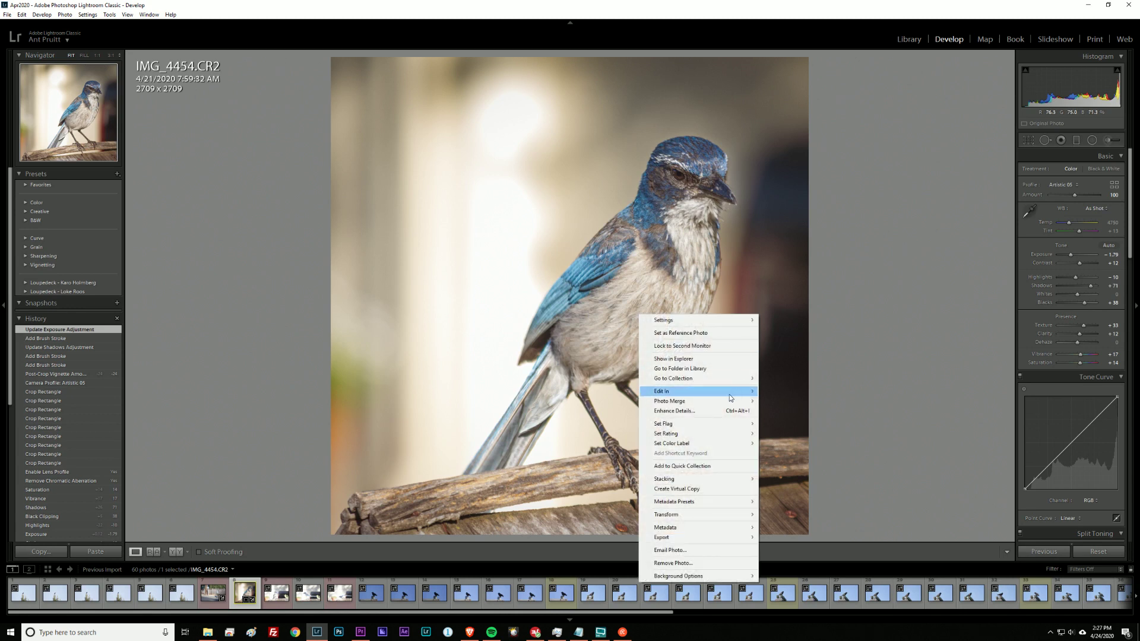
pyautogui.moveTo(730, 398)
pyautogui.click(830, 391)
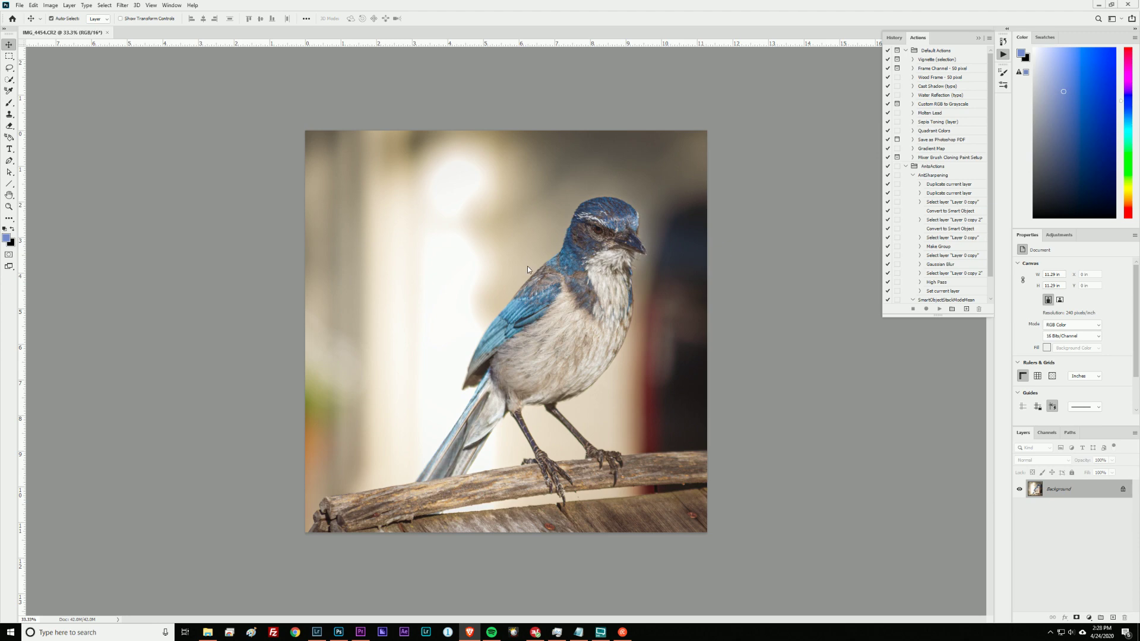
# Step: Unlock the Background layer and run the custom sharpening action on it
pyautogui.click(708, 8)
pyautogui.click(1123, 489)
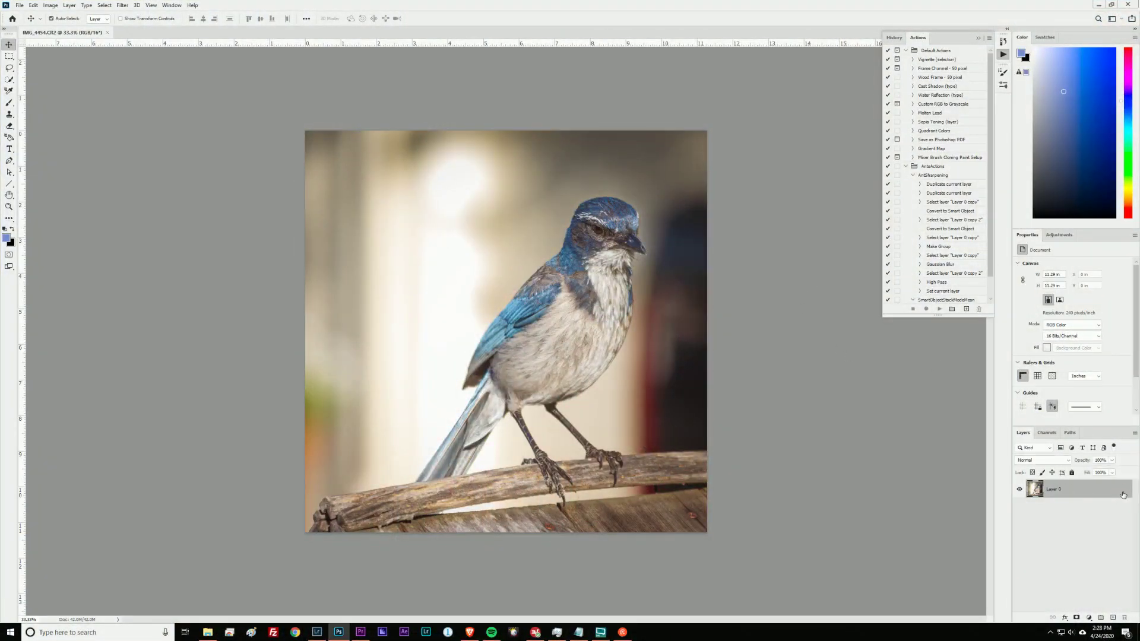
pyautogui.click(1123, 494)
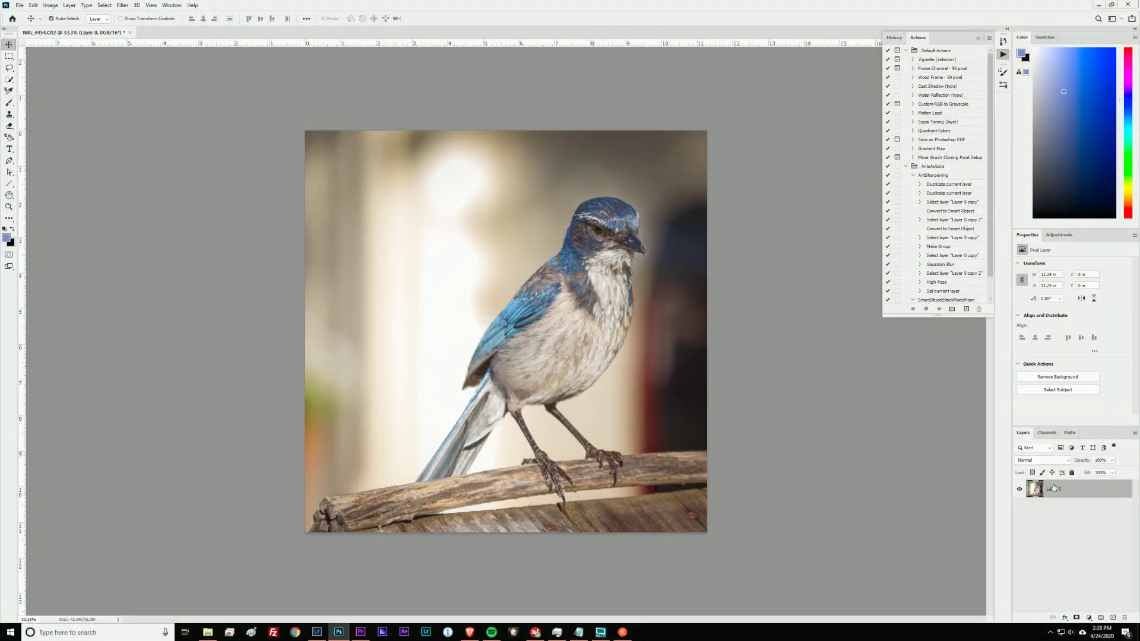
pyautogui.click(934, 176)
pyautogui.click(939, 310)
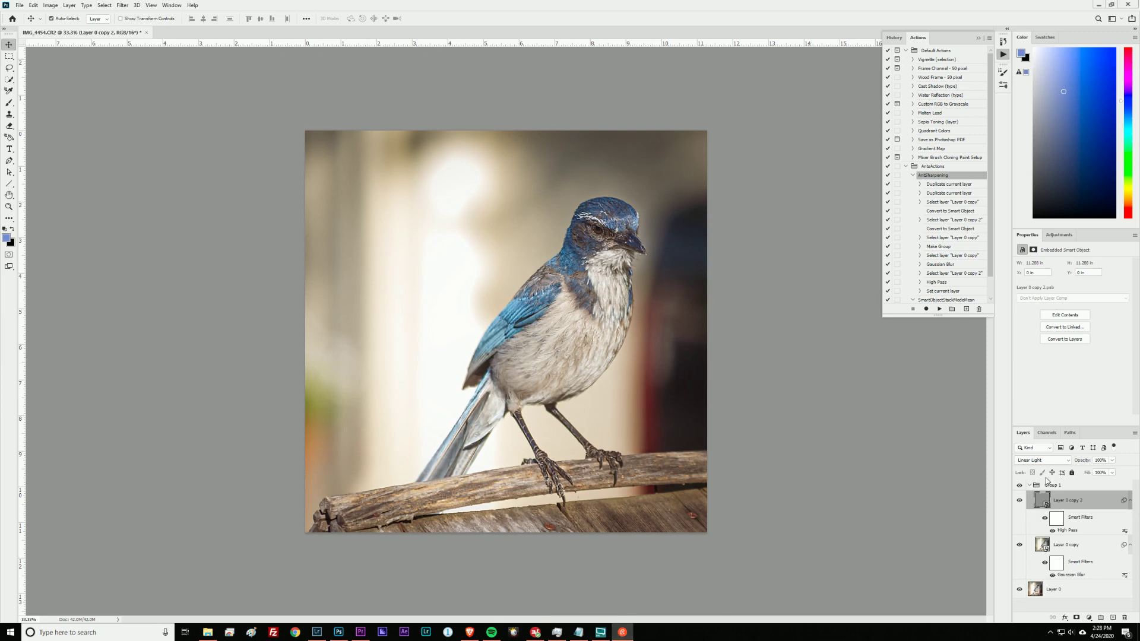
# Step: Lower the High Pass radius of the smart filter on Layer 0 copy 2 and check the sharpening at different magnifications
pyautogui.doubleClick(1067, 530)
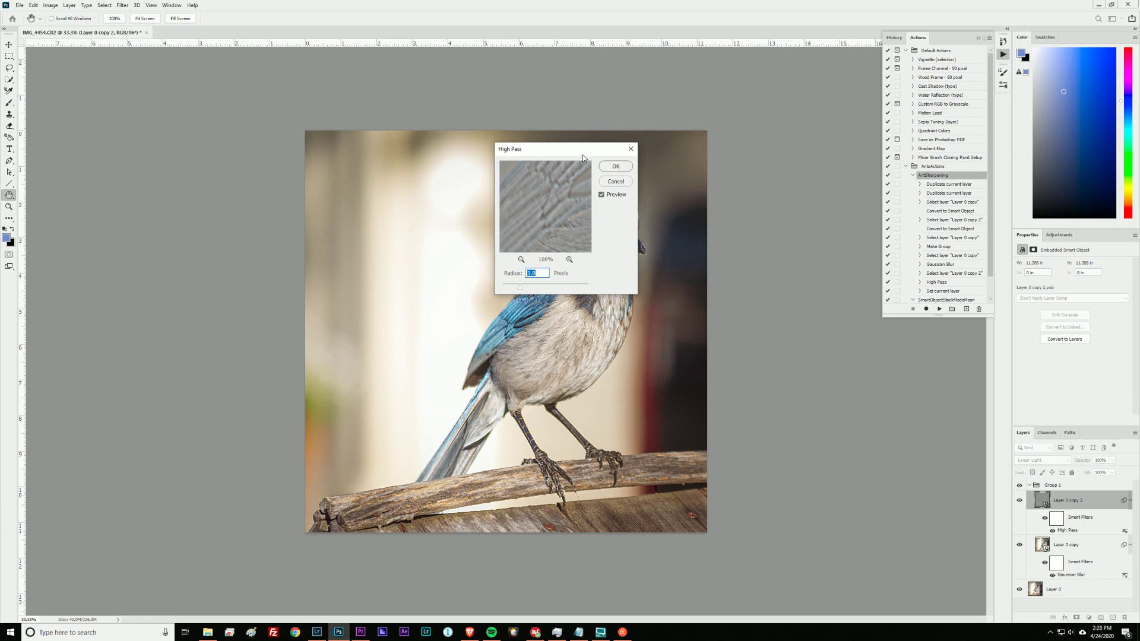
pyautogui.moveTo(586, 152); pyautogui.dragTo(818, 105)
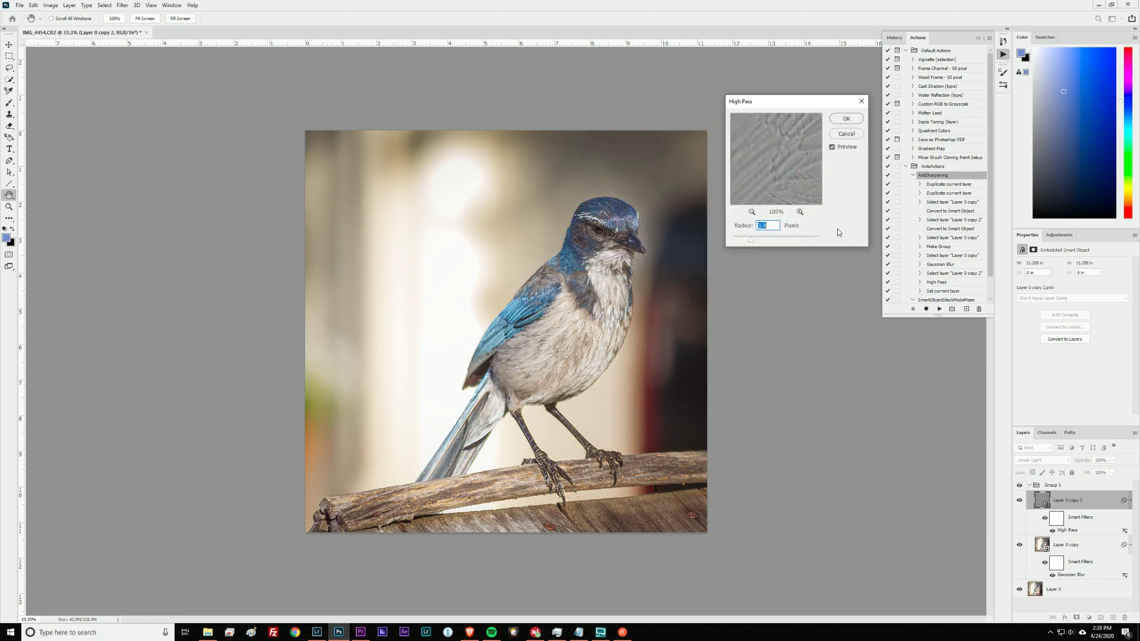
pyautogui.press('Down')
pyautogui.press('Down')
pyautogui.press('Down')
pyautogui.press('Down')
pyautogui.press('Down')
pyautogui.press('Down')
pyautogui.click(856, 122)
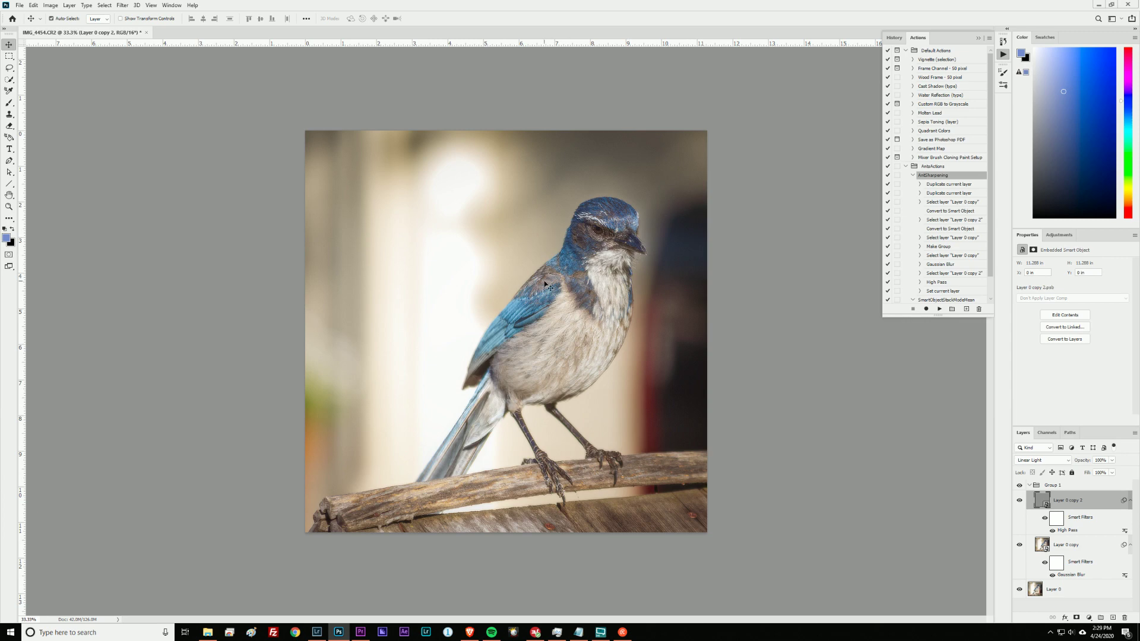
pyautogui.scroll(3, 546, 284)
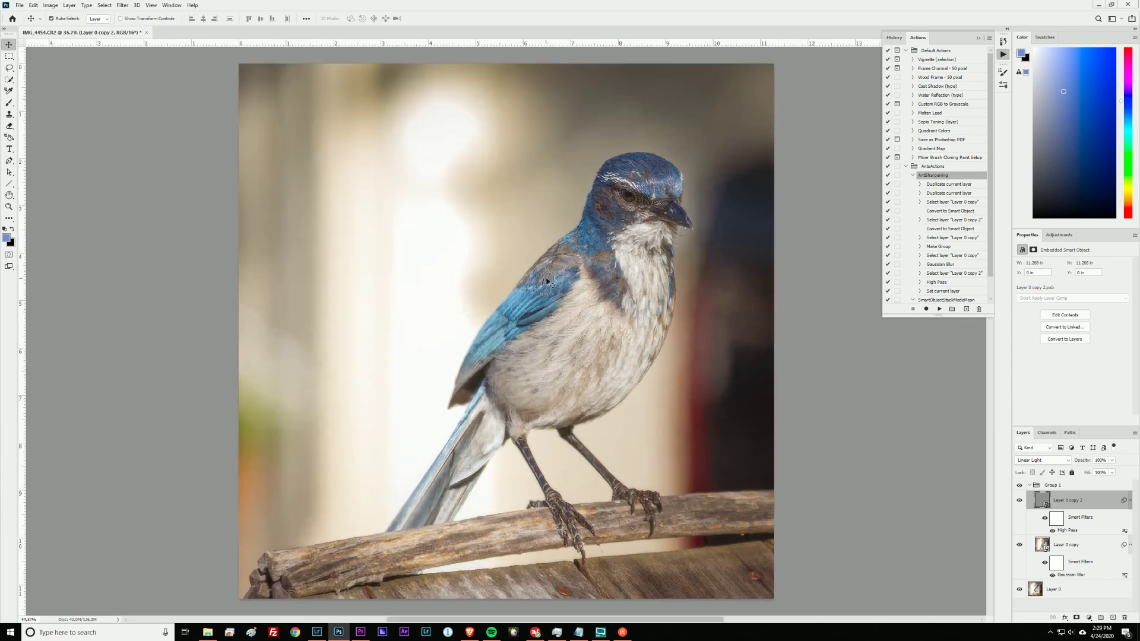
pyautogui.scroll(-5, 546, 277)
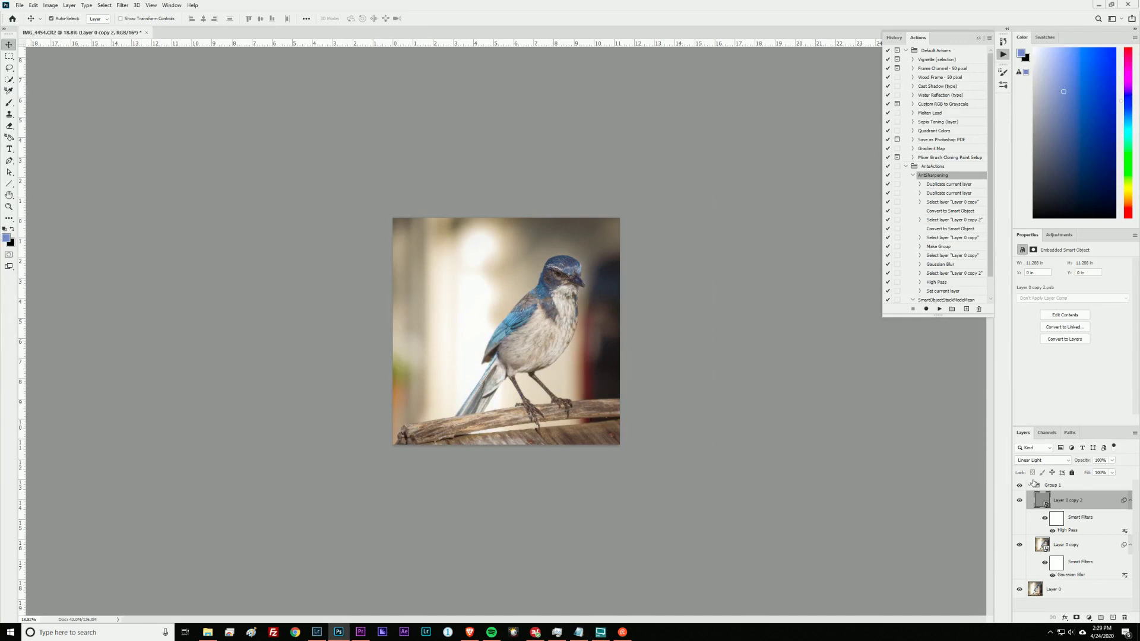
pyautogui.scroll(5, 811, 435)
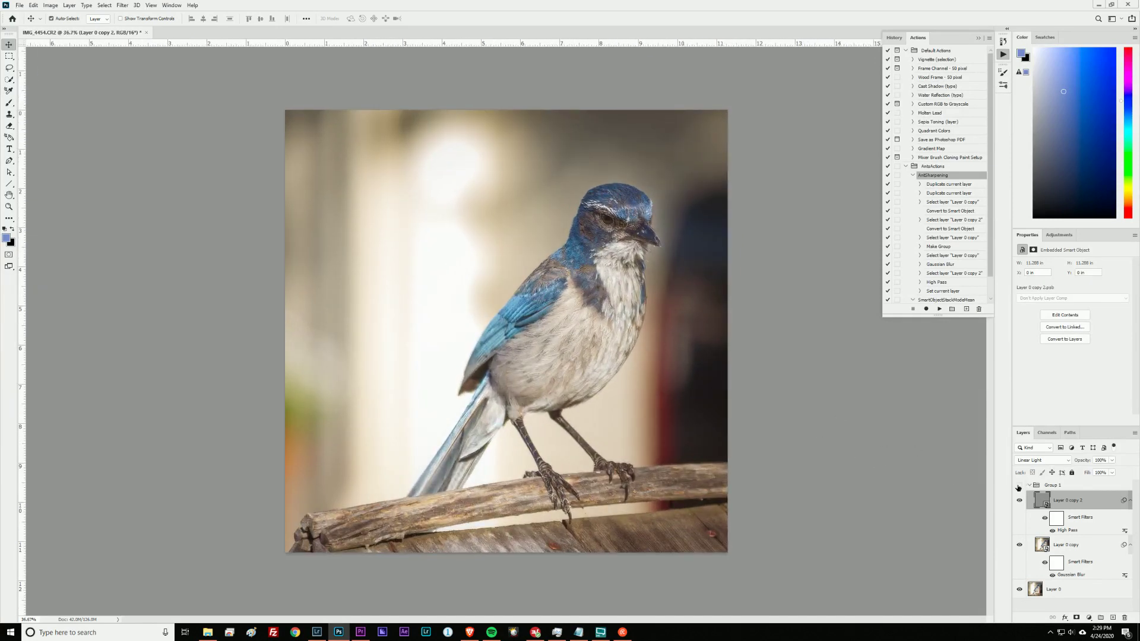
# Step: Fine-tune the High Pass smart filter on Layer 0 copy 2 by reducing its radius slightly further
pyautogui.doubleClick(1067, 530)
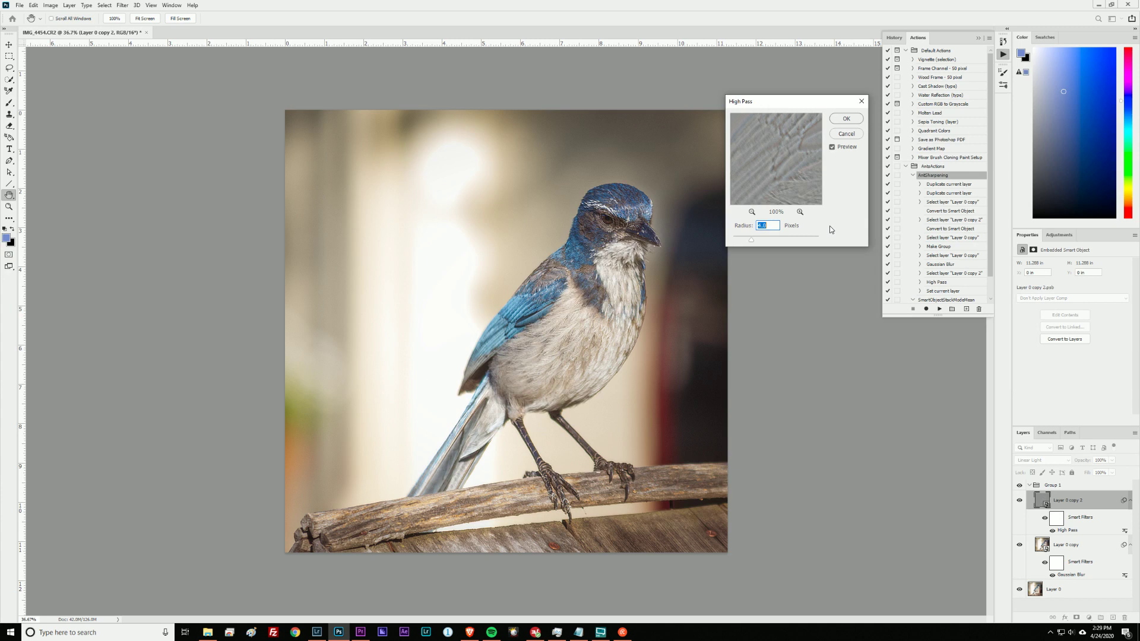
pyautogui.click(846, 119)
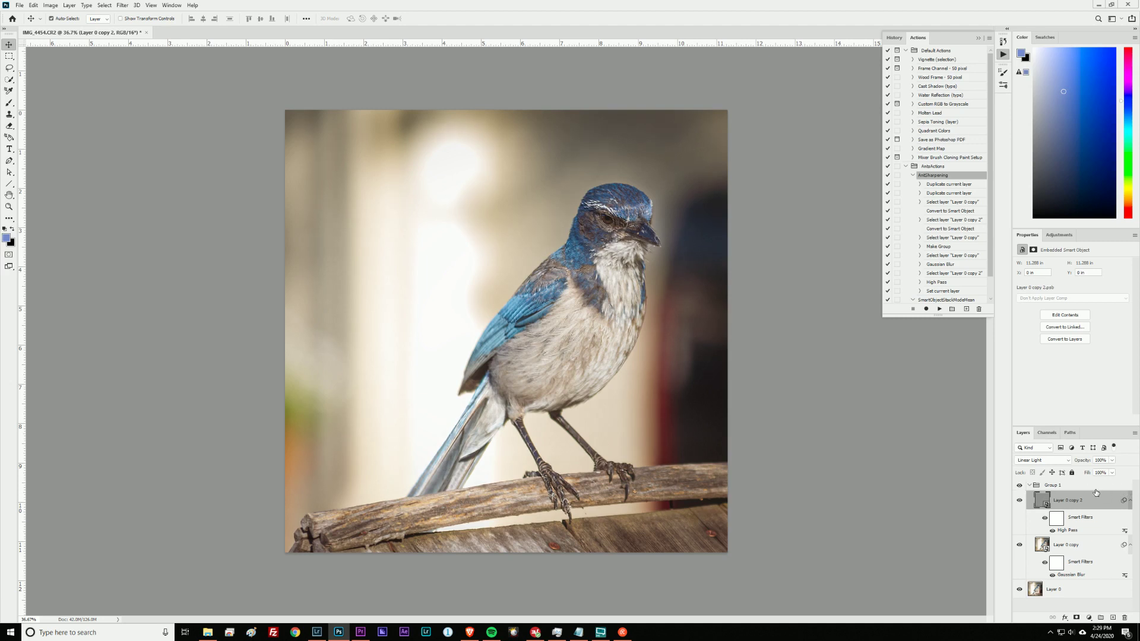
pyautogui.doubleClick(1069, 530)
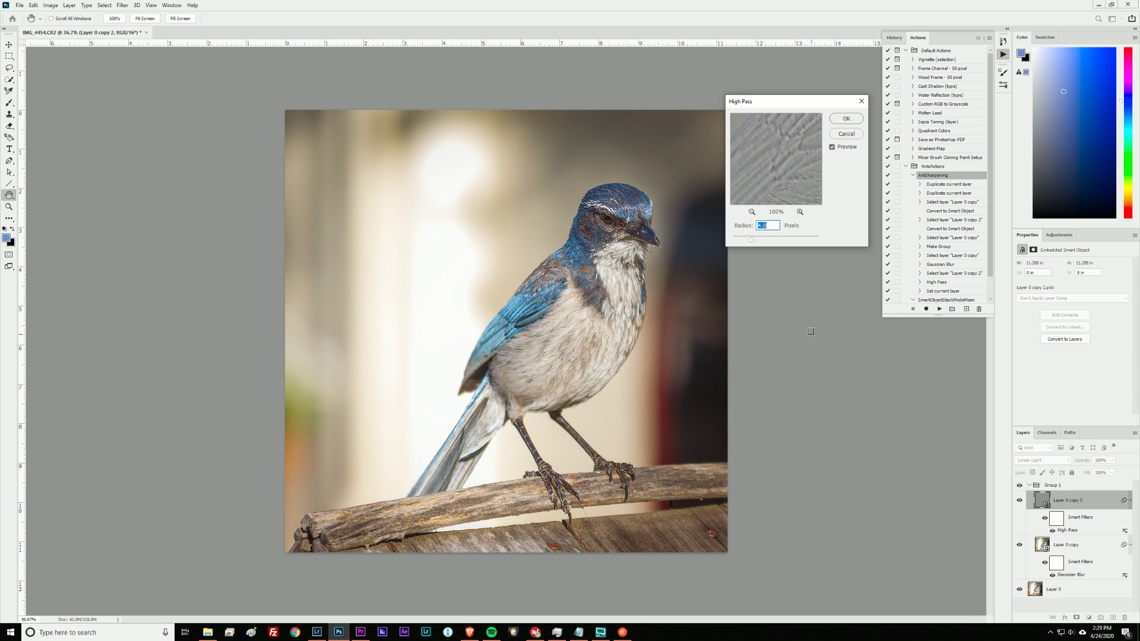
pyautogui.press('Down')
pyautogui.click(847, 118)
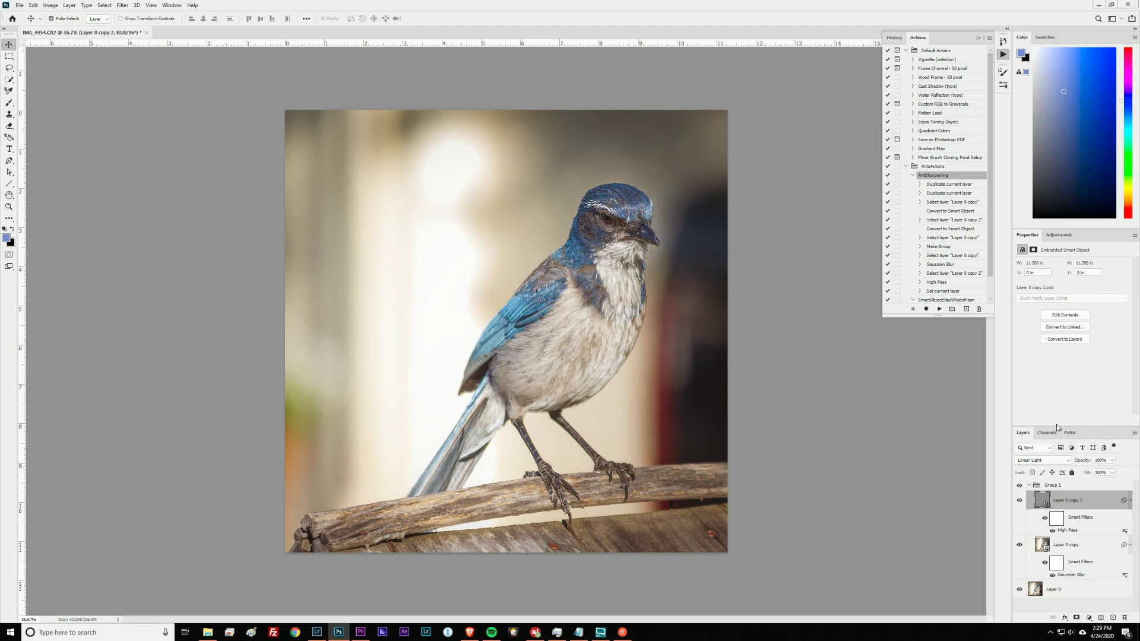
# Step: Merge Group 1 into a single layer and duplicate the merged layer
pyautogui.click(1046, 487)
pyautogui.rightClick(1045, 488)
pyautogui.click(1072, 416)
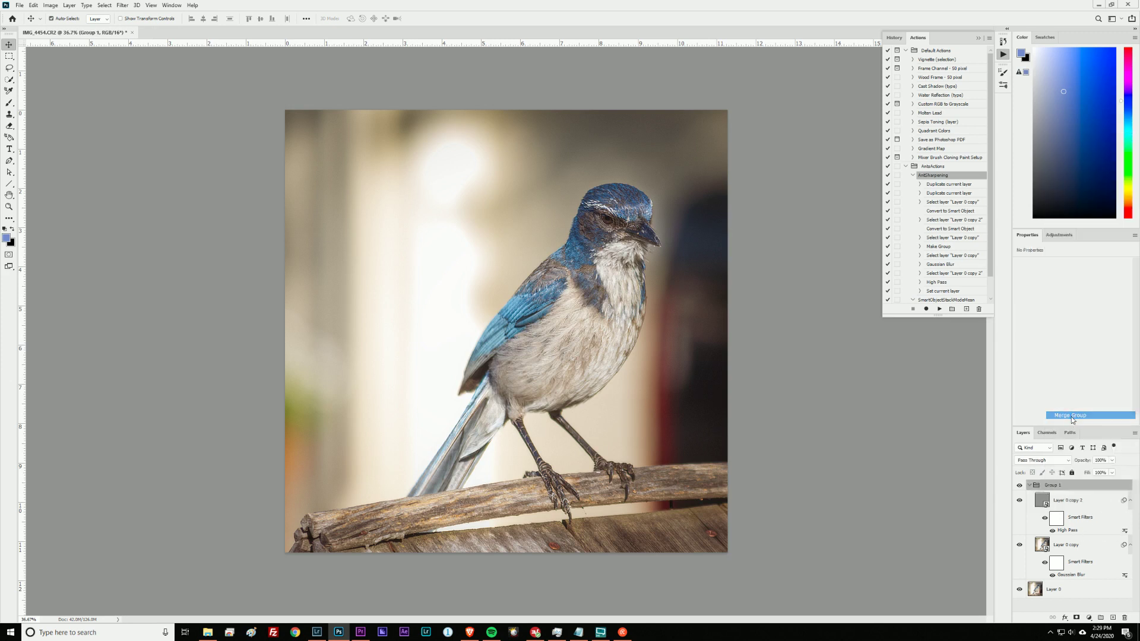
pyautogui.moveTo(1105, 489); pyautogui.dragTo(1114, 617)
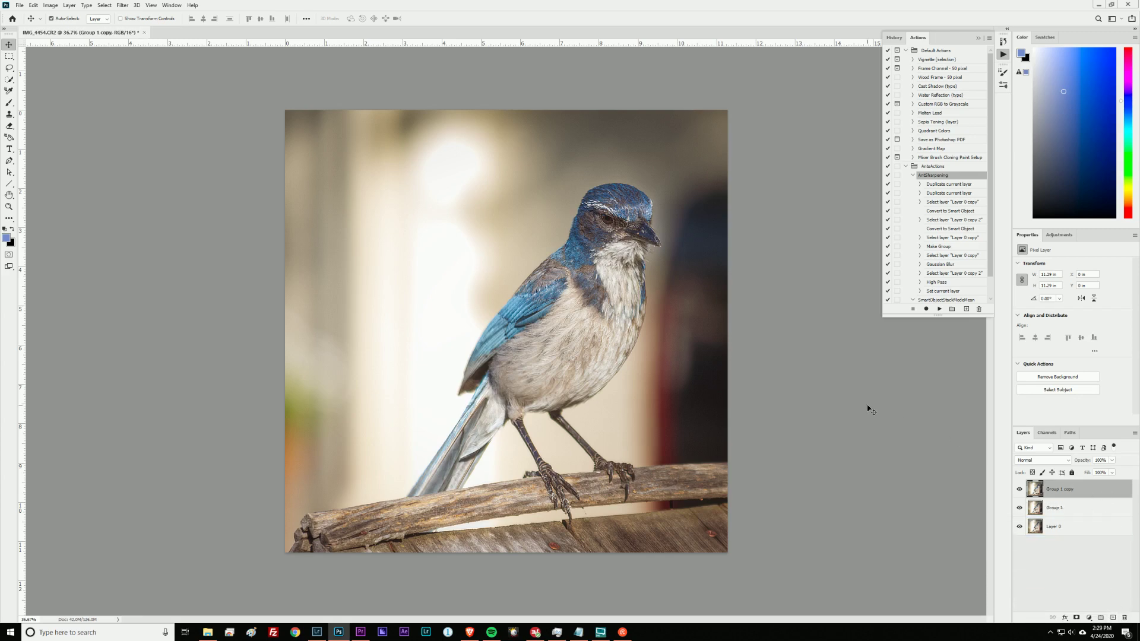
# Step: Outline the bird's eye with the Lasso tool on the Group 1 copy layer and feather the selection by 10 pixels
pyautogui.scroll(3, 864, 401)
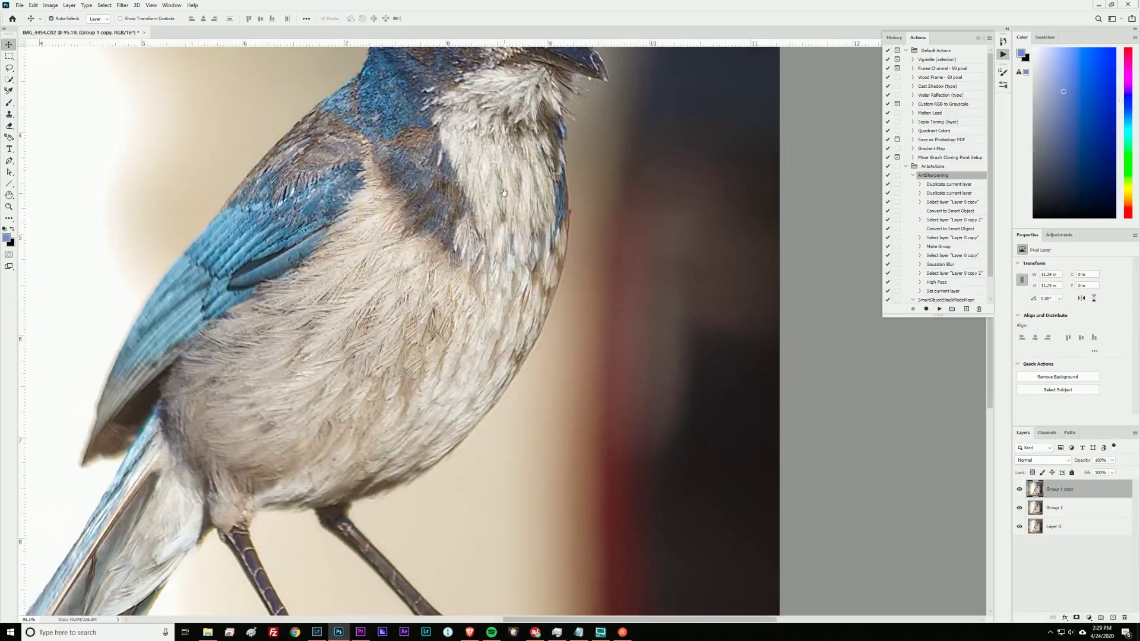
pyautogui.scroll(2, 504, 192)
pyautogui.moveTo(504, 192); pyautogui.dragTo(528, 488)
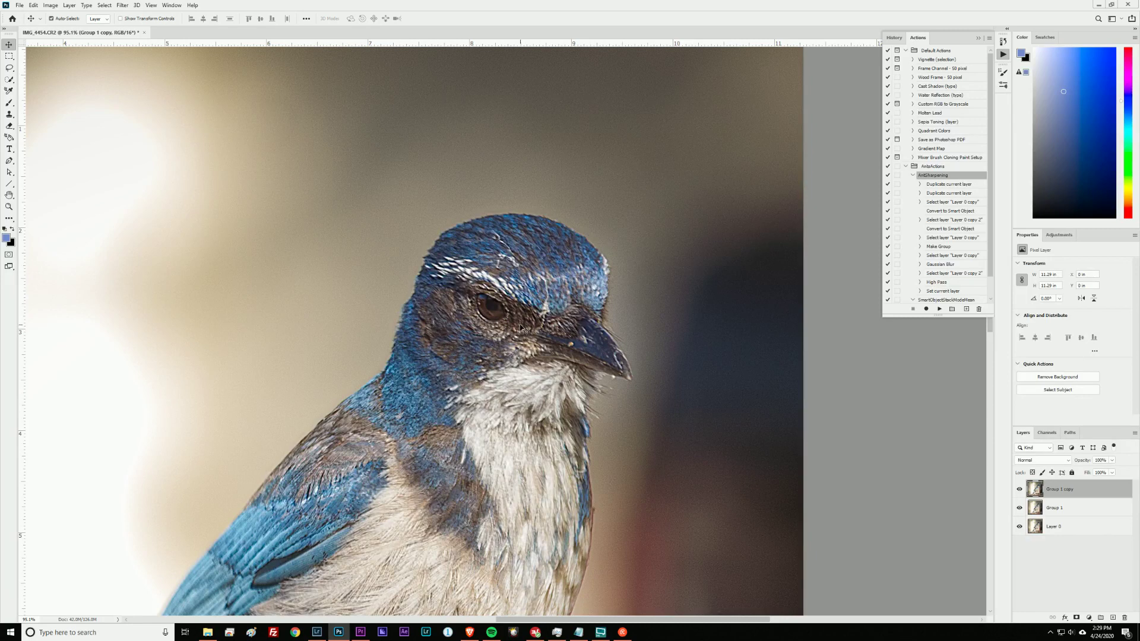
pyautogui.press('l')
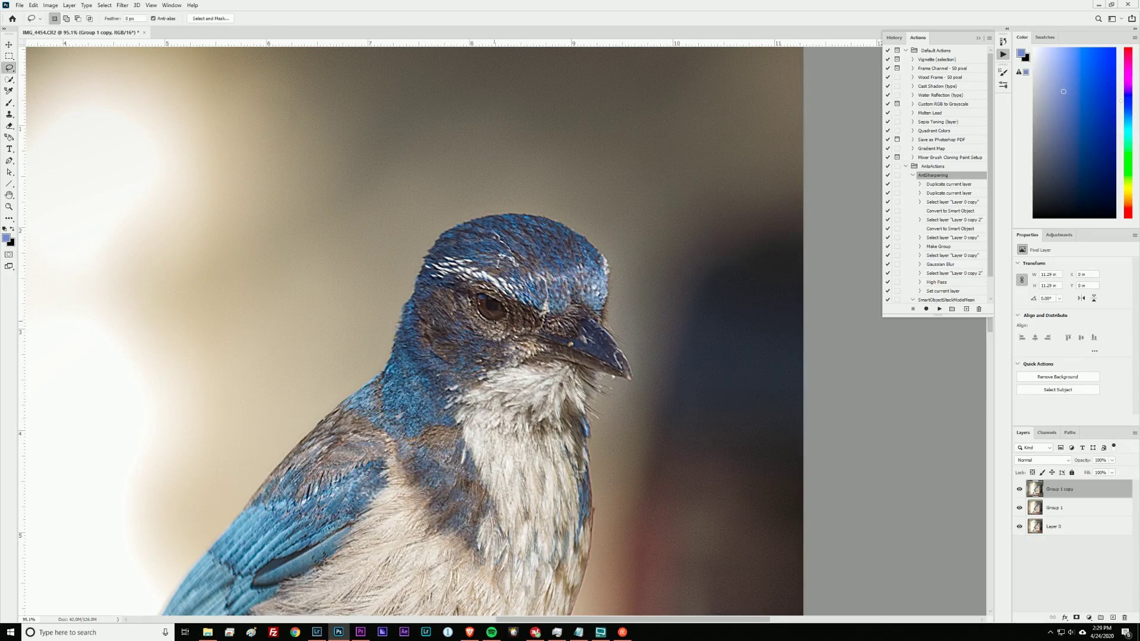
pyautogui.scroll(5, 496, 324)
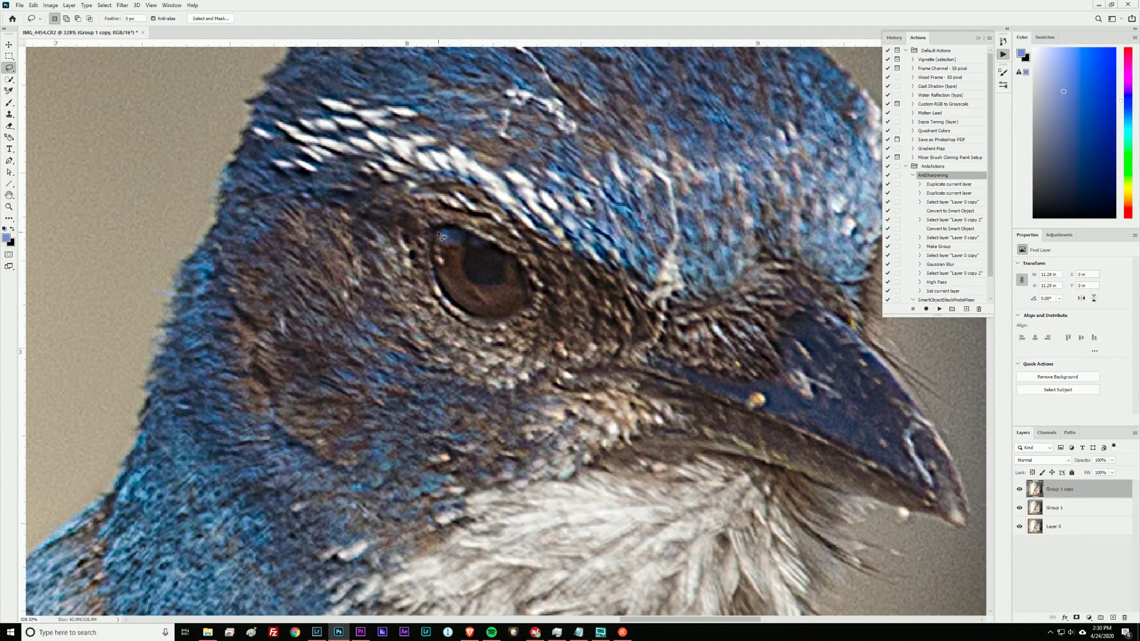
pyautogui.moveTo(450, 235)
pyautogui.mouseDown()
pyautogui.moveTo(518, 263)
pyautogui.moveTo(526, 296)
pyautogui.moveTo(508, 315)
pyautogui.moveTo(477, 321)
pyautogui.moveTo(449, 302)
pyautogui.moveTo(433, 252)
pyautogui.moveTo(450, 228)
pyautogui.mouseUp()
pyautogui.click(102, 7)
pyautogui.moveTo(157, 135)
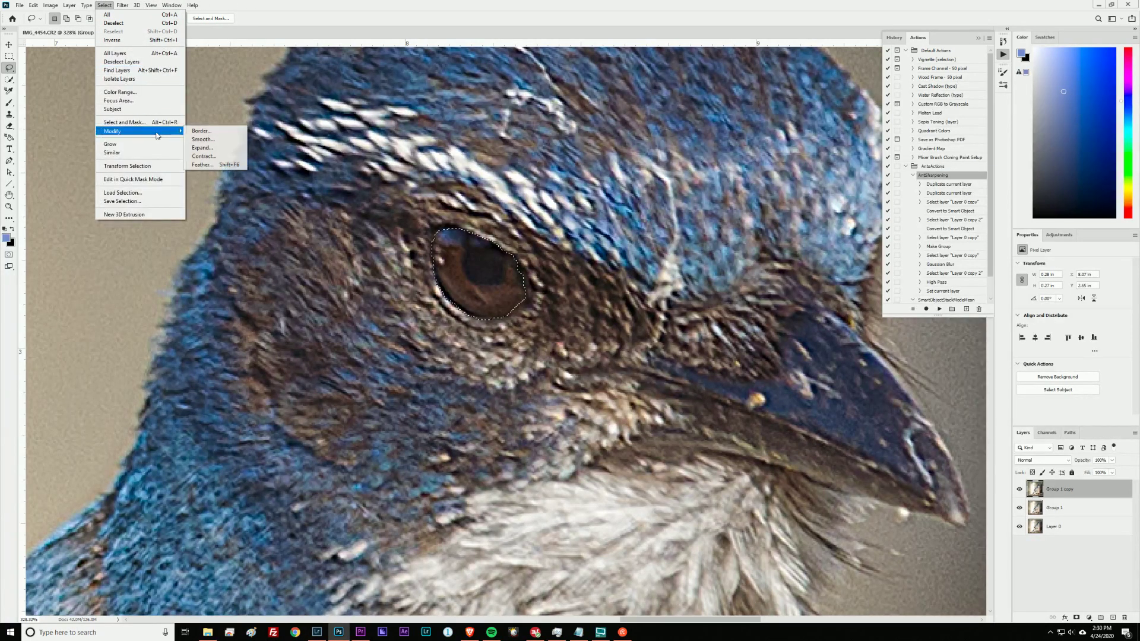
pyautogui.click(220, 166)
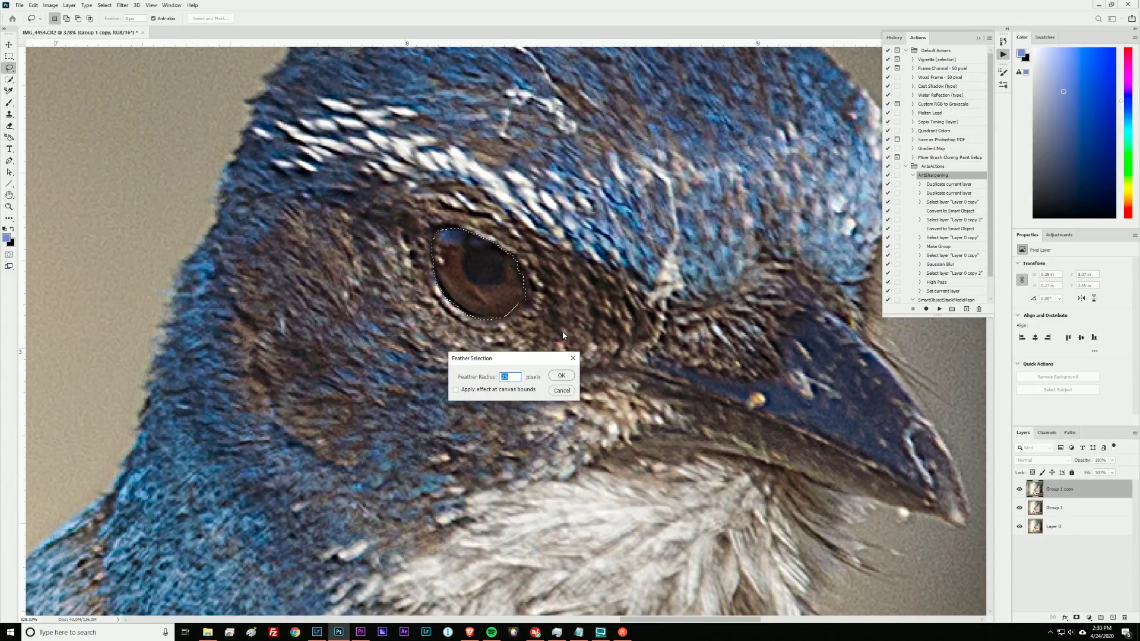
pyautogui.press('Return')
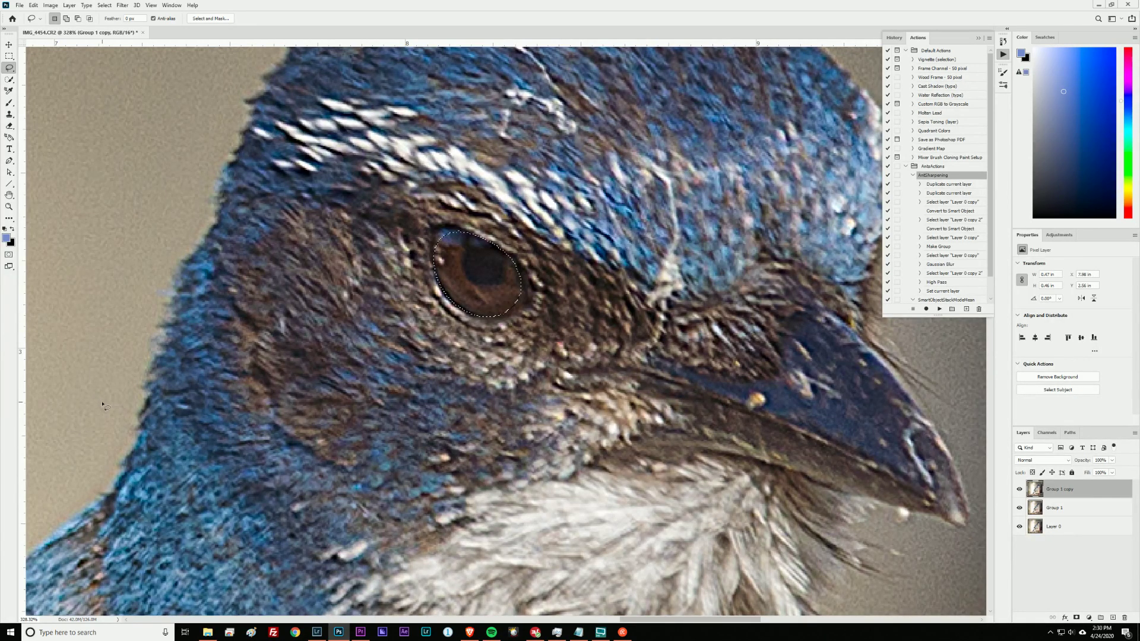
# Step: Preview the feathered eye selection in Quick Mask mode and copy it to a new layer
pyautogui.press('q')
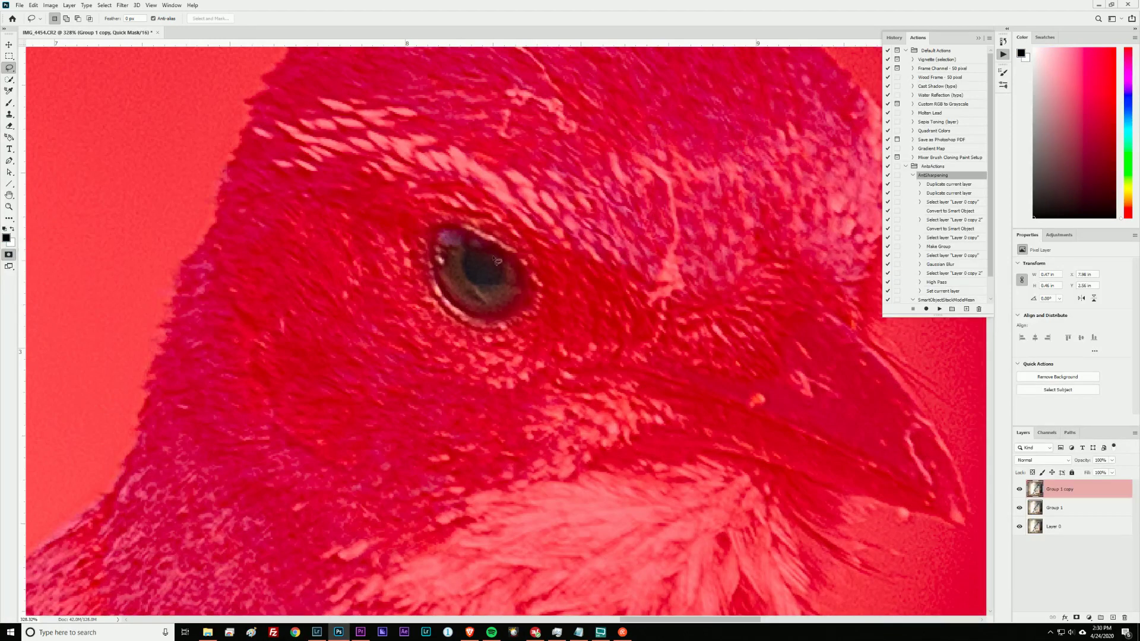
pyautogui.press('q')
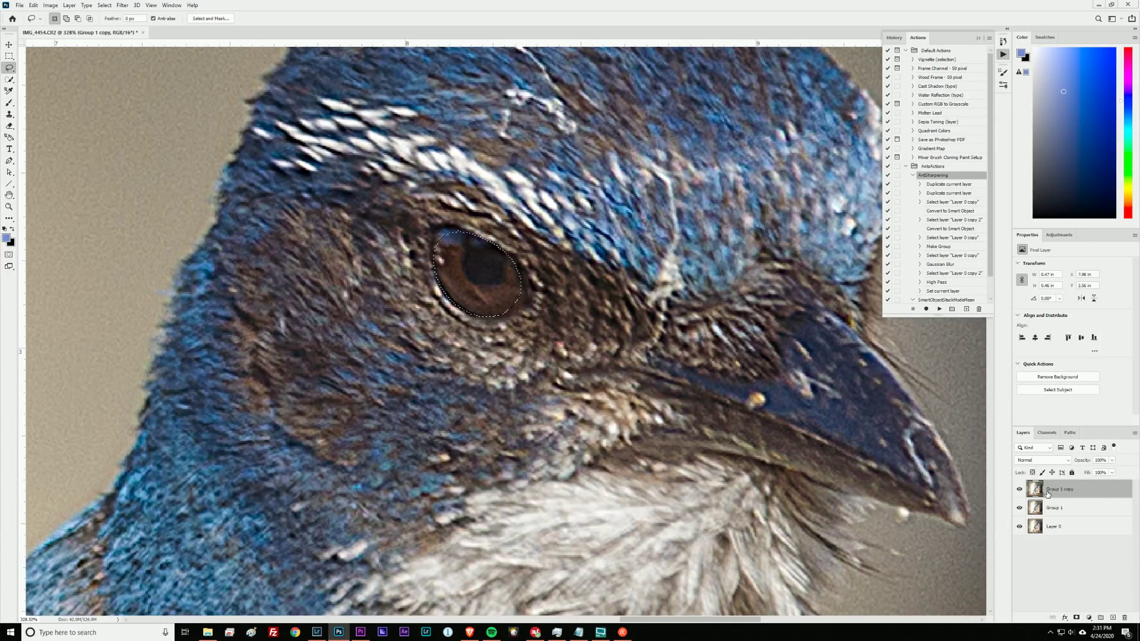
pyautogui.hotkey('ctrl', 'j')
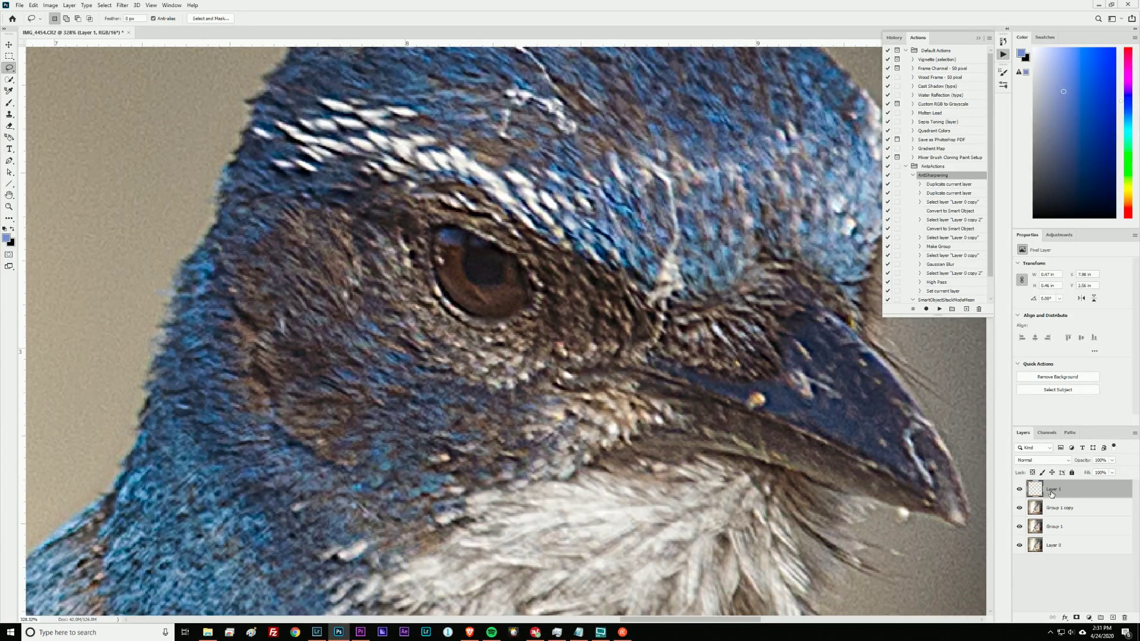
# Step: Inspect the softly feathered eye copy by hiding and showing the layers beneath it, and delete that copied layer
pyautogui.click(1021, 509)
pyautogui.click(1020, 528)
pyautogui.click(1022, 546)
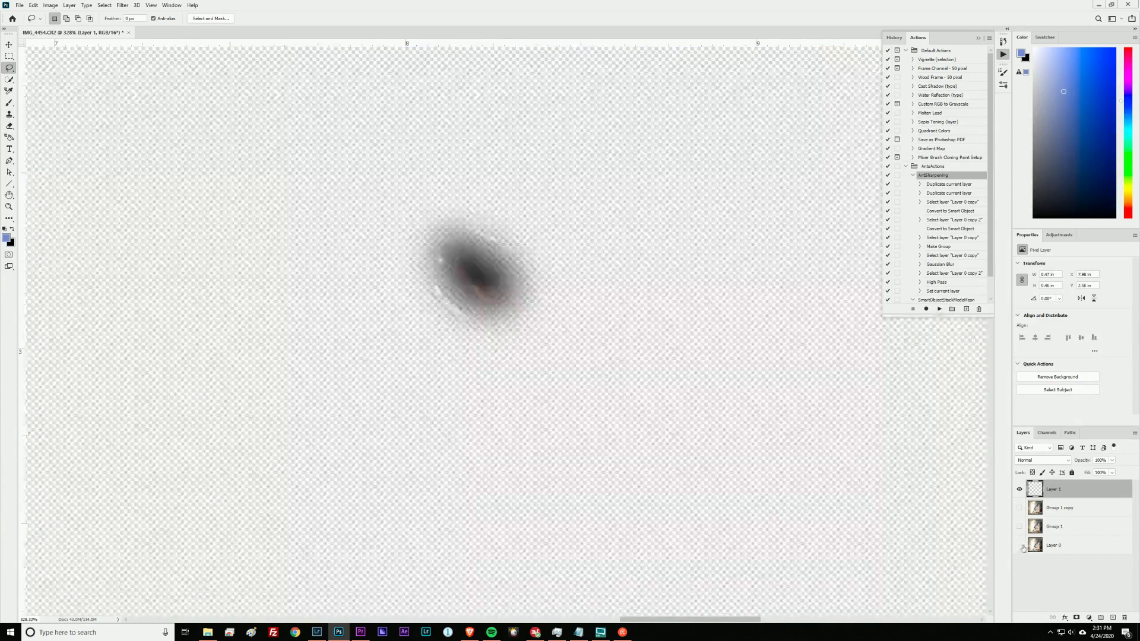
pyautogui.click(1021, 546)
pyautogui.click(1019, 528)
pyautogui.click(1019, 508)
pyautogui.click(1020, 528)
pyautogui.click(1019, 508)
pyautogui.click(1019, 527)
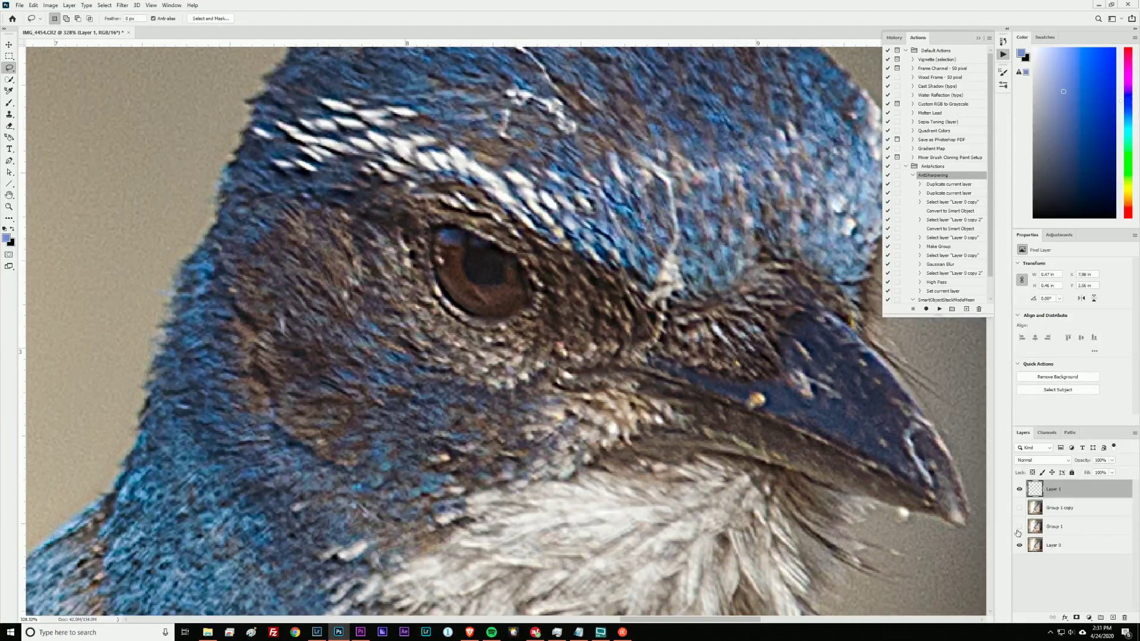
pyautogui.click(1019, 527)
pyautogui.click(1020, 545)
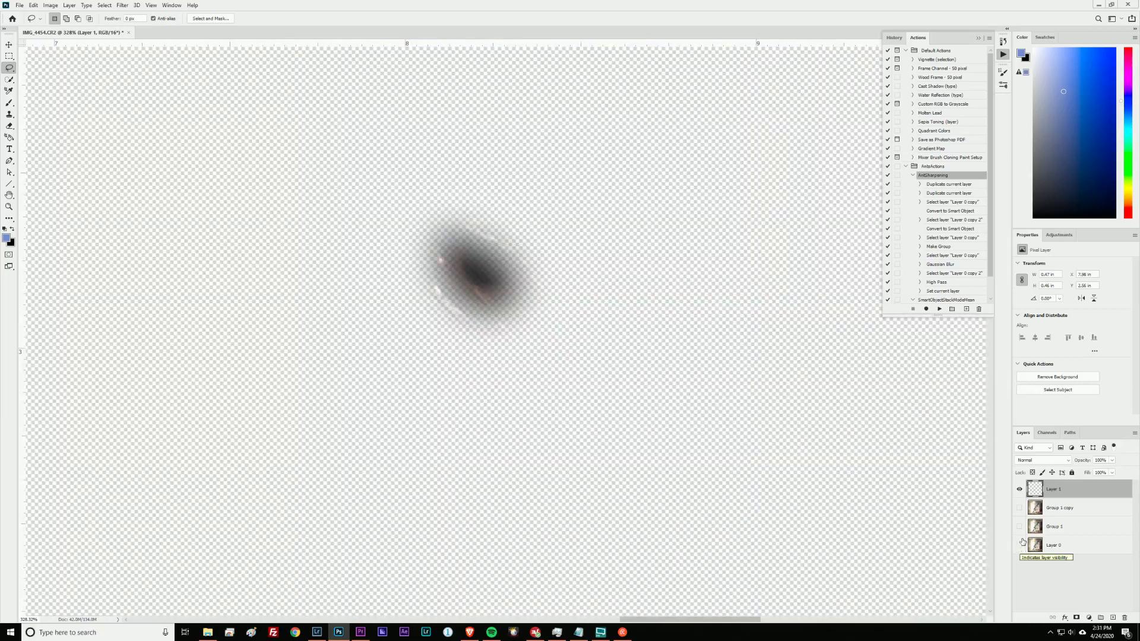
pyautogui.click(1019, 545)
pyautogui.click(1019, 527)
pyautogui.click(1020, 508)
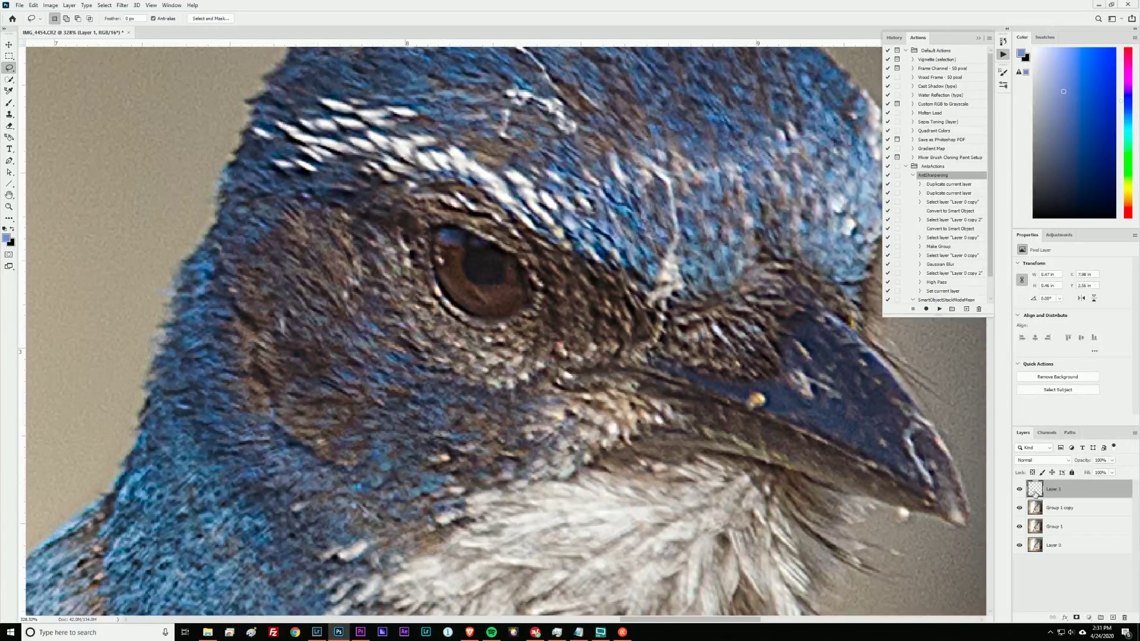
pyautogui.press('Delete')
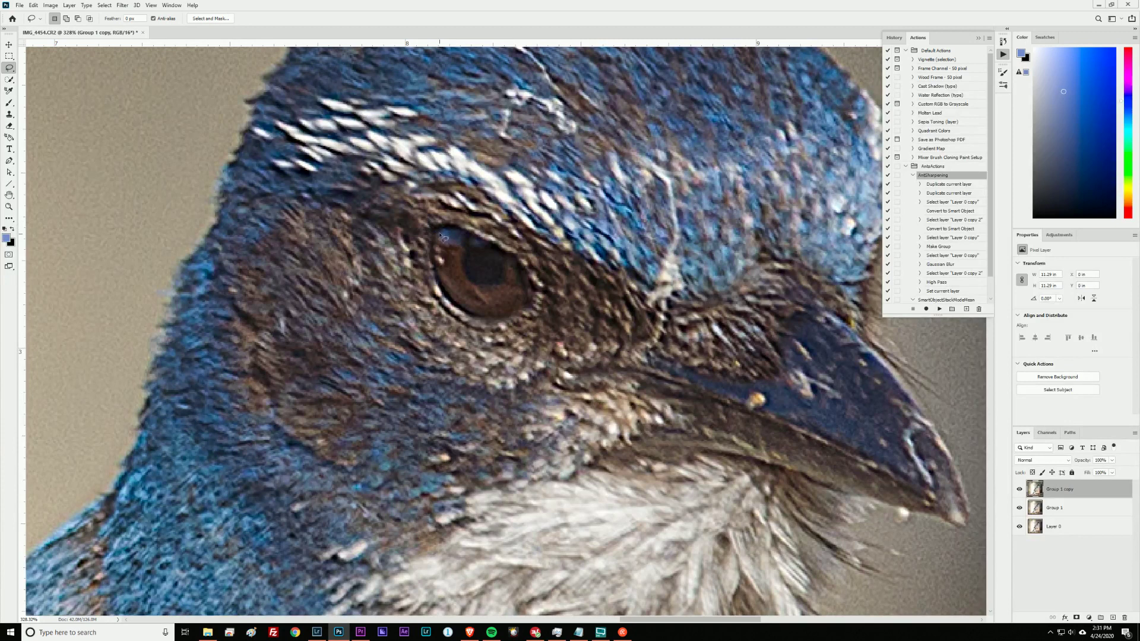
# Step: Lasso the bird's eye again on the Group 1 copy layer and feather the selection by 3 pixels
pyautogui.moveTo(436, 230)
pyautogui.mouseDown()
pyautogui.moveTo(516, 257)
pyautogui.moveTo(527, 307)
pyautogui.moveTo(497, 323)
pyautogui.moveTo(456, 315)
pyautogui.moveTo(436, 288)
pyautogui.moveTo(435, 232)
pyautogui.mouseUp()
pyautogui.click(104, 6)
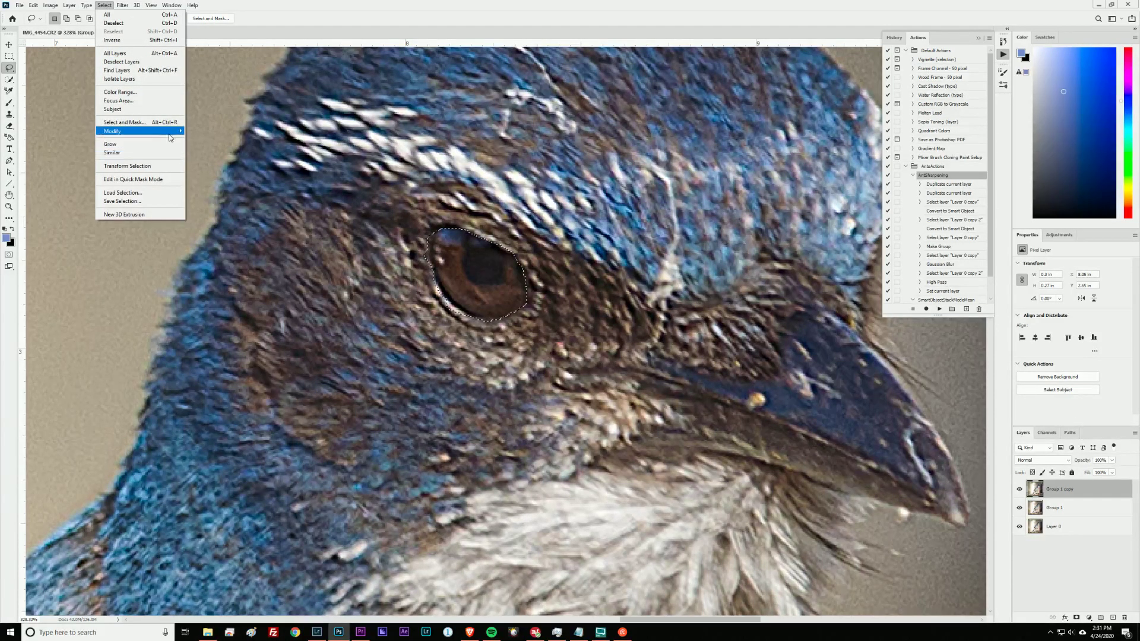
pyautogui.moveTo(172, 132)
pyautogui.click(232, 165)
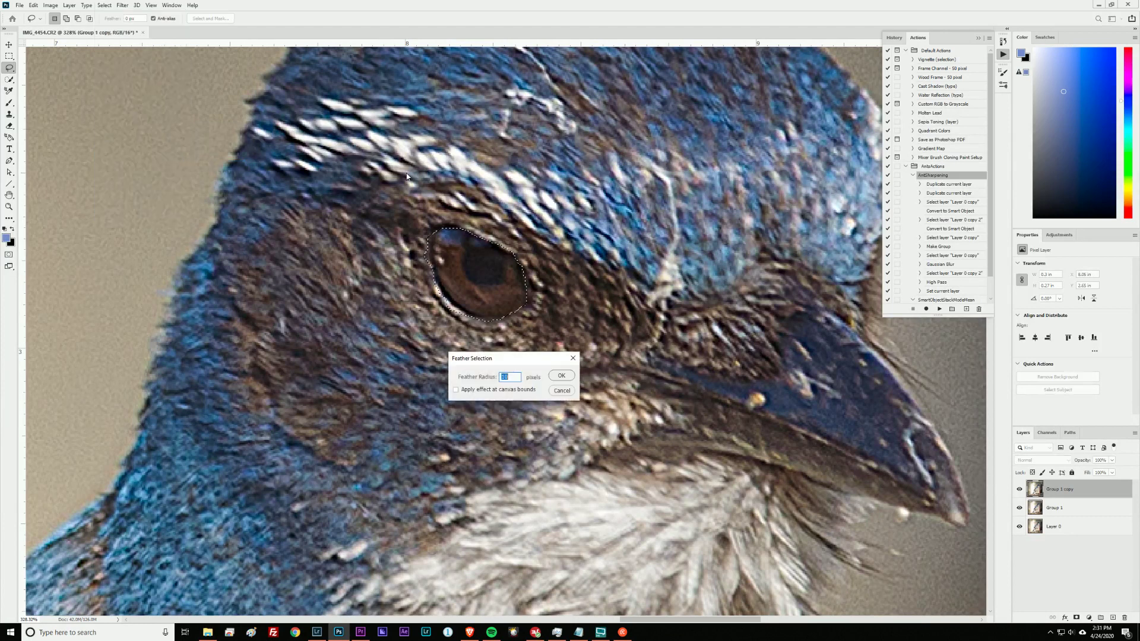
pyautogui.write('3')
pyautogui.click(569, 376)
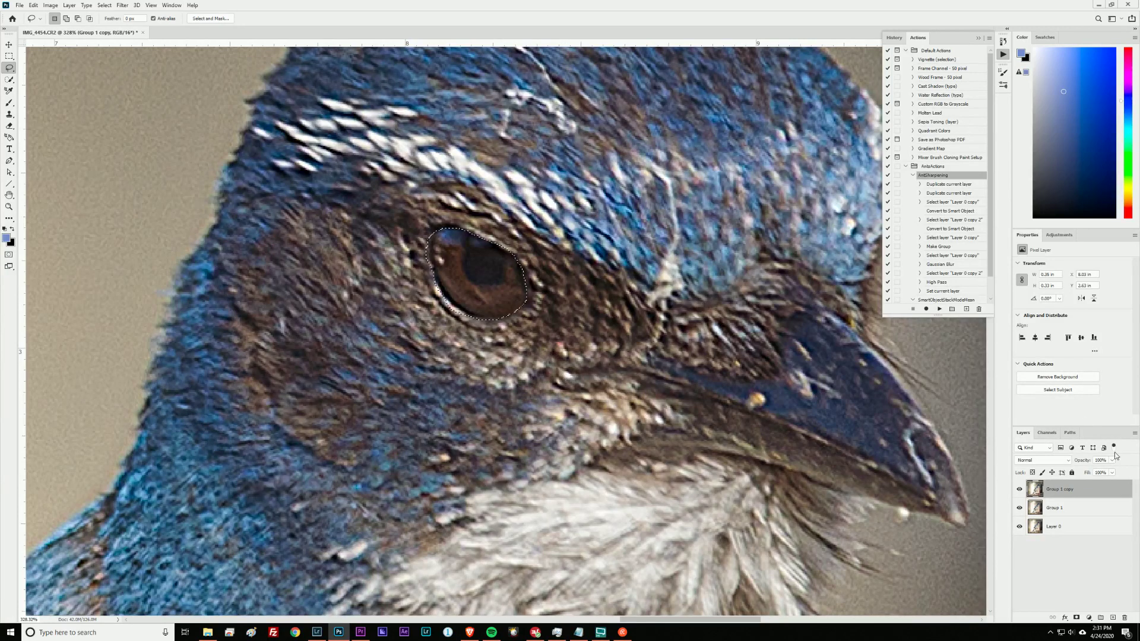
# Step: Check the 3-pixel feathered selection in Quick Mask mode and copy the eye to its own layer
pyautogui.press('q')
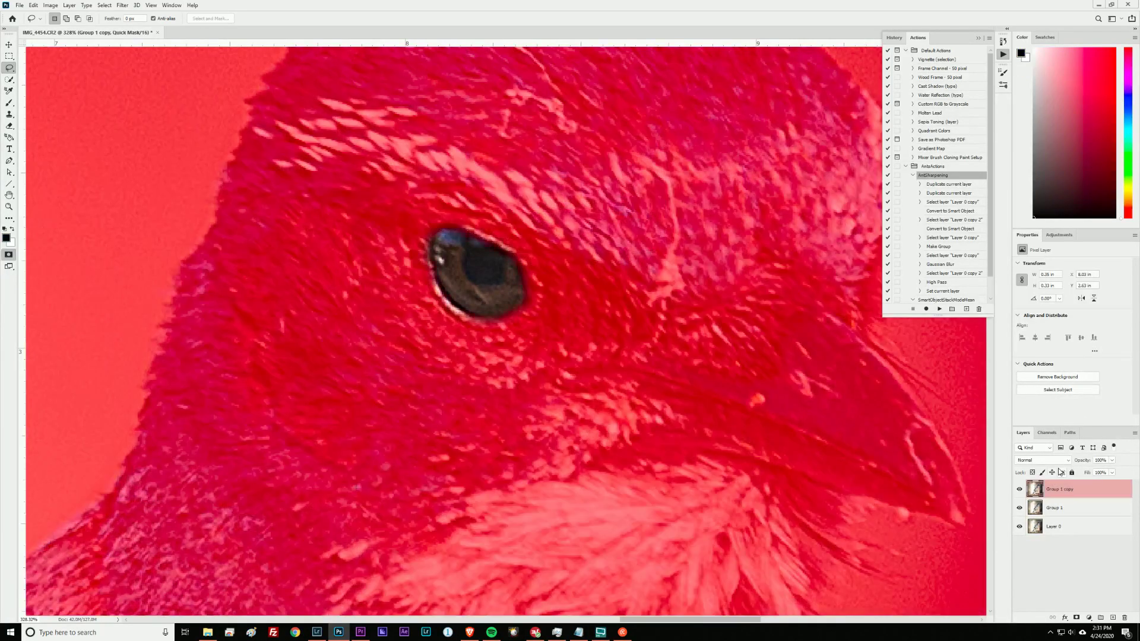
pyautogui.press('q')
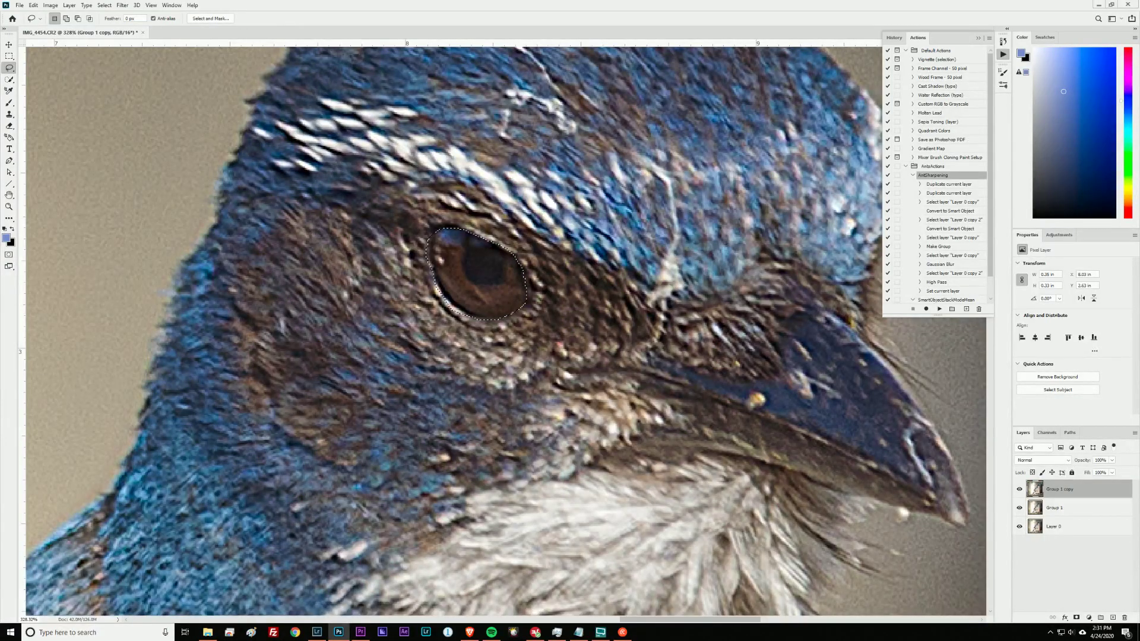
pyautogui.hotkey('ctrl', 'j')
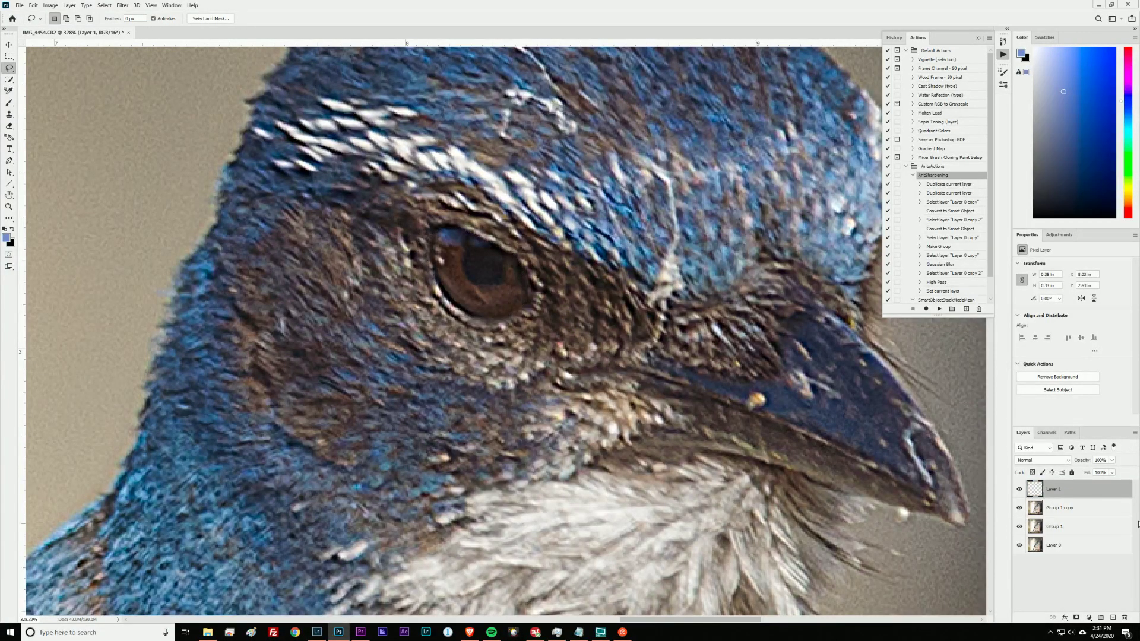
# Step: Isolate Layer 1 to examine the edges of the copied eye, and restore the visibility of all the layers beneath
pyautogui.moveTo(1020, 507); pyautogui.dragTo(1020, 530)
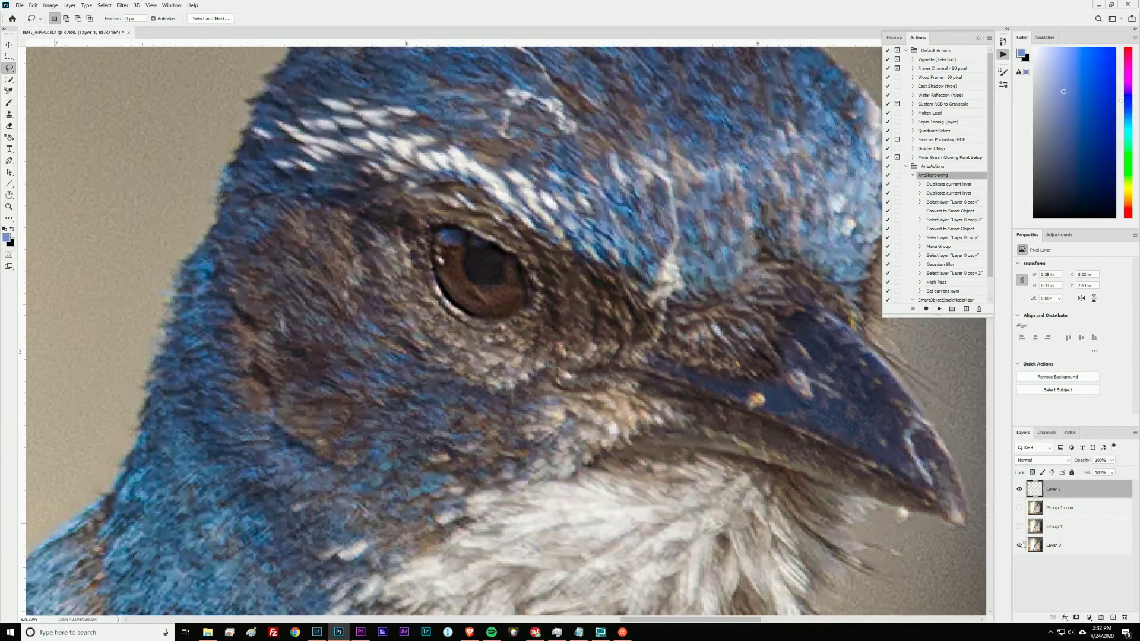
pyautogui.click(1020, 545)
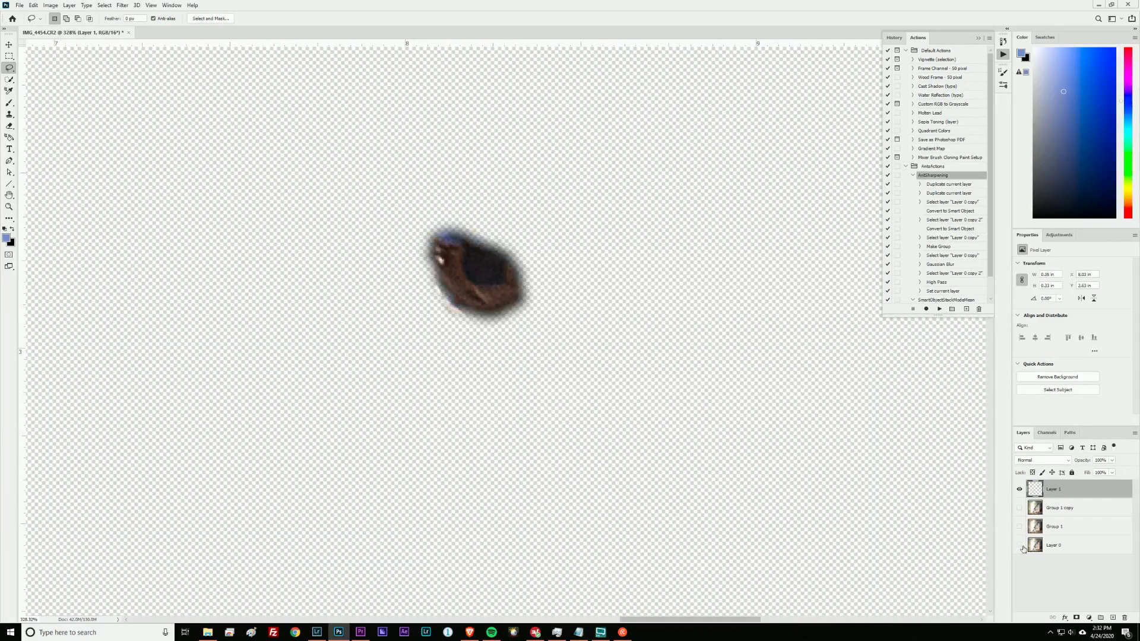
pyautogui.click(1019, 545)
pyautogui.click(1019, 527)
pyautogui.click(1019, 508)
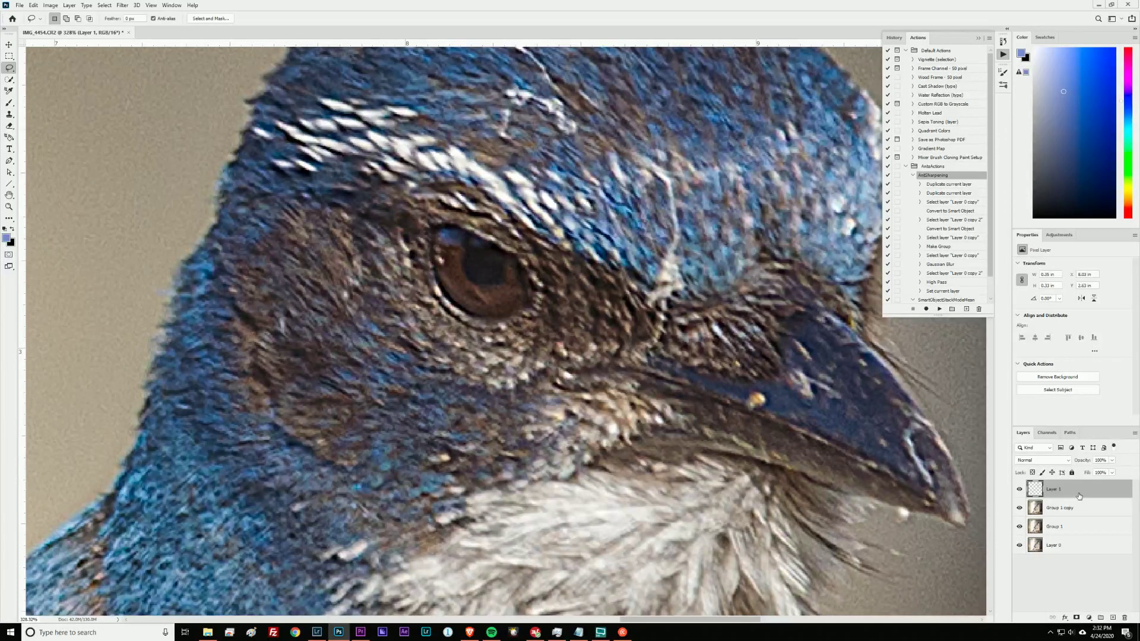
pyautogui.doubleClick(1077, 498)
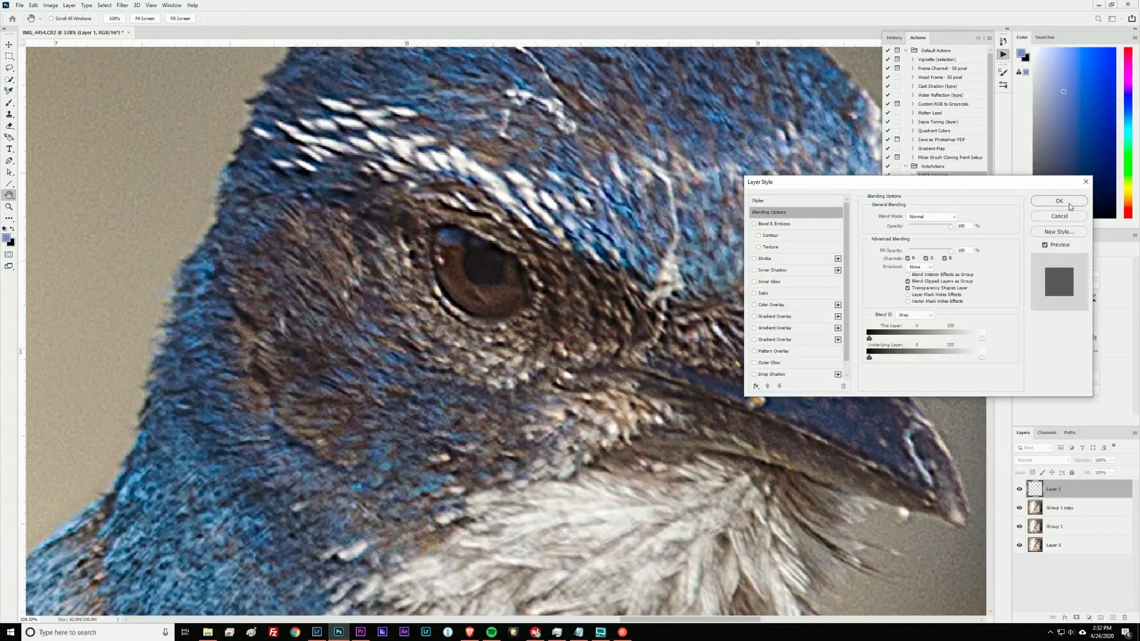
pyautogui.click(1074, 218)
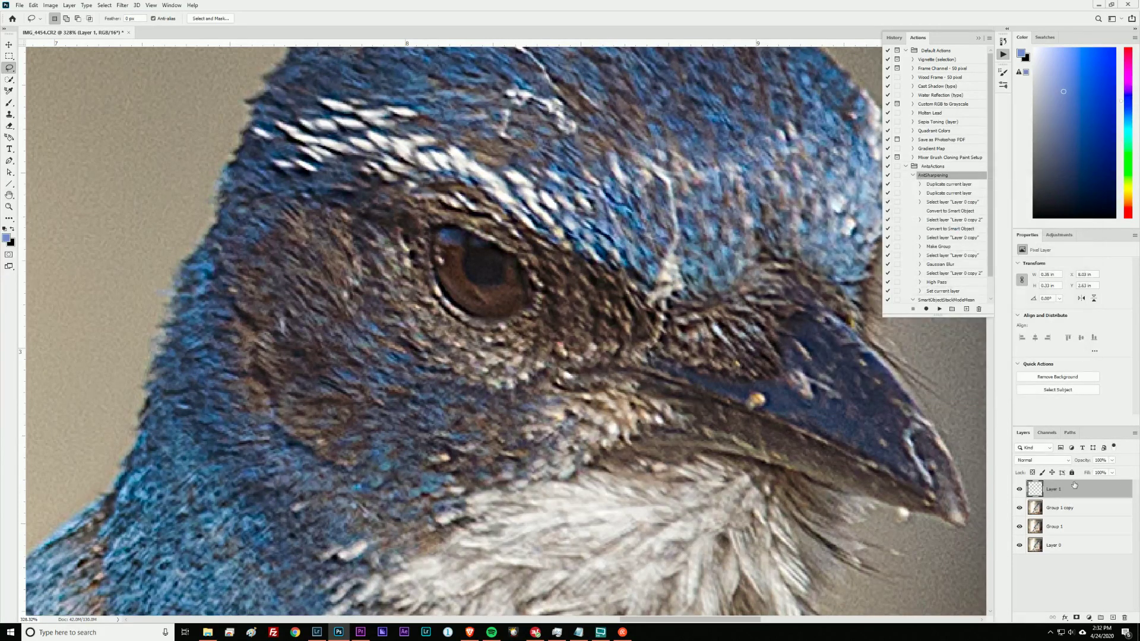
# Step: Add a Curves adjustment layer above Layer 1 and raise the RGB curve's highlights to about output 248 at input 186
pyautogui.click(1090, 618)
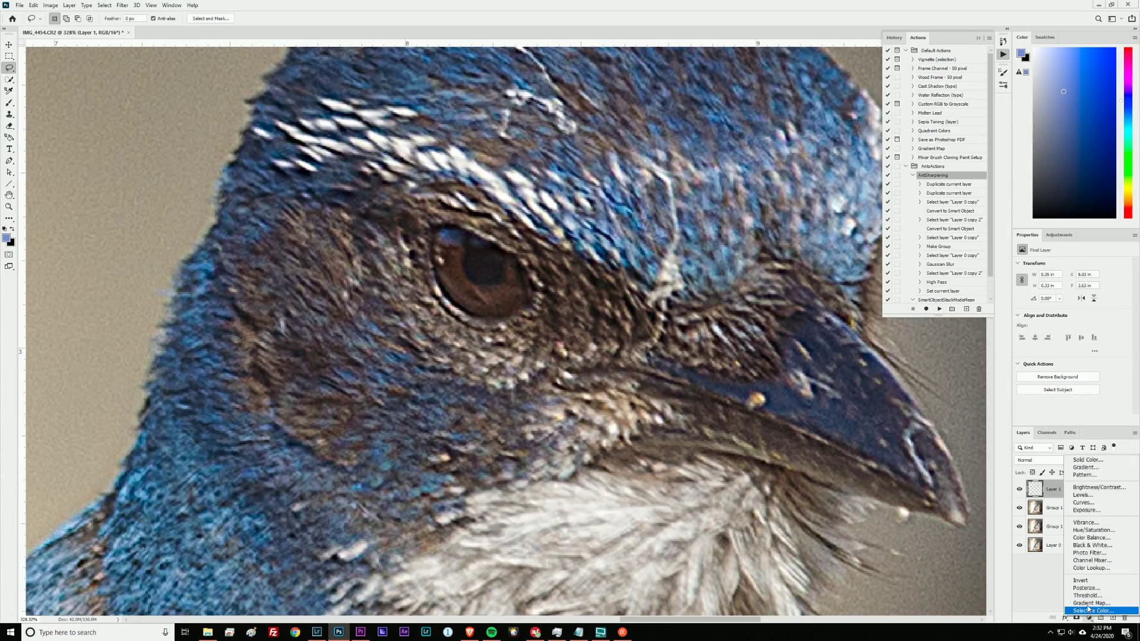
pyautogui.click(1102, 505)
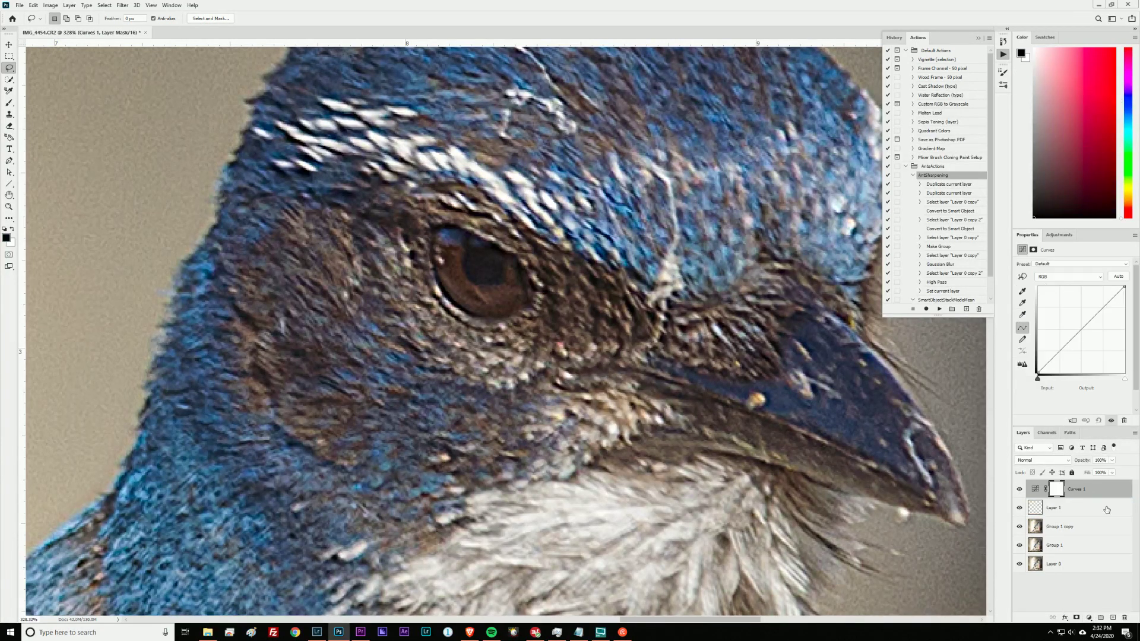
pyautogui.moveTo(1102, 309); pyautogui.dragTo(1102, 288)
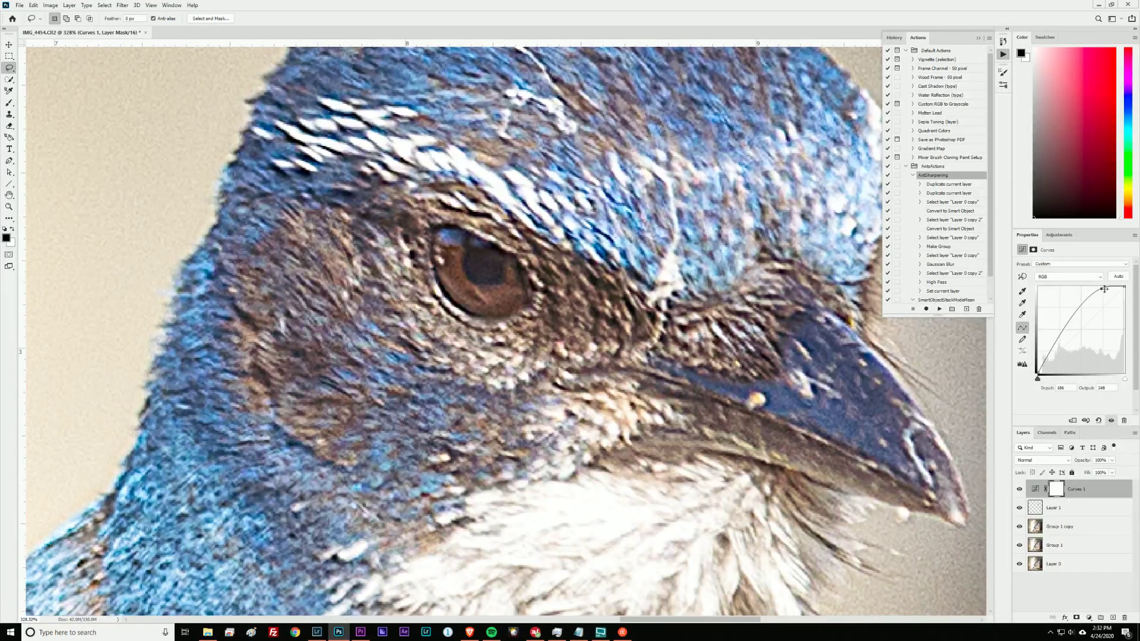
# Step: Reset the Curves adjustment and clip it to Layer 1, undoing a trial lift of the highlights
pyautogui.click(1098, 420)
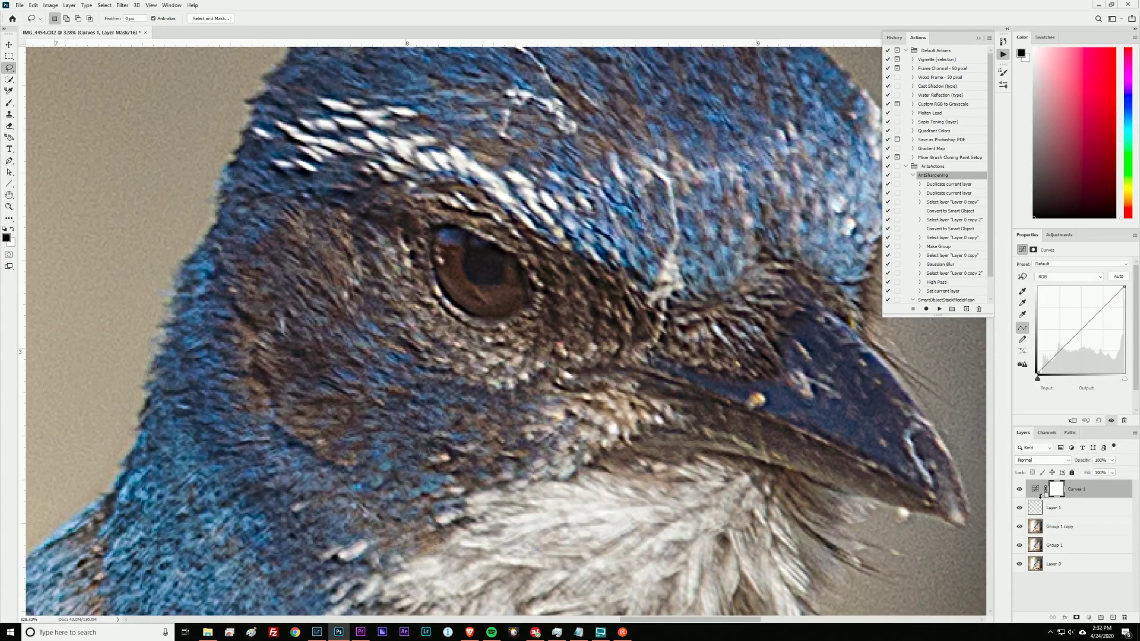
pyautogui.keyDown('alt'); pyautogui.click(1040, 498); pyautogui.keyUp('alt')
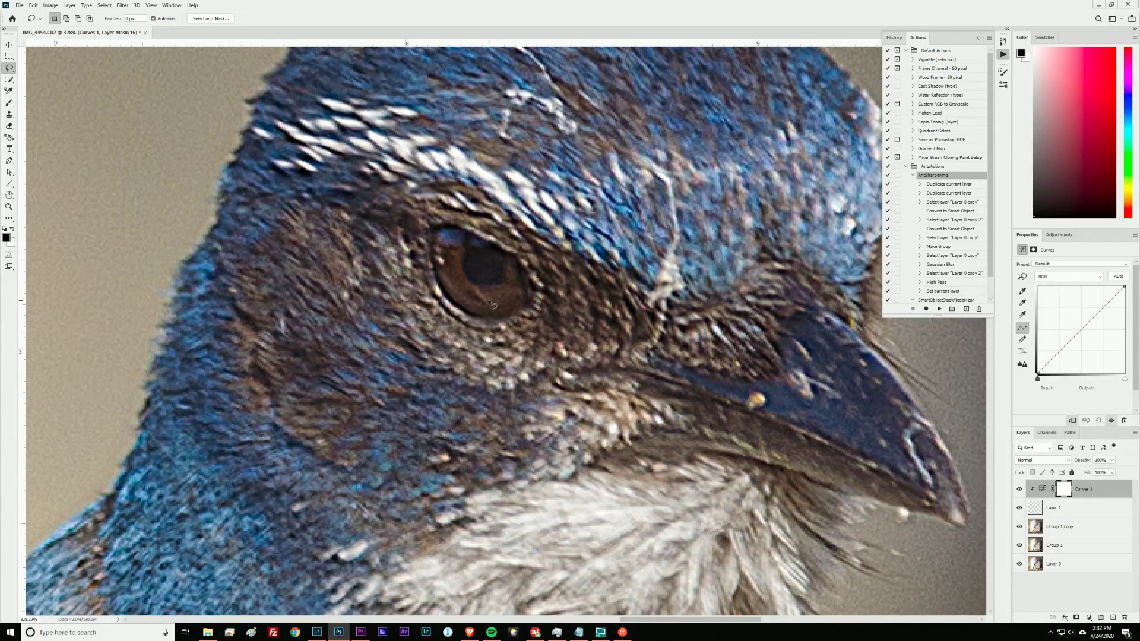
pyautogui.moveTo(1107, 306); pyautogui.dragTo(1099, 291)
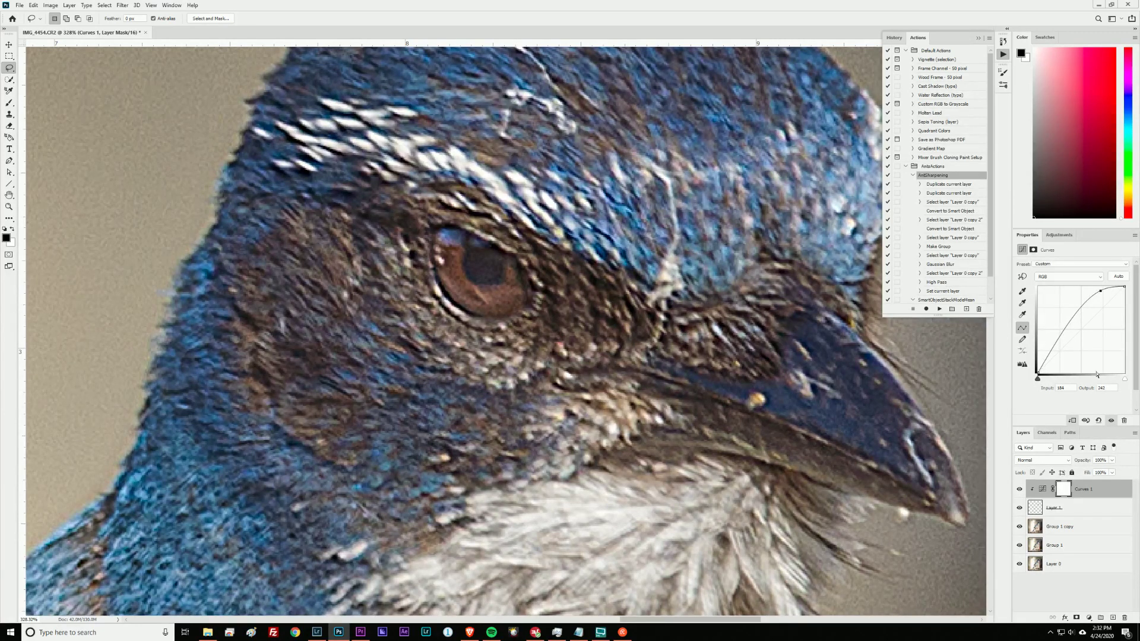
pyautogui.hotkey('ctrl', 'z')
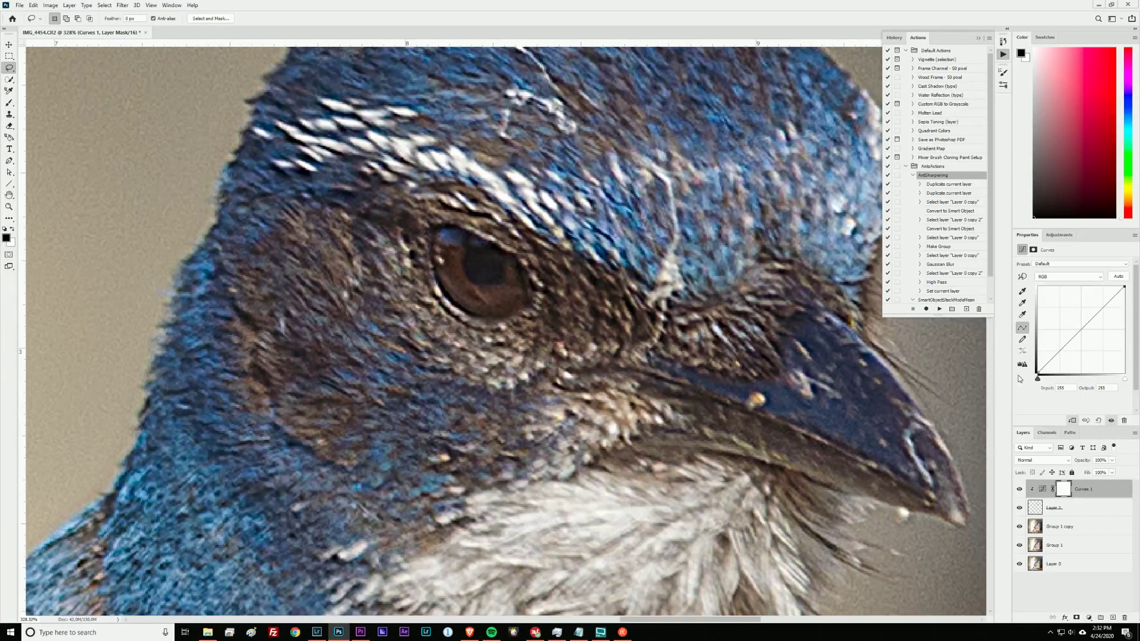
# Step: Brighten the eye strongly by moving the clipped curve's white point far towards the shadows
pyautogui.hotkey('ctrl', '-')
pyautogui.hotkey('ctrl', '-')
pyautogui.hotkey('ctrl', '-')
pyautogui.hotkey('ctrl', '-')
pyautogui.hotkey('ctrl', '-')
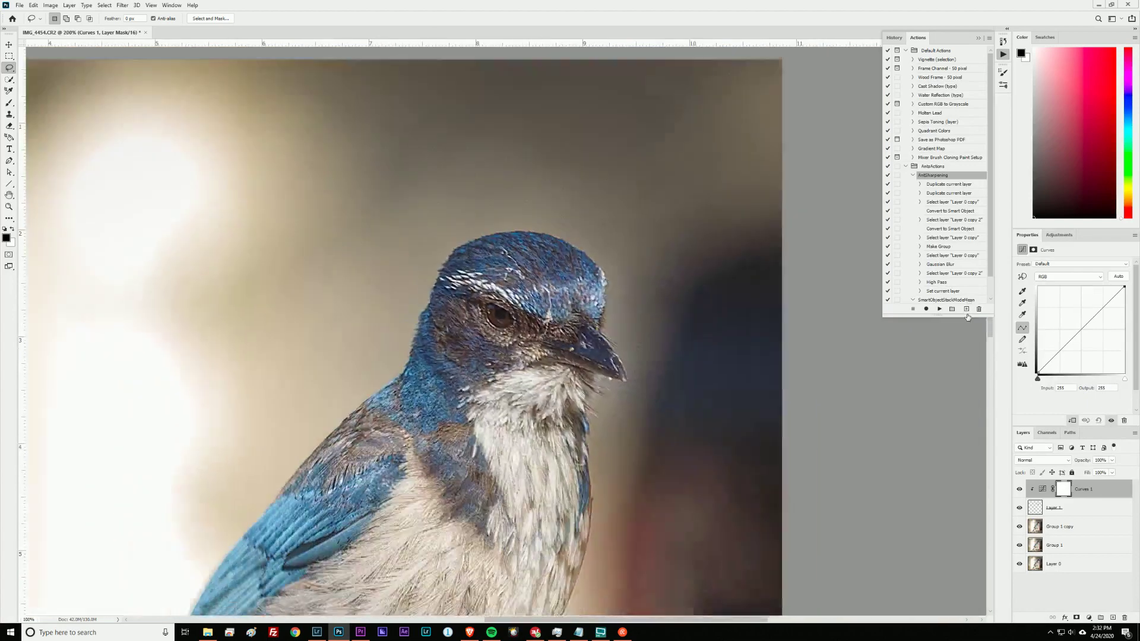
pyautogui.hotkey('ctrl', '-')
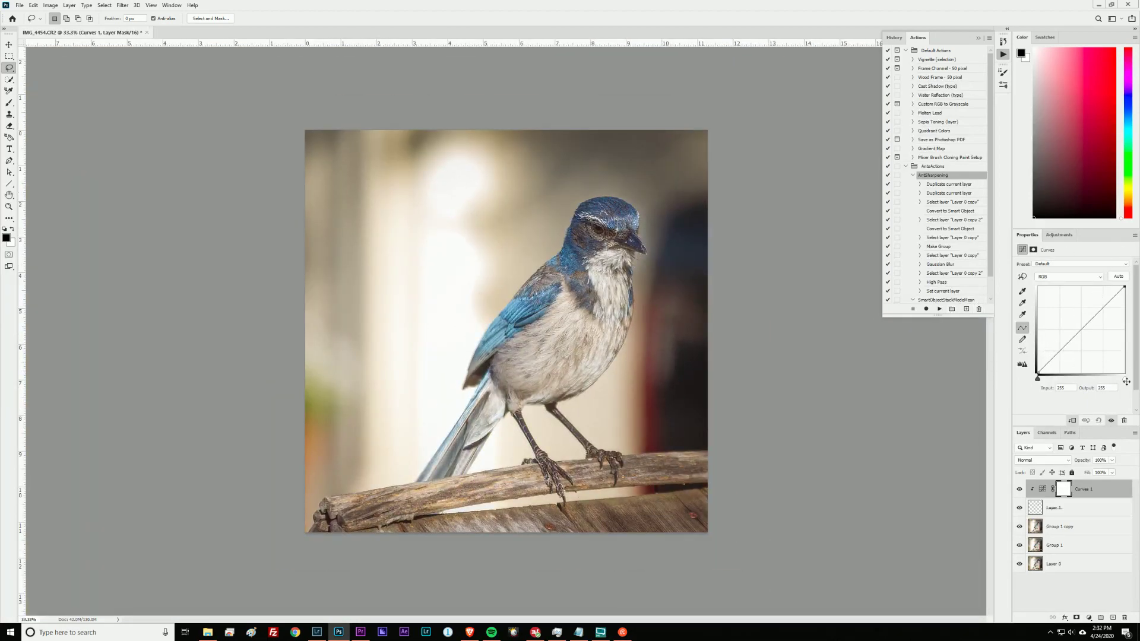
pyautogui.moveTo(1126, 380); pyautogui.dragTo(1064, 385)
# Step: Paint black over the pupil on the Curves 1 mask with a small, soft, low-flow brush to darken it again
pyautogui.click(1065, 490)
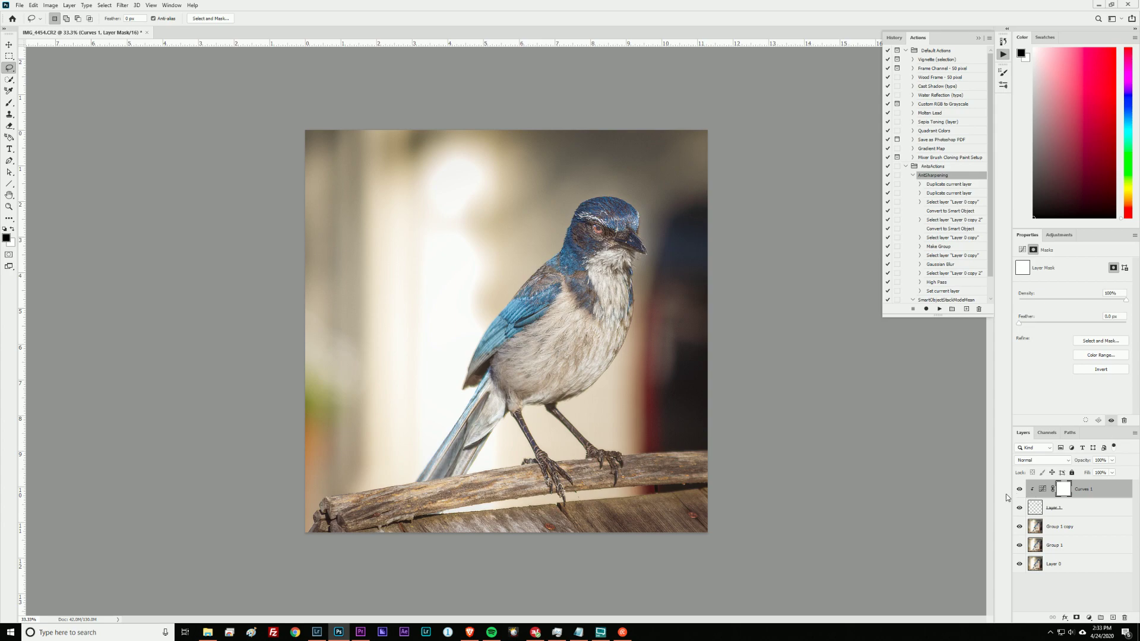
pyautogui.hotkey('ctrl', '+')
pyautogui.hotkey('ctrl', '+')
pyautogui.hotkey('ctrl', '+')
pyautogui.hotkey('ctrl', '+')
pyautogui.hotkey('ctrl', '+')
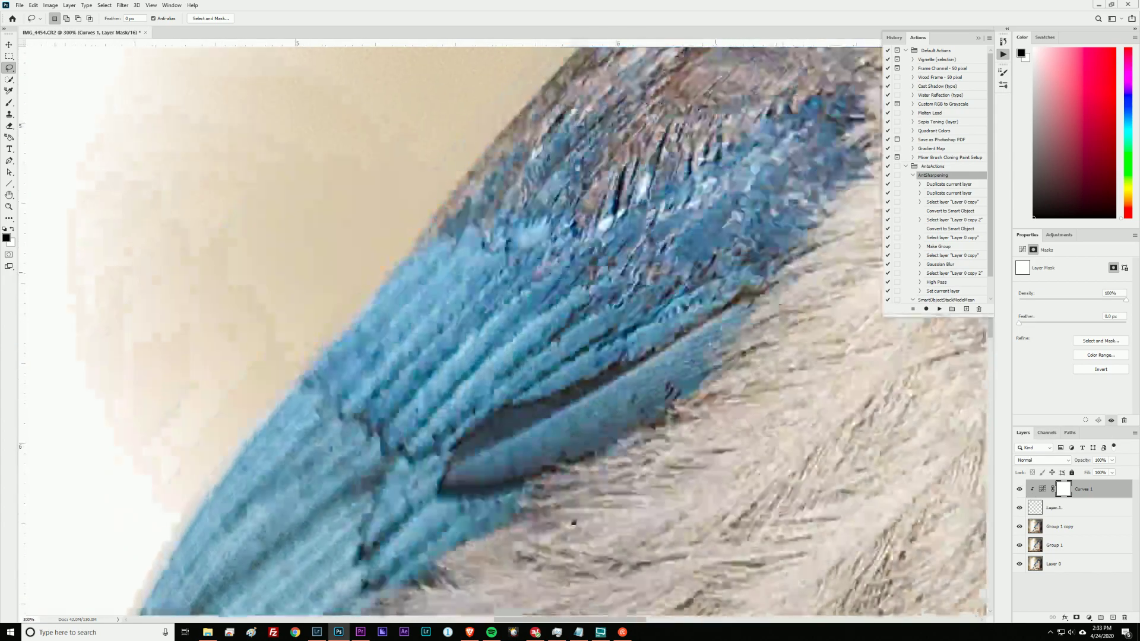
pyautogui.moveTo(879, 371); pyautogui.dragTo(547, 503)
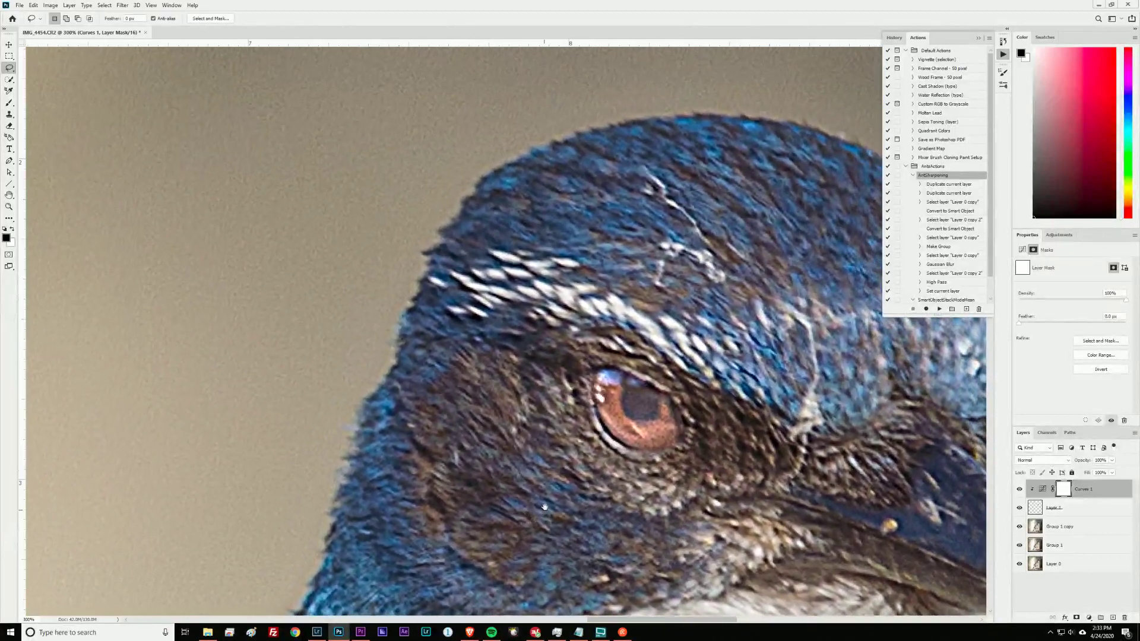
pyautogui.hotkey('ctrl', '+')
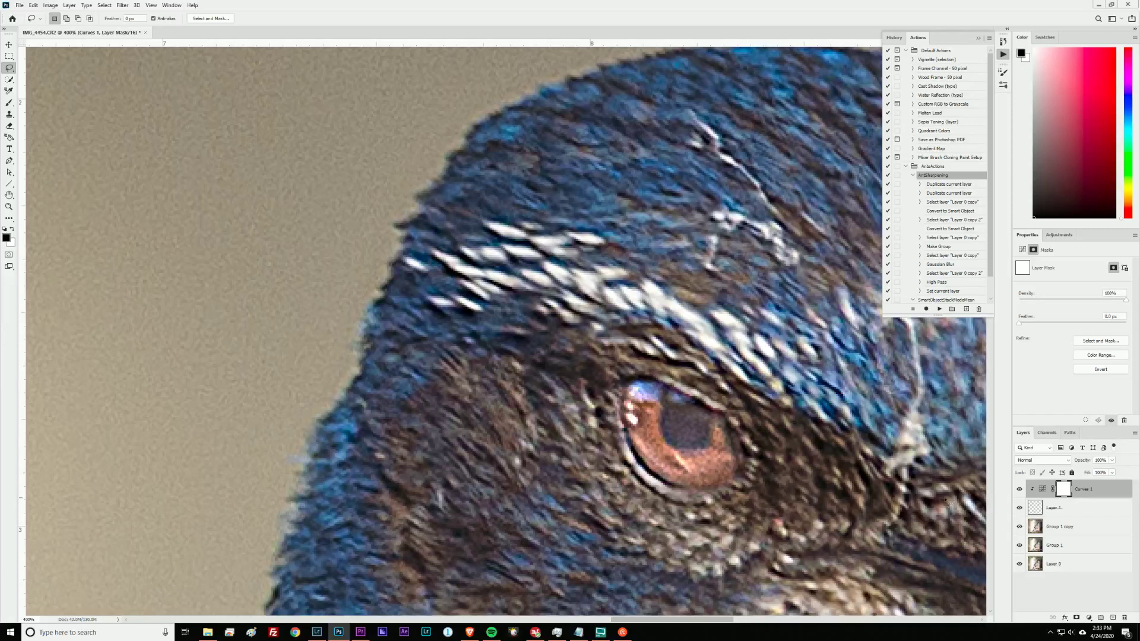
pyautogui.press('b')
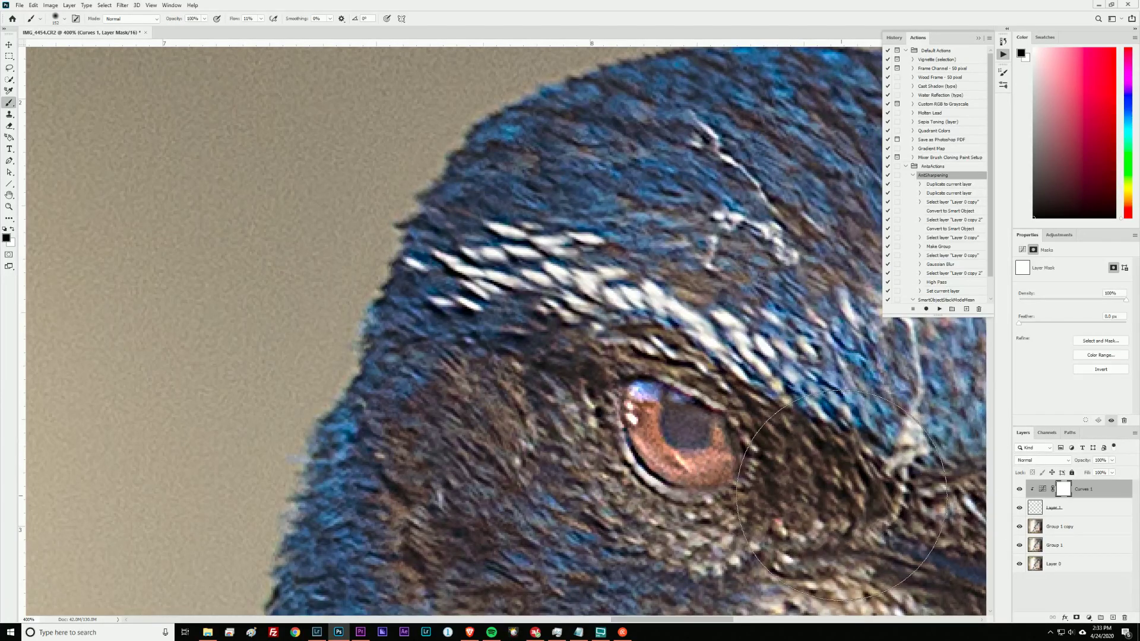
pyautogui.press('[')
pyautogui.press('[')
pyautogui.press('[')
pyautogui.press('[')
pyautogui.press('[')
pyautogui.press('[')
pyautogui.press('[')
pyautogui.press('[')
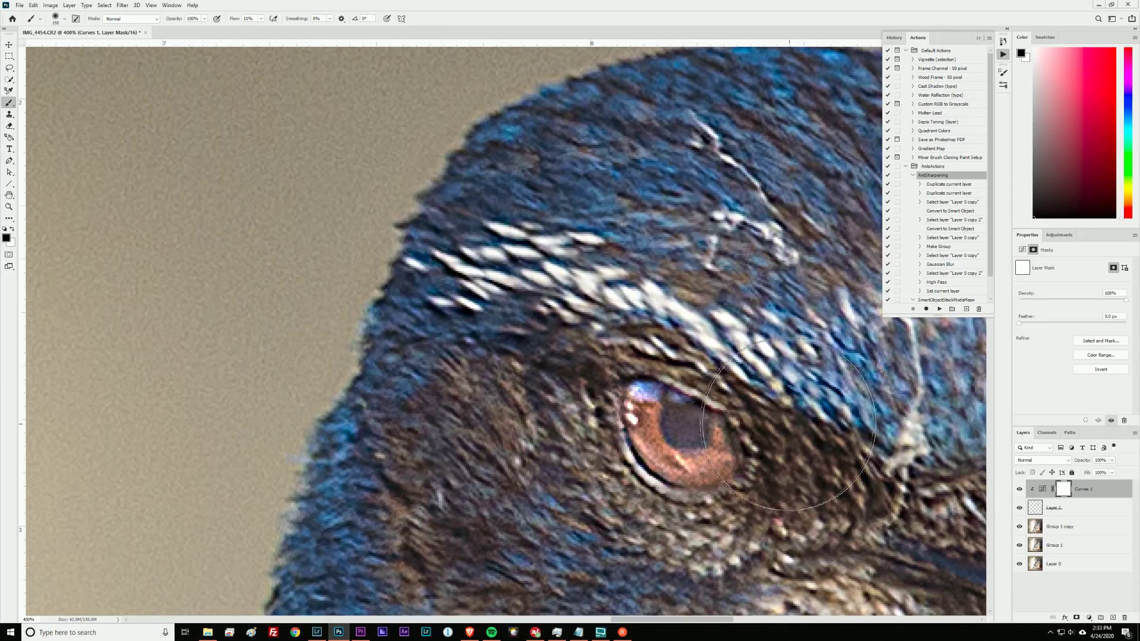
pyautogui.press('[')
pyautogui.moveTo(680, 416)
pyautogui.mouseDown()
pyautogui.moveTo(669, 425)
pyautogui.moveTo(690, 429)
pyautogui.moveTo(675, 426)
pyautogui.moveTo(693, 415)
pyautogui.moveTo(680, 418)
pyautogui.moveTo(691, 434)
pyautogui.moveTo(682, 435)
pyautogui.moveTo(682, 412)
pyautogui.mouseUp()
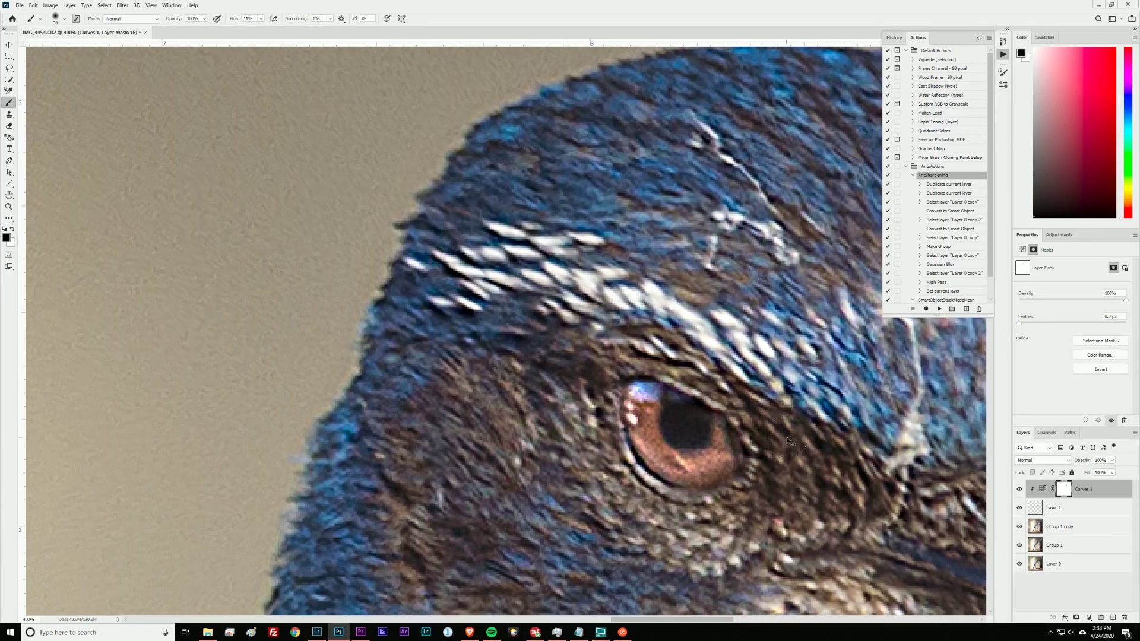
# Step: Readjust the Curves 1 white point to about input 83 at output 255, discarding the trial curve points
pyautogui.hotkey('ctrl', '-')
pyautogui.hotkey('ctrl', '-')
pyautogui.hotkey('ctrl', '-')
pyautogui.hotkey('ctrl', '-')
pyautogui.hotkey('ctrl', '-')
pyautogui.hotkey('ctrl', '-')
pyautogui.hotkey('ctrl', '-')
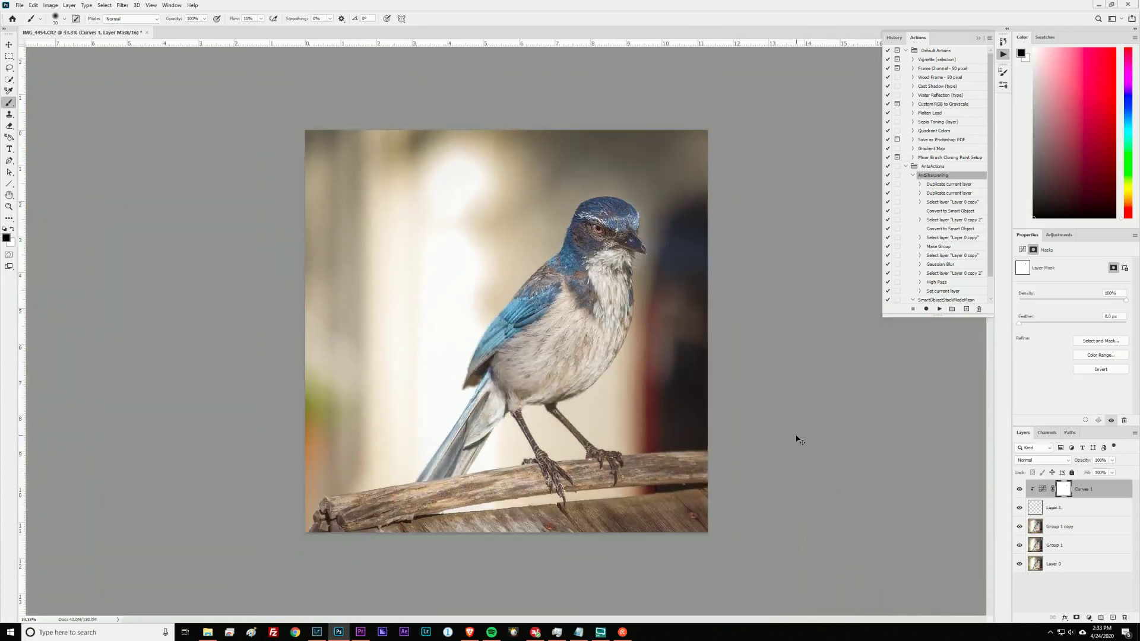
pyautogui.hotkey('ctrl', '-')
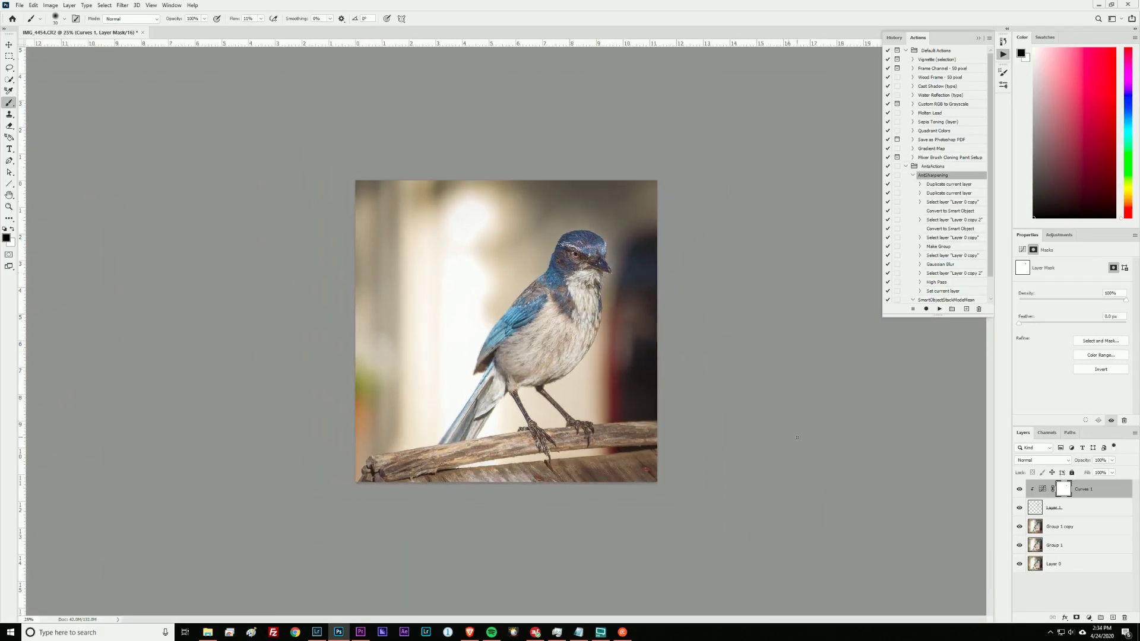
pyautogui.click(1041, 489)
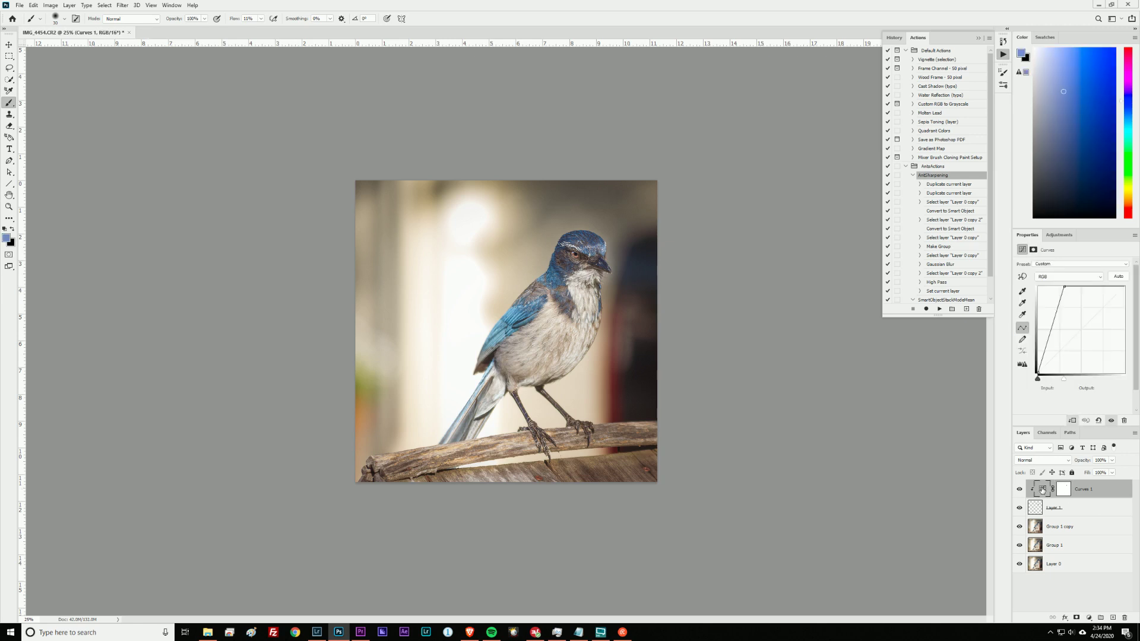
pyautogui.moveTo(1064, 383); pyautogui.dragTo(1044, 358)
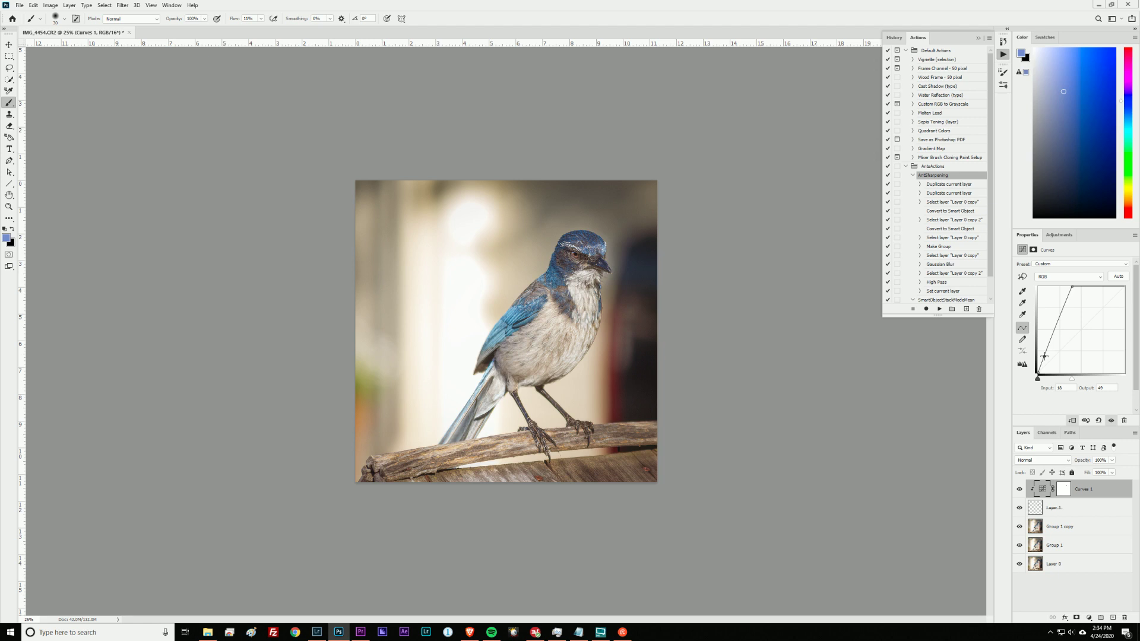
pyautogui.moveTo(1044, 356); pyautogui.dragTo(1044, 359)
pyautogui.click(1098, 420)
pyautogui.moveTo(1064, 379); pyautogui.dragTo(1067, 381)
# Step: Add a Gradient Map adjustment layer on top and set its shadow colour stop to blue #6362d3
pyautogui.click(1090, 620)
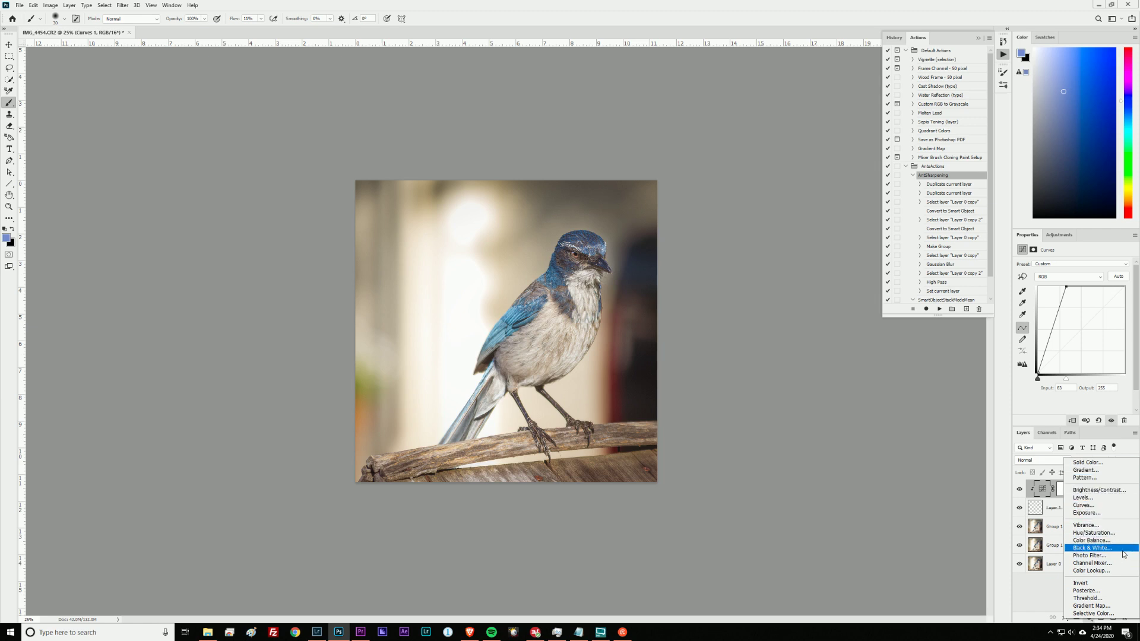
pyautogui.click(1121, 608)
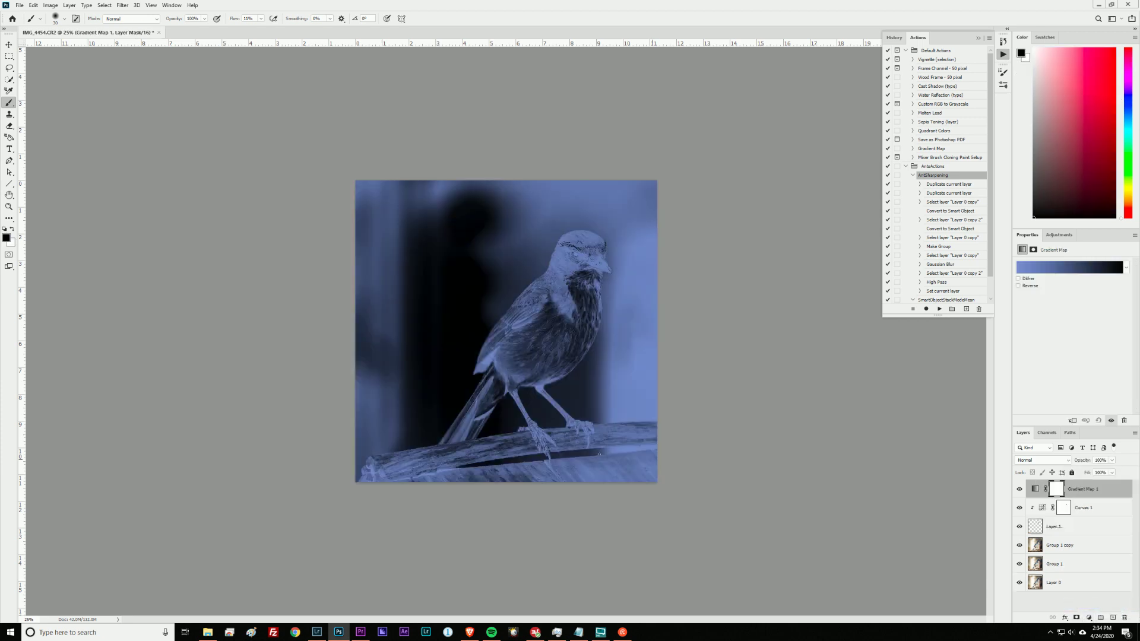
pyautogui.click(1047, 272)
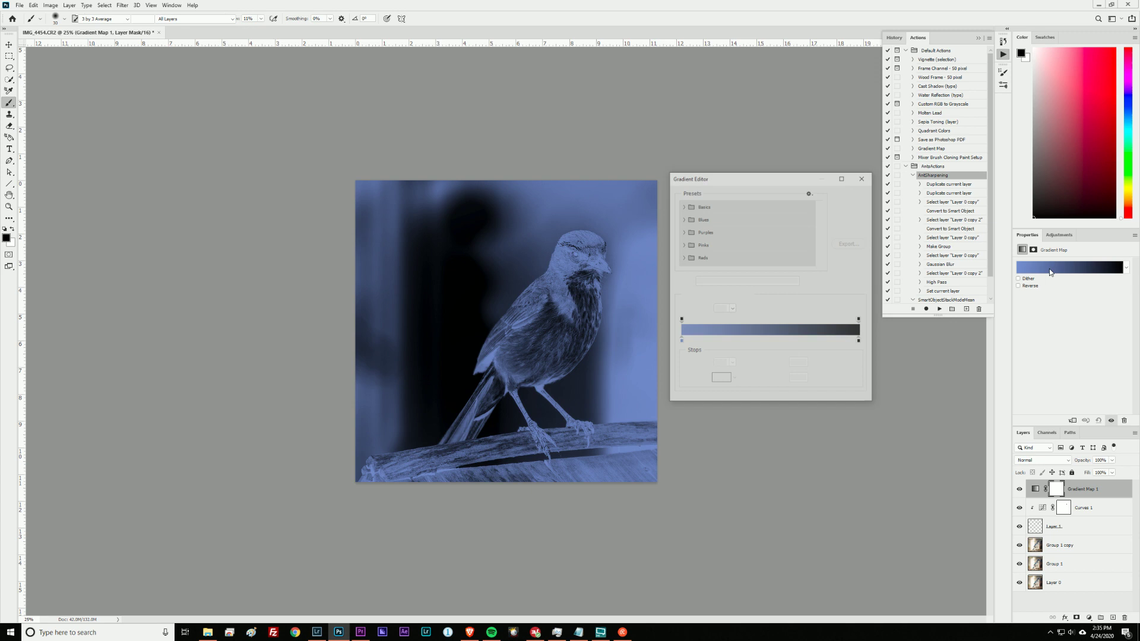
pyautogui.click(680, 342)
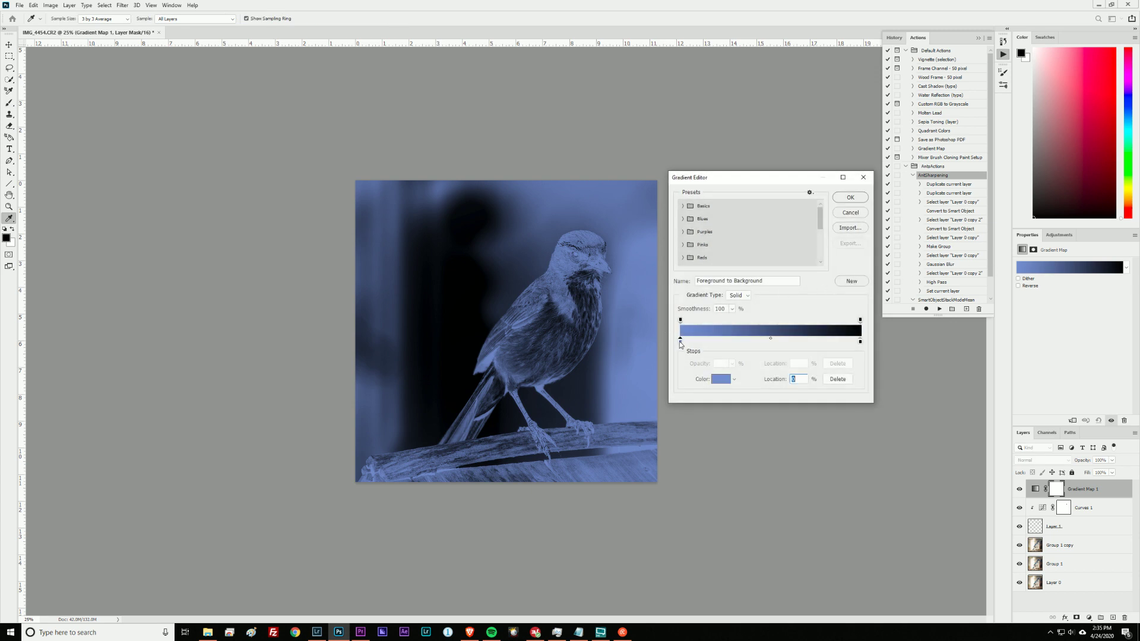
pyautogui.click(720, 382)
pyautogui.click(800, 282)
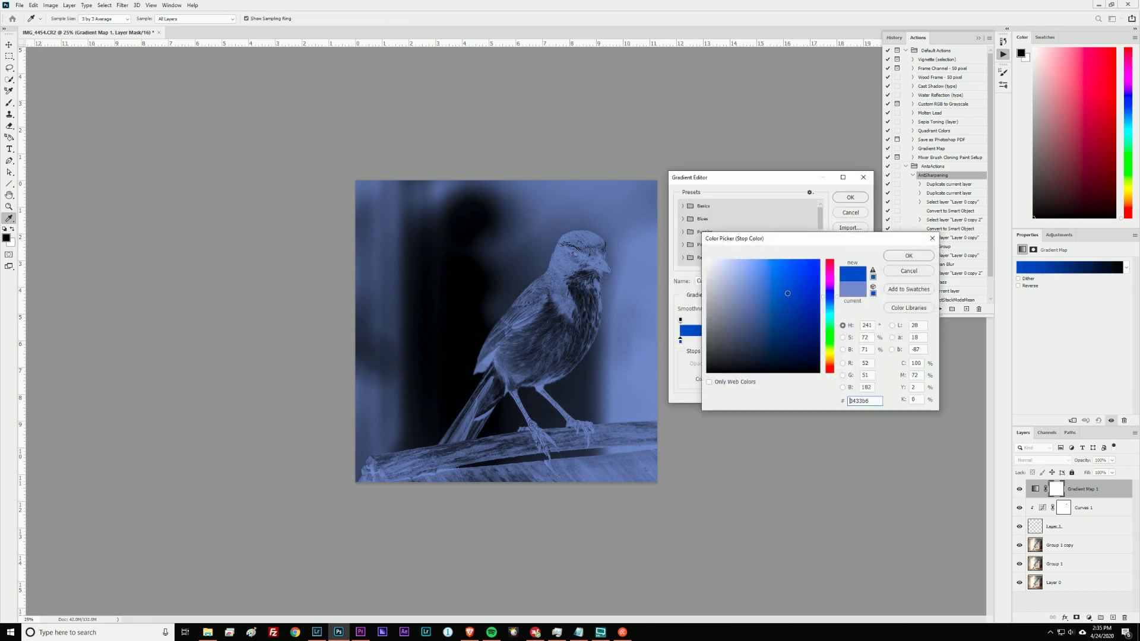
pyautogui.moveTo(806, 314)
pyautogui.mouseDown()
pyautogui.moveTo(802, 332)
pyautogui.moveTo(788, 289)
pyautogui.moveTo(770, 278)
pyautogui.mouseUp()
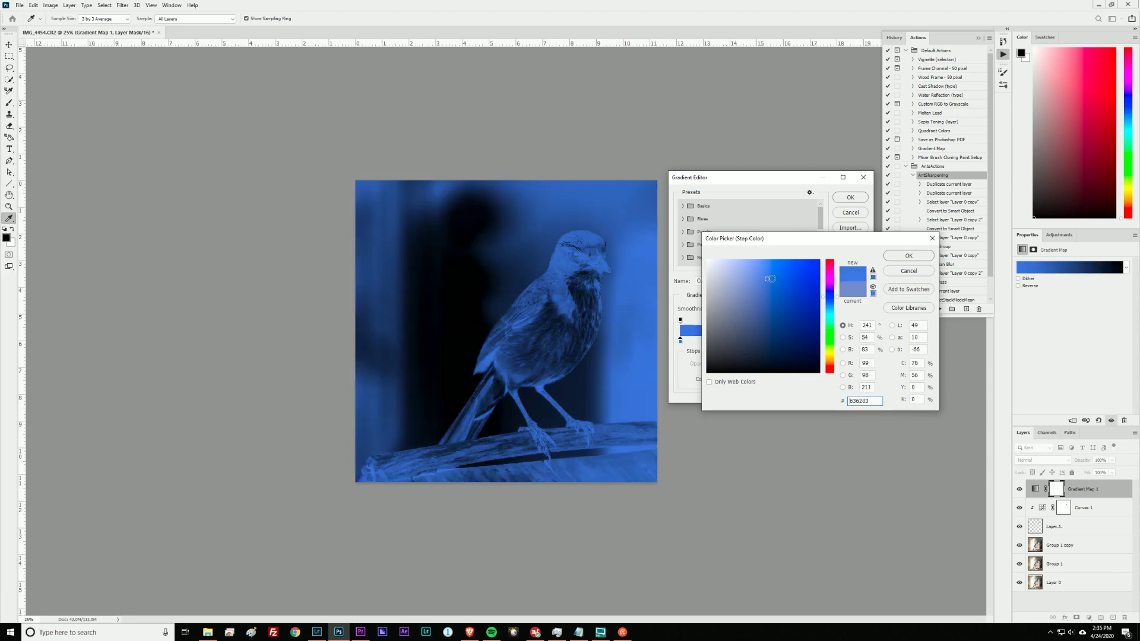
pyautogui.click(920, 259)
# Step: Set the gradient map's highlight colour stop to green #26de9b and accept the gradient
pyautogui.click(861, 344)
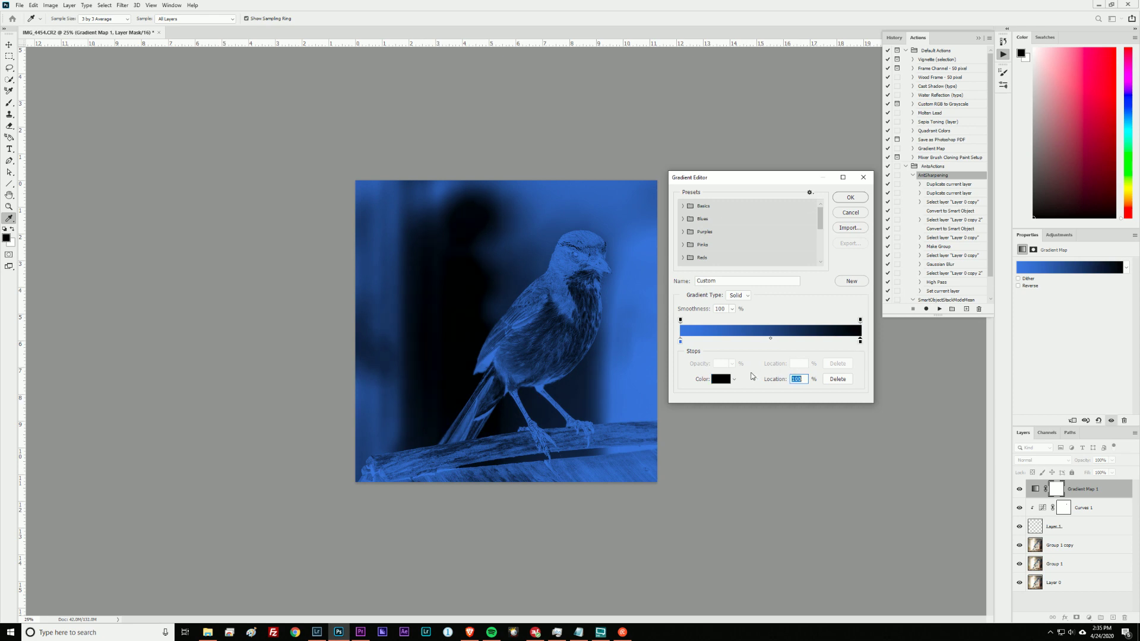
pyautogui.click(720, 379)
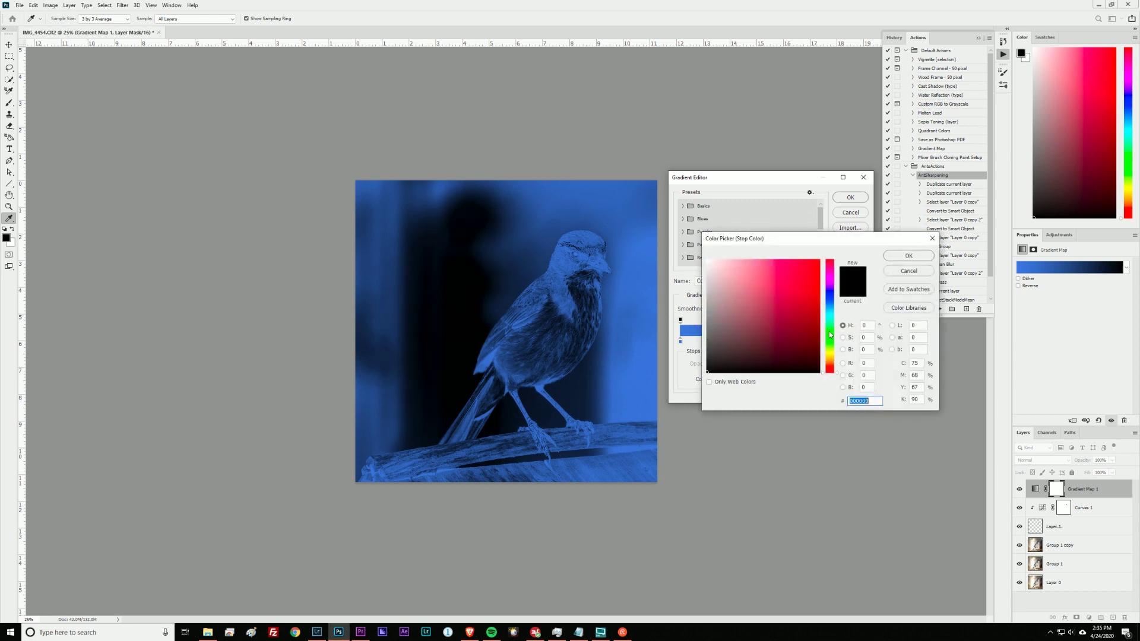
pyautogui.click(802, 315)
pyautogui.click(830, 324)
pyautogui.moveTo(808, 303); pyautogui.dragTo(802, 275)
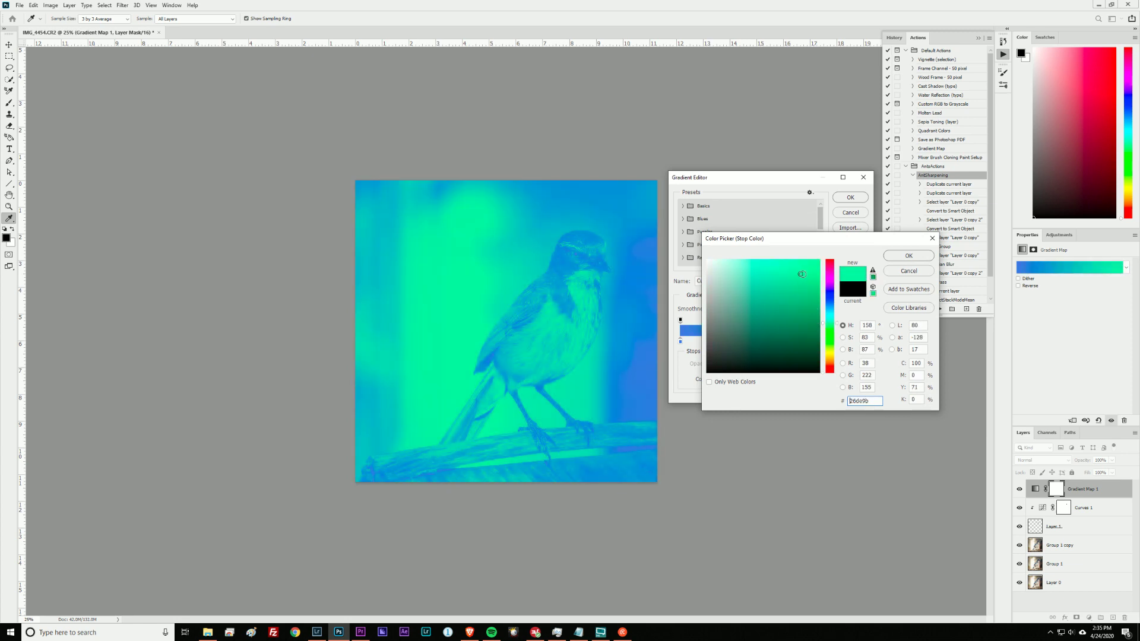
pyautogui.click(924, 261)
pyautogui.click(856, 200)
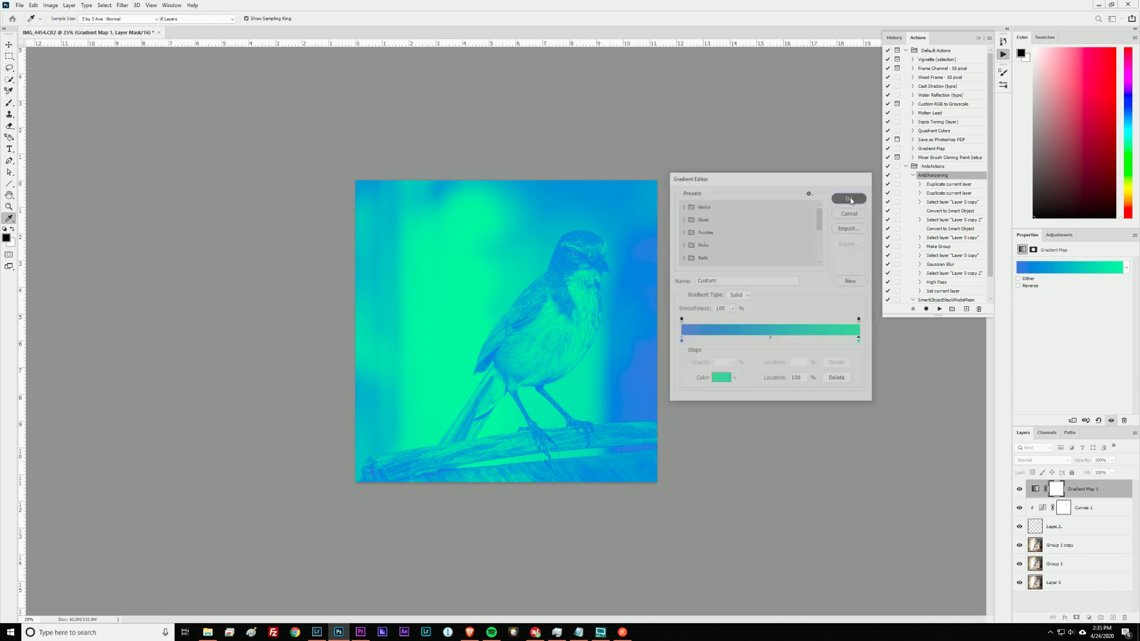
# Step: Change the Gradient Map layer's blend mode to Soft Light
pyautogui.press('b')
pyautogui.click(1059, 461)
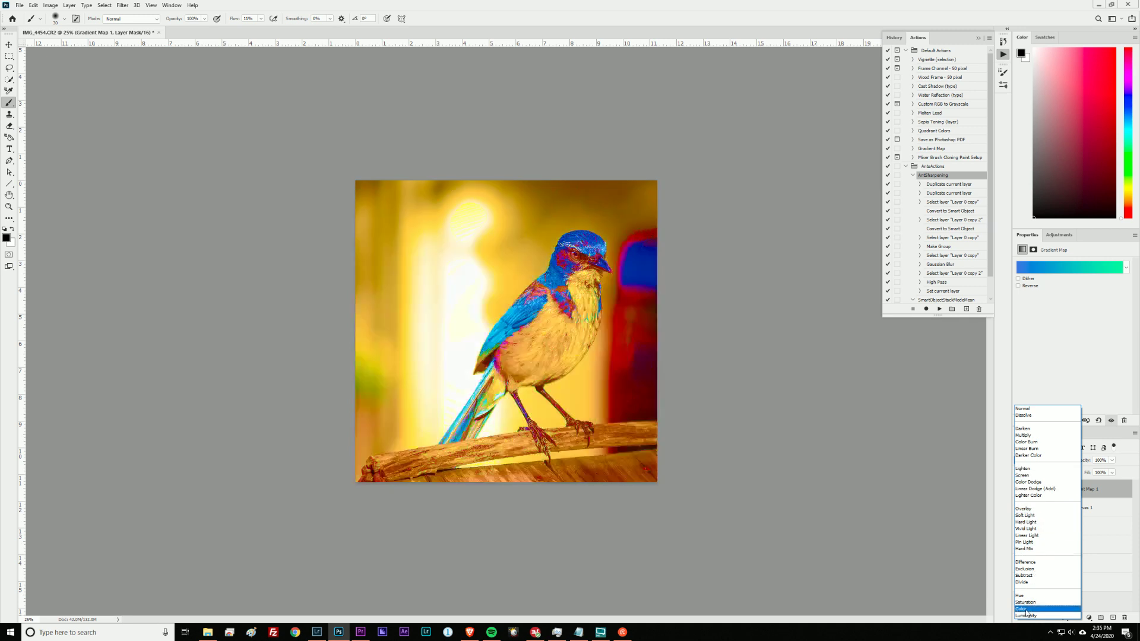
pyautogui.click(1039, 516)
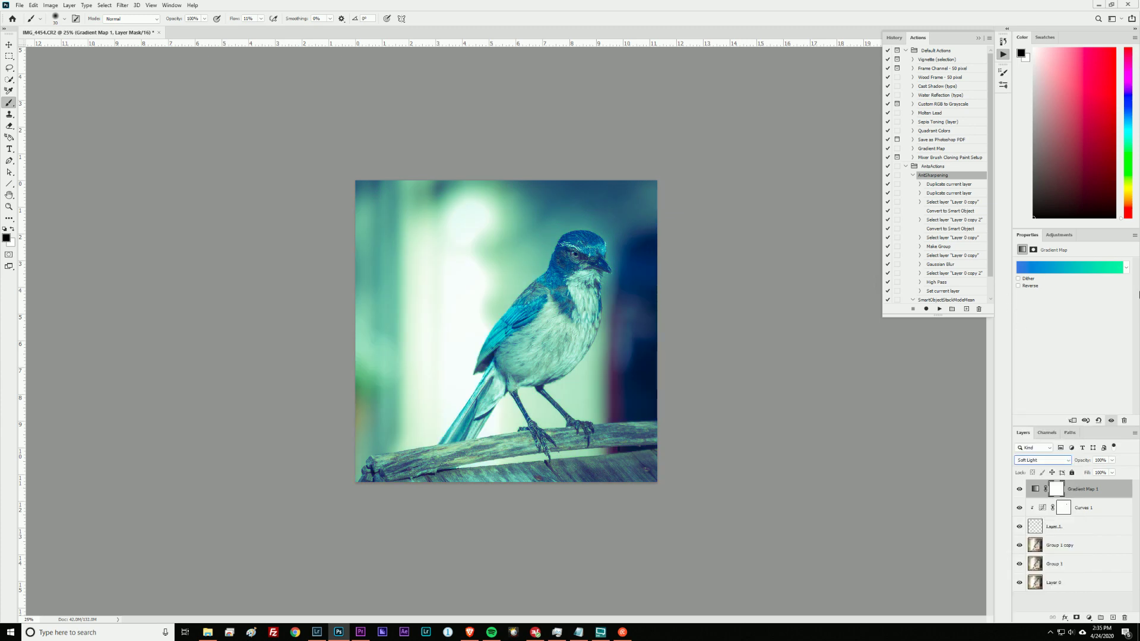
# Step: Reopen the gradient for editing and mute its highlight colour stop to green #4db58f
pyautogui.click(1102, 272)
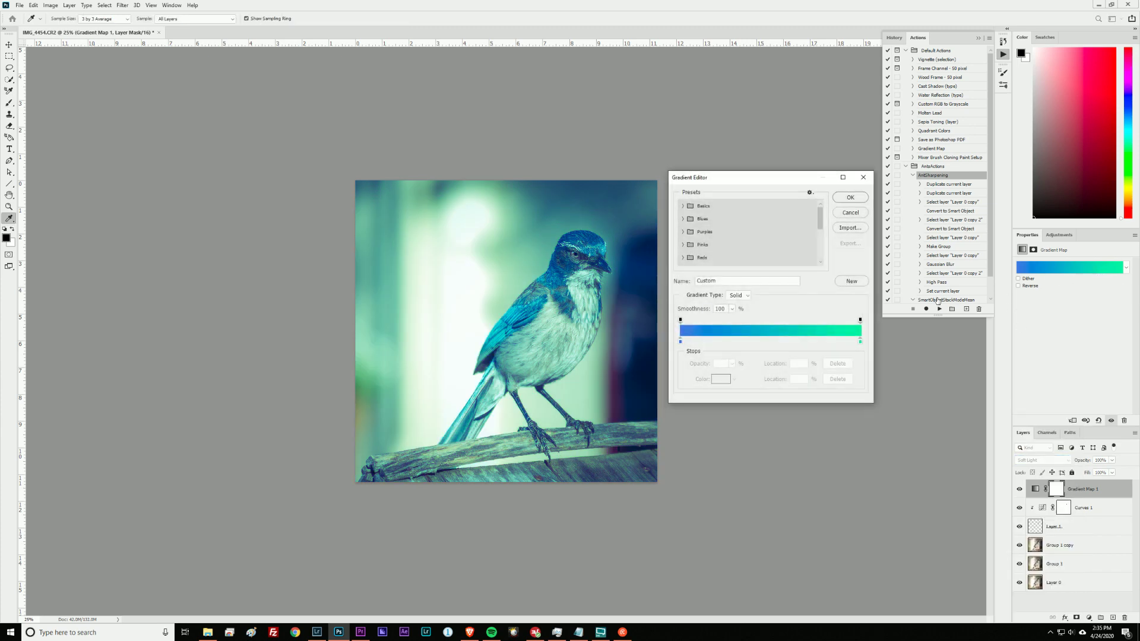
pyautogui.click(861, 342)
pyautogui.click(723, 380)
pyautogui.moveTo(790, 282)
pyautogui.mouseDown()
pyautogui.moveTo(756, 280)
pyautogui.moveTo(770, 292)
pyautogui.mouseUp()
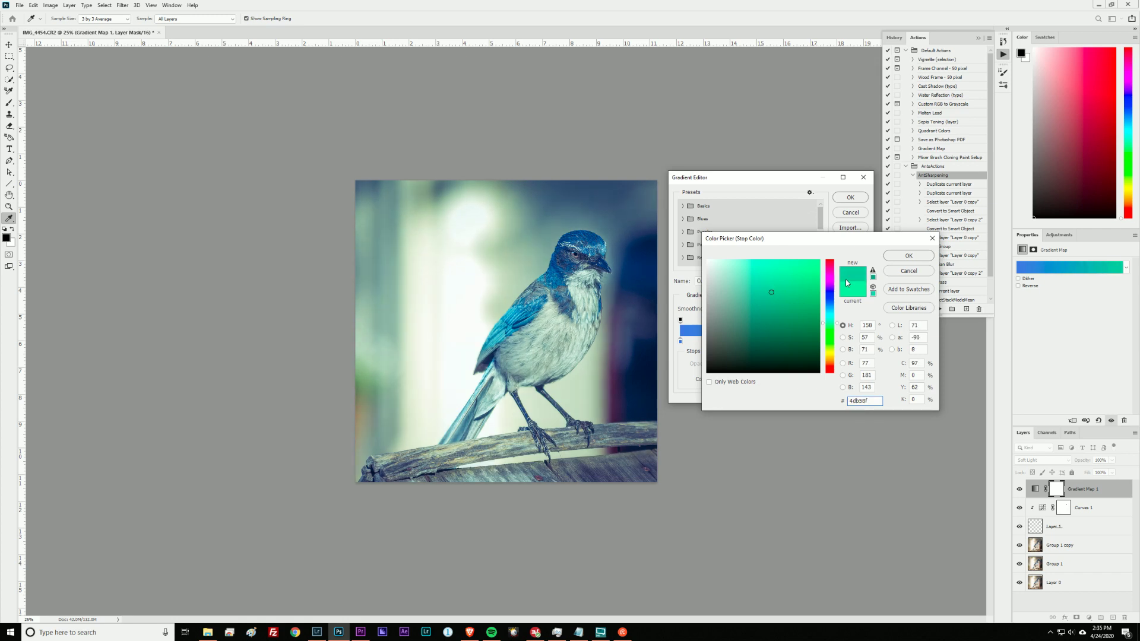
pyautogui.click(909, 256)
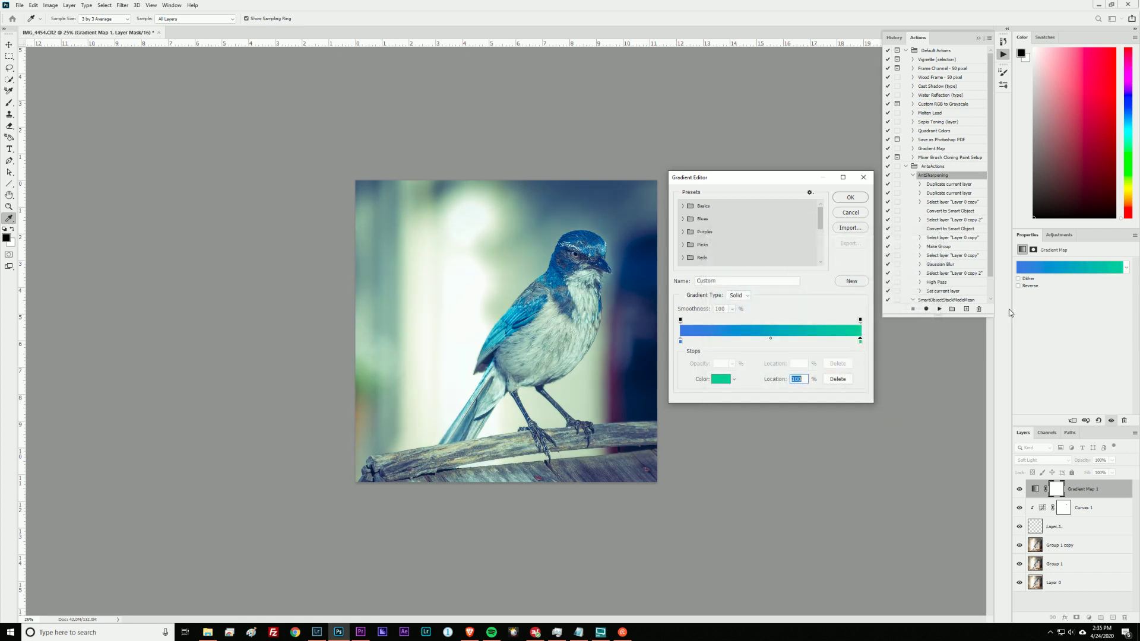
# Step: Darken the gradient's shadow colour stop to navy #292964 and accept the edited gradient
pyautogui.click(681, 342)
pyautogui.click(720, 378)
pyautogui.moveTo(773, 297); pyautogui.dragTo(774, 325)
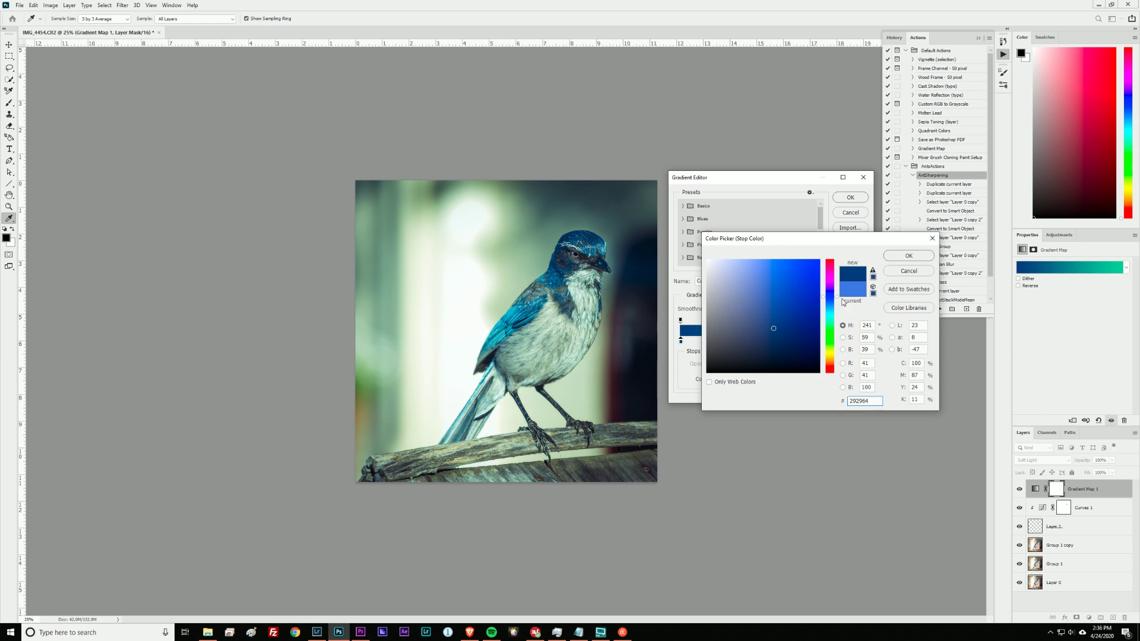
pyautogui.click(909, 256)
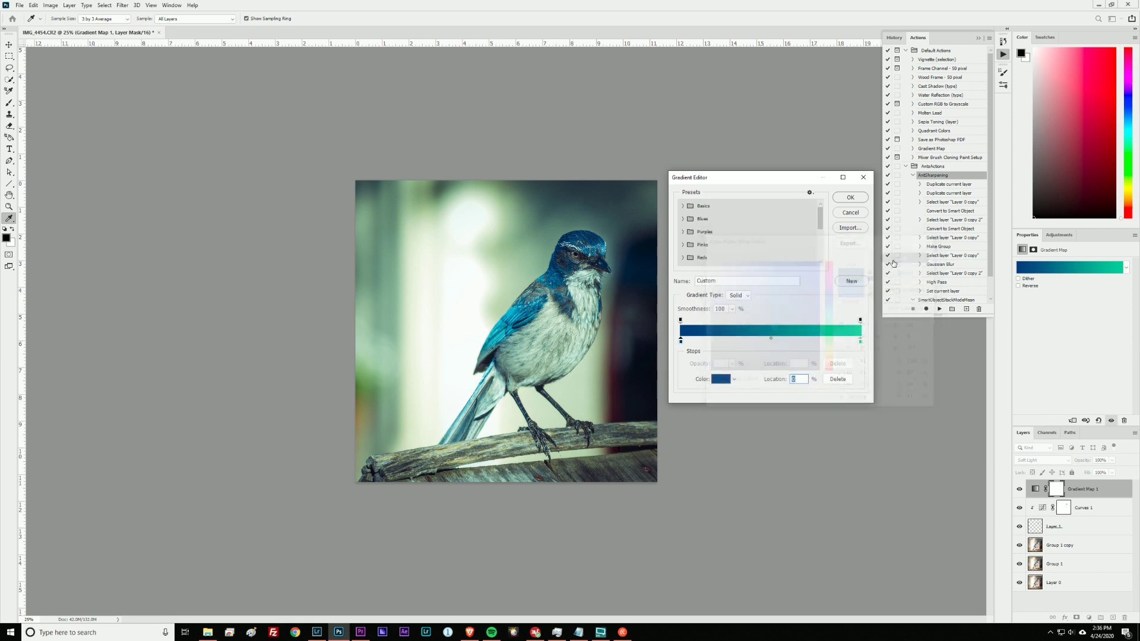
pyautogui.click(850, 197)
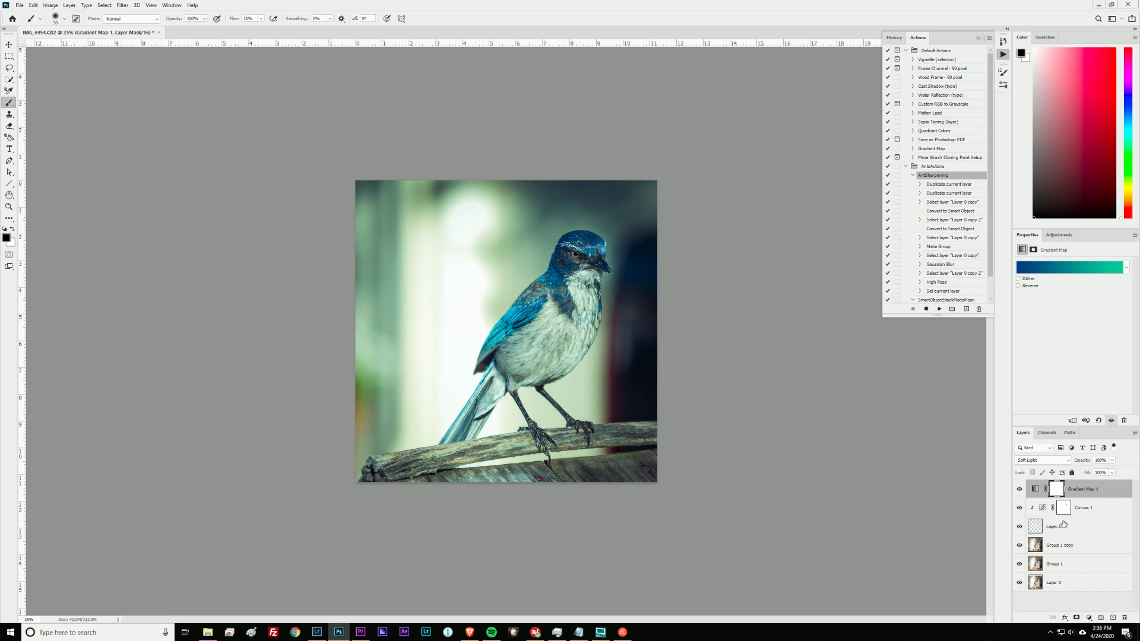
# Step: Toggle the Gradient Map layer's visibility off and on twice to compare the green-teal grading with the ungraded photo
pyautogui.click(1017, 489)
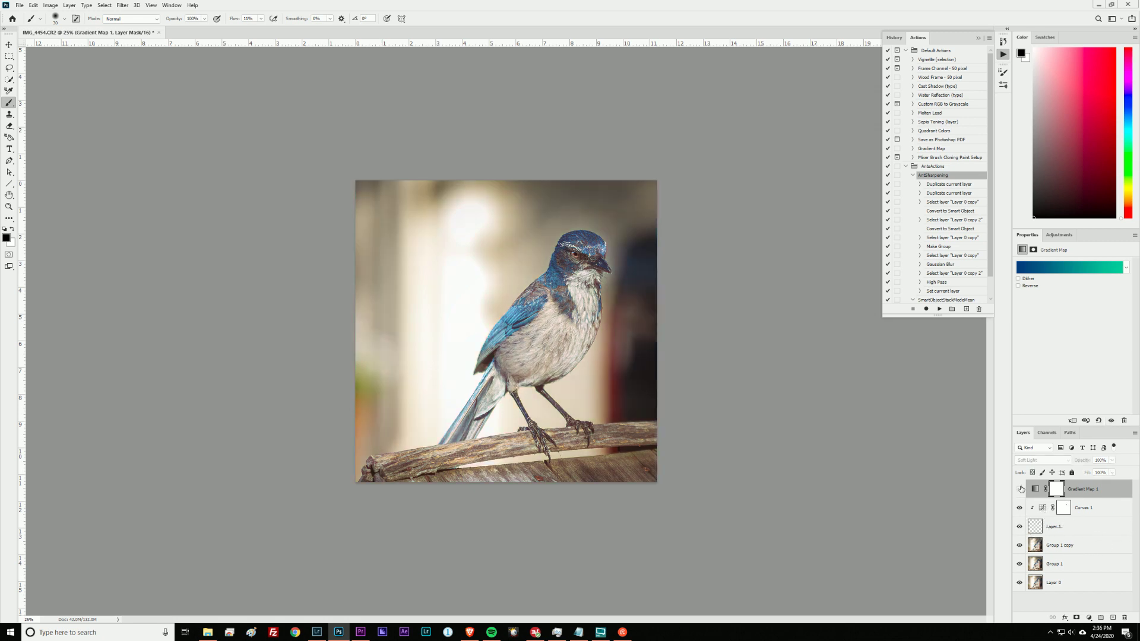
pyautogui.click(1018, 491)
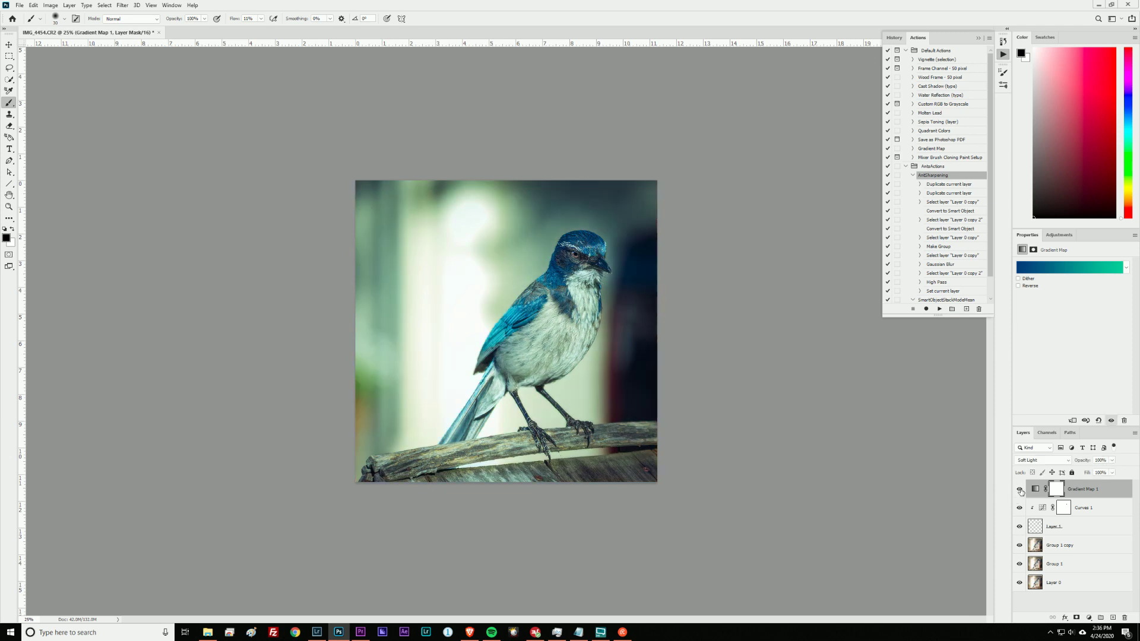
pyautogui.click(1017, 492)
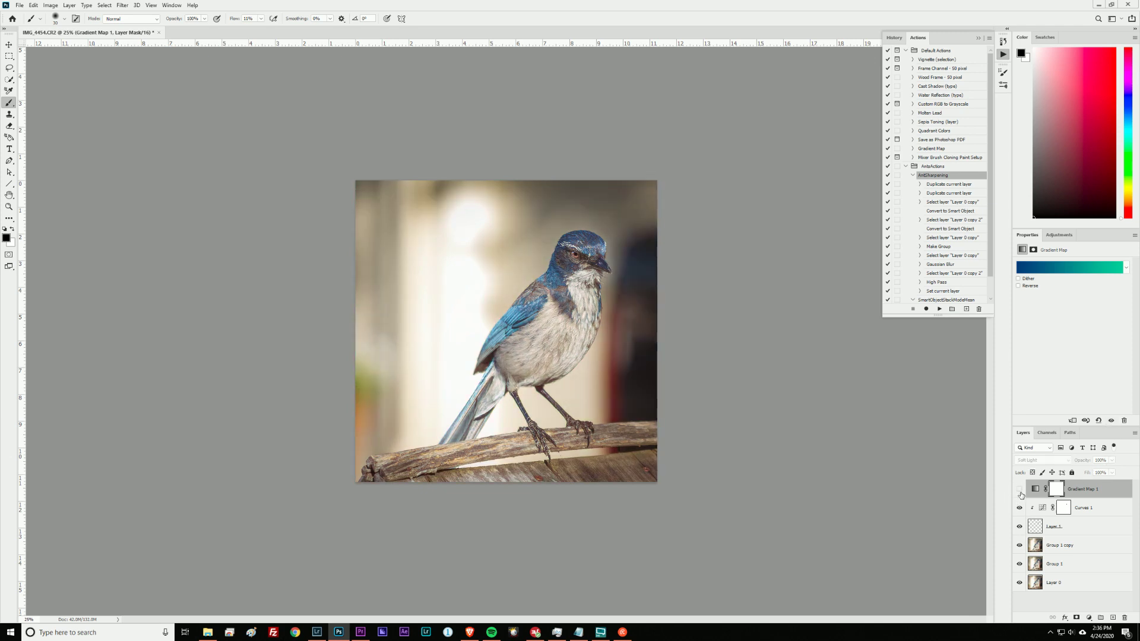
pyautogui.click(1017, 493)
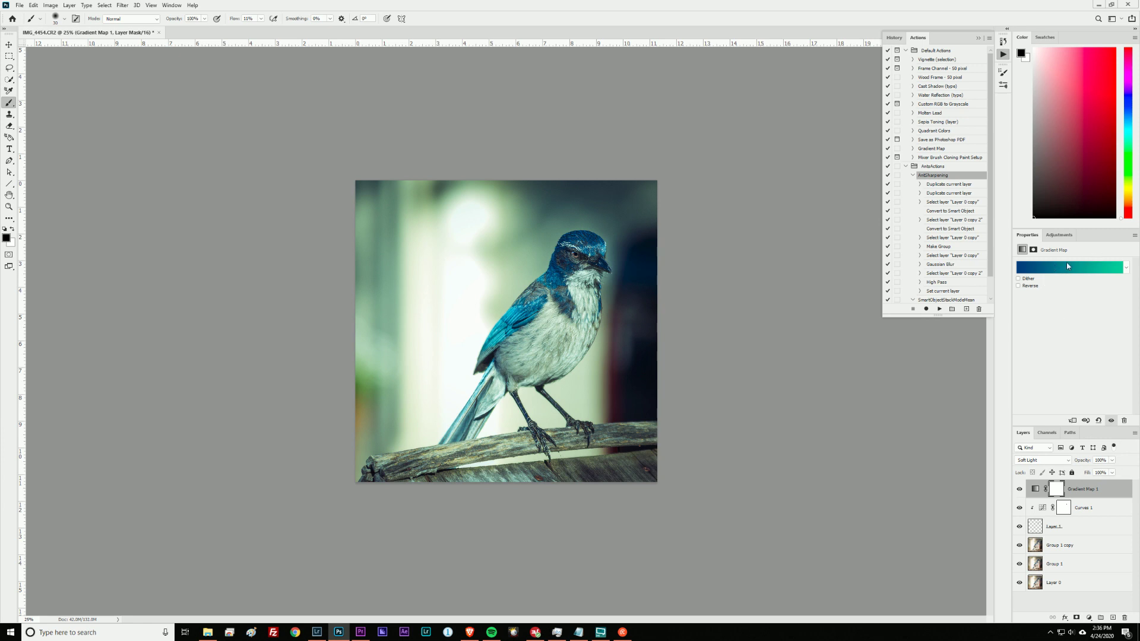
# Step: Change the gradient map's highlight colour stop to yellow #c6ce3f and accept the edited gradient
pyautogui.click(1092, 269)
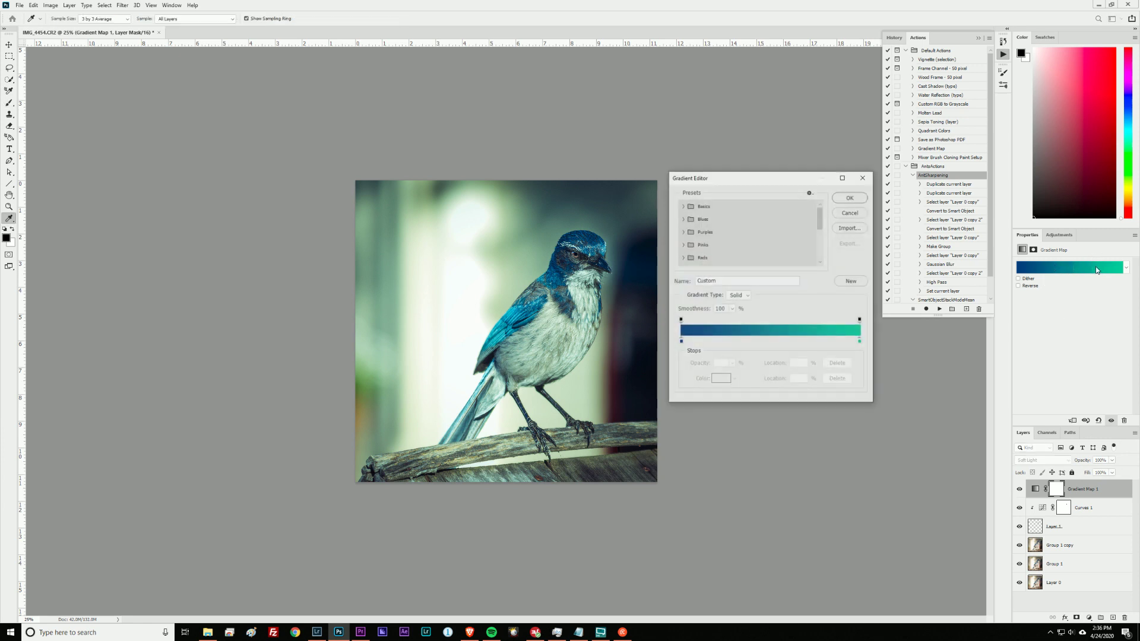
pyautogui.click(860, 342)
pyautogui.click(723, 382)
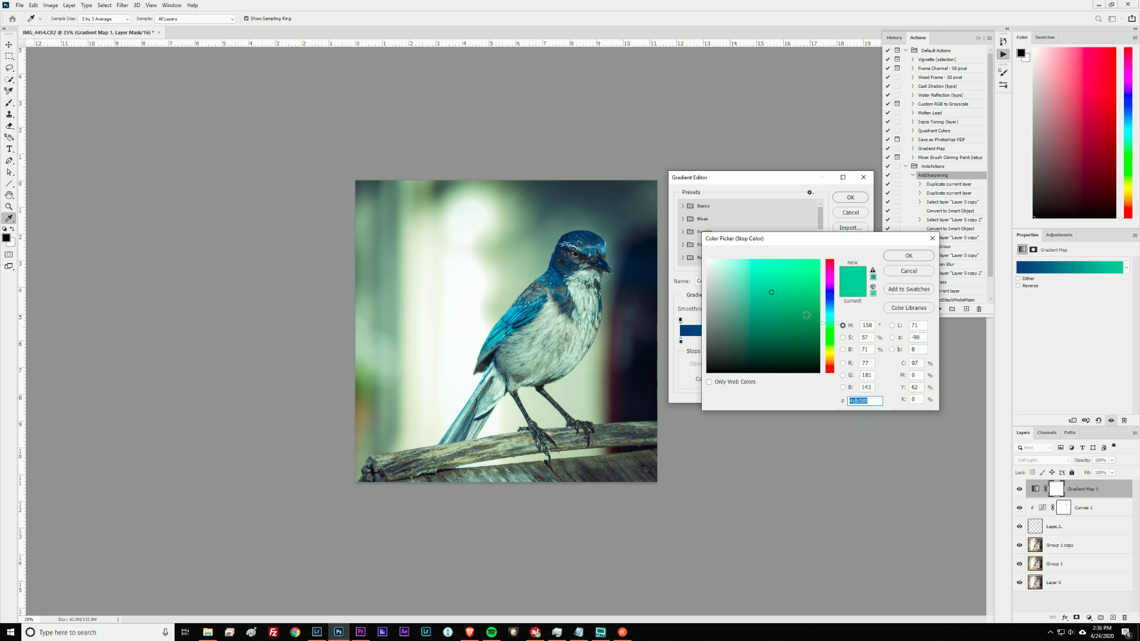
pyautogui.click(830, 354)
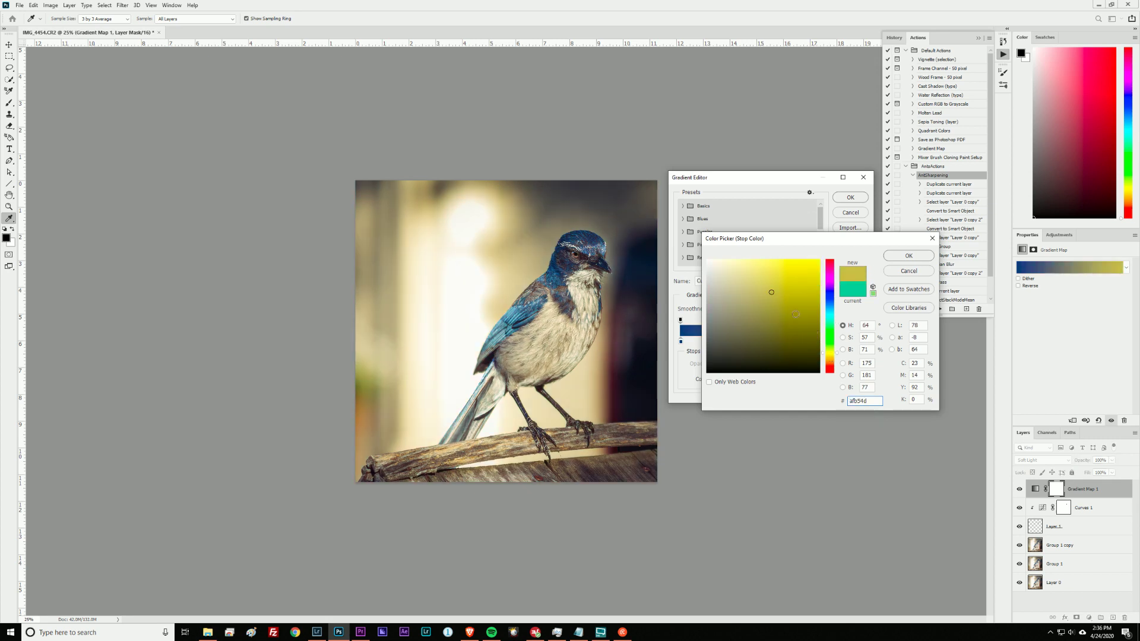
pyautogui.moveTo(770, 279)
pyautogui.mouseDown()
pyautogui.moveTo(780, 268)
pyautogui.moveTo(763, 315)
pyautogui.mouseUp()
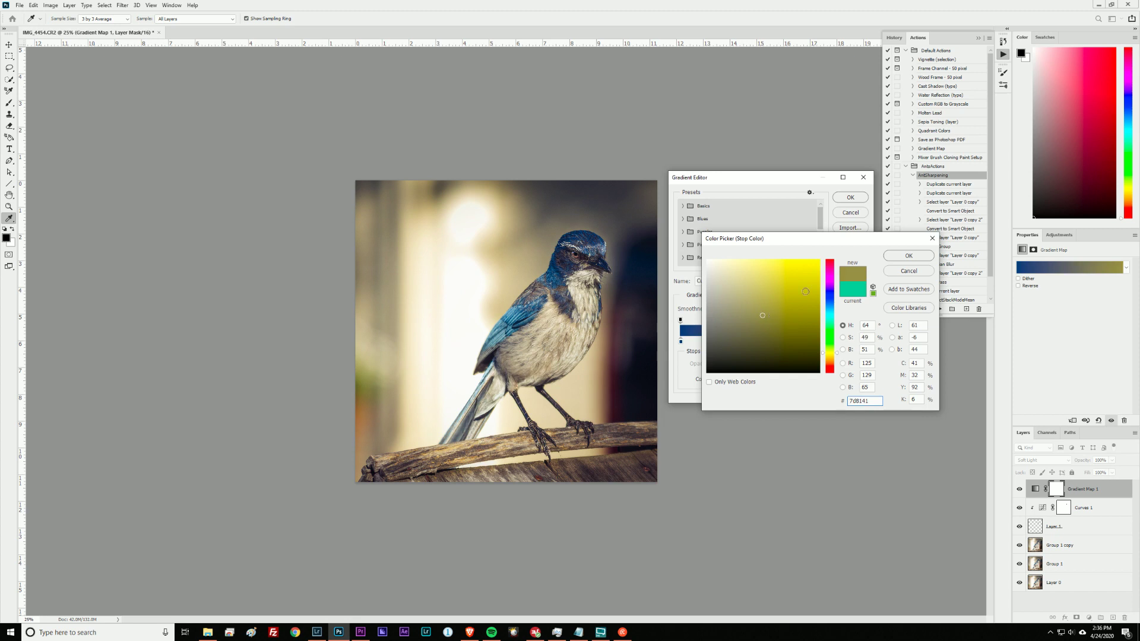
pyautogui.moveTo(804, 275); pyautogui.dragTo(785, 282)
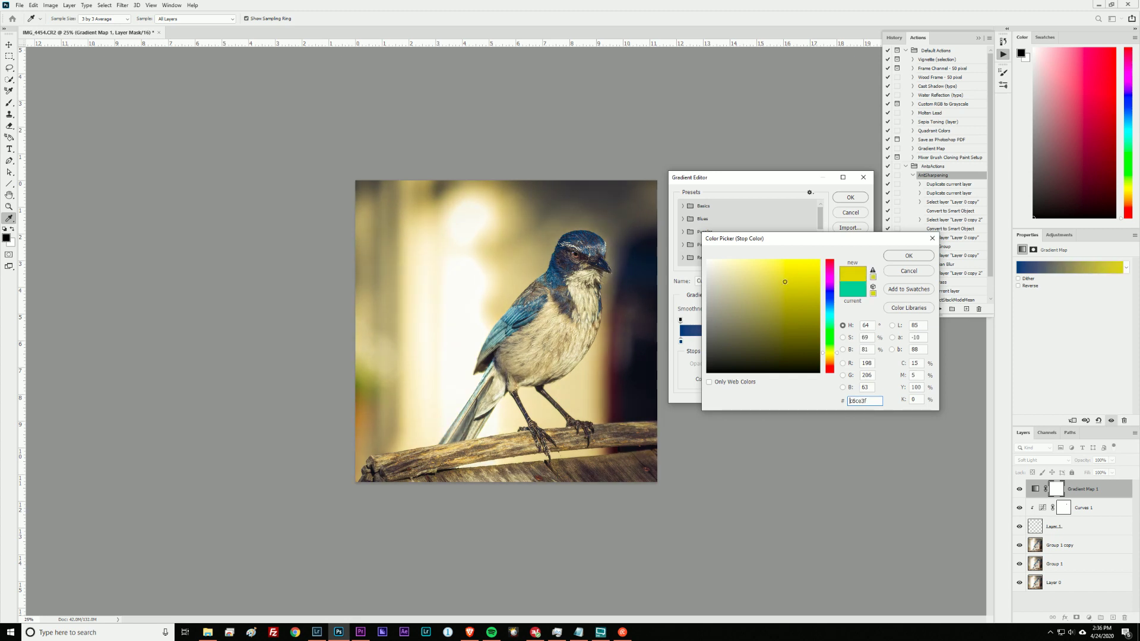
pyautogui.click(909, 256)
pyautogui.click(861, 197)
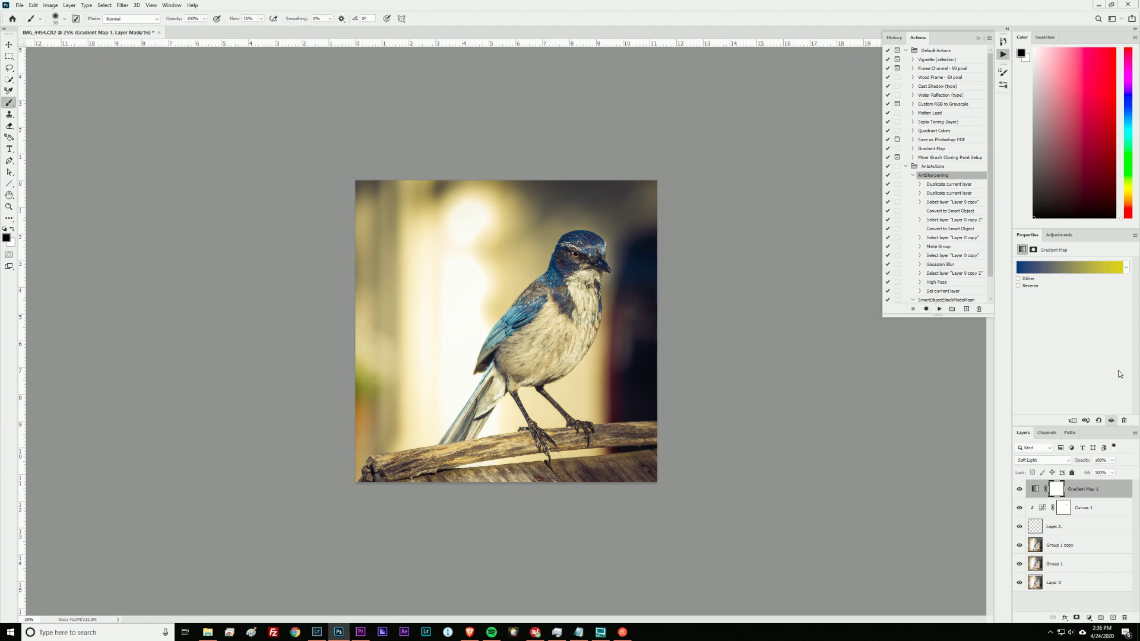
# Step: Hide and show the Gradient Map layer twice to compare the photo with and without the yellow-blue grading
pyautogui.click(1020, 490)
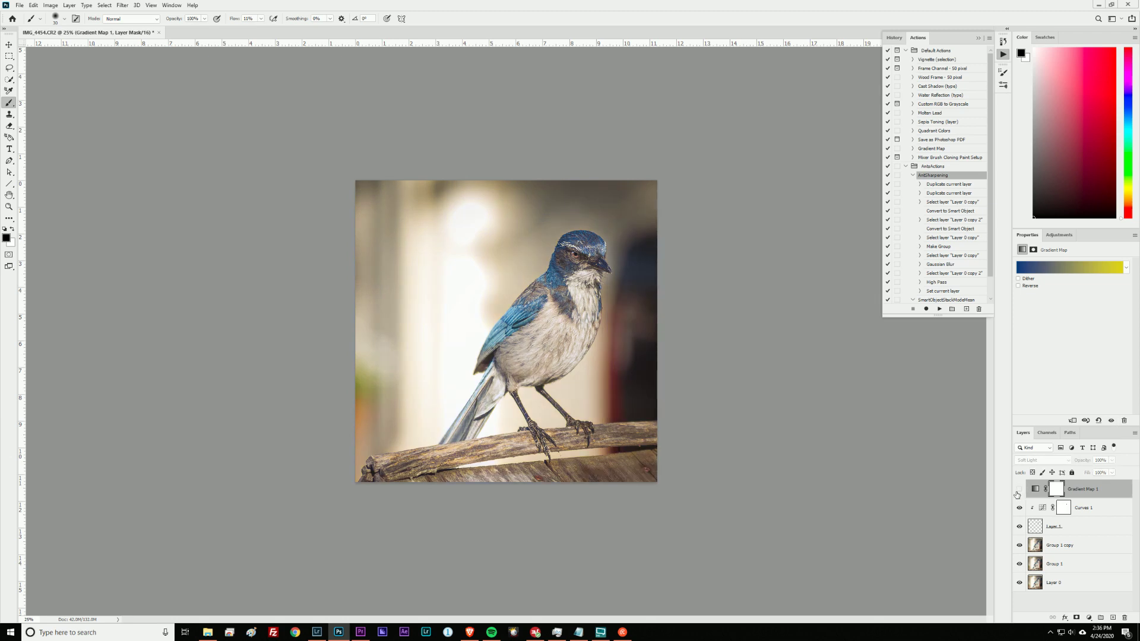
pyautogui.click(1020, 489)
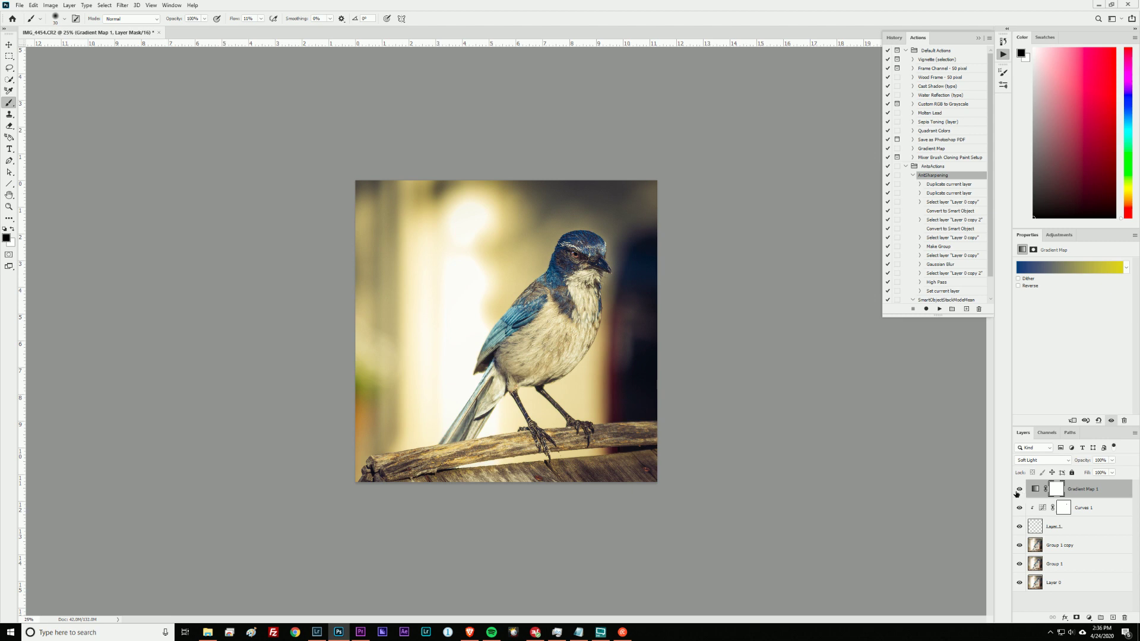
pyautogui.click(1018, 492)
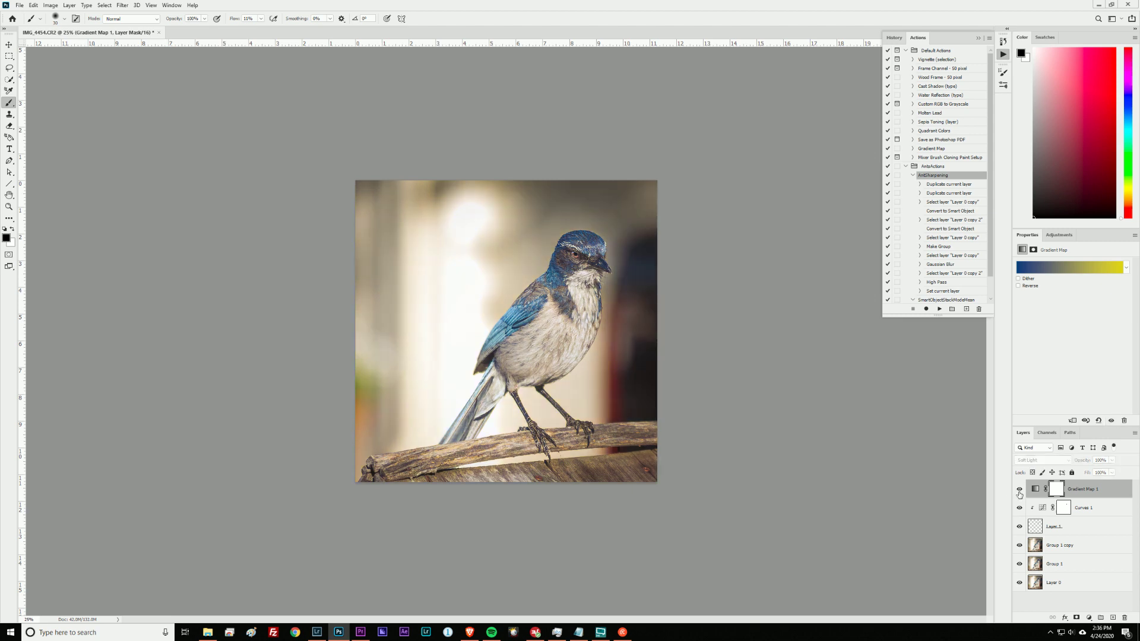
pyautogui.click(1018, 491)
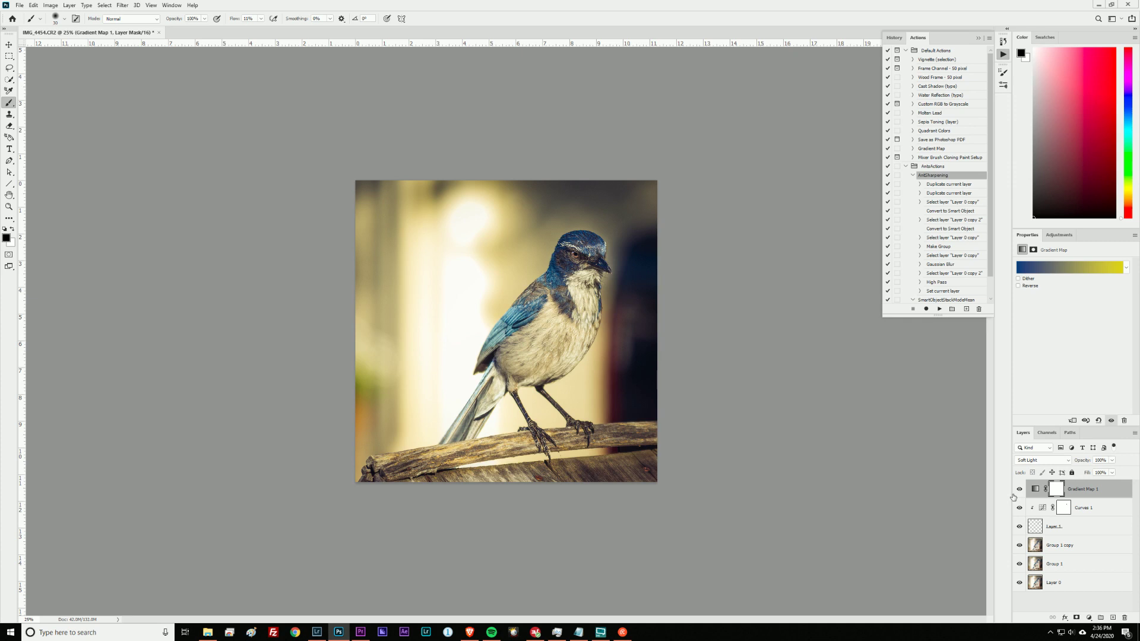
# Step: Reopen the gradient for editing and copy the hex code c5cd40 from the highlight colour stop
pyautogui.click(1110, 269)
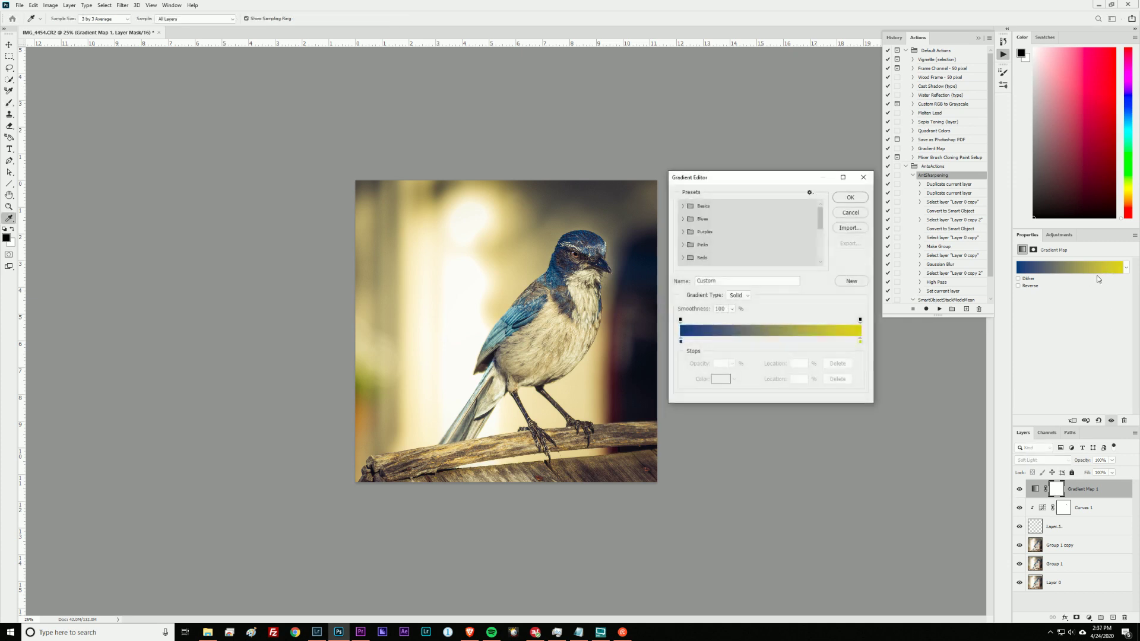
pyautogui.click(860, 342)
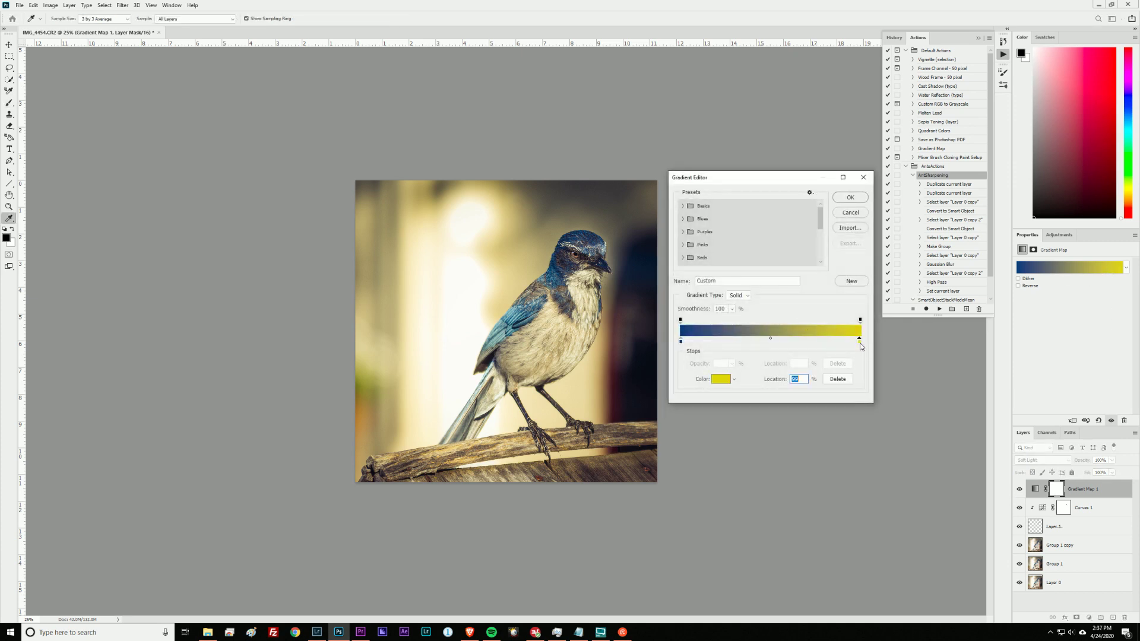
pyautogui.moveTo(858, 345); pyautogui.dragTo(863, 346)
pyautogui.click(714, 378)
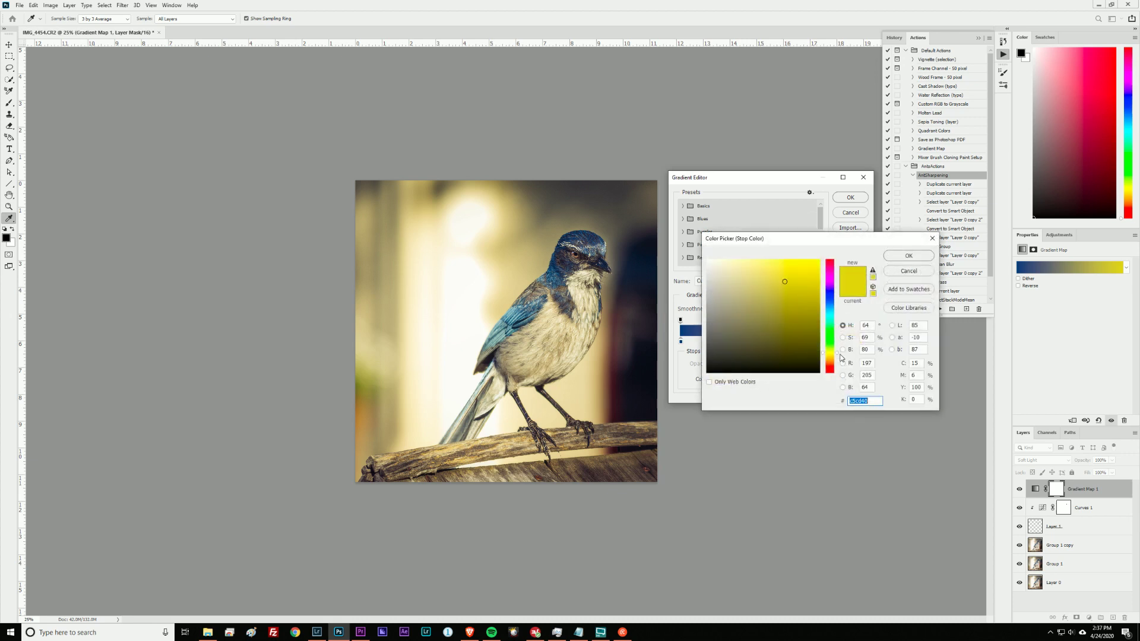
pyautogui.click(873, 400)
pyautogui.moveTo(873, 401); pyautogui.dragTo(835, 403)
pyautogui.hotkey('ctrl', 'c')
# Step: Find Notepad through the Windows search and launch it
pyautogui.press('super')
pyautogui.write('note')
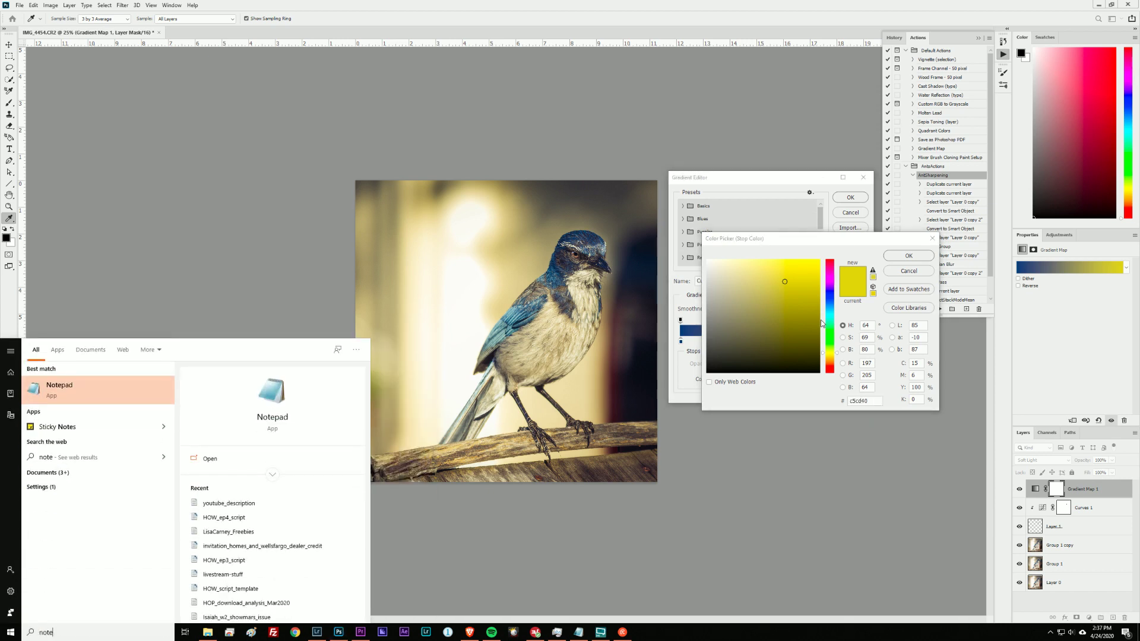
pyautogui.press('Return')
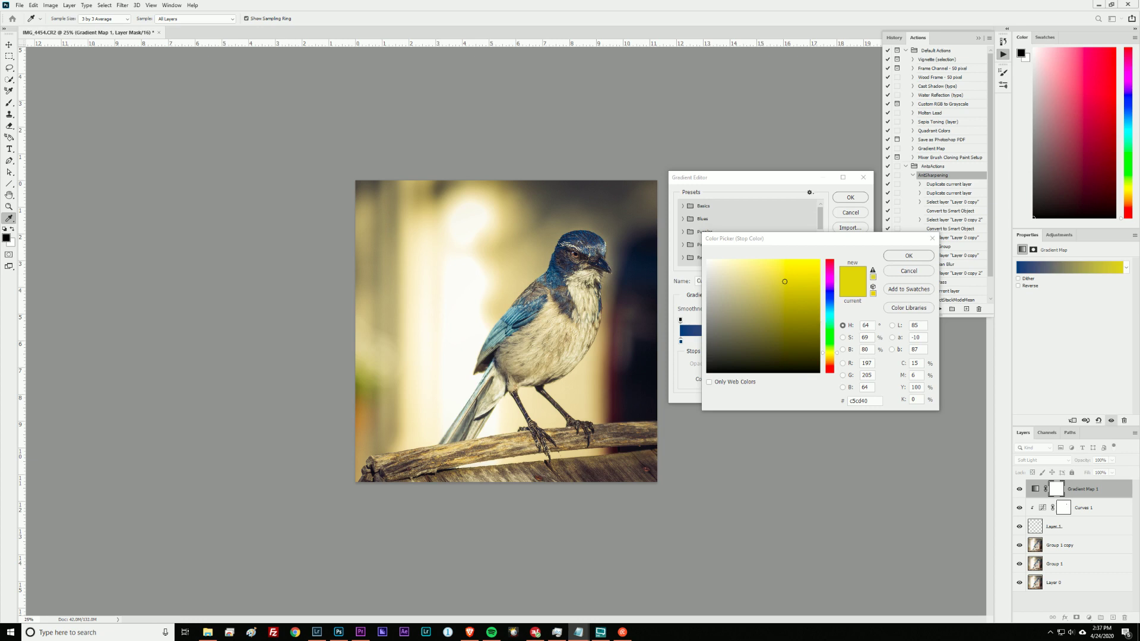
# Step: Paste the stop colour's hex code c5cd40 into the Notepad note, reposition its window, and return to Photoshop
pyautogui.hotkey('ctrl', 'v')
pyautogui.moveTo(784, 58); pyautogui.dragTo(831, 157)
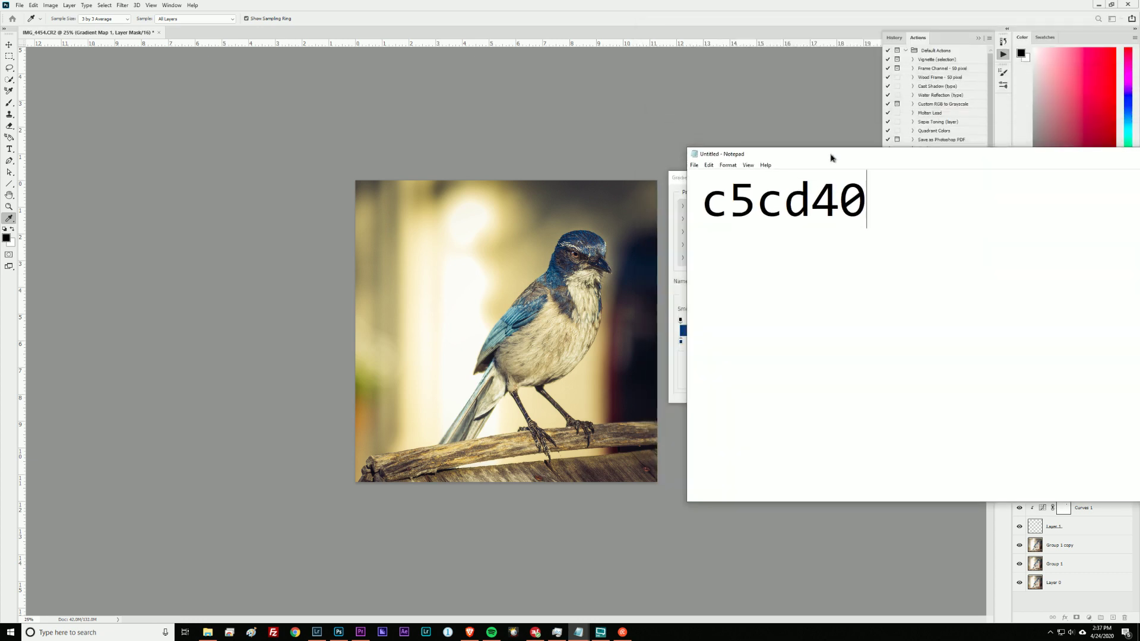
pyautogui.hotkey('alt', 'Tab')
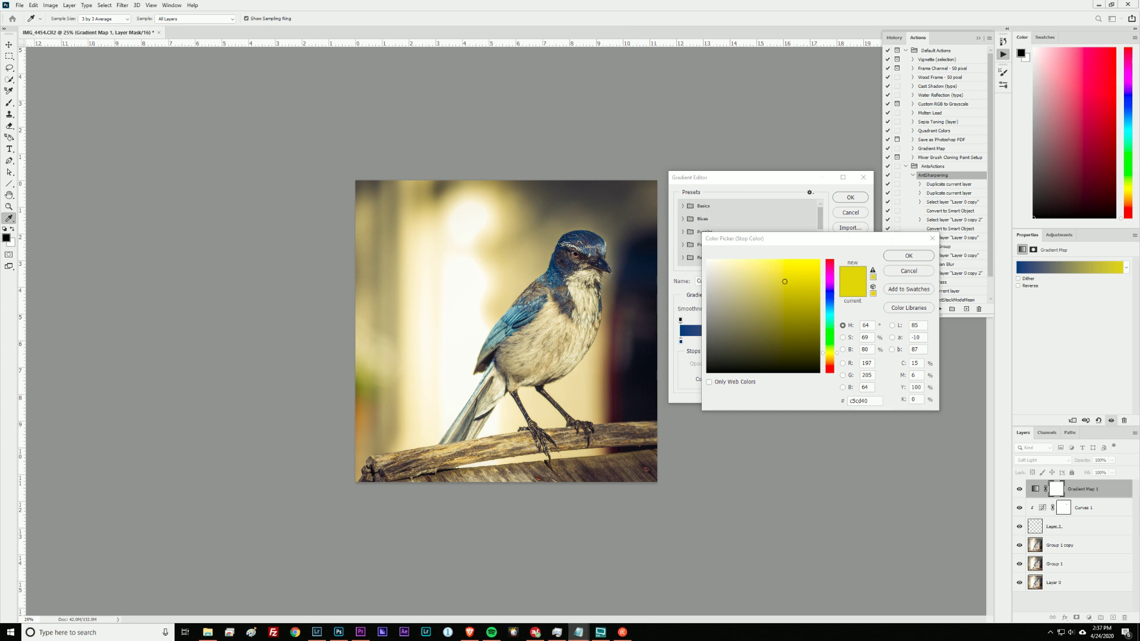
# Step: Try orange f98e2f for the gradient's 100% colour stop, and undo the colour change
pyautogui.click(830, 363)
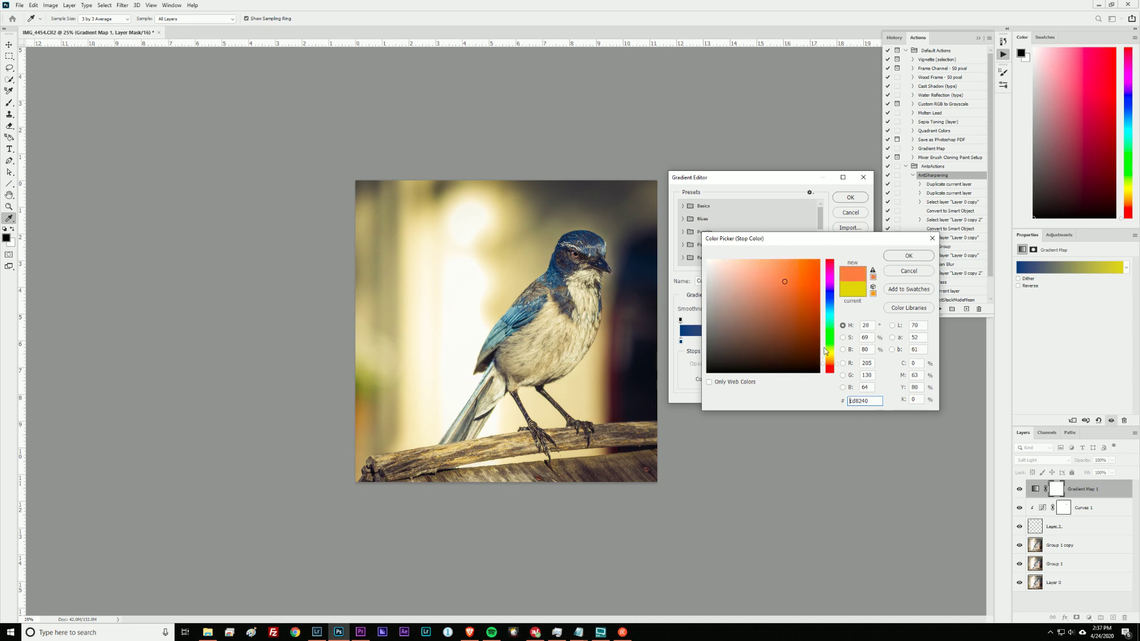
pyautogui.click(769, 264)
pyautogui.moveTo(769, 265)
pyautogui.mouseDown()
pyautogui.moveTo(797, 276)
pyautogui.moveTo(801, 264)
pyautogui.mouseUp()
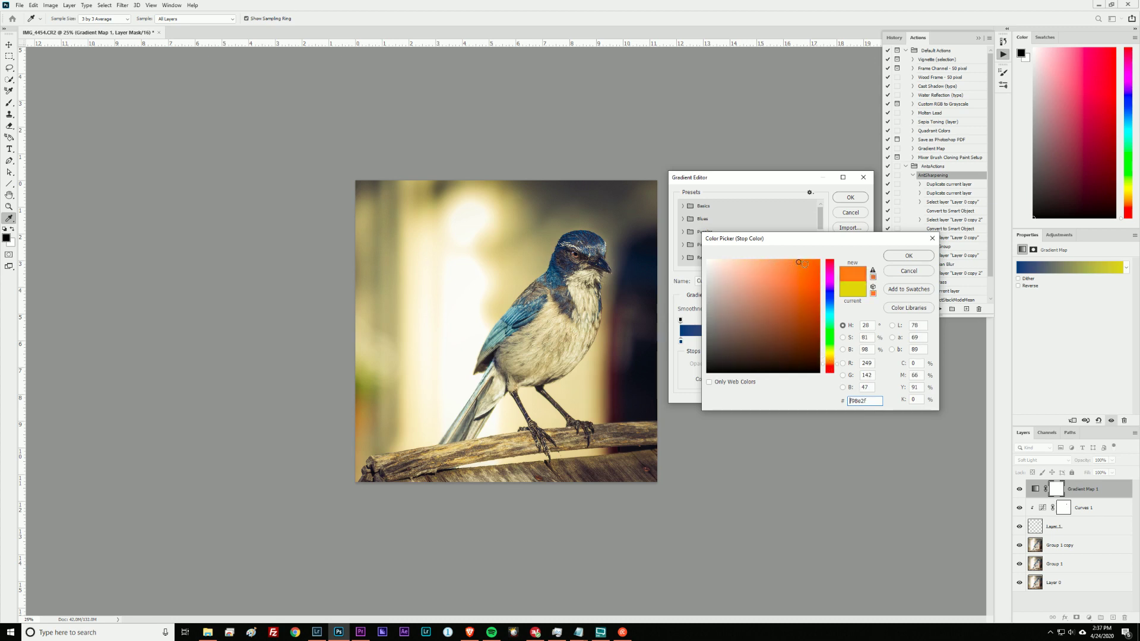
pyautogui.click(908, 256)
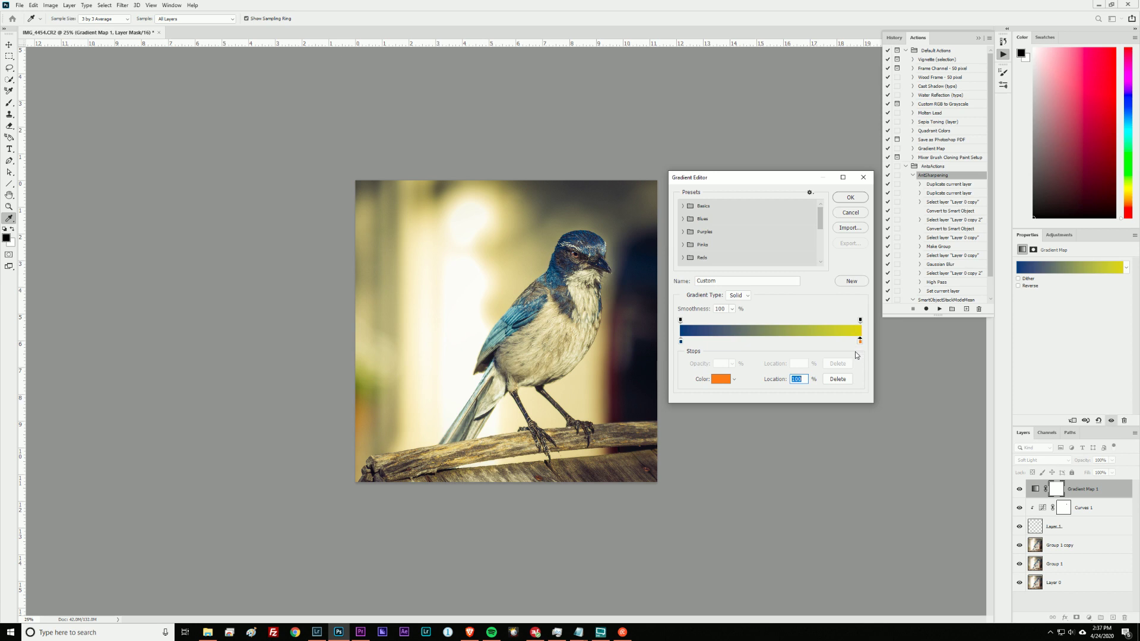
pyautogui.hotkey('ctrl', 'z')
pyautogui.press('BackSpace')
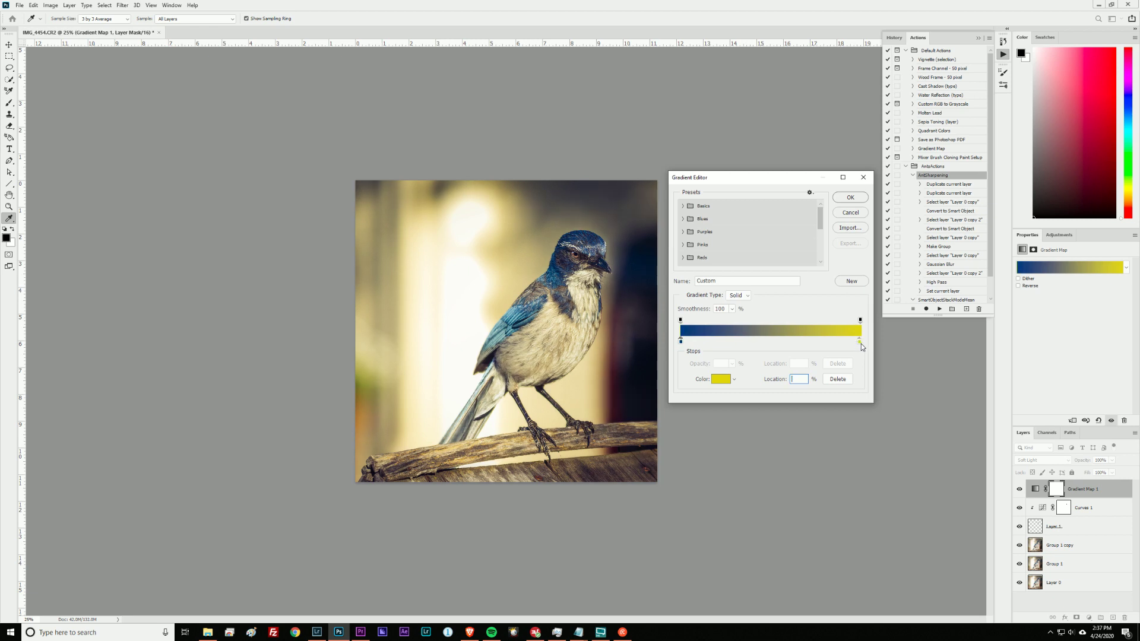
# Step: Recolour the gradient's 100% stop to bright yellow edeb3e and accept the edited gradient map
pyautogui.click(859, 343)
pyautogui.click(722, 381)
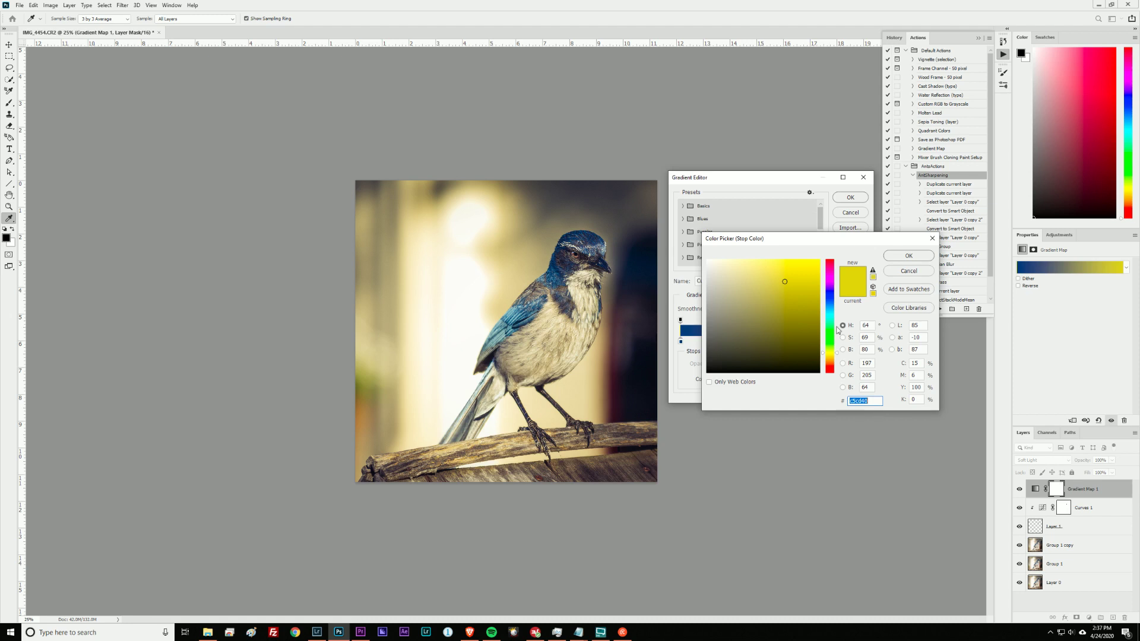
pyautogui.click(830, 359)
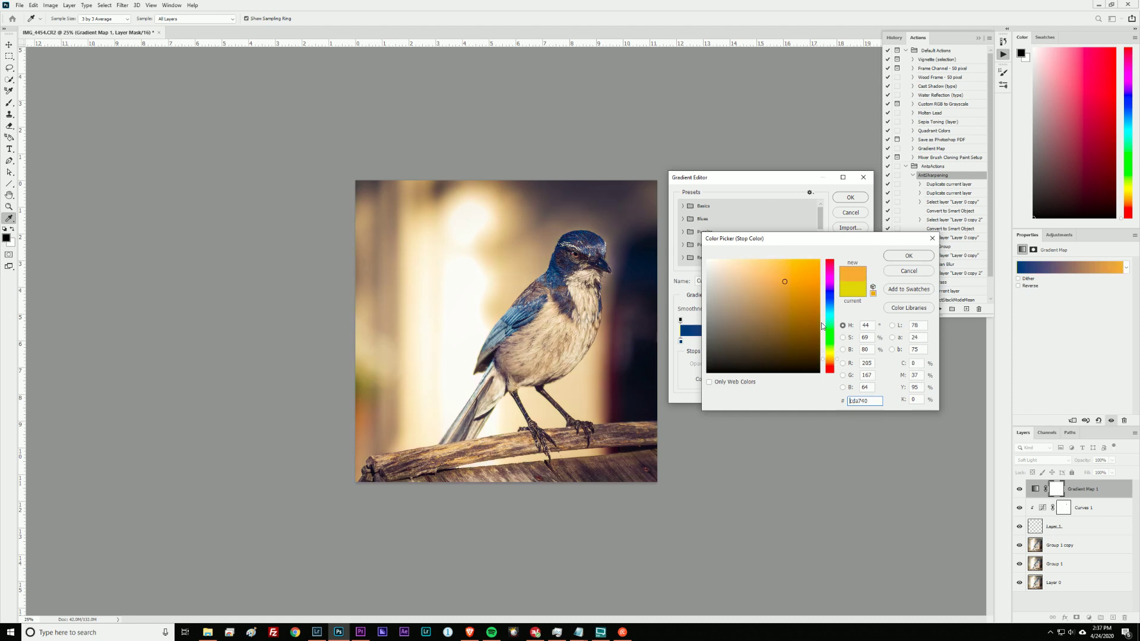
pyautogui.moveTo(804, 273)
pyautogui.mouseDown()
pyautogui.moveTo(789, 268)
pyautogui.moveTo(815, 265)
pyautogui.mouseUp()
pyautogui.click(834, 363)
pyautogui.moveTo(835, 364); pyautogui.dragTo(839, 356)
pyautogui.moveTo(784, 285)
pyautogui.mouseDown()
pyautogui.moveTo(790, 296)
pyautogui.moveTo(766, 269)
pyautogui.mouseUp()
pyautogui.click(839, 354)
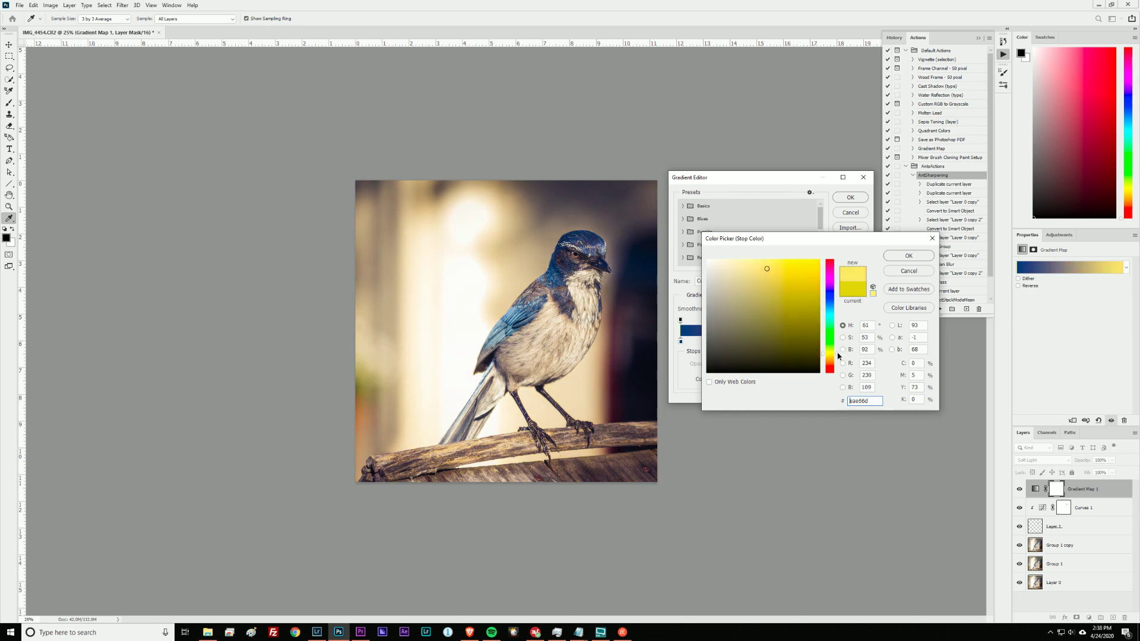
pyautogui.moveTo(832, 356); pyautogui.dragTo(833, 359)
pyautogui.moveTo(803, 284); pyautogui.dragTo(789, 267)
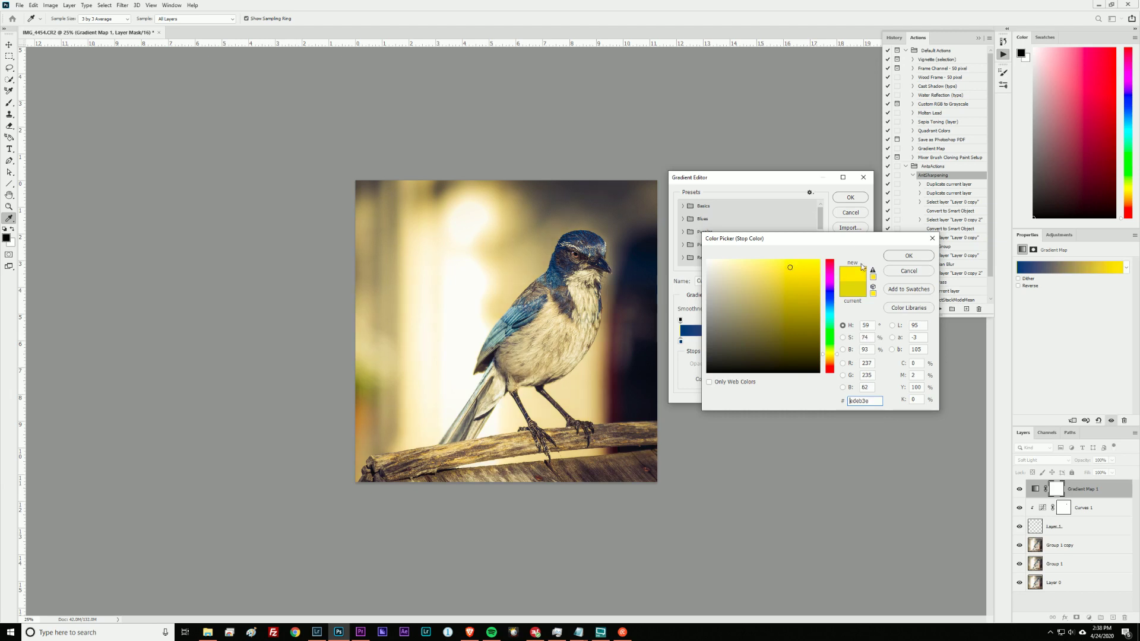
pyautogui.click(910, 262)
pyautogui.click(855, 205)
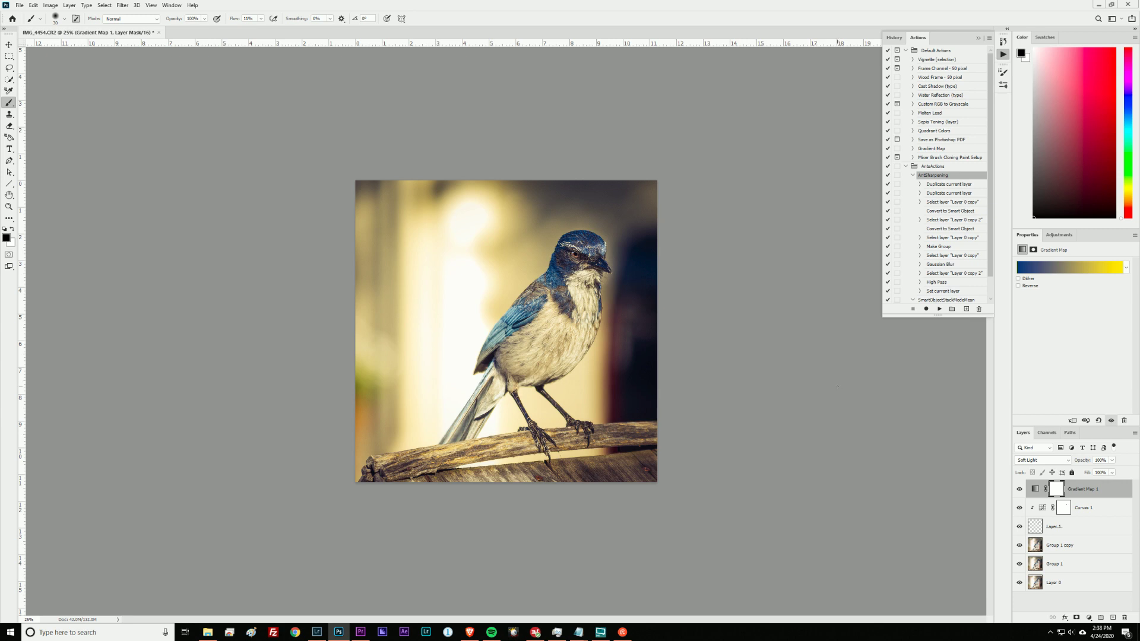
# Step: Undo the layer merge, and merge the five selected layers above Layer 0 into one again
pyautogui.hotkey('ctrl', '+')
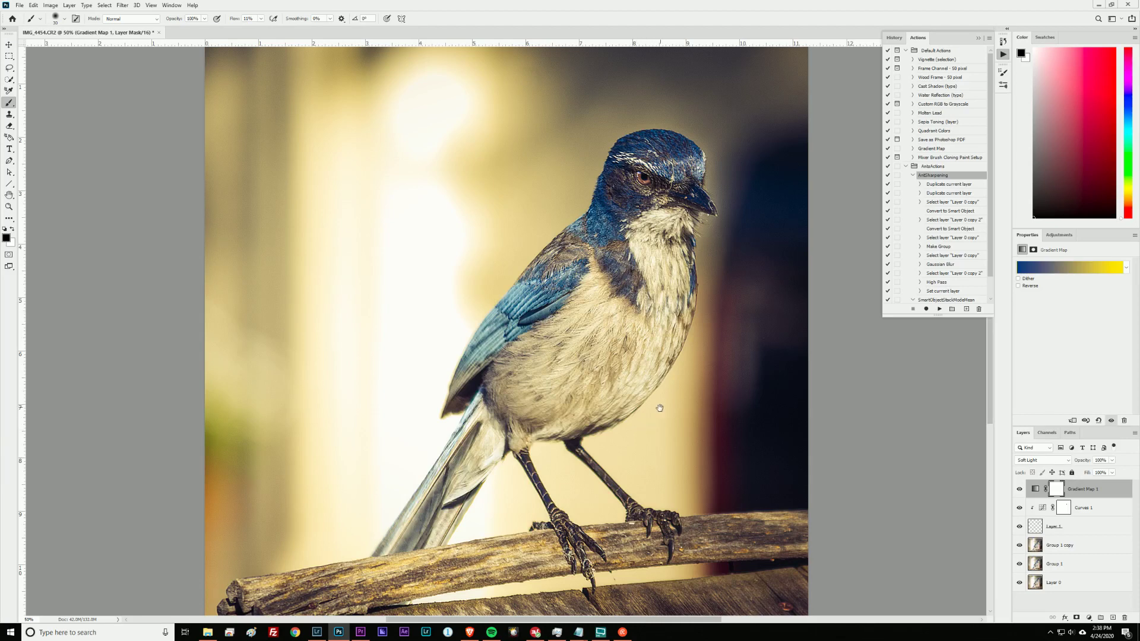
pyautogui.moveTo(602, 443); pyautogui.dragTo(643, 375)
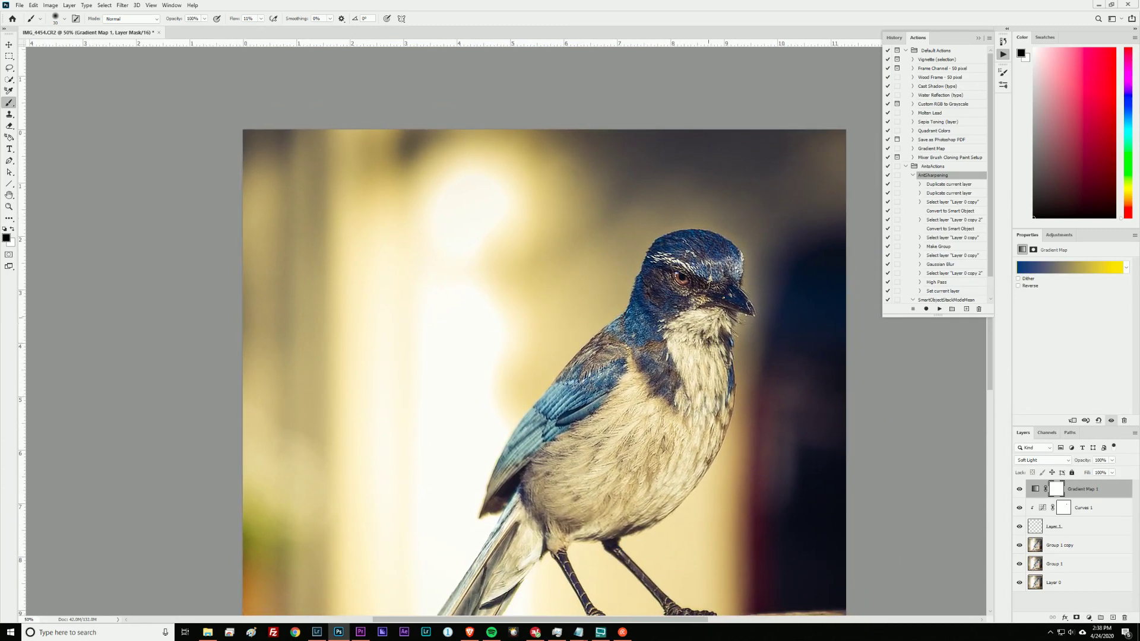
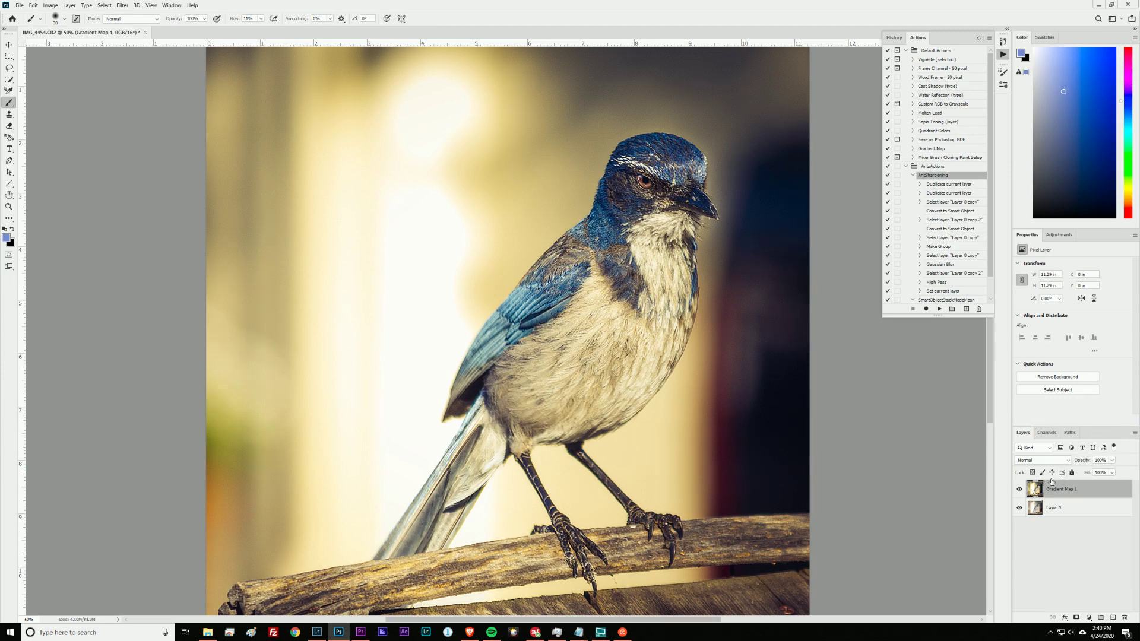
pyautogui.hotkey('ctrl', 'z')
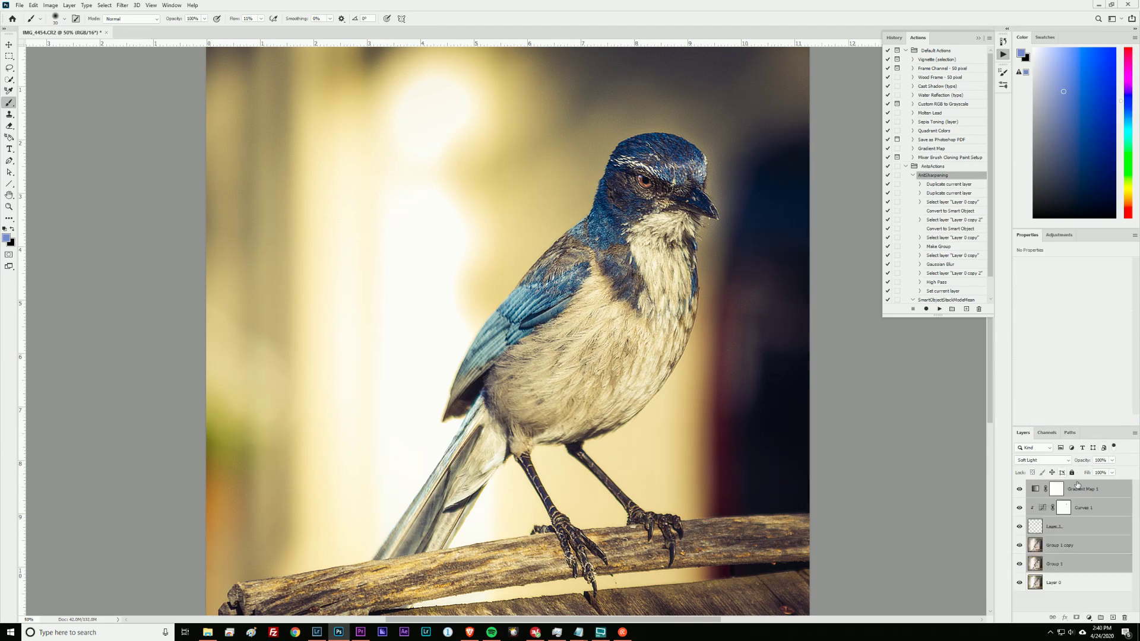
pyautogui.rightClick(1106, 525)
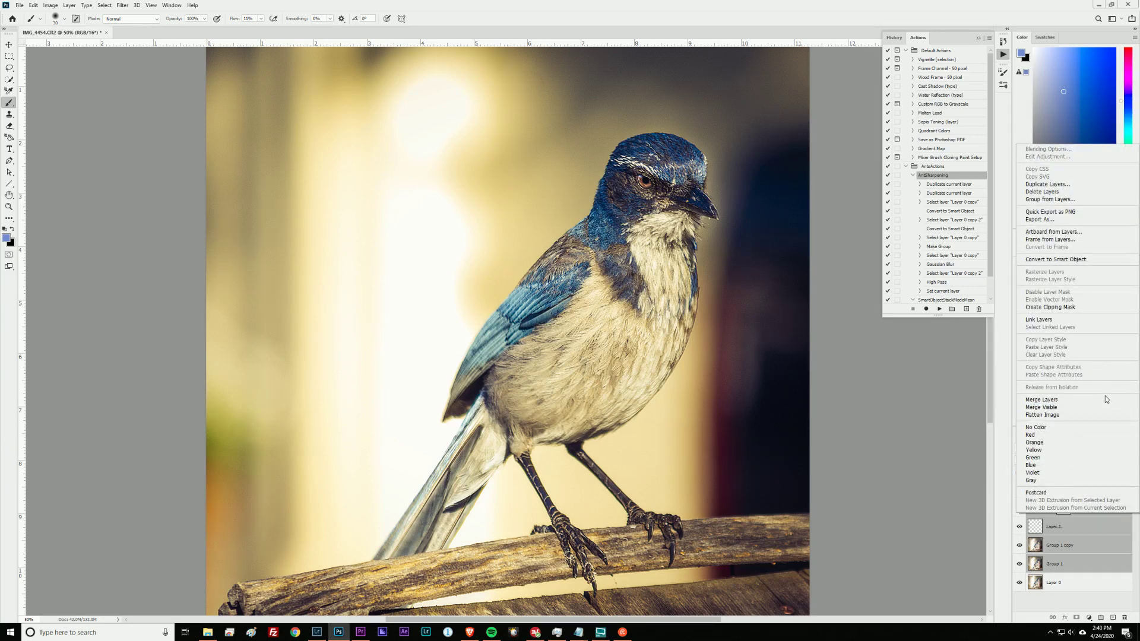
pyautogui.click(1106, 399)
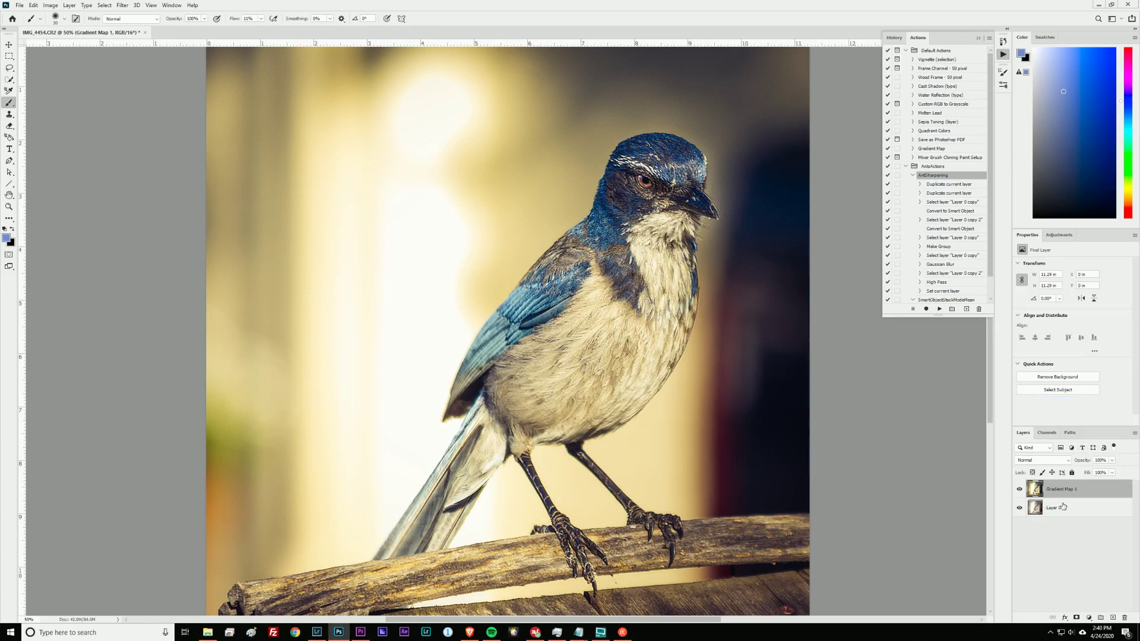
# Step: Duplicate the merged Gradient Map 1 layer and hide the copy
pyautogui.moveTo(1113, 492); pyautogui.dragTo(1124, 617)
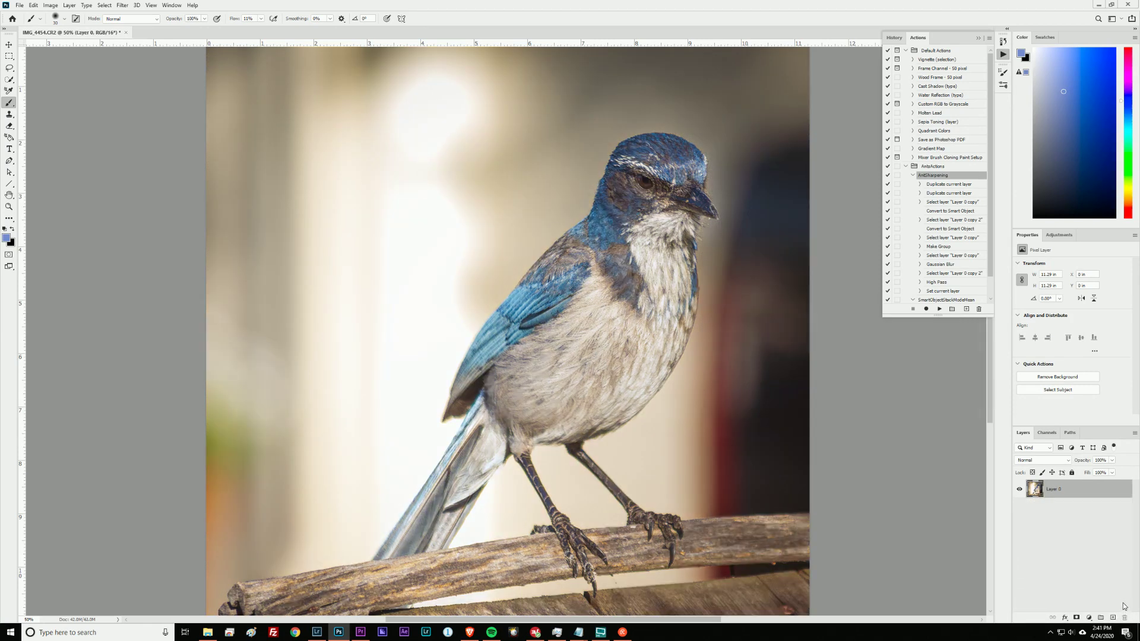
pyautogui.hotkey('ctrl', 'z')
pyautogui.moveTo(1077, 490); pyautogui.dragTo(1112, 616)
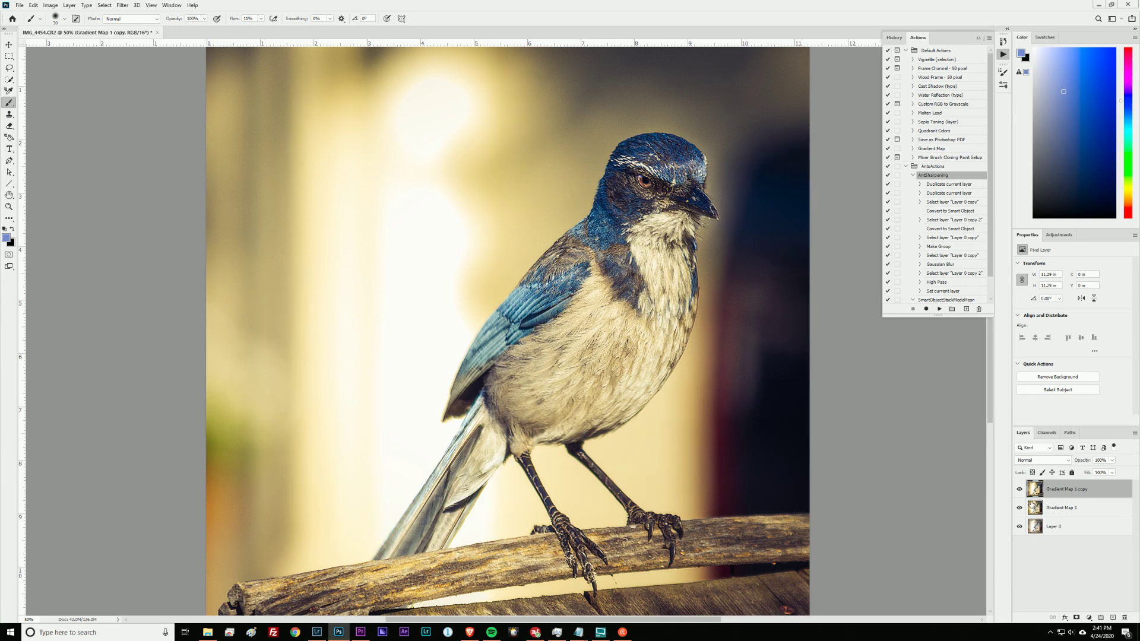
pyautogui.click(1019, 490)
# Step: Convert the original merged Gradient Map 1 layer to a smart object
pyautogui.click(1066, 513)
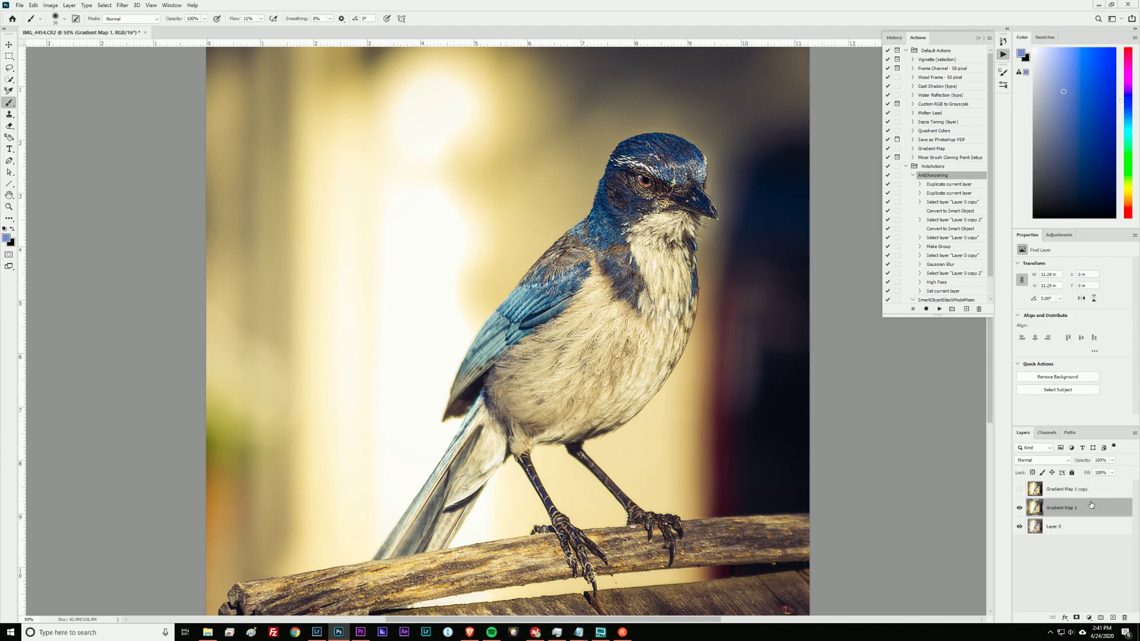
pyautogui.rightClick(1108, 509)
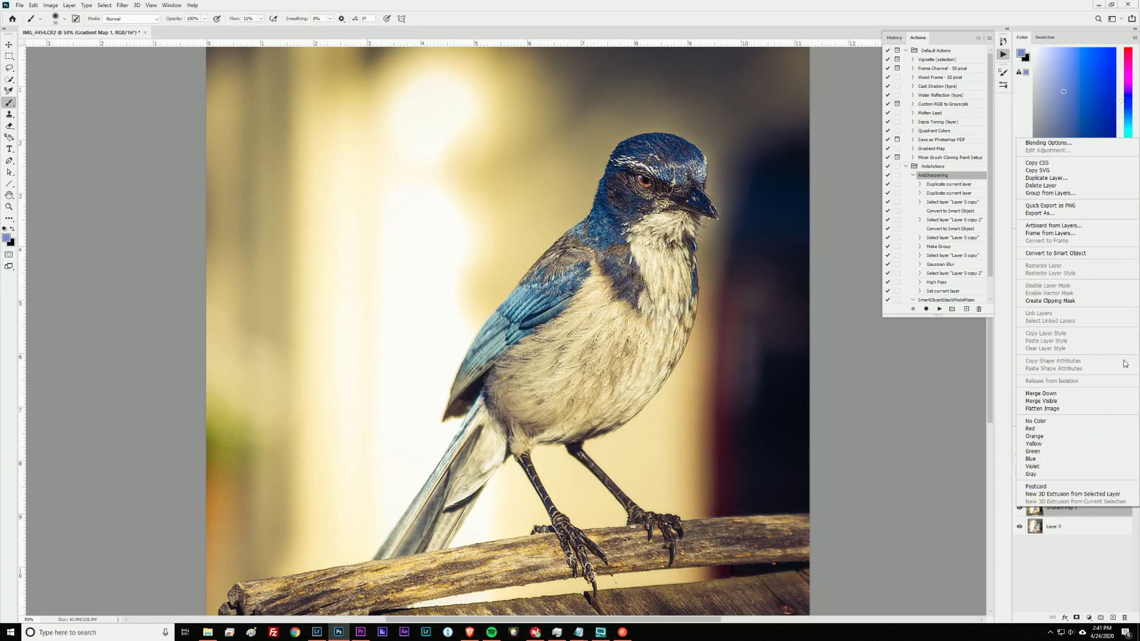
pyautogui.click(1080, 254)
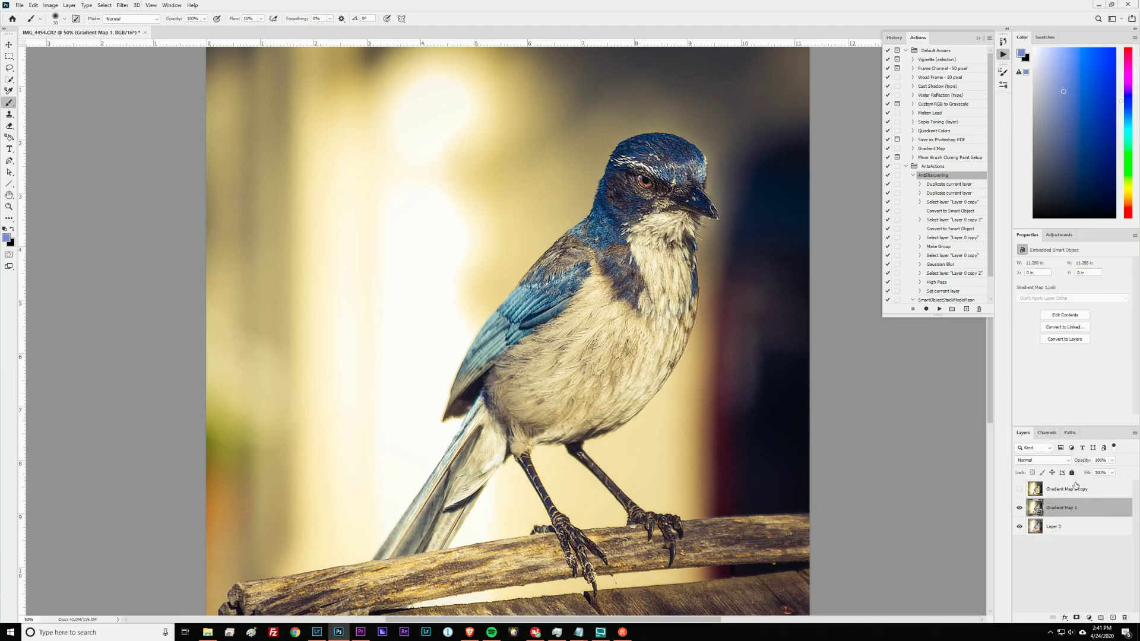
# Step: Apply a light Gaussian Blur with a radius of only a few pixels to the Gradient Map 1 smart object
pyautogui.click(123, 7)
pyautogui.moveTo(215, 108)
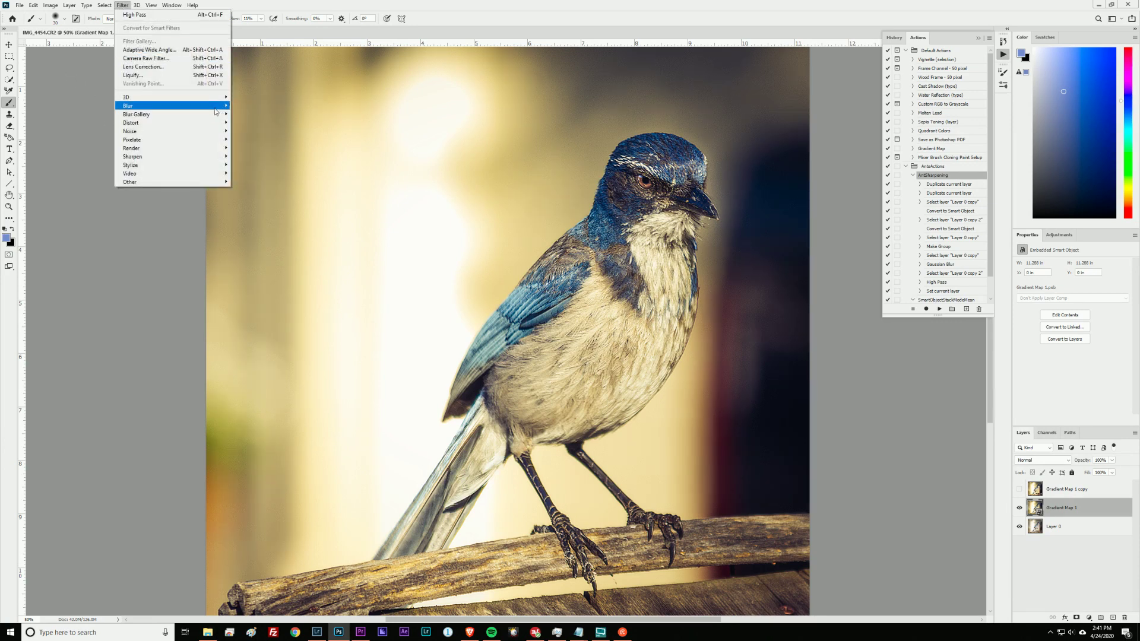
pyautogui.click(255, 138)
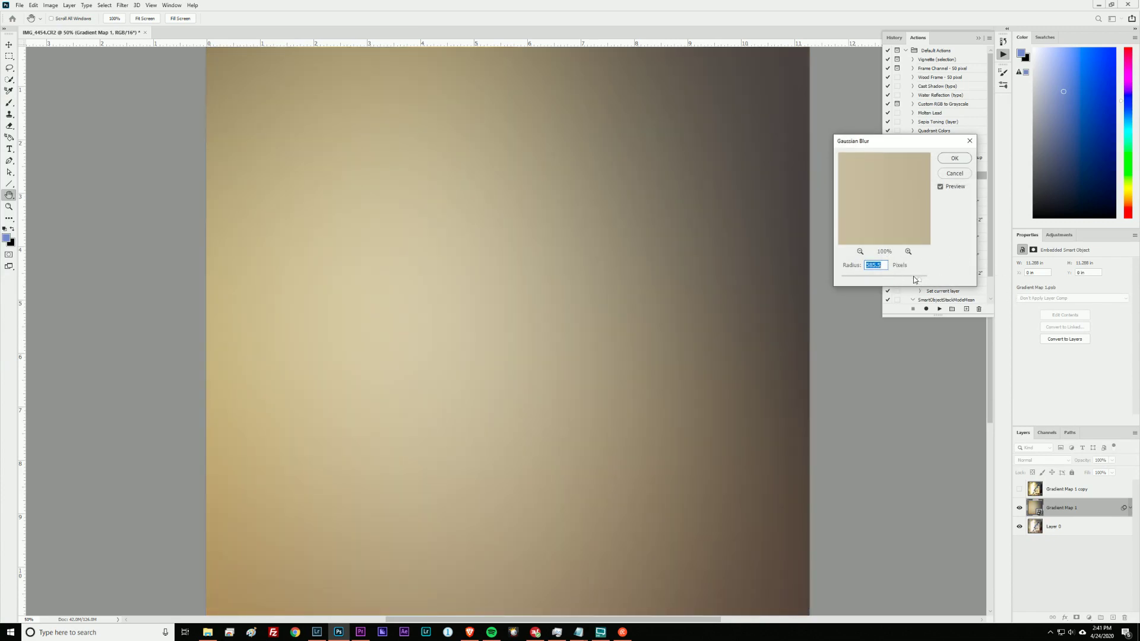
pyautogui.hotkey('ctrl', '-')
pyautogui.moveTo(918, 282); pyautogui.dragTo(857, 283)
pyautogui.click(847, 282)
pyautogui.moveTo(861, 283); pyautogui.dragTo(850, 284)
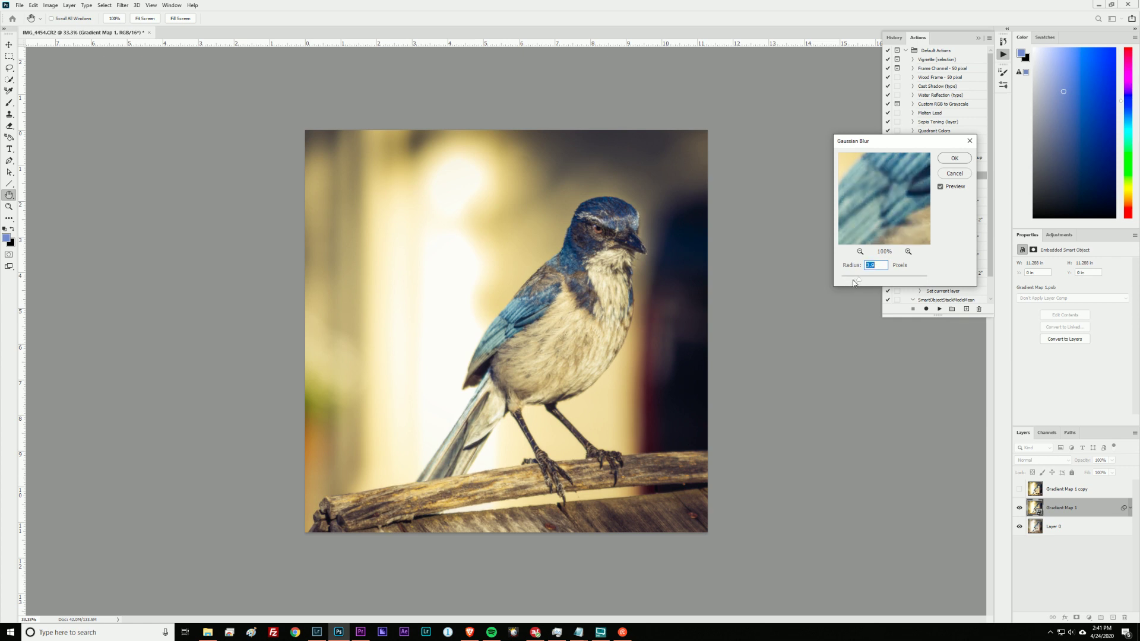
pyautogui.moveTo(856, 283); pyautogui.dragTo(854, 283)
pyautogui.click(955, 158)
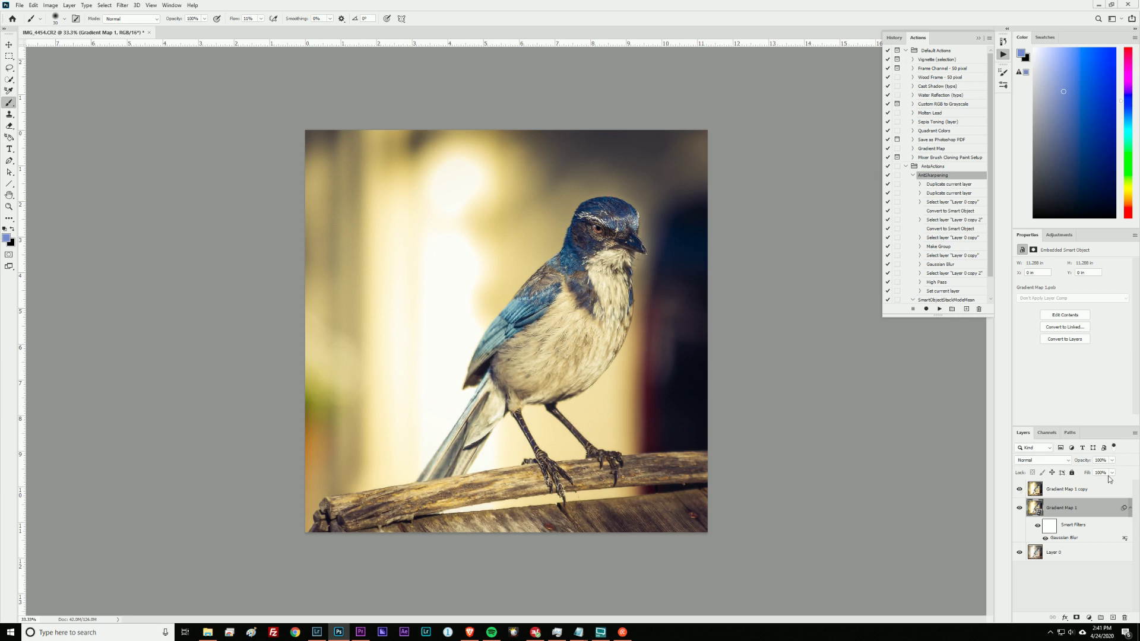
# Step: Add a layer mask to Gradient Map 1 copy, and enlarge the brush with its flow set to 4%
pyautogui.click(1076, 490)
pyautogui.click(1077, 618)
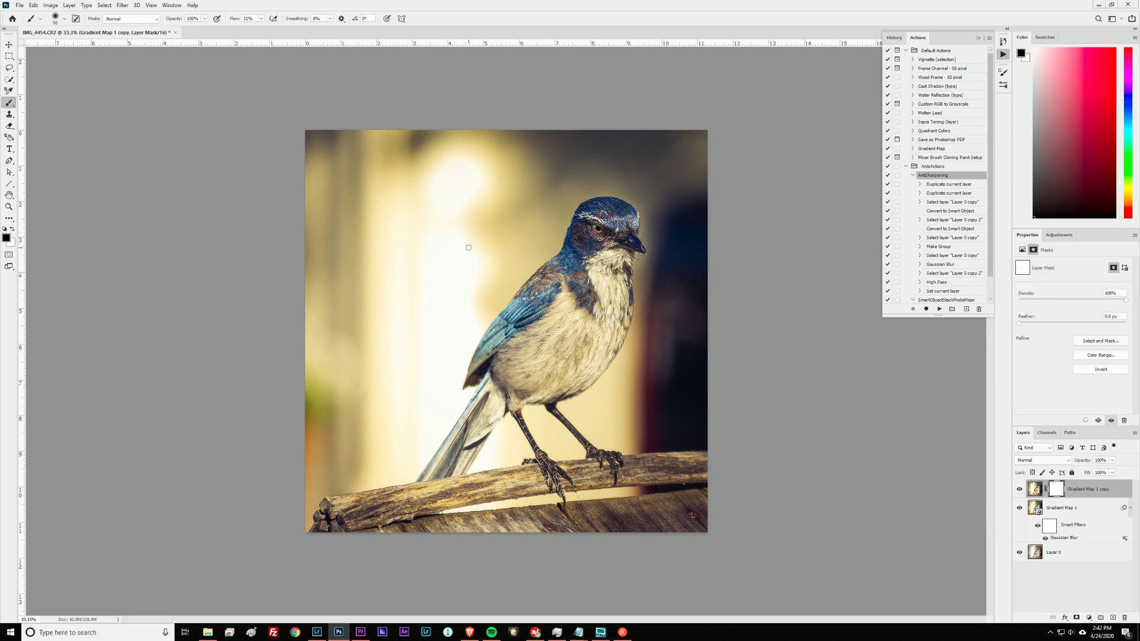
pyautogui.press(']')
pyautogui.press(']')
pyautogui.press(']')
pyautogui.press(']')
pyautogui.press(']')
pyautogui.press(']')
pyautogui.press(']')
pyautogui.click(260, 19)
pyautogui.click(589, 22)
# Step: Paint black on the copy's layer mask around the bird's back and the nearby background to reveal the blurred layer
pyautogui.hotkey('ctrl', '+')
pyautogui.hotkey('ctrl', '+')
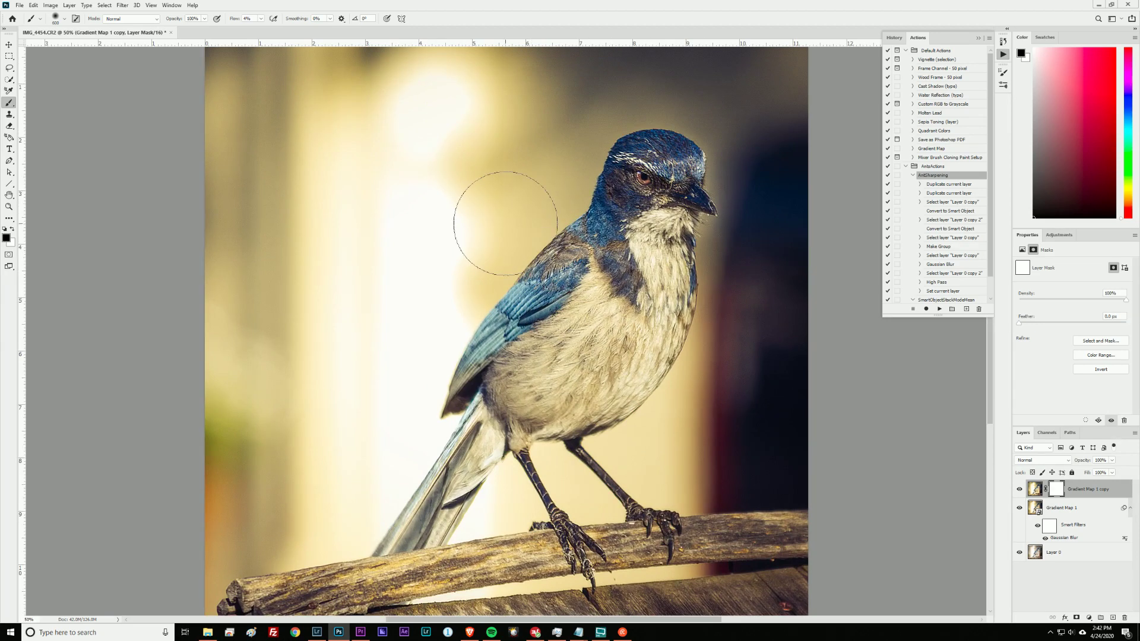
pyautogui.moveTo(534, 260)
pyautogui.mouseDown()
pyautogui.moveTo(575, 254)
pyautogui.moveTo(511, 263)
pyautogui.mouseUp()
pyautogui.moveTo(600, 539); pyautogui.dragTo(653, 438)
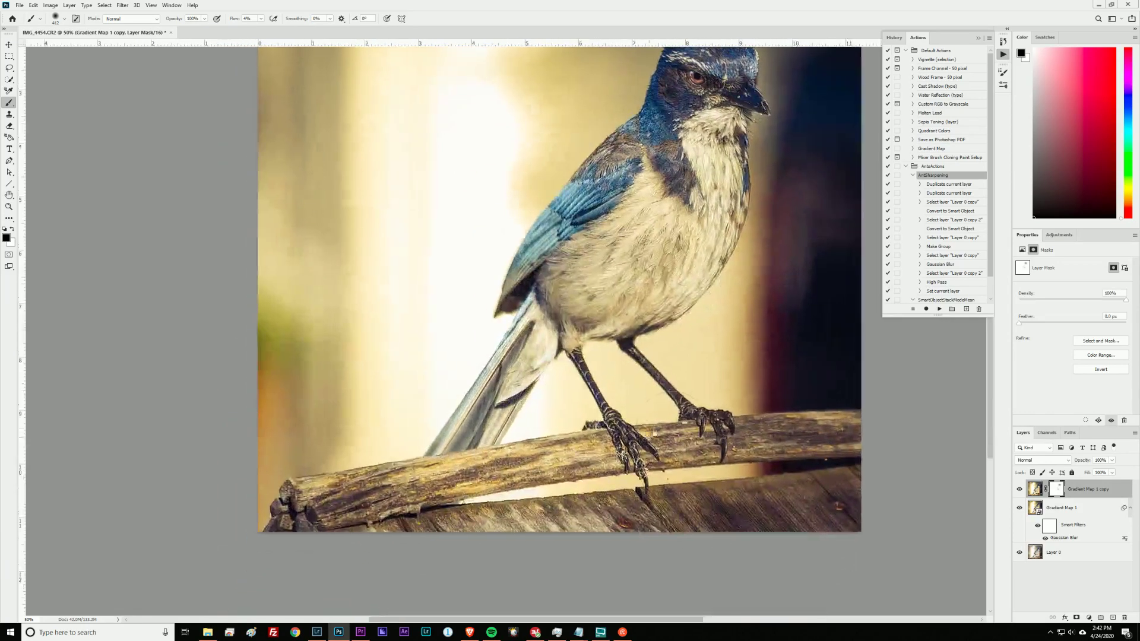
pyautogui.moveTo(659, 282)
pyautogui.mouseDown()
pyautogui.moveTo(752, 260)
pyautogui.moveTo(743, 243)
pyautogui.moveTo(729, 245)
pyautogui.moveTo(735, 195)
pyautogui.moveTo(693, 267)
pyautogui.moveTo(590, 326)
pyautogui.moveTo(562, 326)
pyautogui.moveTo(546, 253)
pyautogui.moveTo(588, 226)
pyautogui.mouseUp()
pyautogui.moveTo(540, 172)
pyautogui.mouseDown()
pyautogui.moveTo(600, 273)
pyautogui.moveTo(570, 386)
pyautogui.moveTo(543, 395)
pyautogui.moveTo(537, 371)
pyautogui.mouseUp()
# Step: Enlarge the brush further and paint the mask broadly over the background on both sides of the bird
pyautogui.hotkey('ctrl', '-')
pyautogui.hotkey('ctrl', '-')
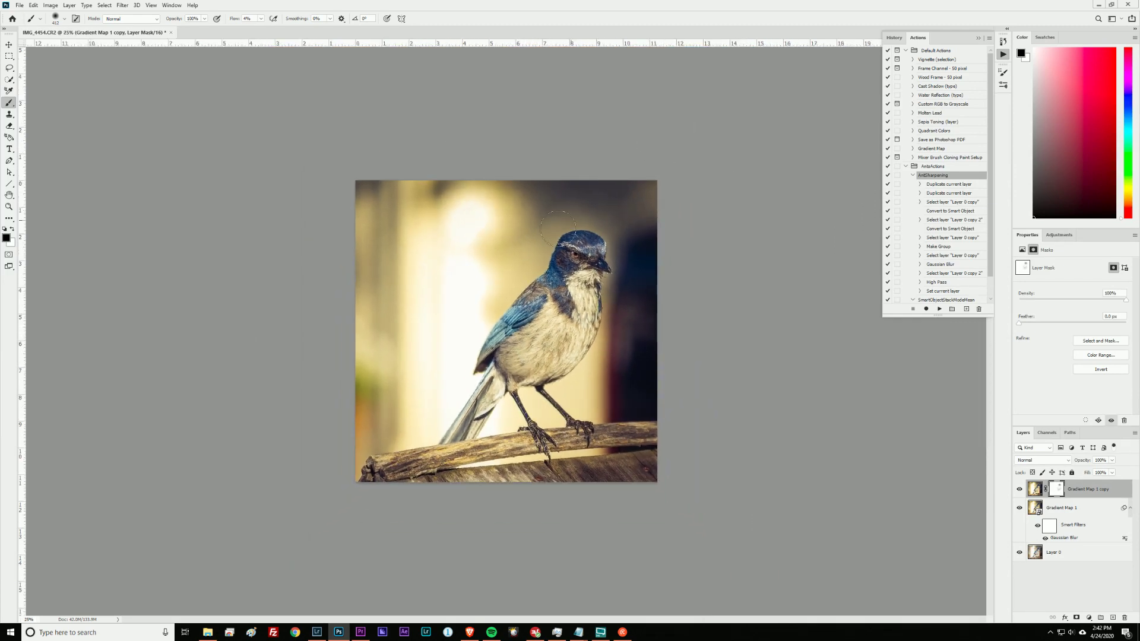
pyautogui.press(']')
pyautogui.press(']')
pyautogui.press(']')
pyautogui.press(']')
pyautogui.press(']')
pyautogui.press(']')
pyautogui.press(']')
pyautogui.moveTo(482, 225)
pyautogui.mouseDown()
pyautogui.moveTo(433, 217)
pyautogui.moveTo(387, 318)
pyautogui.moveTo(392, 335)
pyautogui.mouseUp()
pyautogui.moveTo(750, 330)
pyautogui.mouseDown()
pyautogui.moveTo(641, 397)
pyautogui.moveTo(656, 444)
pyautogui.mouseUp()
# Step: Shrink the brush and touch up the mask around the bird's shoulder and chest
pyautogui.press('[')
pyautogui.press('[')
pyautogui.press('[')
pyautogui.press('[')
pyautogui.press('[')
pyautogui.press('[')
pyautogui.press('[')
pyautogui.press('[')
pyautogui.press('[')
pyautogui.press('[')
pyautogui.press('[')
pyautogui.press('[')
pyautogui.press('[')
pyautogui.scroll(3, 501, 354)
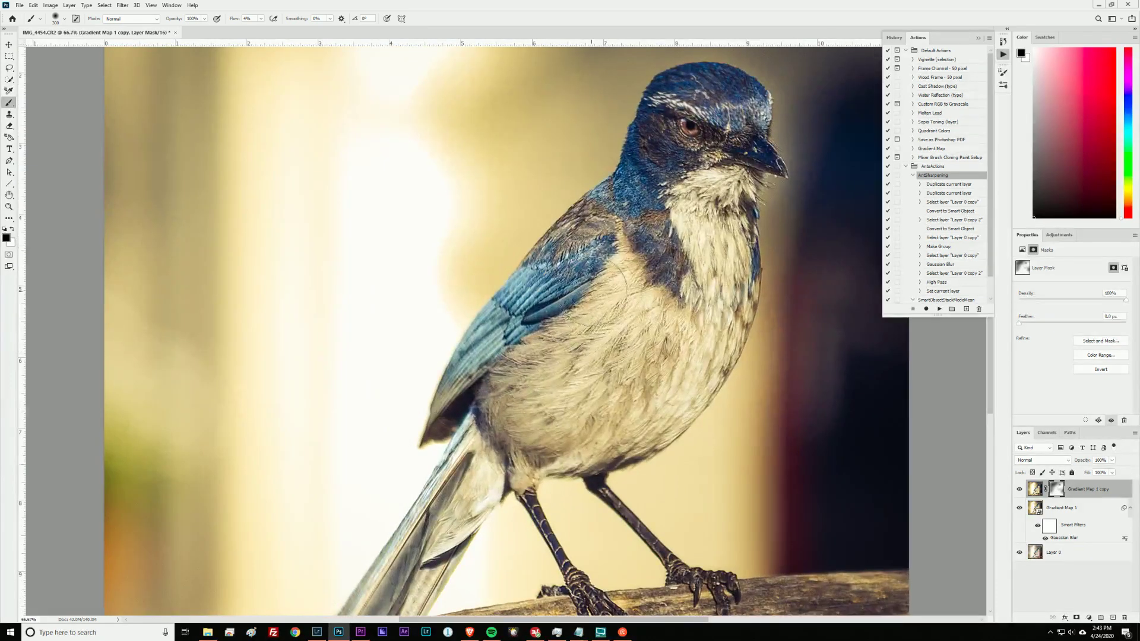
pyautogui.moveTo(618, 274)
pyautogui.mouseDown()
pyautogui.moveTo(641, 309)
pyautogui.moveTo(623, 303)
pyautogui.moveTo(635, 285)
pyautogui.mouseUp()
# Step: Compare the photo before and after by hiding and reshowing both Gradient Map layers at full-image view
pyautogui.hotkey('ctrl', '-')
pyautogui.hotkey('ctrl', '-')
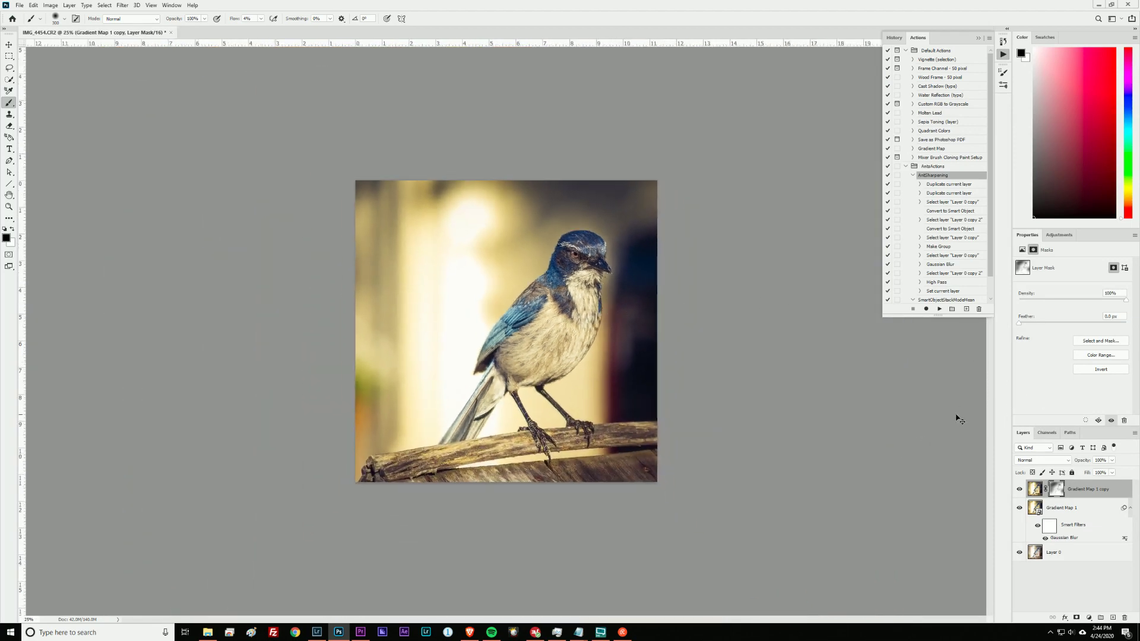
pyautogui.hotkey('ctrl', '+')
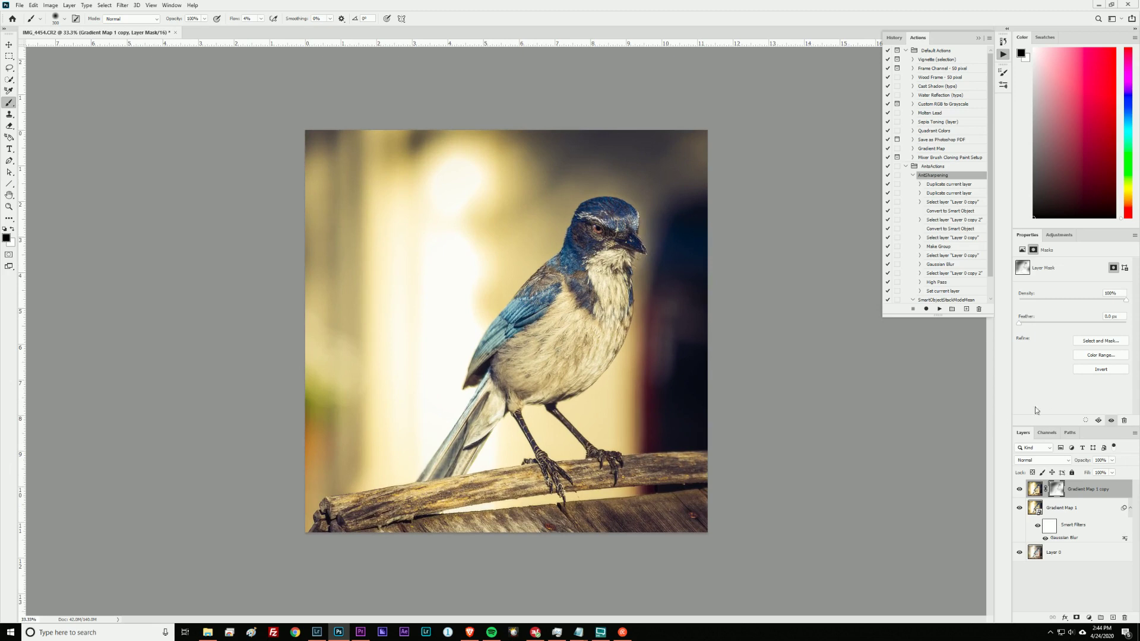
pyautogui.click(1020, 489)
pyautogui.click(1020, 508)
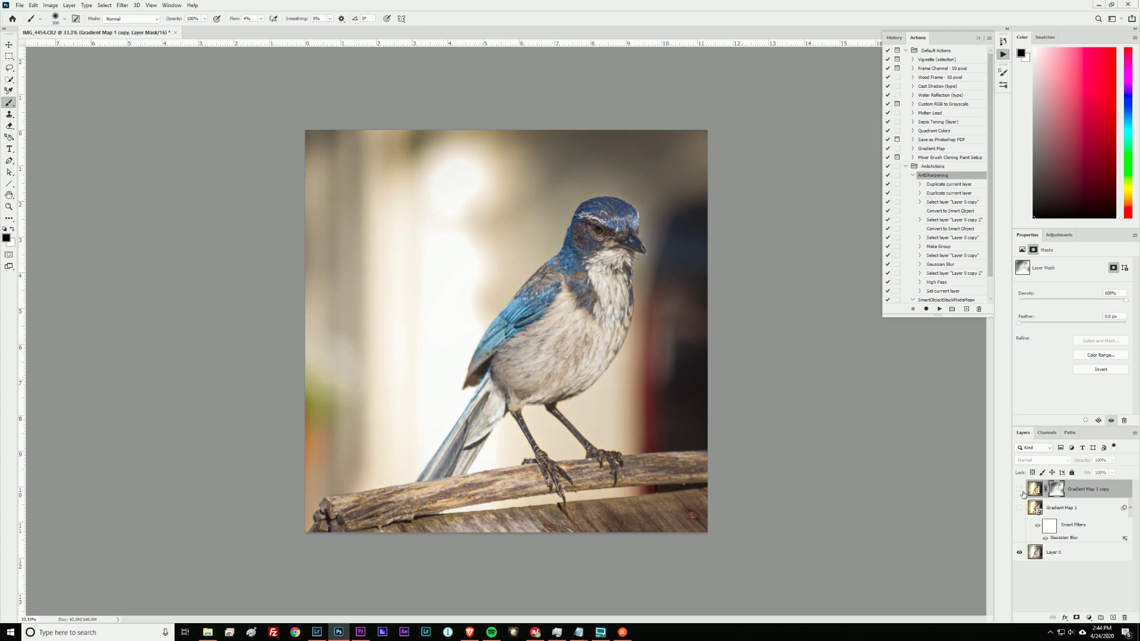
pyautogui.click(1019, 489)
pyautogui.click(1020, 507)
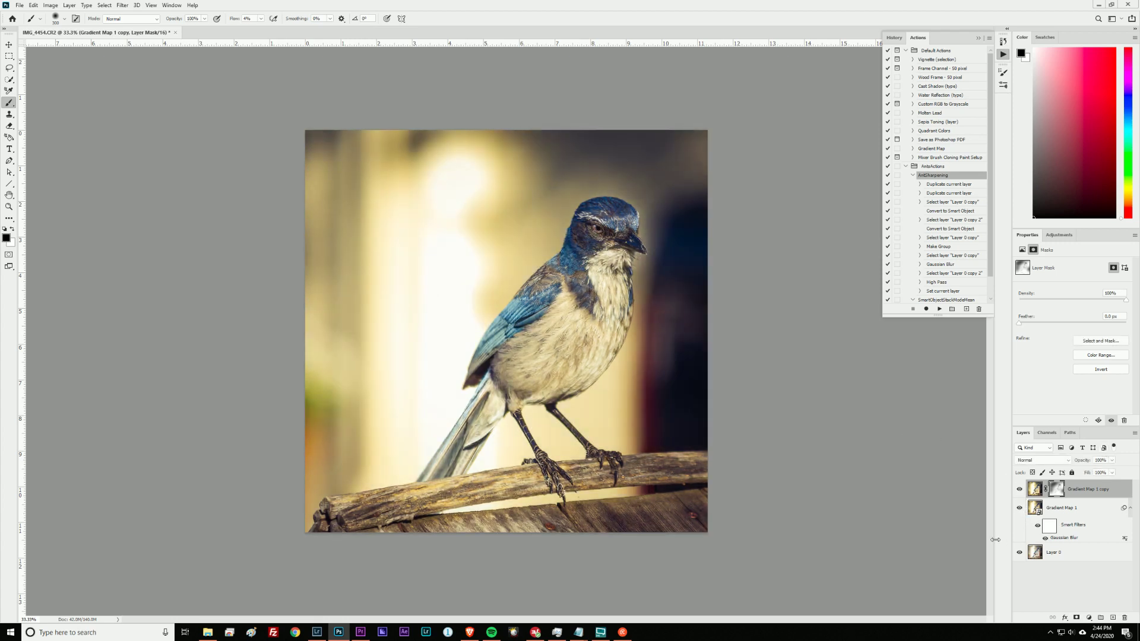
# Step: Group the two Gradient Map layers and compare the photo with the group hidden and shown
pyautogui.click(1089, 510)
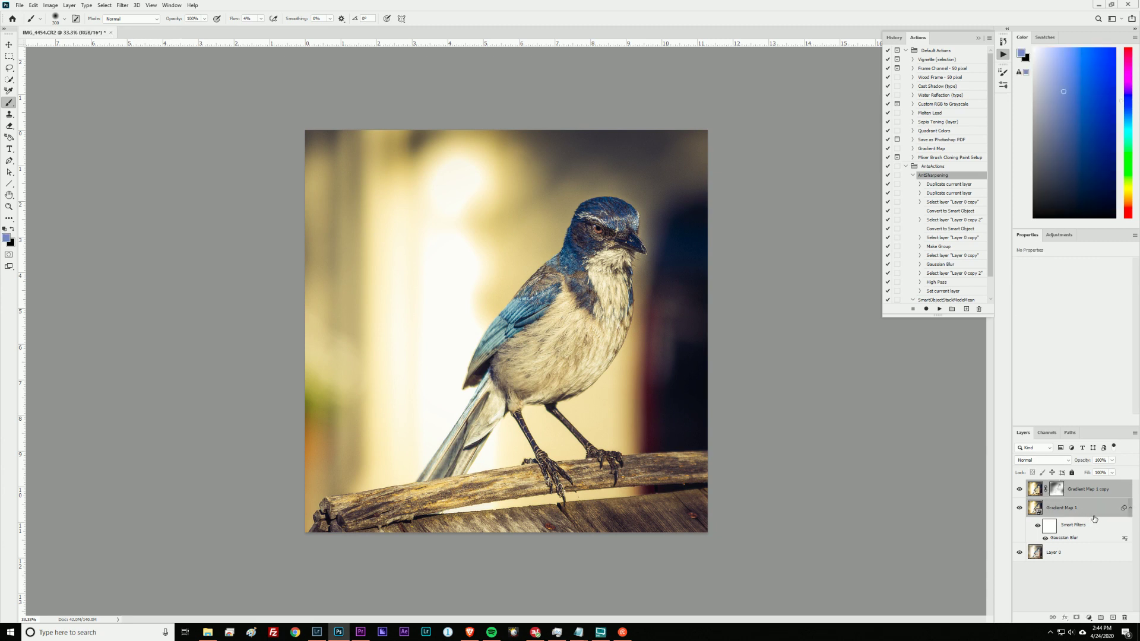
pyautogui.hotkey('ctrl', 'g')
pyautogui.click(1017, 486)
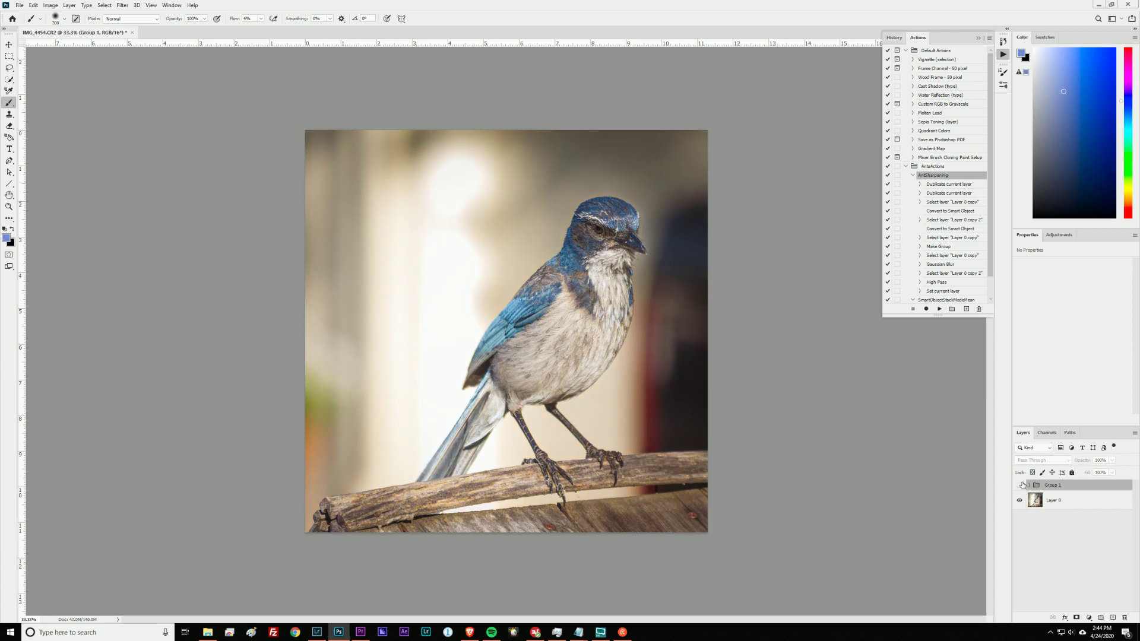
pyautogui.click(1021, 486)
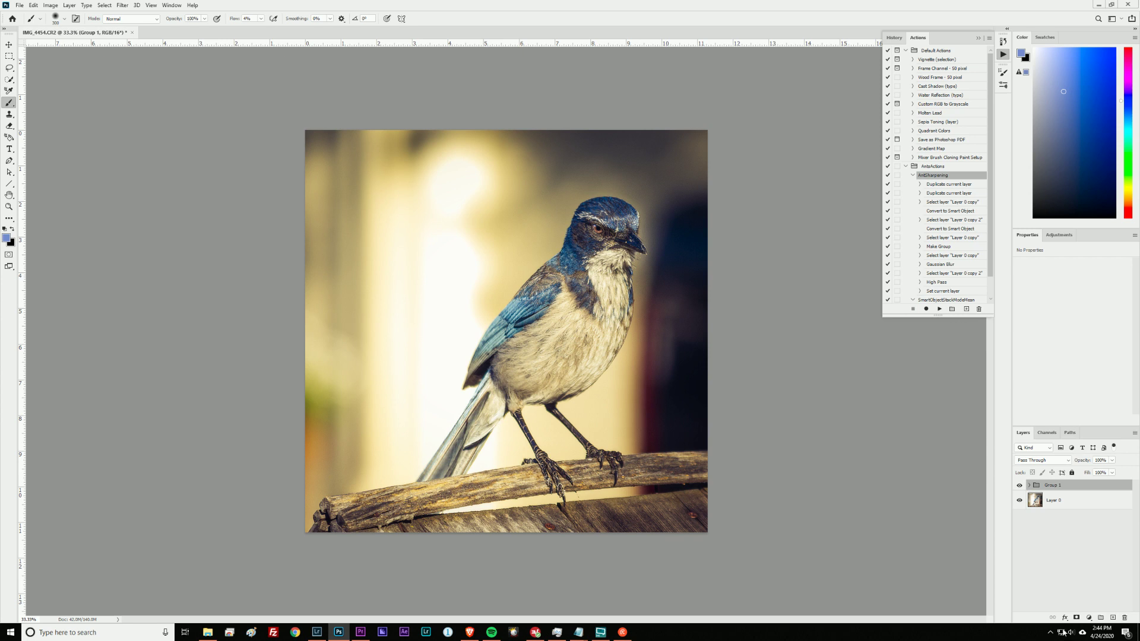
# Step: Add a Curves adjustment layer above the group, raise its darker tones slightly, compare its effect and leave it hidden
pyautogui.click(1085, 617)
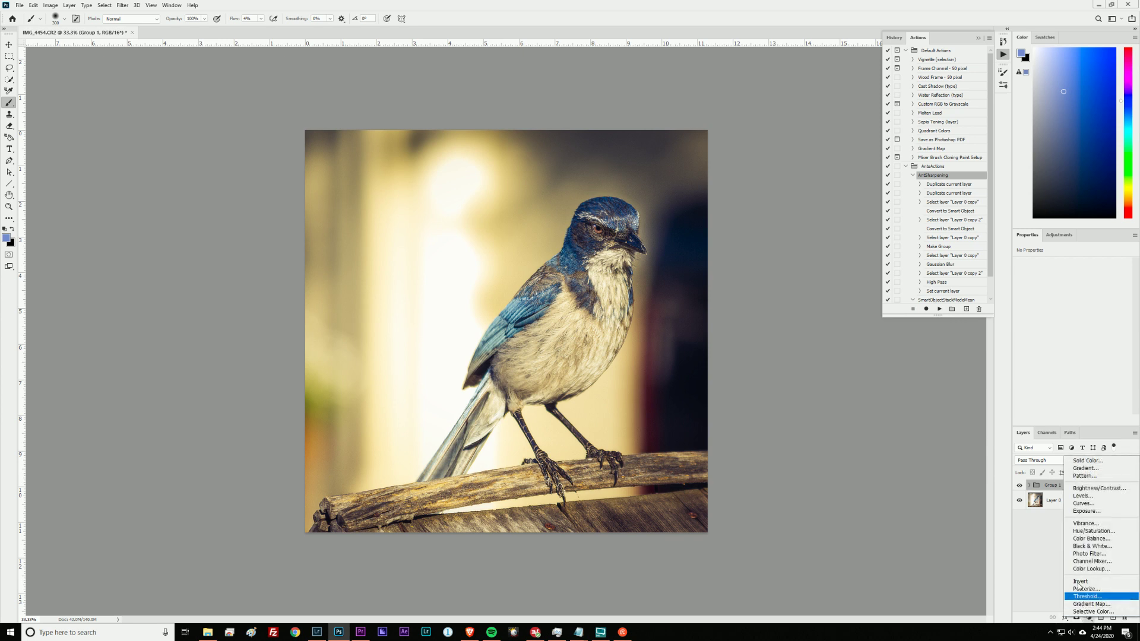
pyautogui.click(1104, 503)
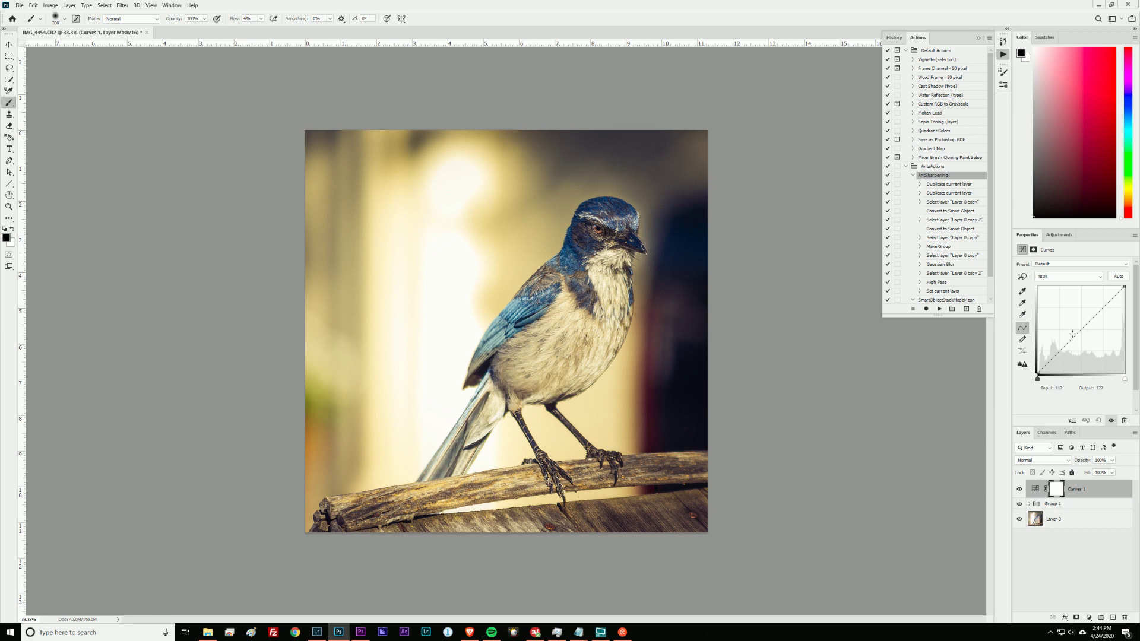
pyautogui.moveTo(1080, 334); pyautogui.dragTo(1060, 343)
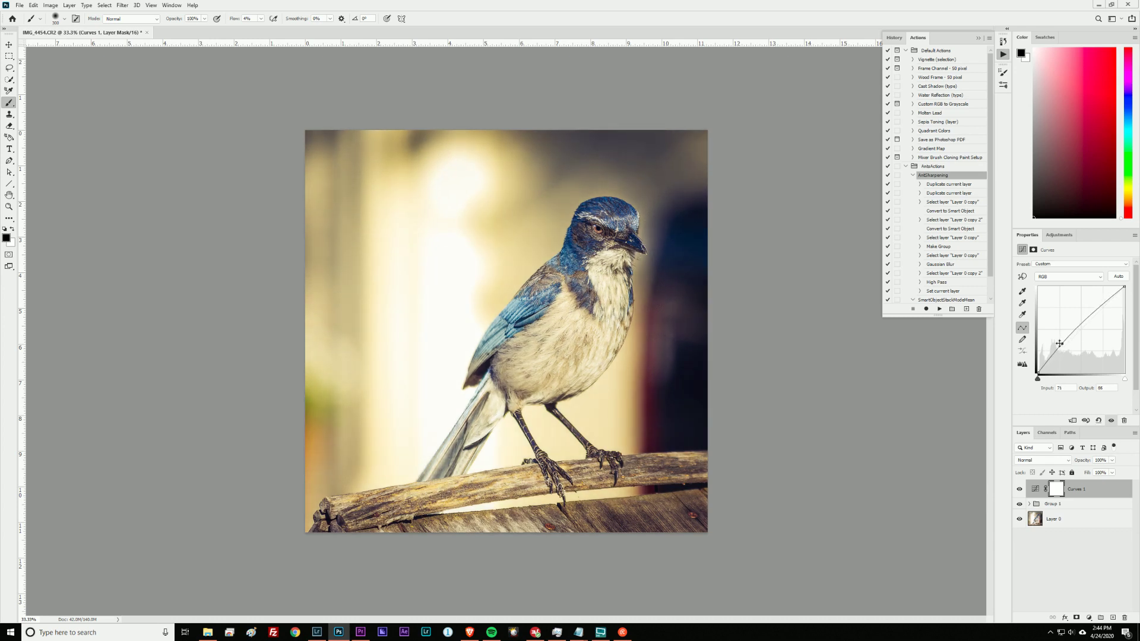
pyautogui.click(1020, 489)
pyautogui.click(1020, 489)
pyautogui.click(1016, 489)
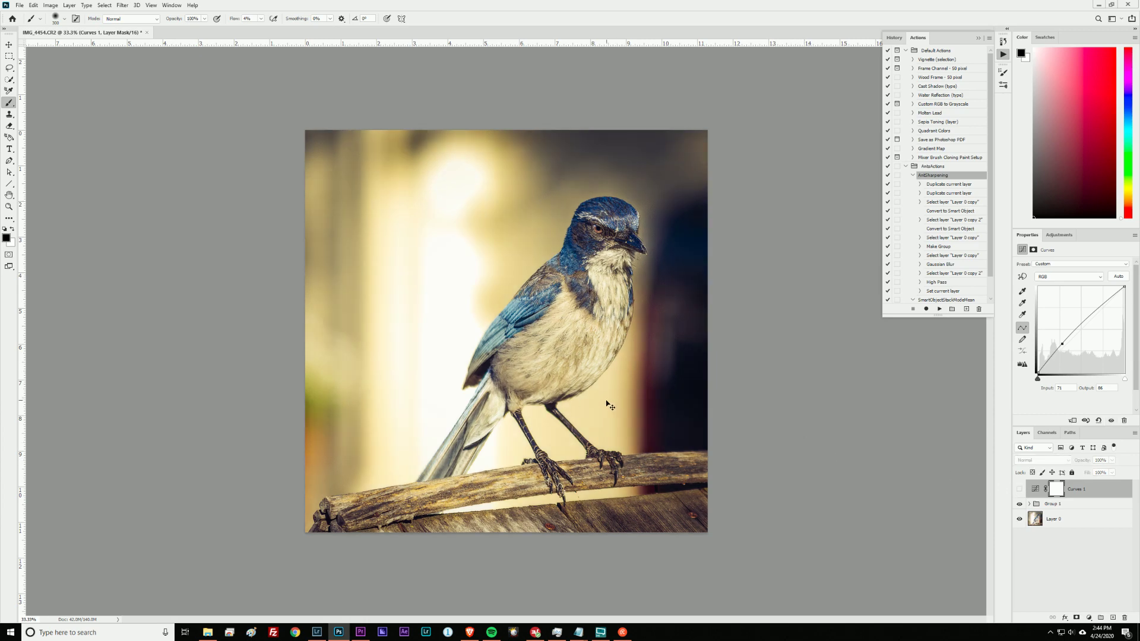
# Step: Add a new blank layer at the top of the layer stack, with the bird's head in close view
pyautogui.hotkey('ctrl', '+')
pyautogui.hotkey('ctrl', '+')
pyautogui.moveTo(656, 333); pyautogui.dragTo(727, 282)
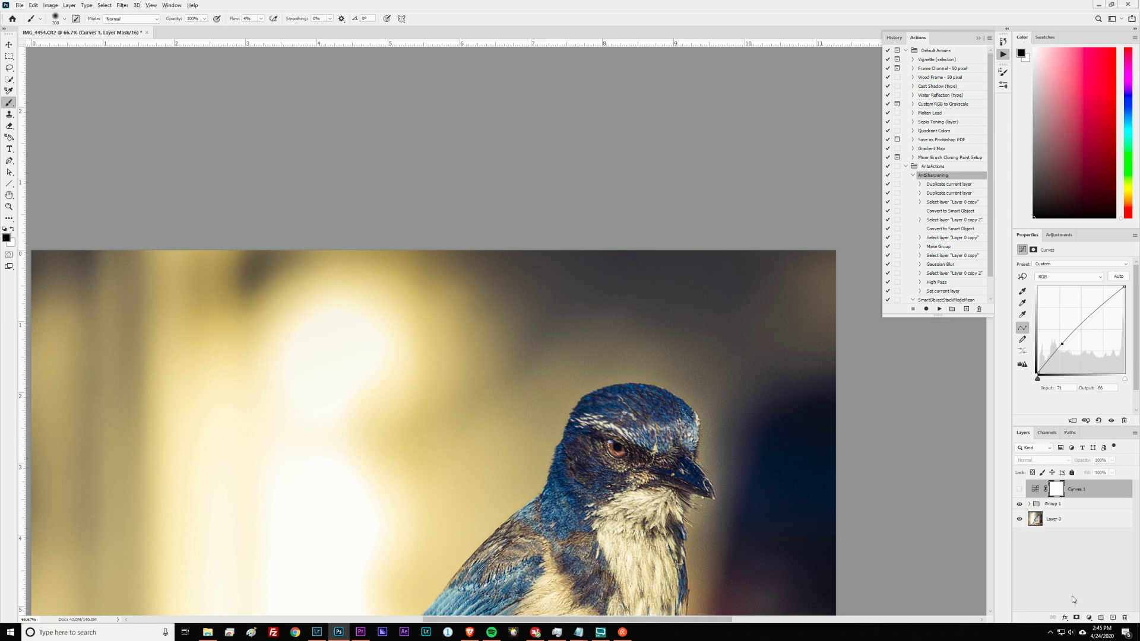
pyautogui.click(1114, 617)
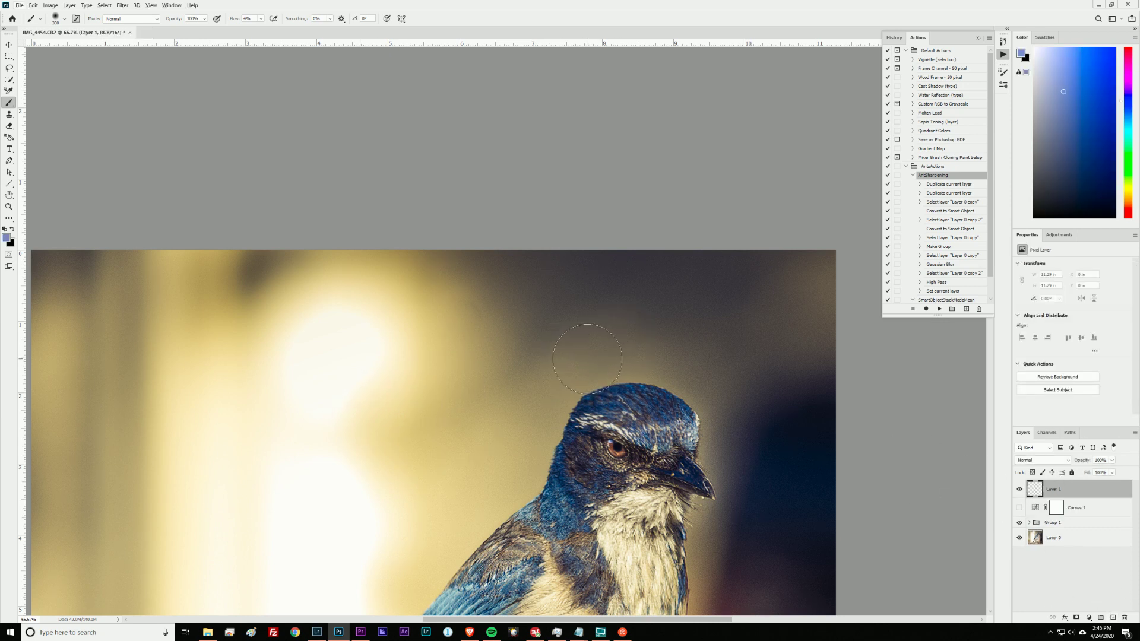
# Step: Try the Clone Stamp on the blank layer, covering the bright halo above the bird's head with nearby background
pyautogui.press('s')
pyautogui.hotkey('alt', 's')
pyautogui.press('Escape')
pyautogui.press('b')
pyautogui.hotkey('alt', 's')
pyautogui.press('Escape')
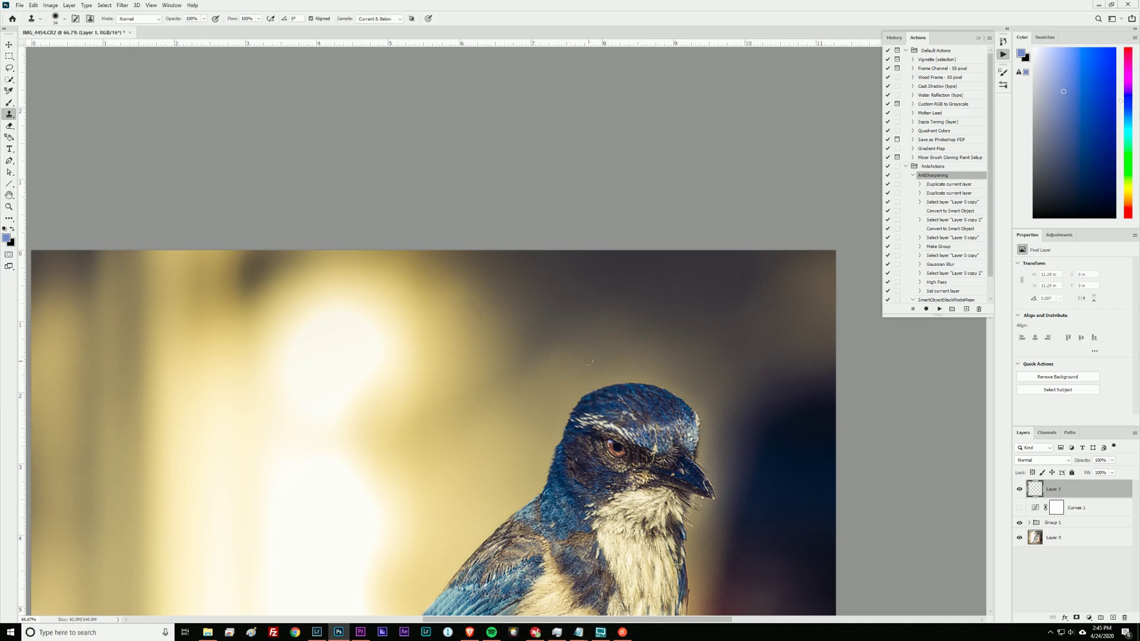
pyautogui.press('b')
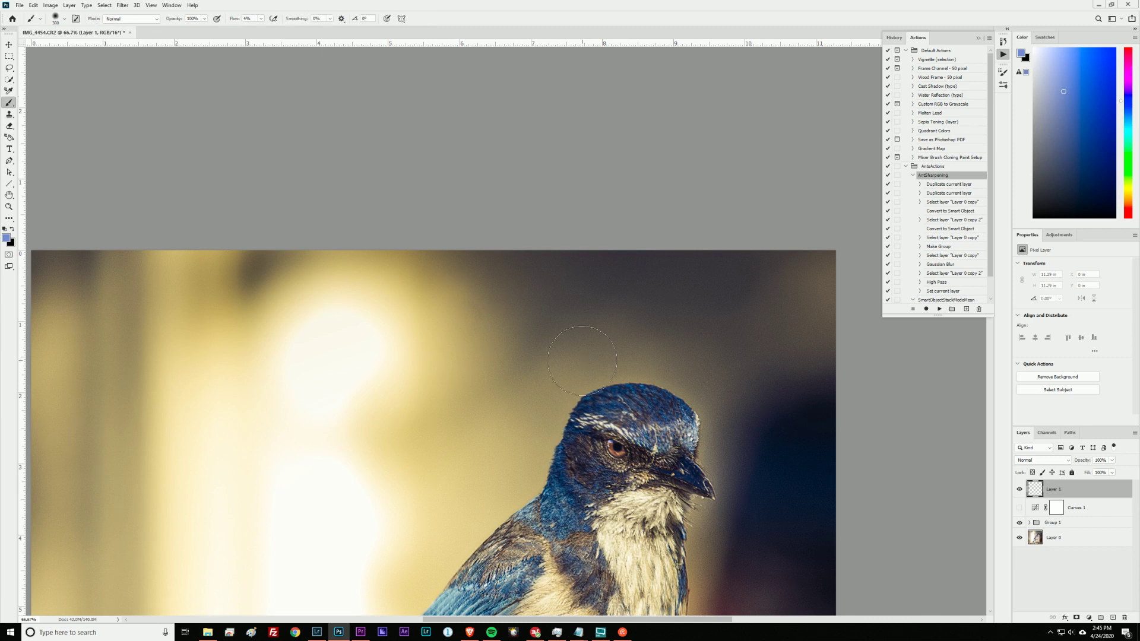
pyautogui.press('s')
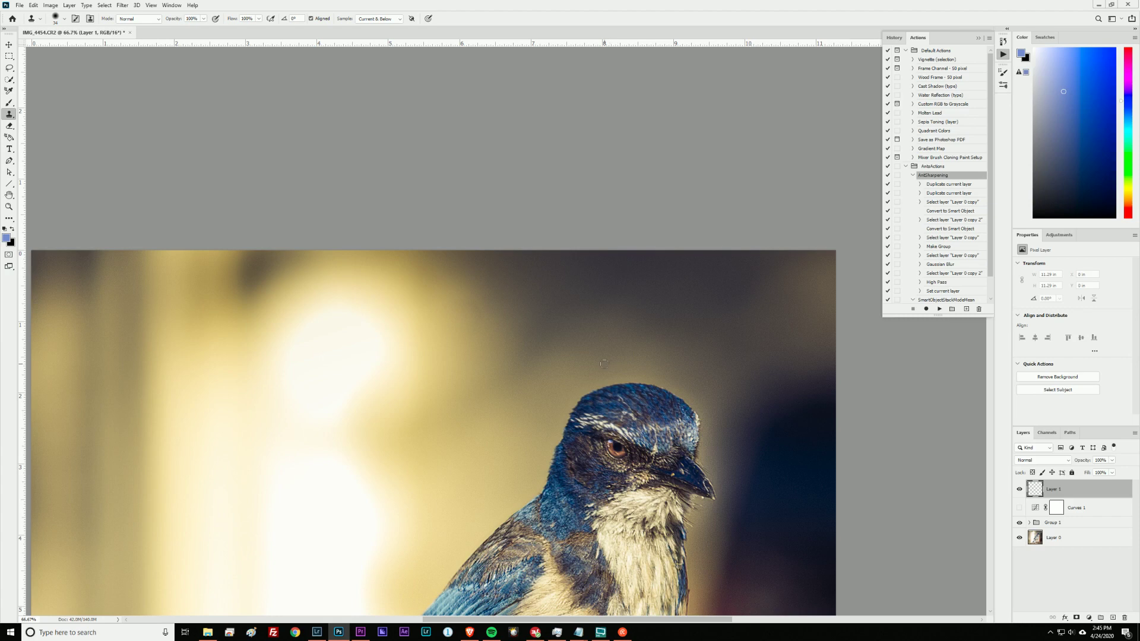
pyautogui.click(613, 372)
pyautogui.moveTo(607, 376); pyautogui.dragTo(598, 383)
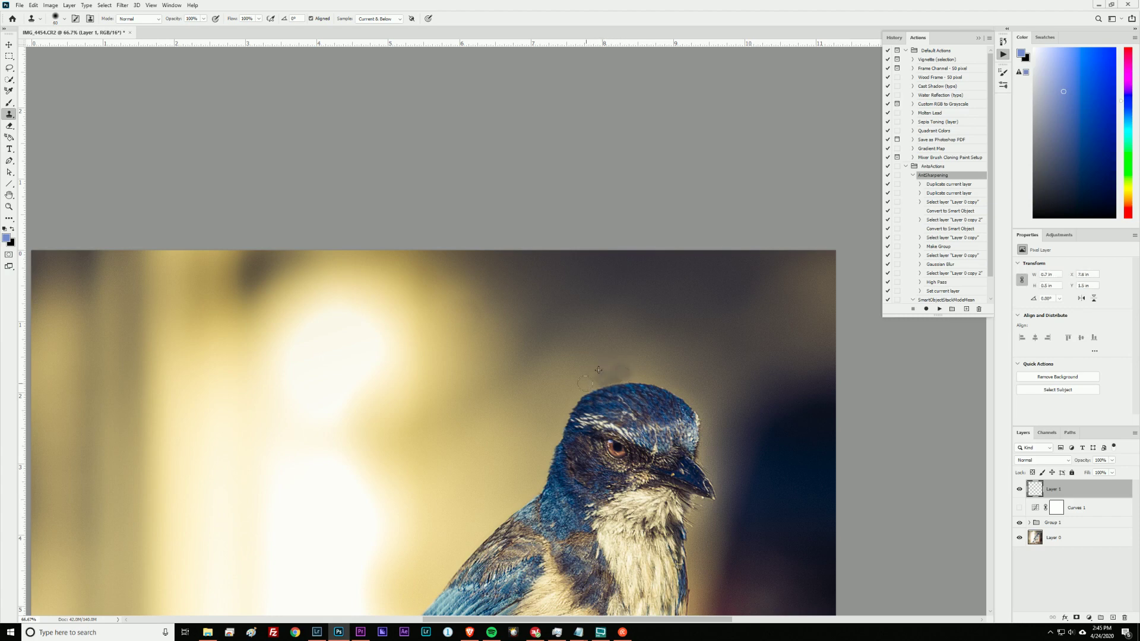
# Step: Undo the clone strokes above the bird's head
pyautogui.hotkey('ctrl', 'z')
pyautogui.hotkey('ctrl', 'z')
pyautogui.hotkey('ctrl', 'z')
pyautogui.hotkey('ctrl', 'z')
pyautogui.hotkey('ctrl', 'z')
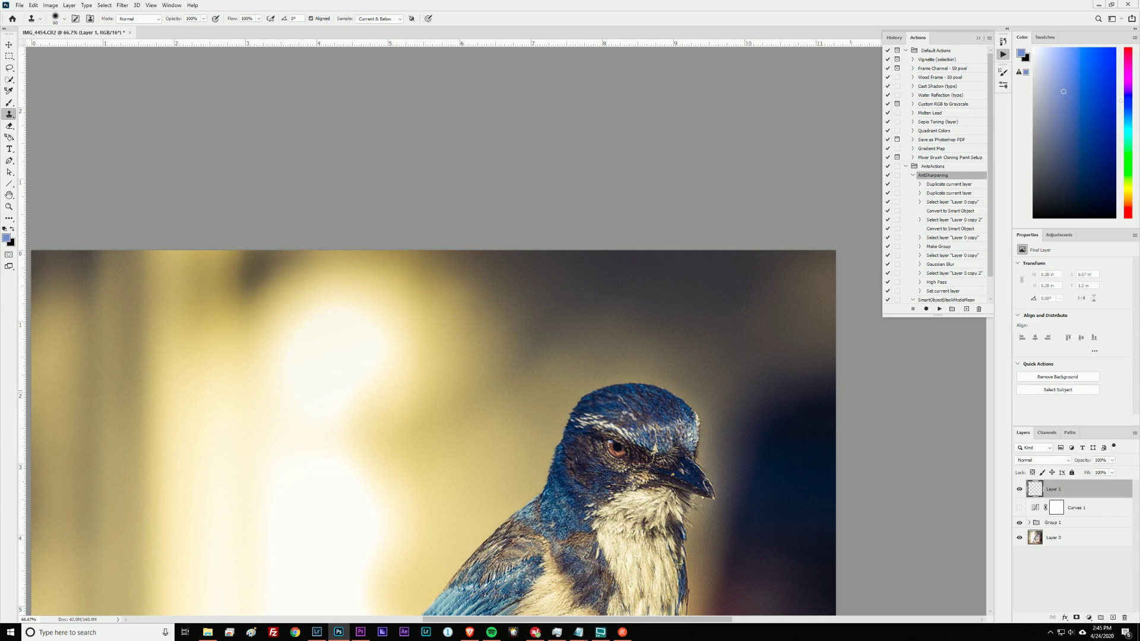
# Step: Delete the hidden Curves adjustment layer and return to the full image view
pyautogui.click(1091, 504)
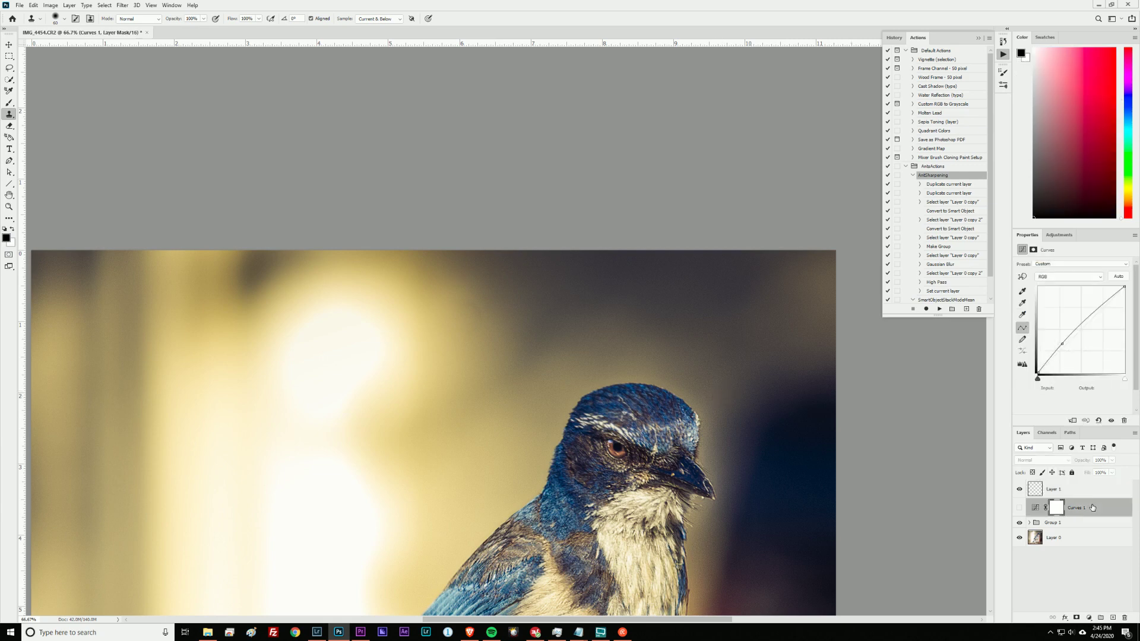
pyautogui.hotkey('ctrl', 'alt', 'z')
pyautogui.hotkey('ctrl', 'alt', 'z')
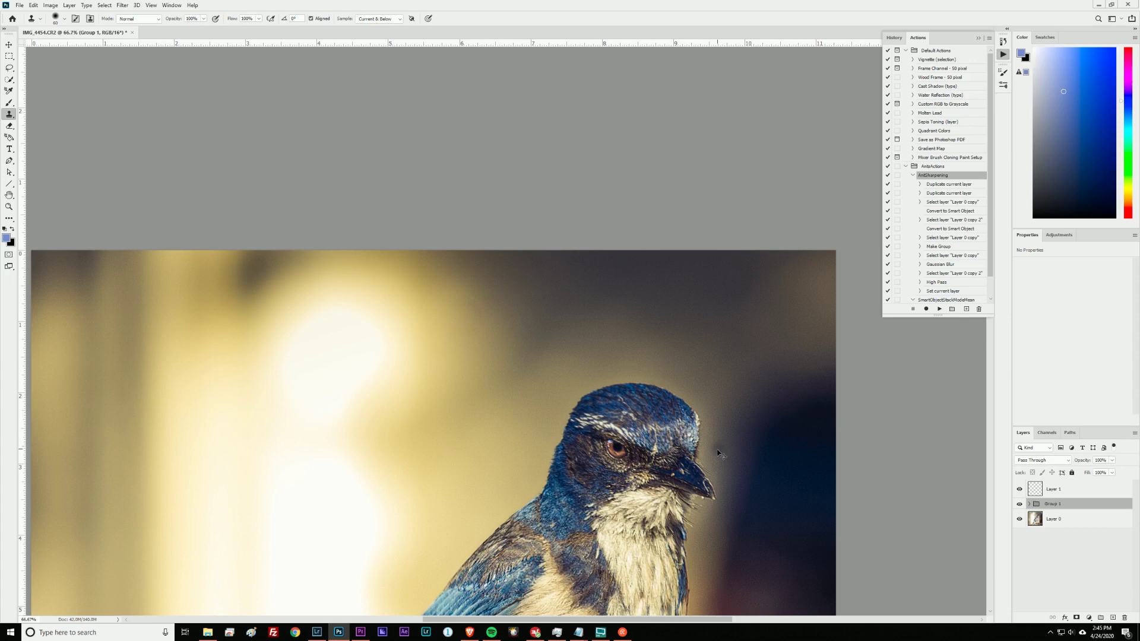
pyautogui.hotkey('ctrl', '-')
pyautogui.hotkey('ctrl', '-')
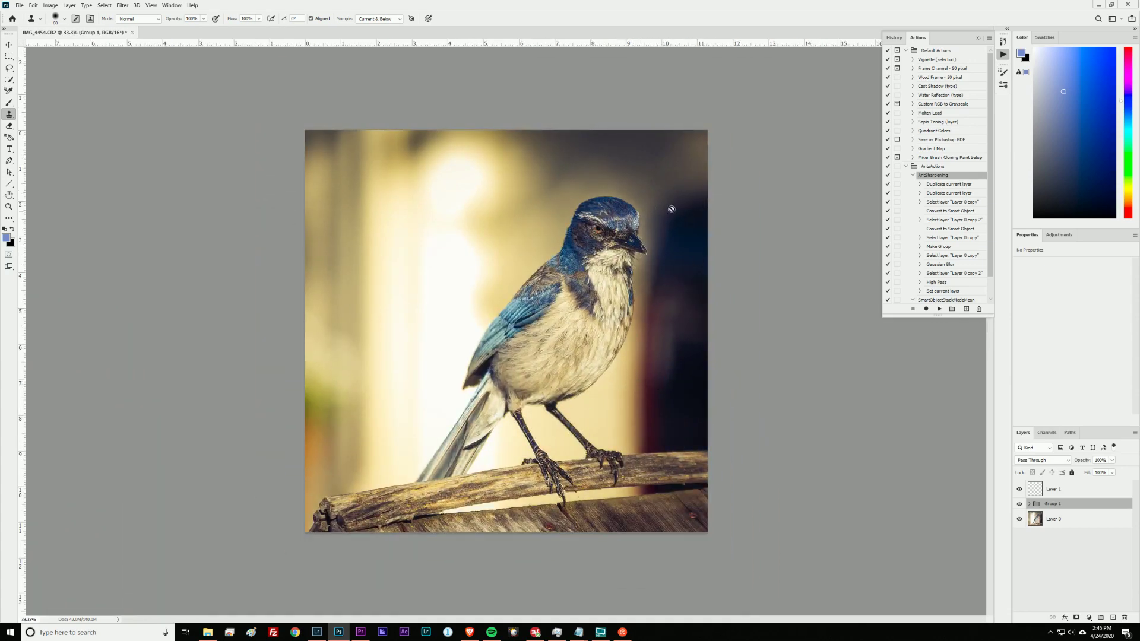
# Step: Make a rough selection of the bird's head with the Quick Selection tool
pyautogui.press('d')
pyautogui.press('q')
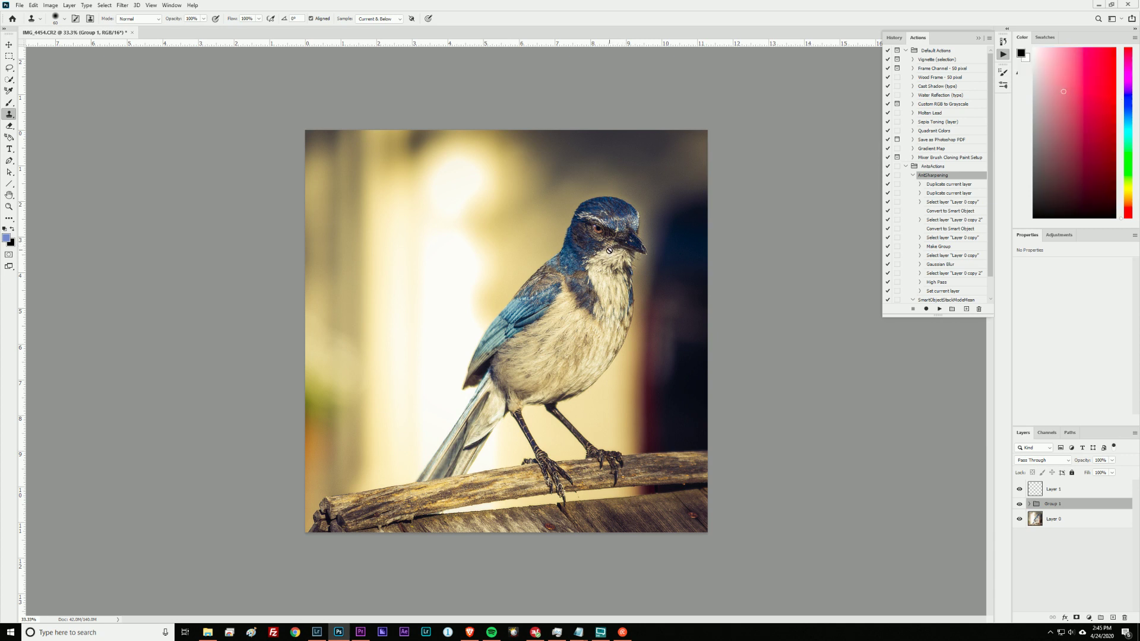
pyautogui.keyDown('alt'); pyautogui.click(641, 244); pyautogui.keyUp('alt')
pyautogui.press('q')
pyautogui.press('w')
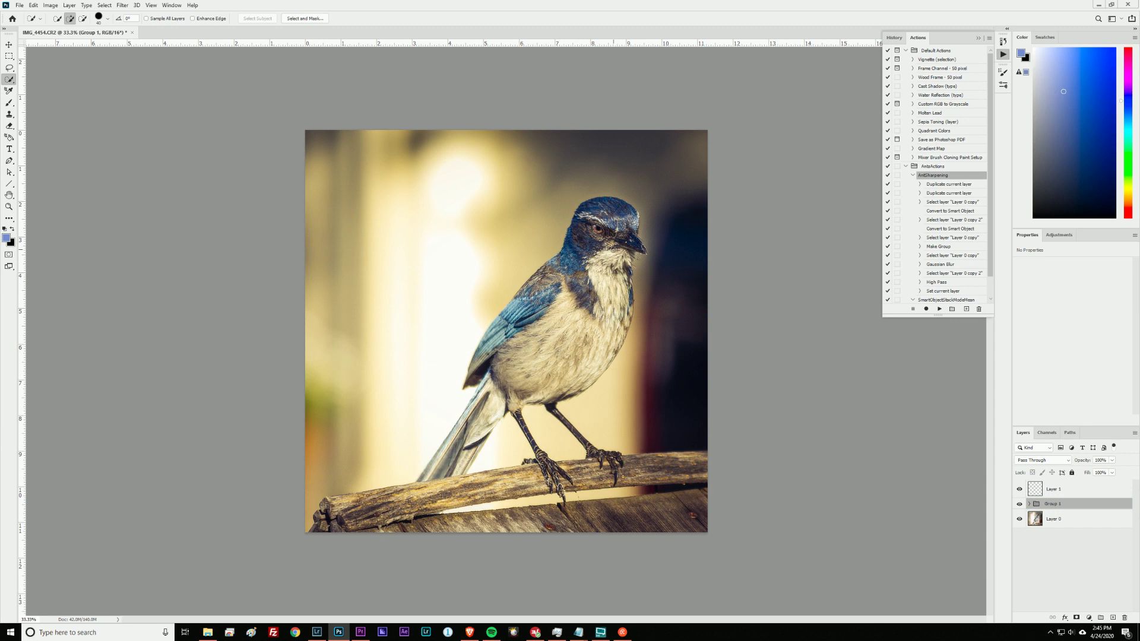
pyautogui.moveTo(592, 222)
pyautogui.mouseDown()
pyautogui.moveTo(623, 208)
pyautogui.moveTo(635, 243)
pyautogui.moveTo(621, 243)
pyautogui.moveTo(640, 225)
pyautogui.moveTo(617, 207)
pyautogui.moveTo(565, 238)
pyautogui.moveTo(583, 210)
pyautogui.moveTo(628, 209)
pyautogui.mouseUp()
pyautogui.press('alt')
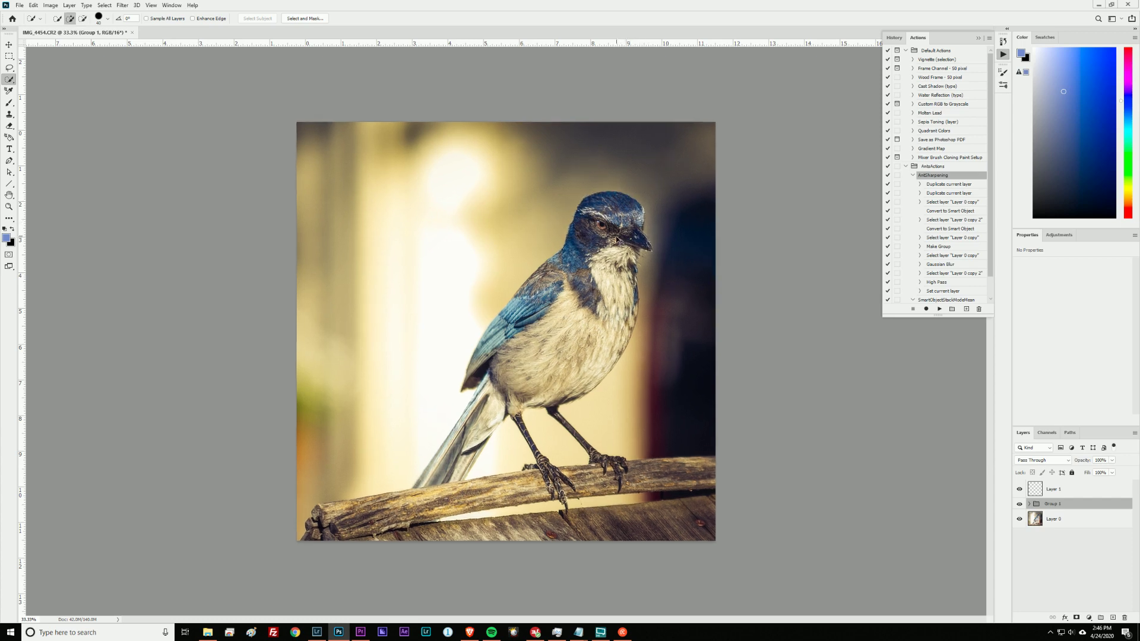
# Step: Refine the selection up close so it follows the bird's crown, nape and beak and ends at the throat
pyautogui.hotkey('ctrl', '+')
pyautogui.hotkey('ctrl', '+')
pyautogui.moveTo(662, 232); pyautogui.dragTo(598, 336)
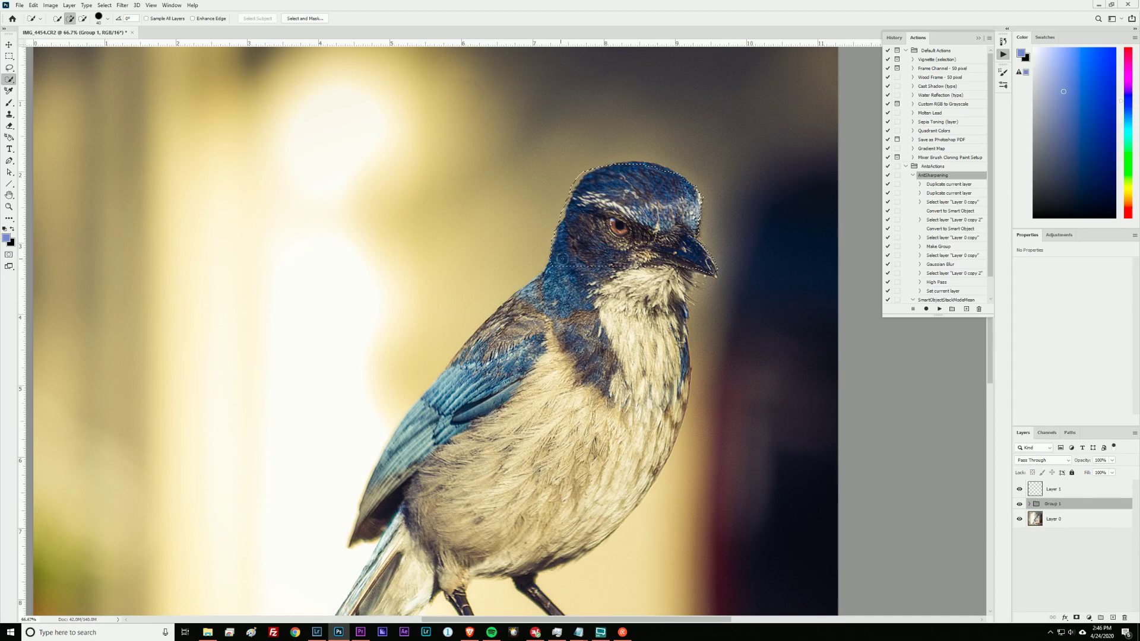
pyautogui.press('alt')
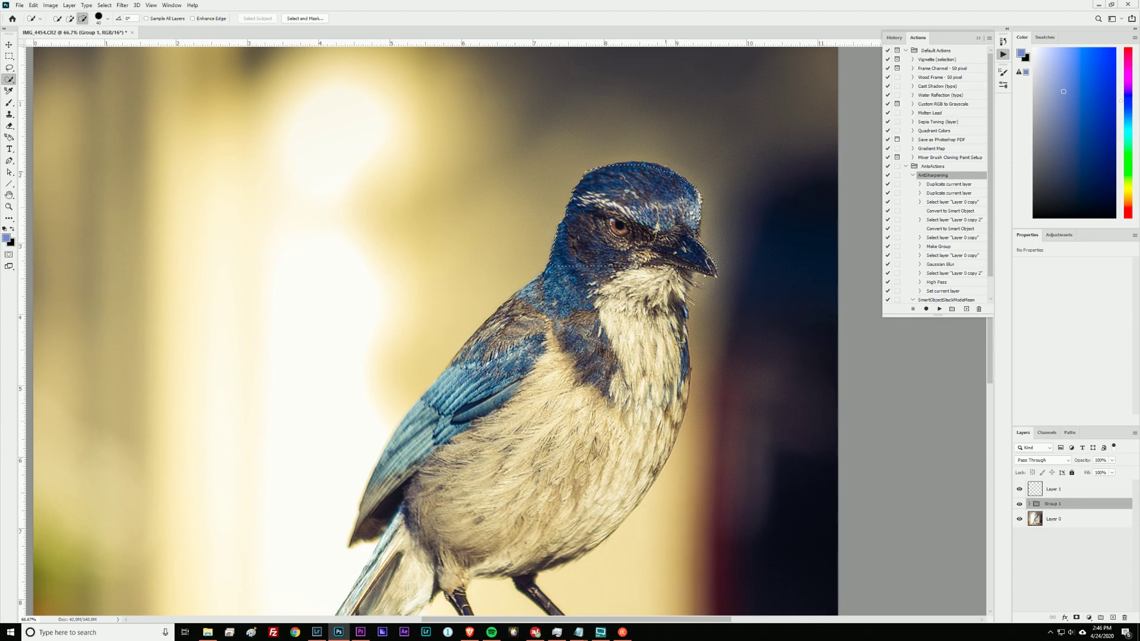
pyautogui.press('shift')
pyautogui.press('alt')
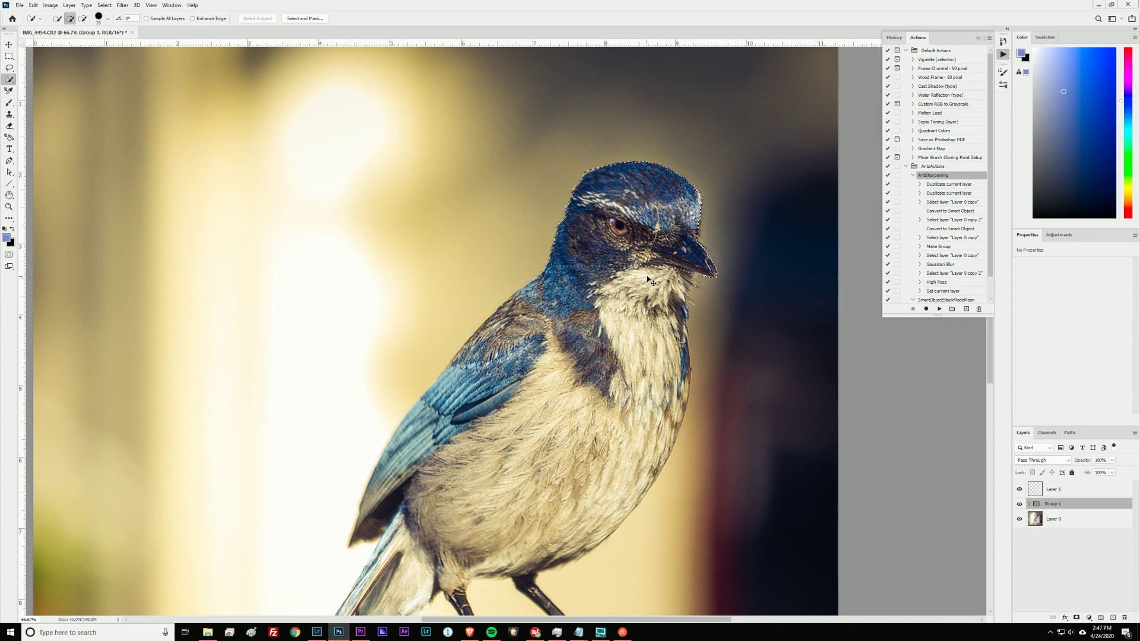
# Step: Duplicate the gradient map group and check the copy by hiding and reshowing the group and photo layers
pyautogui.hotkey('ctrl', 'j')
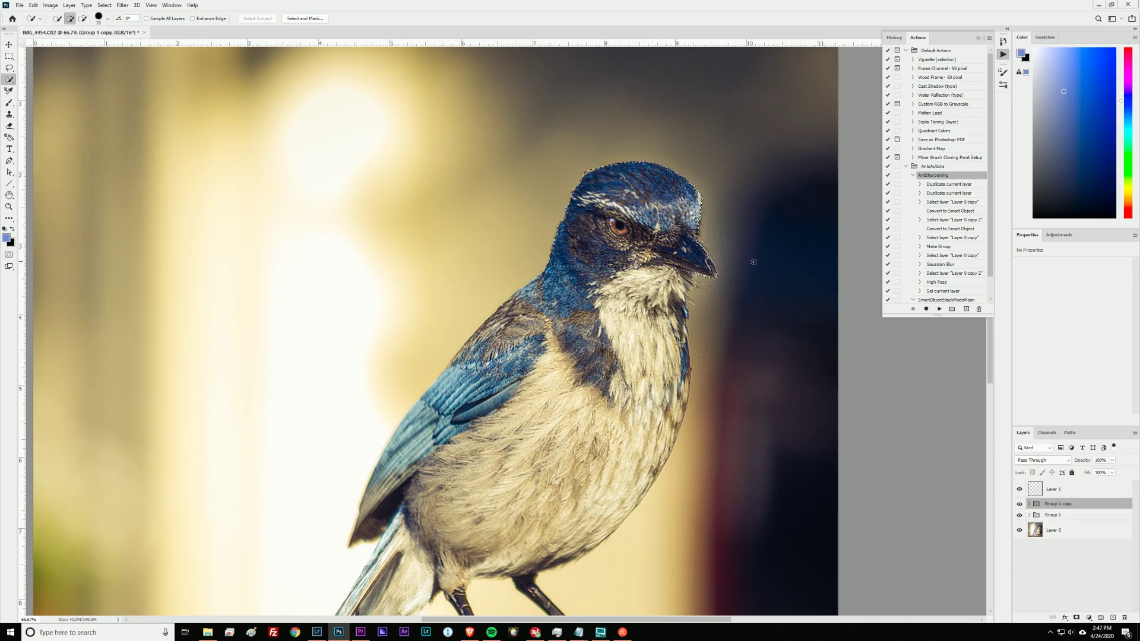
pyautogui.click(1017, 503)
pyautogui.click(1019, 515)
pyautogui.click(1018, 531)
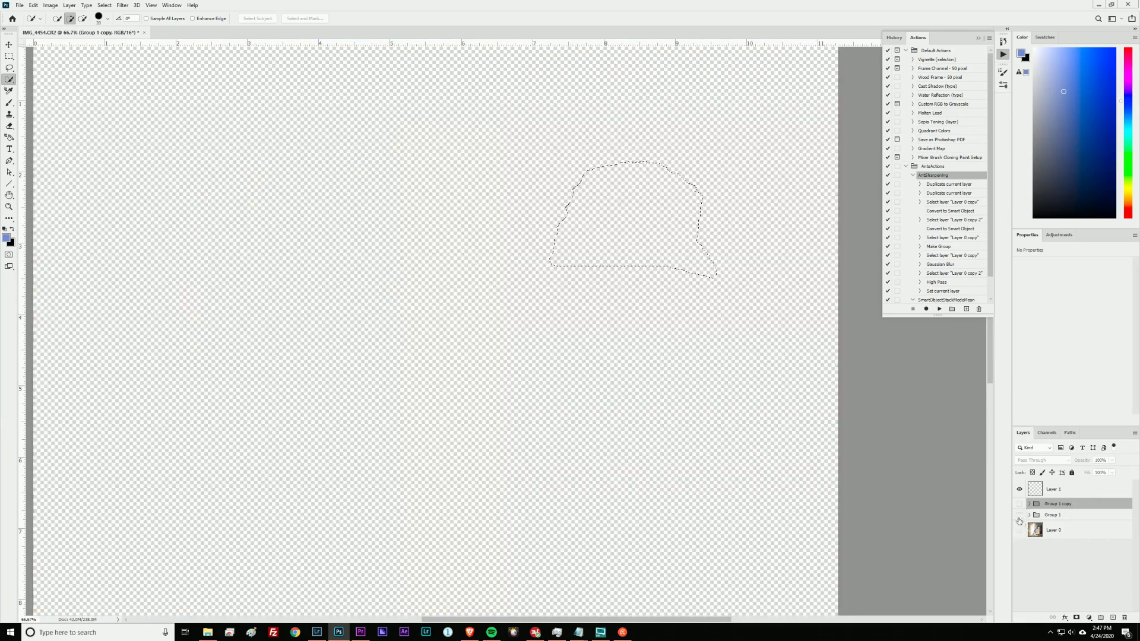
pyautogui.moveTo(1019, 503); pyautogui.dragTo(1020, 515)
pyautogui.click(1020, 489)
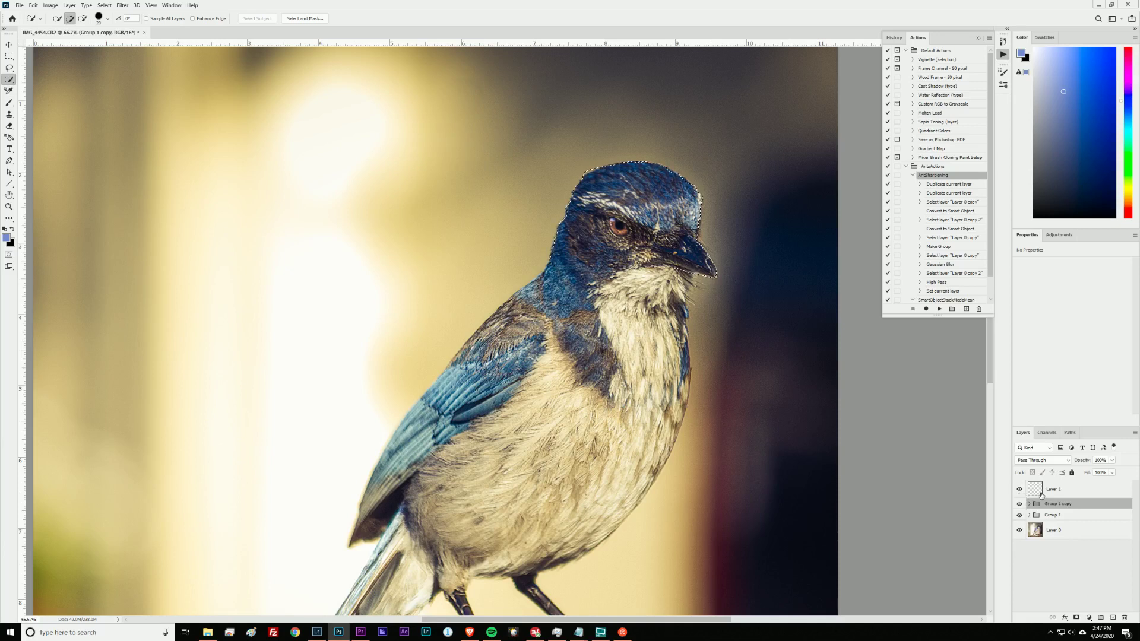
# Step: Merge the duplicated group into a single pixel layer and copy the selected head from it to a new layer
pyautogui.click(1038, 494)
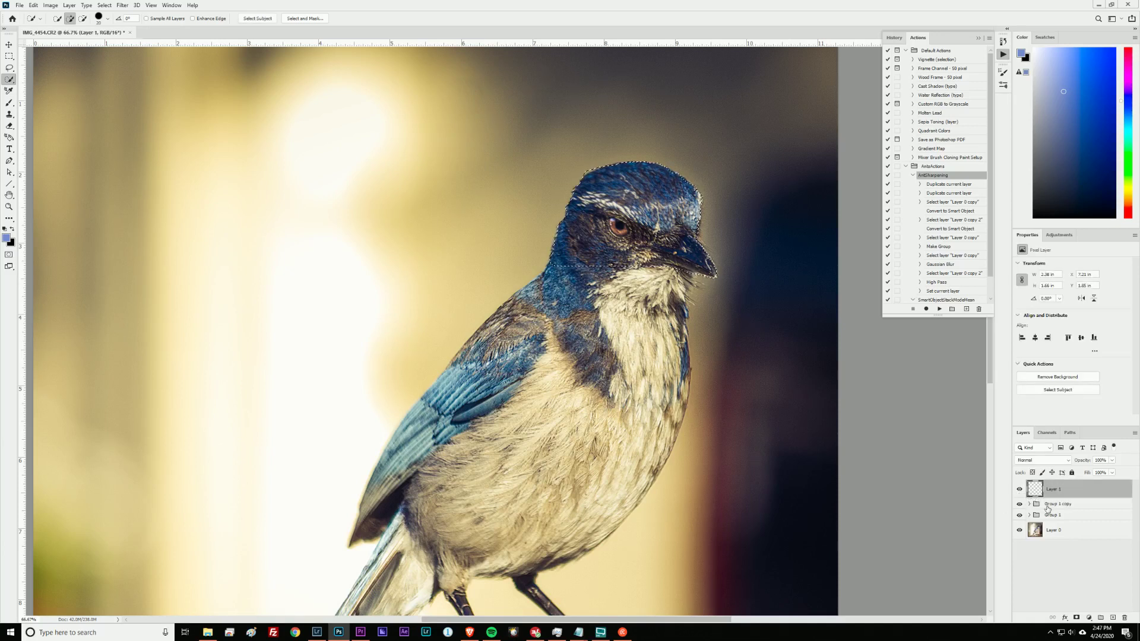
pyautogui.click(1049, 506)
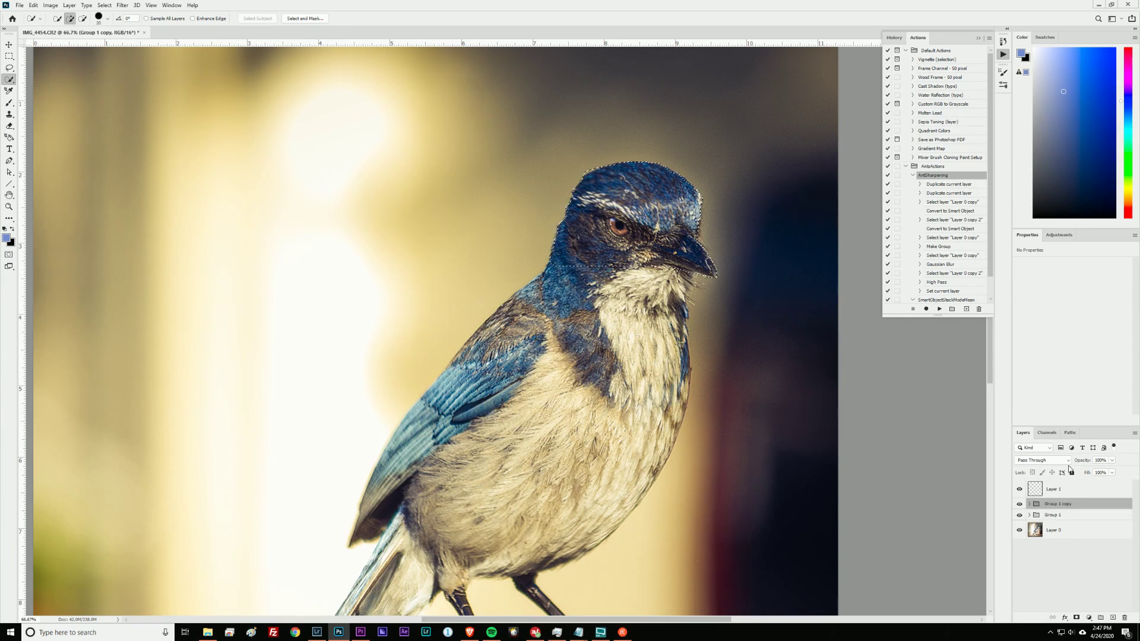
pyautogui.rightClick(1088, 508)
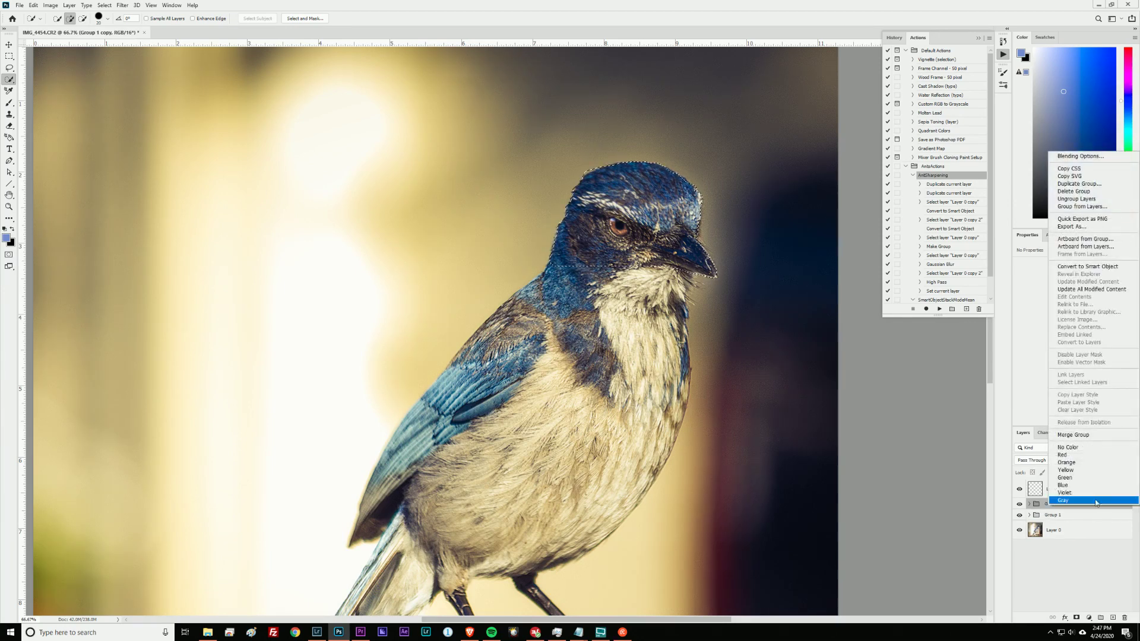
pyautogui.click(1094, 435)
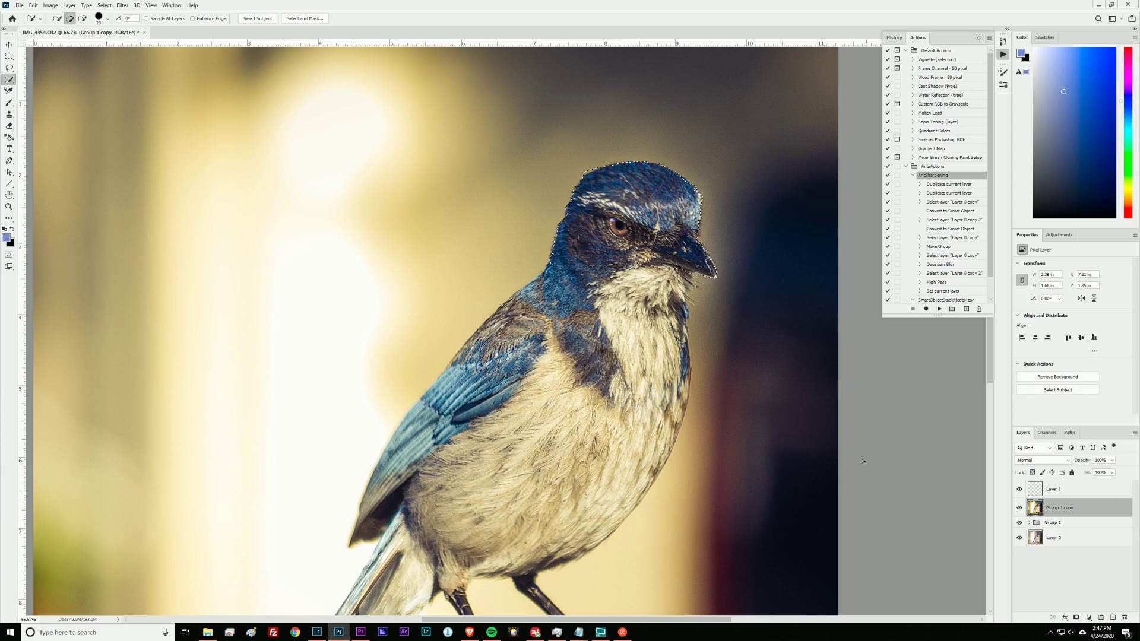
pyautogui.hotkey('ctrl', 'j')
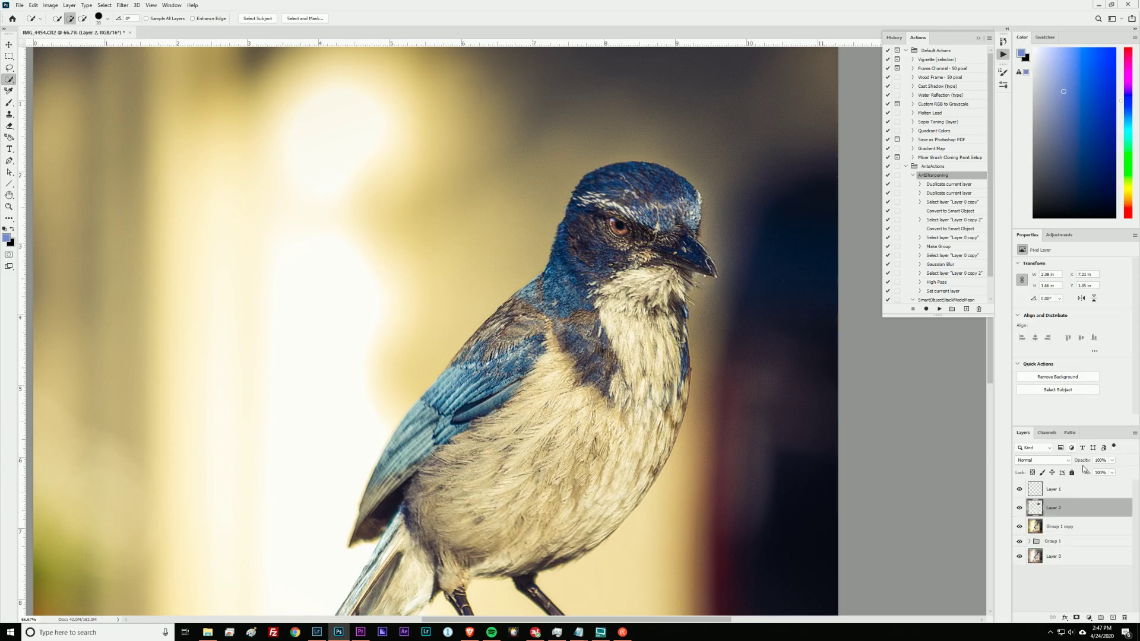
# Step: Delete the empty top layer and check the head cutout by hiding and reshowing the layers beneath it
pyautogui.click(1072, 490)
pyautogui.press('Delete')
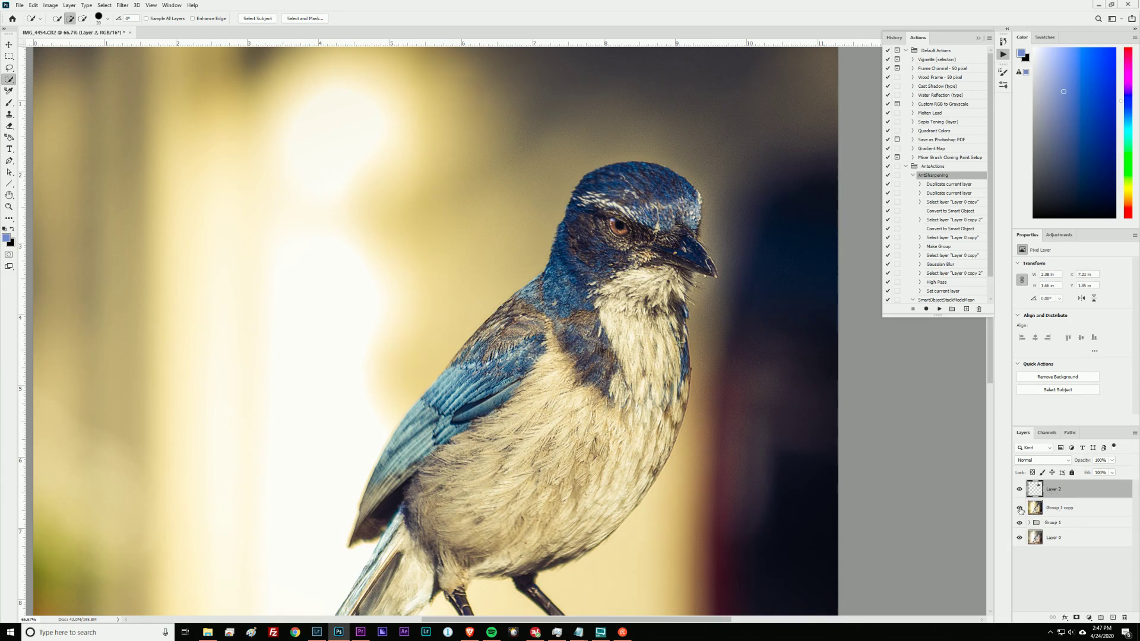
pyautogui.click(1020, 508)
pyautogui.click(1020, 525)
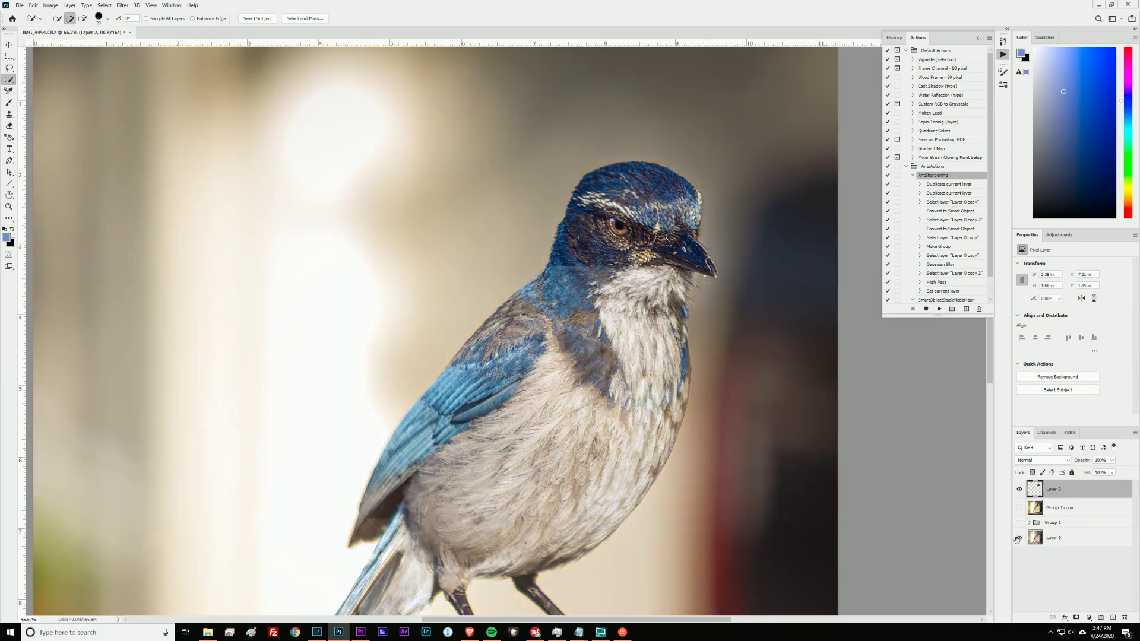
pyautogui.click(1020, 537)
pyautogui.click(1020, 537)
pyautogui.click(1020, 522)
pyautogui.click(1020, 508)
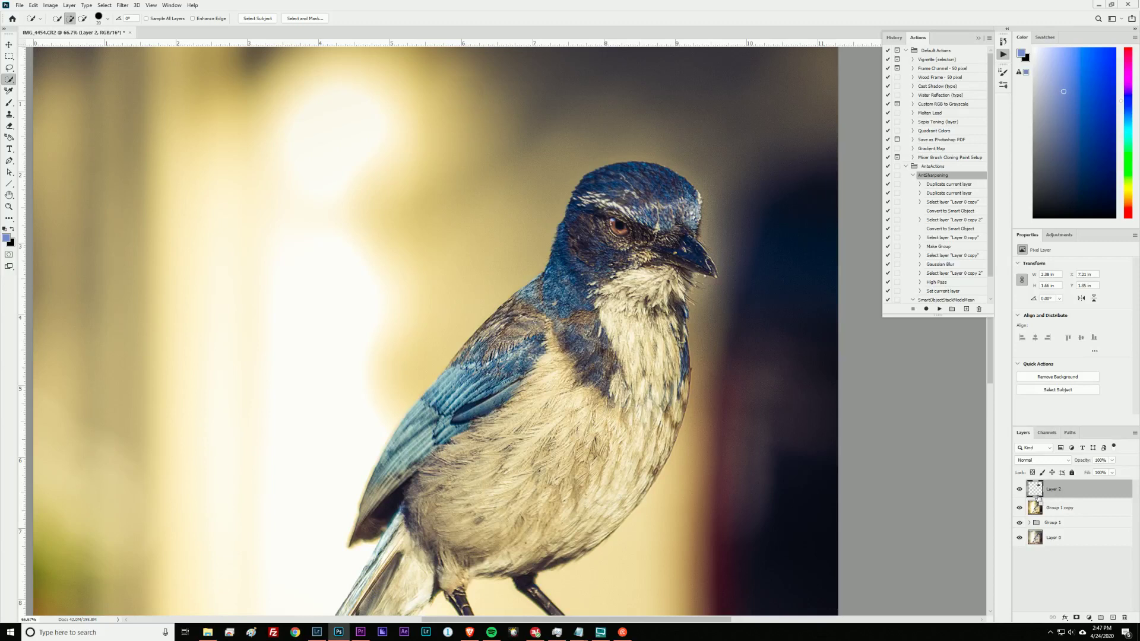
# Step: Undo the deletion of the empty top layer
pyautogui.hotkey('ctrl', 'z')
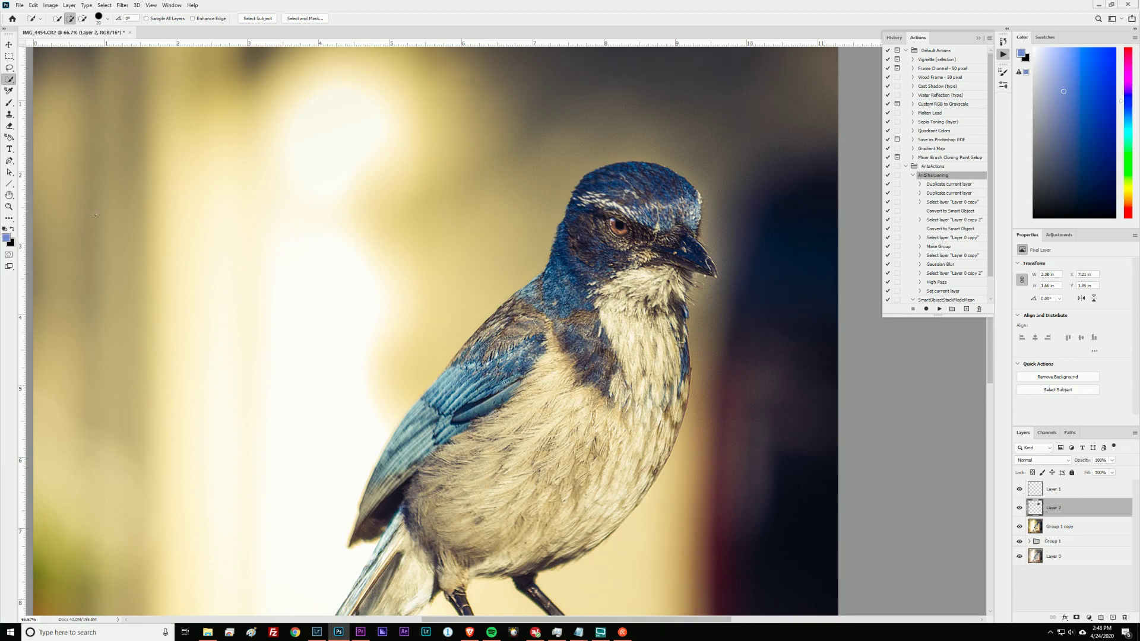
# Step: Redo the deletion of the empty top layer and make the Group 1 copy layer active
pyautogui.click(33, 5)
pyautogui.click(38, 24)
pyautogui.click(33, 6)
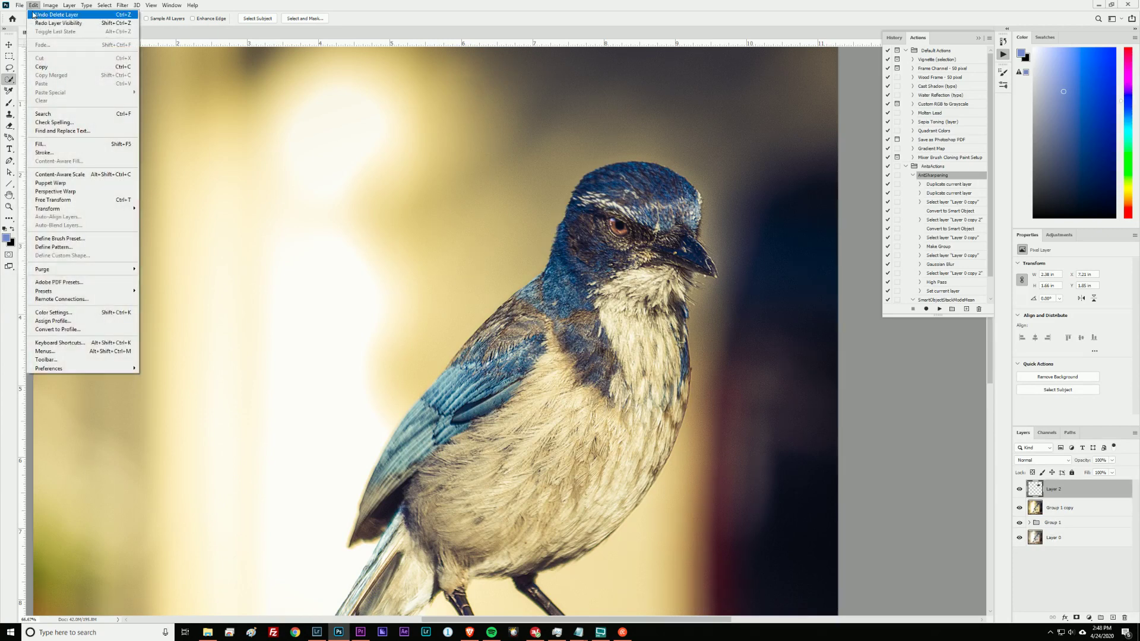
pyautogui.click(1069, 512)
pyautogui.click(1069, 510)
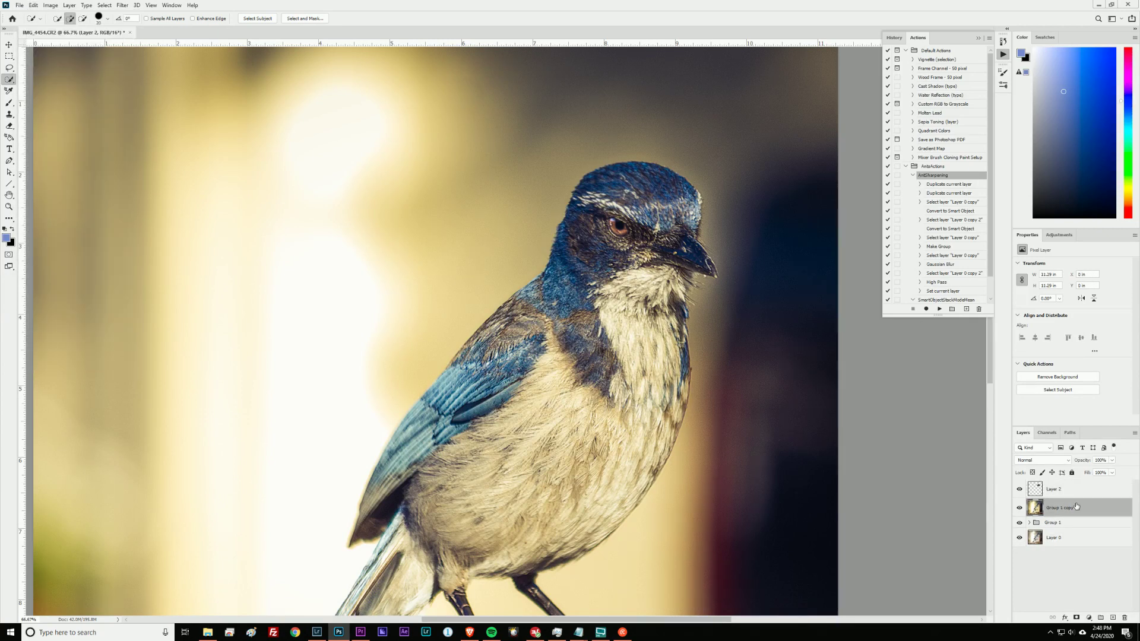
# Step: Hide the head cutout layer and quick-select the crown, beak and surrounding halo on the Group 1 copy layer
pyautogui.click(1020, 489)
pyautogui.moveTo(583, 191); pyautogui.dragTo(638, 172)
pyautogui.moveTo(620, 226); pyautogui.dragTo(606, 229)
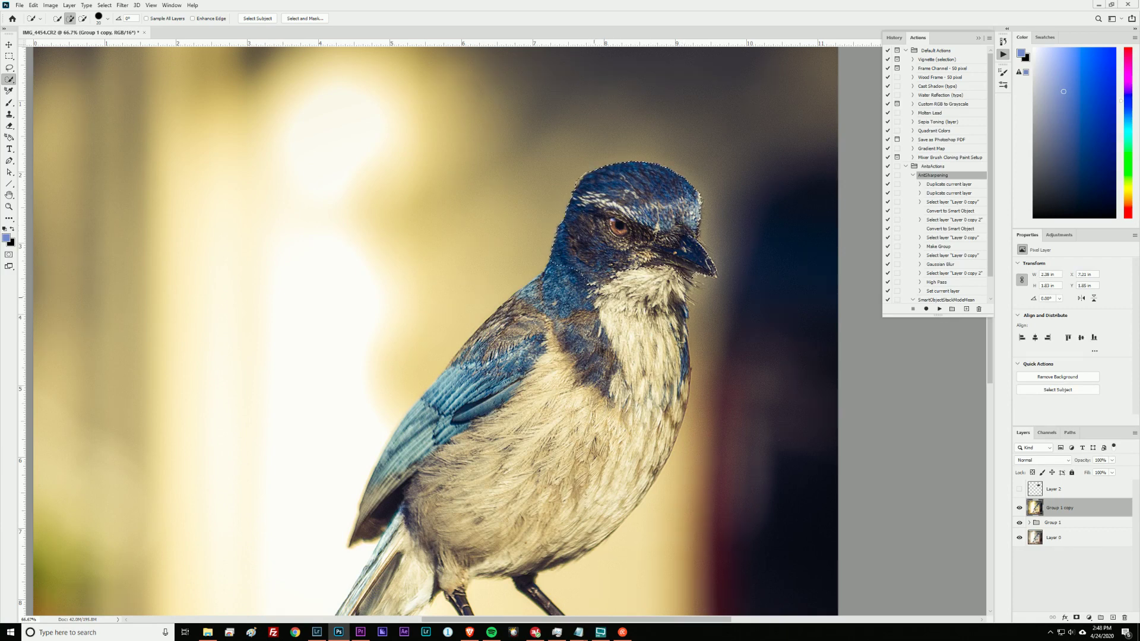
pyautogui.press('alt')
pyautogui.moveTo(704, 272)
pyautogui.mouseDown()
pyautogui.moveTo(583, 263)
pyautogui.moveTo(597, 256)
pyautogui.moveTo(585, 225)
pyautogui.moveTo(676, 241)
pyautogui.mouseUp()
pyautogui.moveTo(594, 224); pyautogui.dragTo(707, 258)
pyautogui.moveTo(684, 178); pyautogui.dragTo(706, 234)
pyautogui.moveTo(684, 168)
pyautogui.mouseDown()
pyautogui.moveTo(608, 159)
pyautogui.moveTo(618, 158)
pyautogui.moveTo(580, 170)
pyautogui.moveTo(567, 206)
pyautogui.mouseUp()
# Step: Content-aware fill the selected crown and halo, excluding the bird and the lower background from the sampling area
pyautogui.click(34, 5)
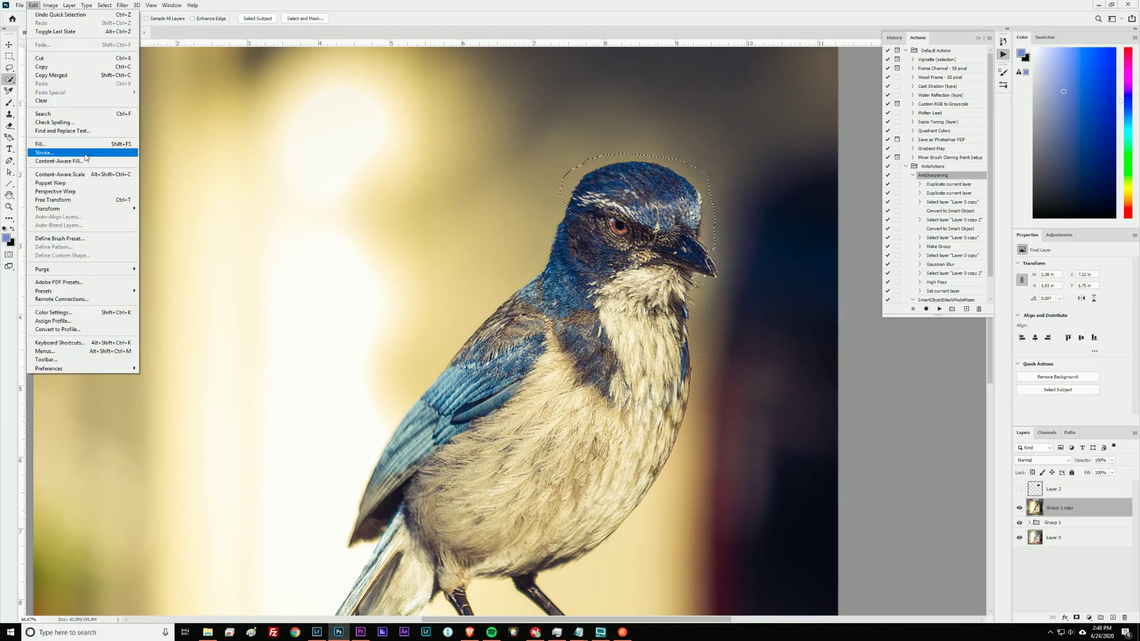
pyautogui.click(95, 165)
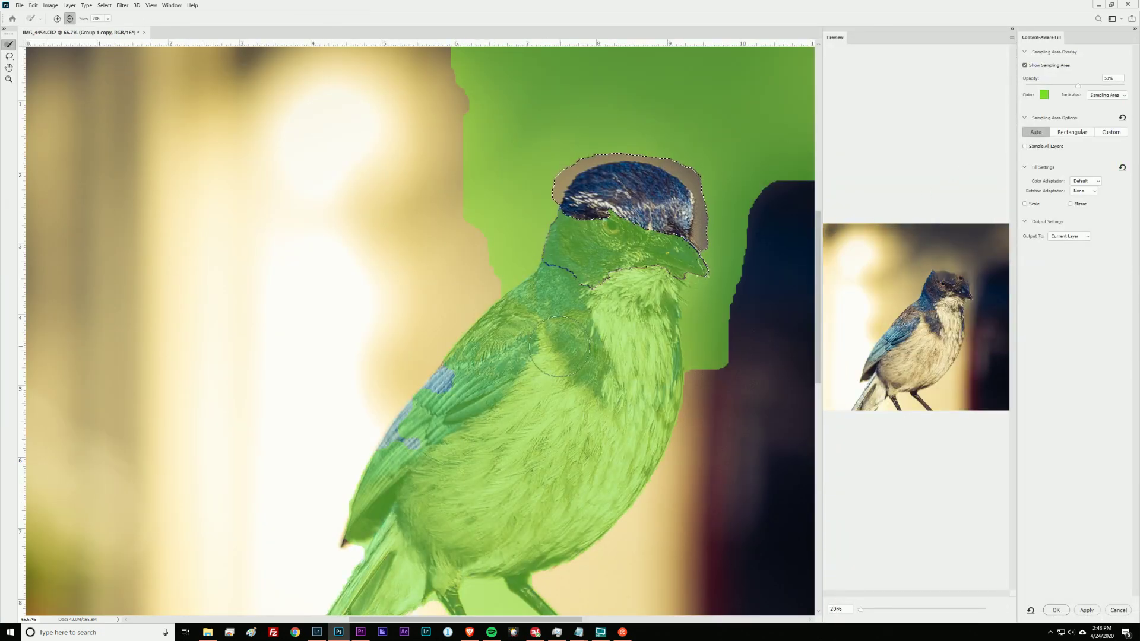
pyautogui.moveTo(451, 533)
pyautogui.mouseDown()
pyautogui.moveTo(522, 443)
pyautogui.moveTo(493, 441)
pyautogui.moveTo(385, 559)
pyautogui.moveTo(382, 474)
pyautogui.moveTo(542, 370)
pyautogui.moveTo(530, 363)
pyautogui.moveTo(561, 267)
pyautogui.moveTo(549, 249)
pyautogui.moveTo(713, 262)
pyautogui.mouseUp()
pyautogui.moveTo(575, 243)
pyautogui.mouseDown()
pyautogui.moveTo(614, 223)
pyautogui.moveTo(700, 279)
pyautogui.moveTo(600, 315)
pyautogui.moveTo(645, 396)
pyautogui.moveTo(511, 552)
pyautogui.moveTo(594, 547)
pyautogui.moveTo(608, 569)
pyautogui.moveTo(563, 567)
pyautogui.moveTo(594, 416)
pyautogui.moveTo(438, 305)
pyautogui.moveTo(548, 243)
pyautogui.moveTo(525, 235)
pyautogui.moveTo(487, 264)
pyautogui.mouseUp()
pyautogui.moveTo(771, 249)
pyautogui.mouseDown()
pyautogui.moveTo(697, 254)
pyautogui.moveTo(780, 212)
pyautogui.moveTo(752, 250)
pyautogui.moveTo(762, 272)
pyautogui.moveTo(390, 373)
pyautogui.moveTo(409, 401)
pyautogui.mouseUp()
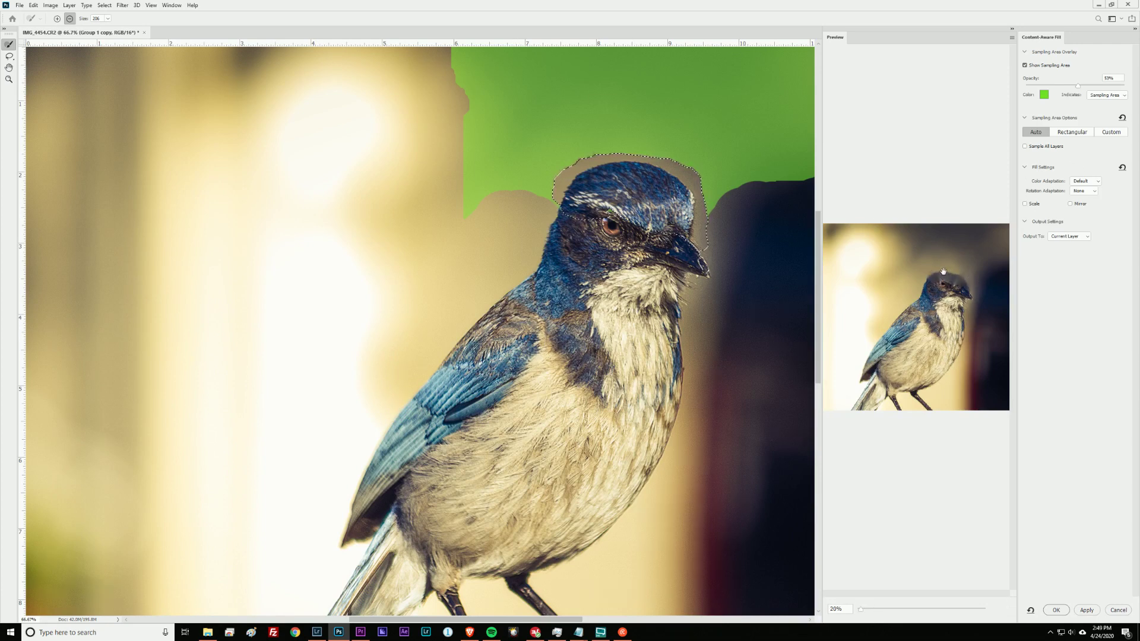
pyautogui.moveTo(505, 184)
pyautogui.mouseDown()
pyautogui.moveTo(573, 196)
pyautogui.moveTo(455, 205)
pyautogui.mouseUp()
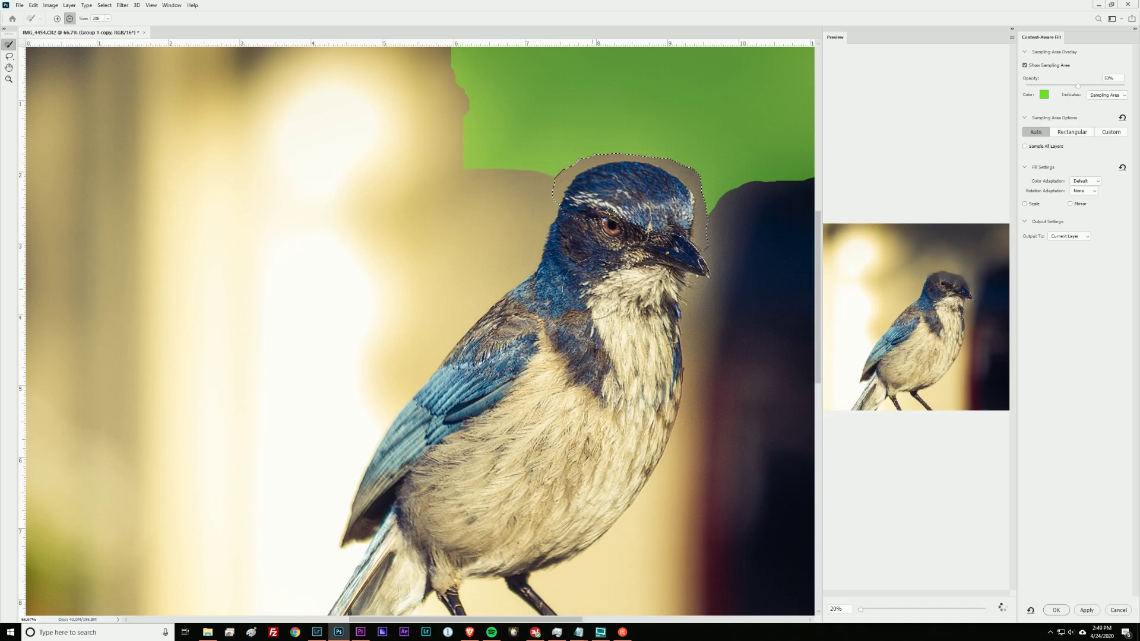
pyautogui.moveTo(552, 235); pyautogui.dragTo(445, 382)
pyautogui.moveTo(644, 382)
pyautogui.mouseDown()
pyautogui.moveTo(592, 358)
pyautogui.moveTo(720, 356)
pyautogui.mouseUp()
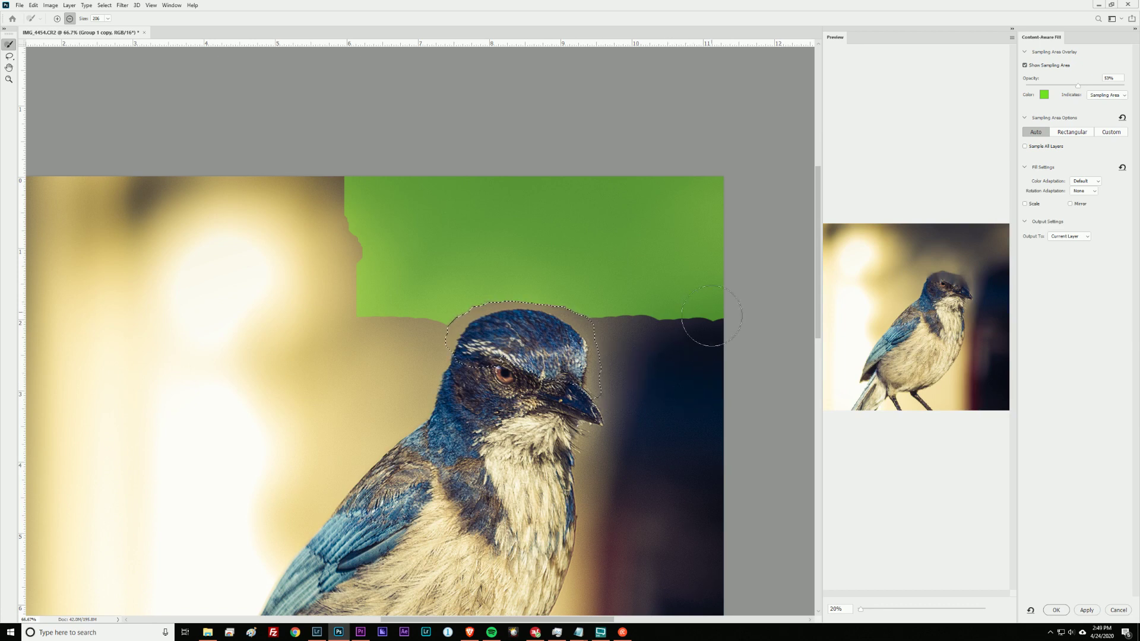
pyautogui.press('Return')
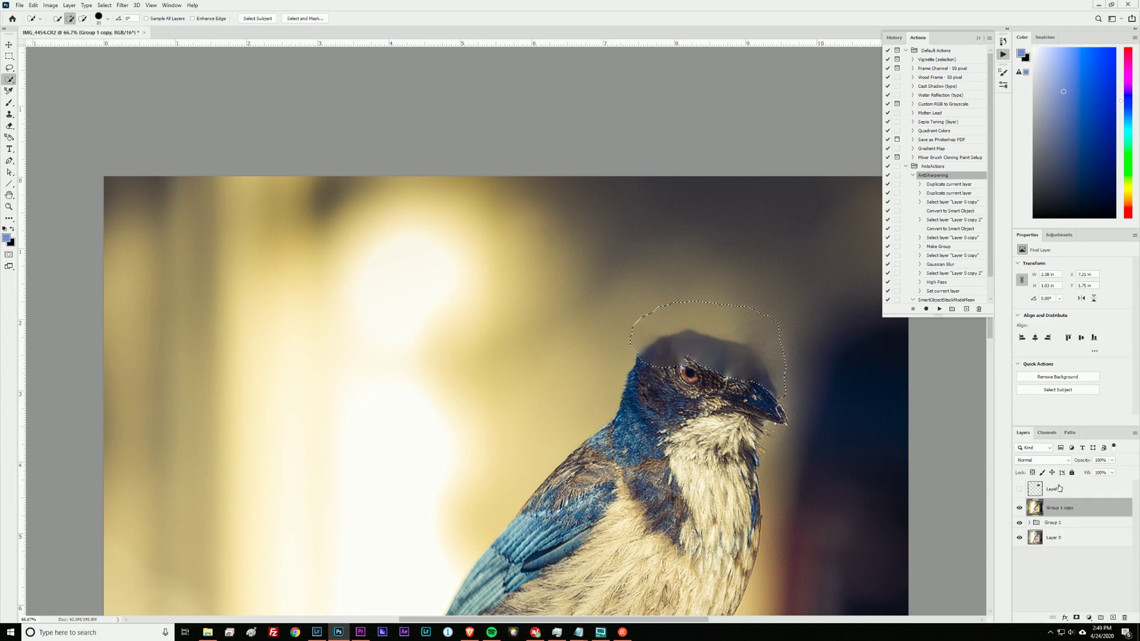
# Step: Show the head cutout over the filled area to check it, clear the selection, and hide the cutout again
pyautogui.click(1020, 490)
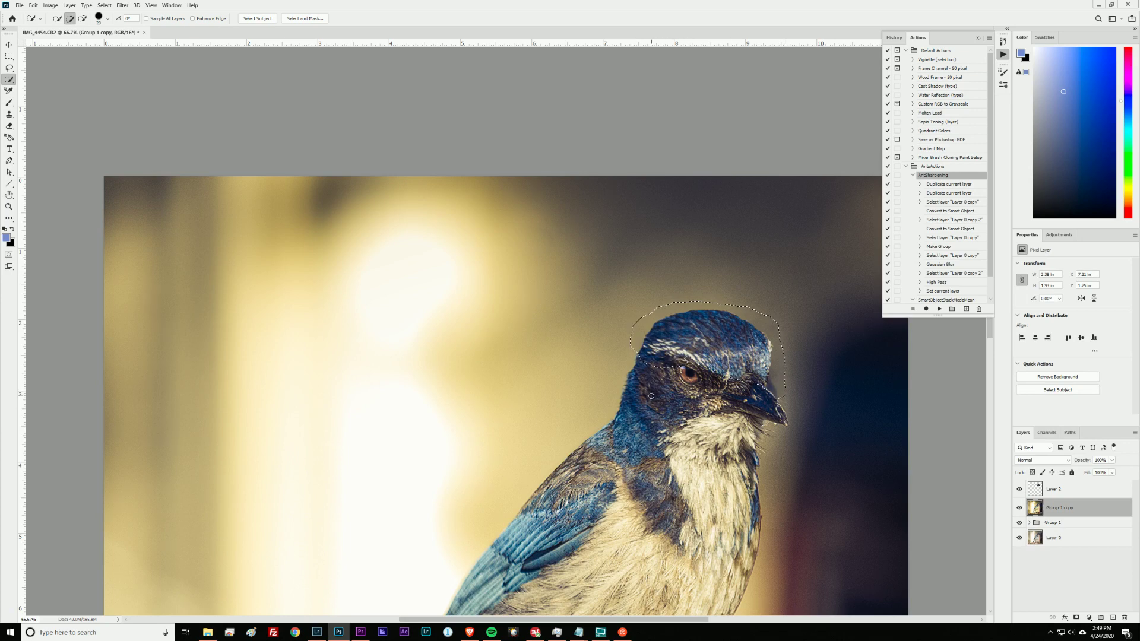
pyautogui.hotkey('ctrl', 'd')
pyautogui.click(1020, 490)
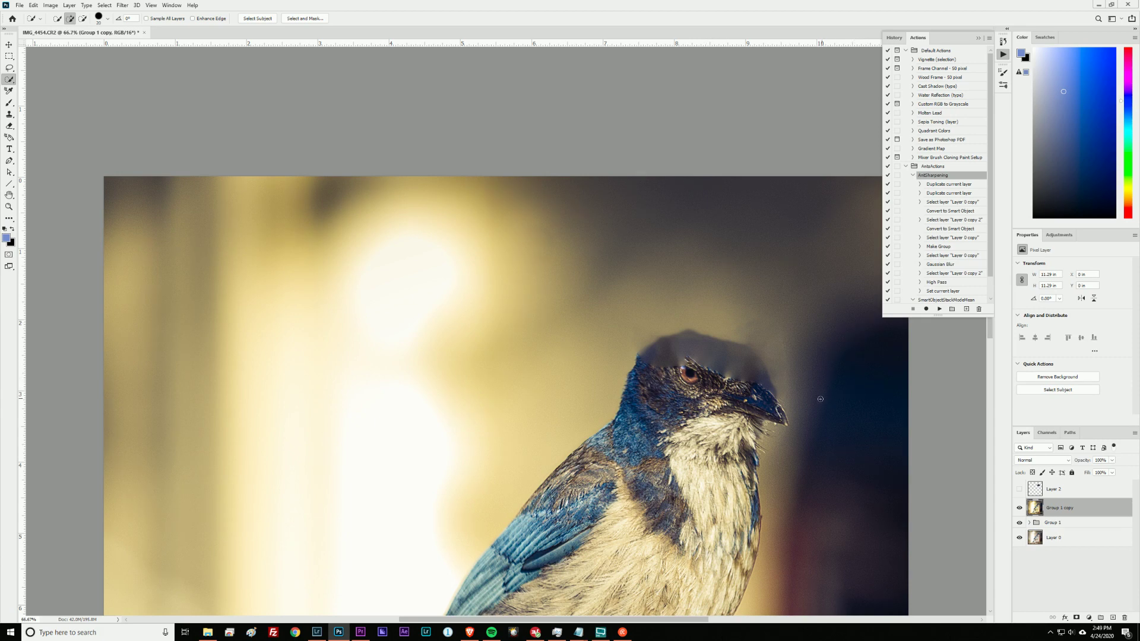
# Step: Patch the smudged background beside the beak with the Patch tool in Normal mode and save the file
pyautogui.press('s')
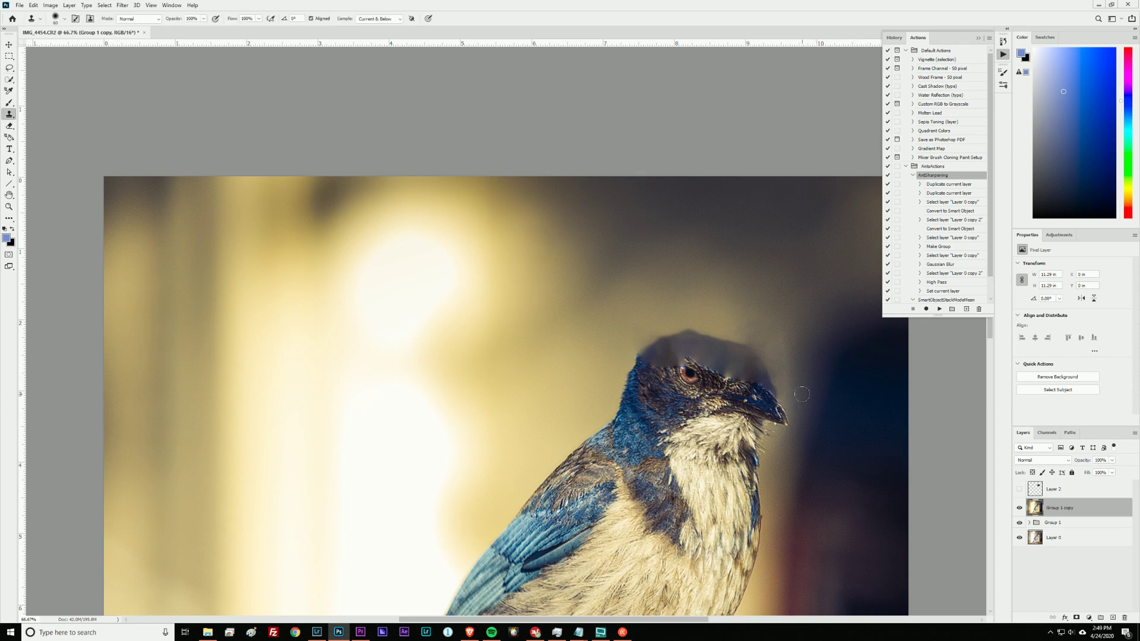
pyautogui.press('j')
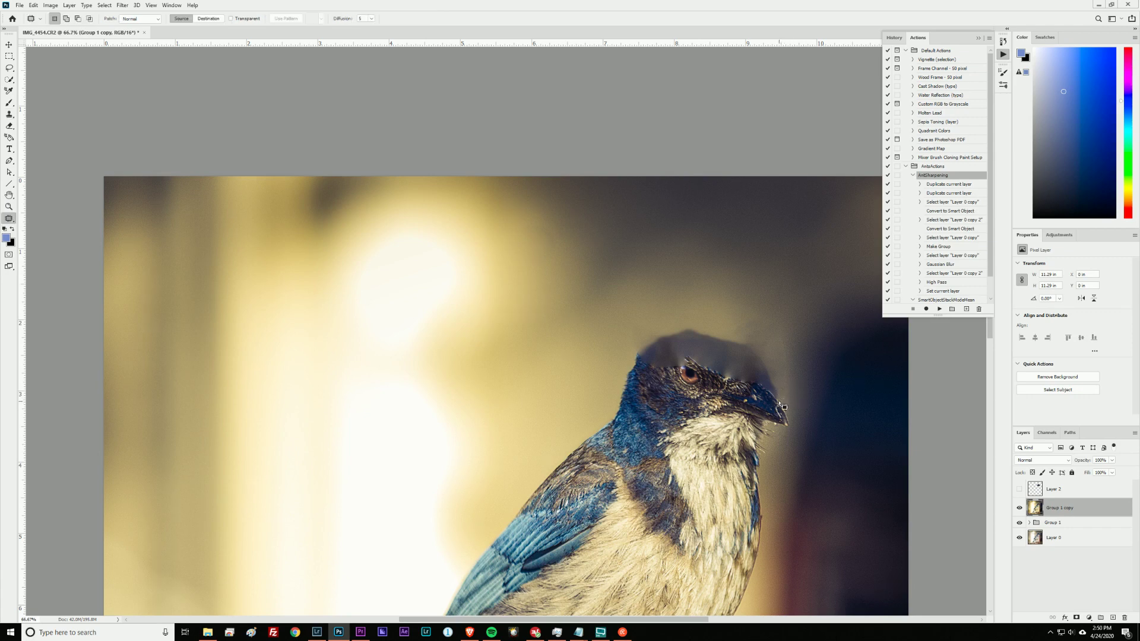
pyautogui.moveTo(775, 391)
pyautogui.mouseDown()
pyautogui.moveTo(803, 395)
pyautogui.moveTo(784, 407)
pyautogui.mouseUp()
pyautogui.moveTo(798, 371); pyautogui.dragTo(807, 359)
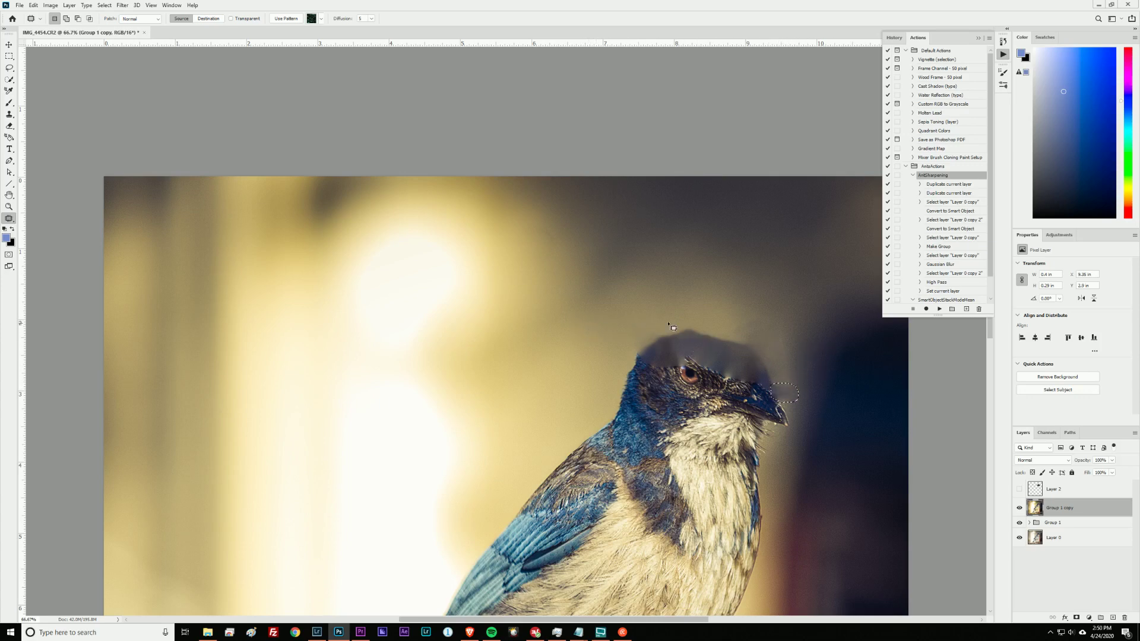
pyautogui.moveTo(768, 357)
pyautogui.mouseDown()
pyautogui.moveTo(753, 366)
pyautogui.moveTo(809, 402)
pyautogui.moveTo(799, 416)
pyautogui.mouseUp()
pyautogui.hotkey('ctrl', 's')
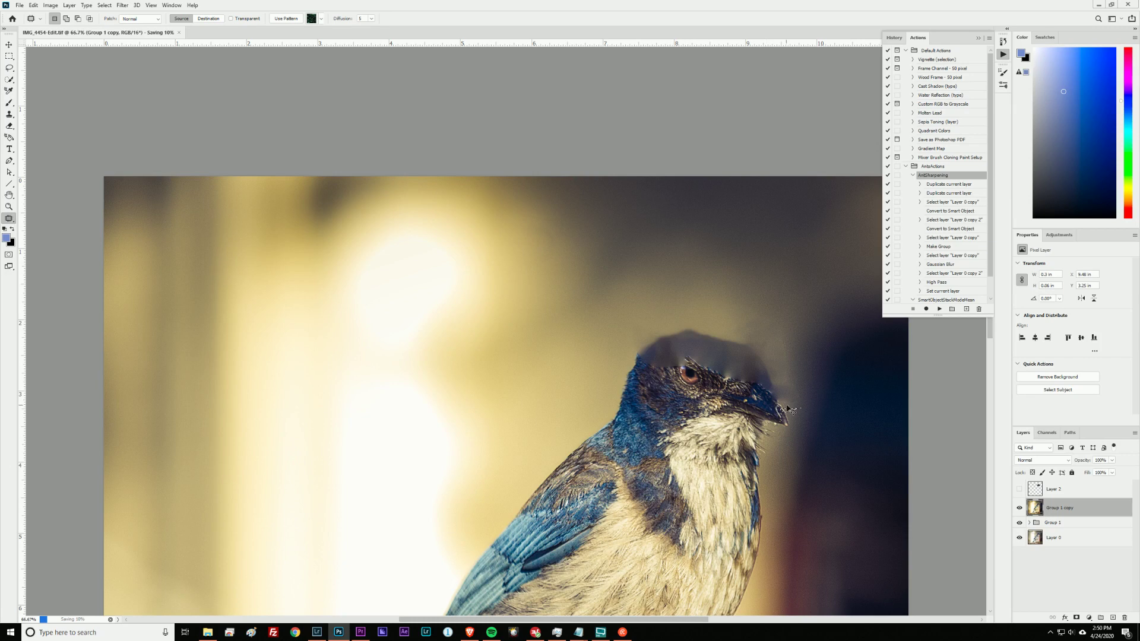
# Step: Outline the background beside the beak, switch the patch mode to Content-Aware, patch the area and clear the selection
pyautogui.click(781, 409)
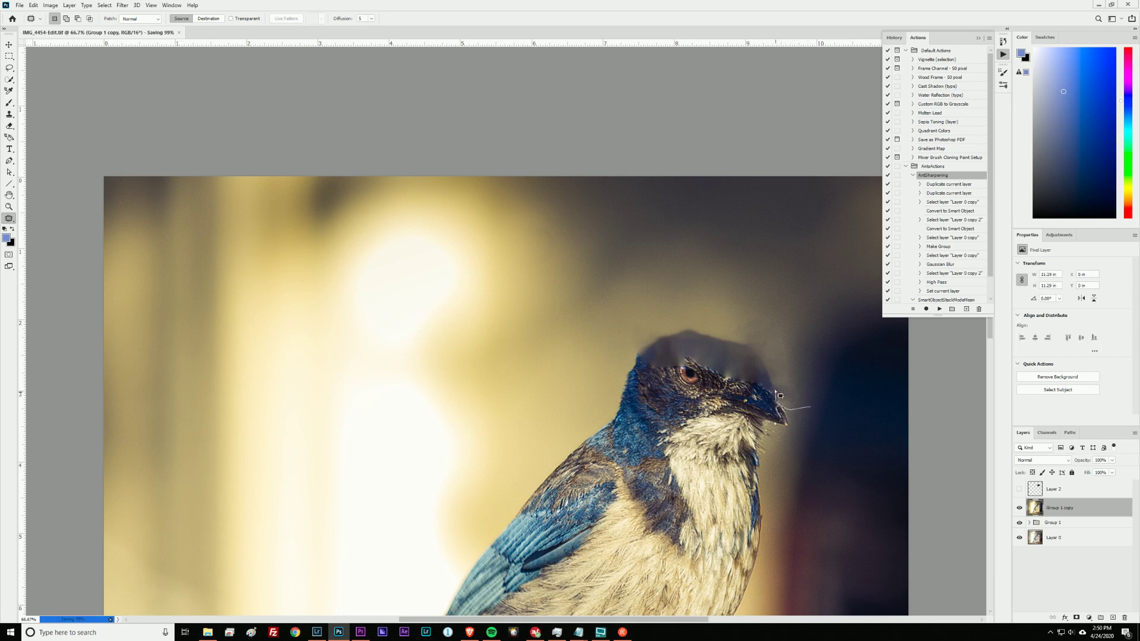
pyautogui.moveTo(812, 386)
pyautogui.mouseDown()
pyautogui.moveTo(814, 400)
pyautogui.moveTo(818, 362)
pyautogui.moveTo(784, 350)
pyautogui.mouseUp()
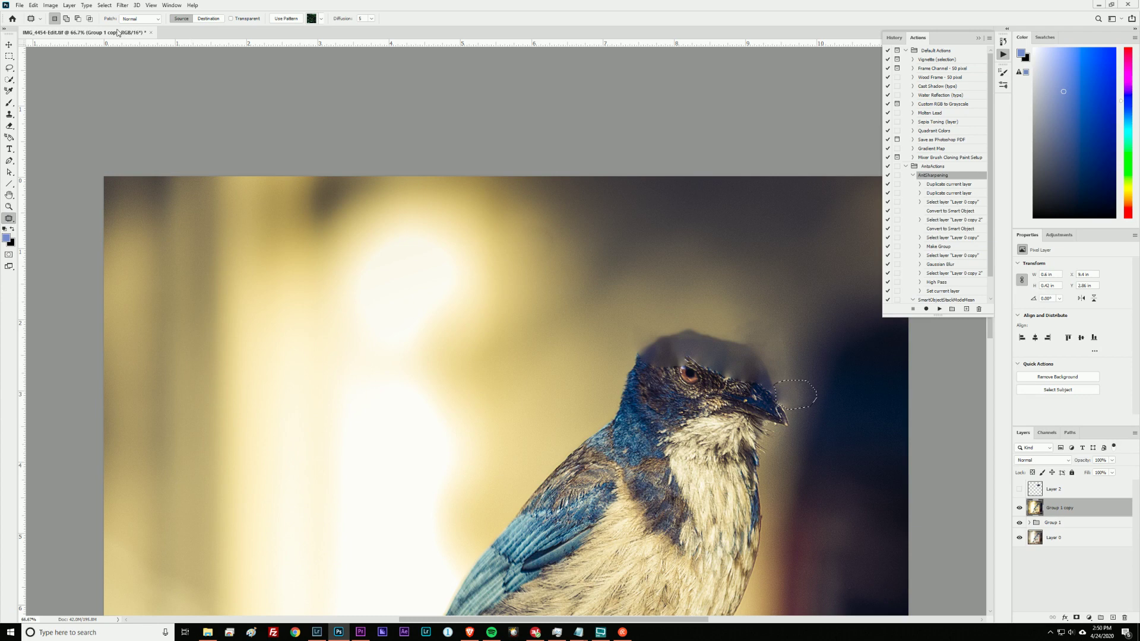
pyautogui.click(149, 18)
pyautogui.click(142, 28)
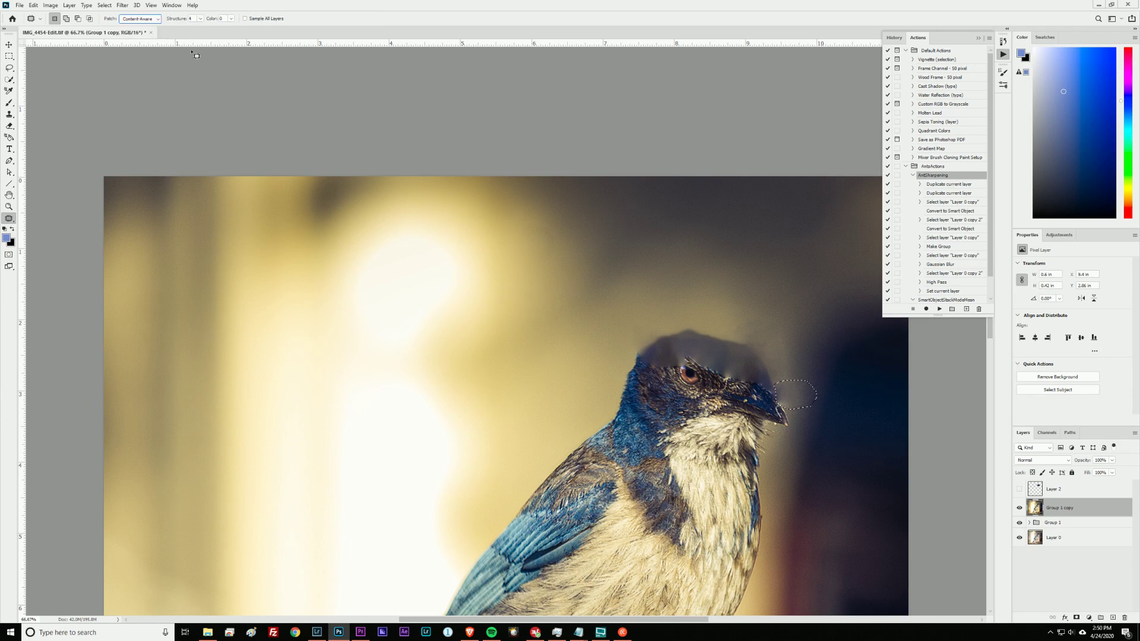
pyautogui.moveTo(815, 378); pyautogui.dragTo(814, 374)
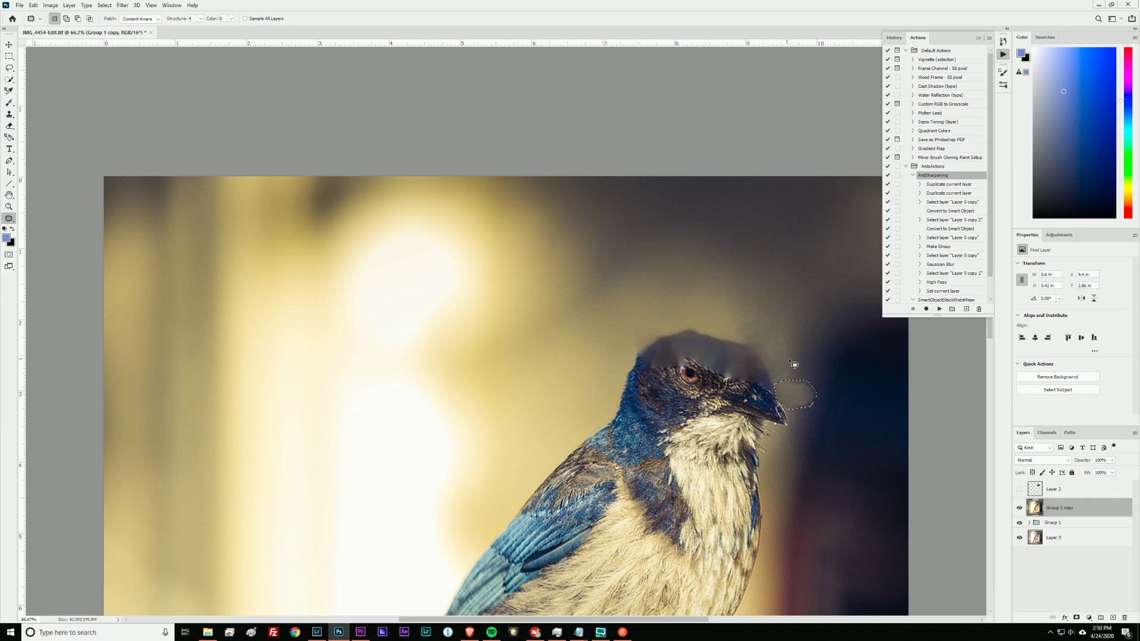
pyautogui.hotkey('ctrl', 'd')
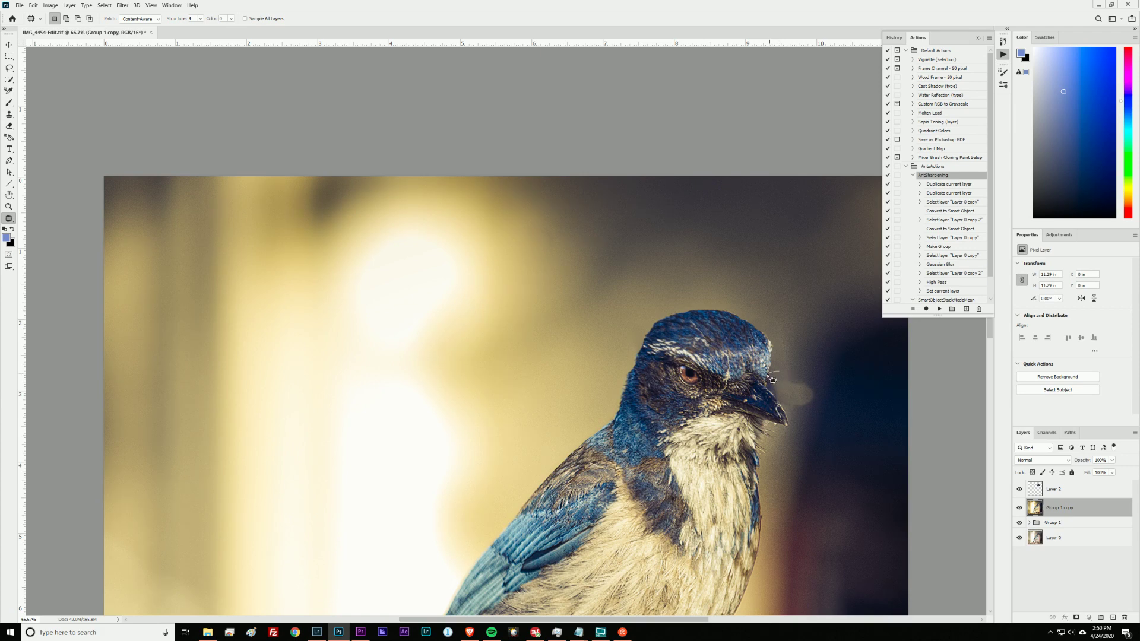
# Step: Try to patch the remaining halo between the bird's forehead and beak
pyautogui.moveTo(778, 397)
pyautogui.mouseDown()
pyautogui.moveTo(823, 373)
pyautogui.moveTo(800, 371)
pyautogui.moveTo(769, 315)
pyautogui.moveTo(748, 308)
pyautogui.mouseUp()
pyautogui.click(809, 355)
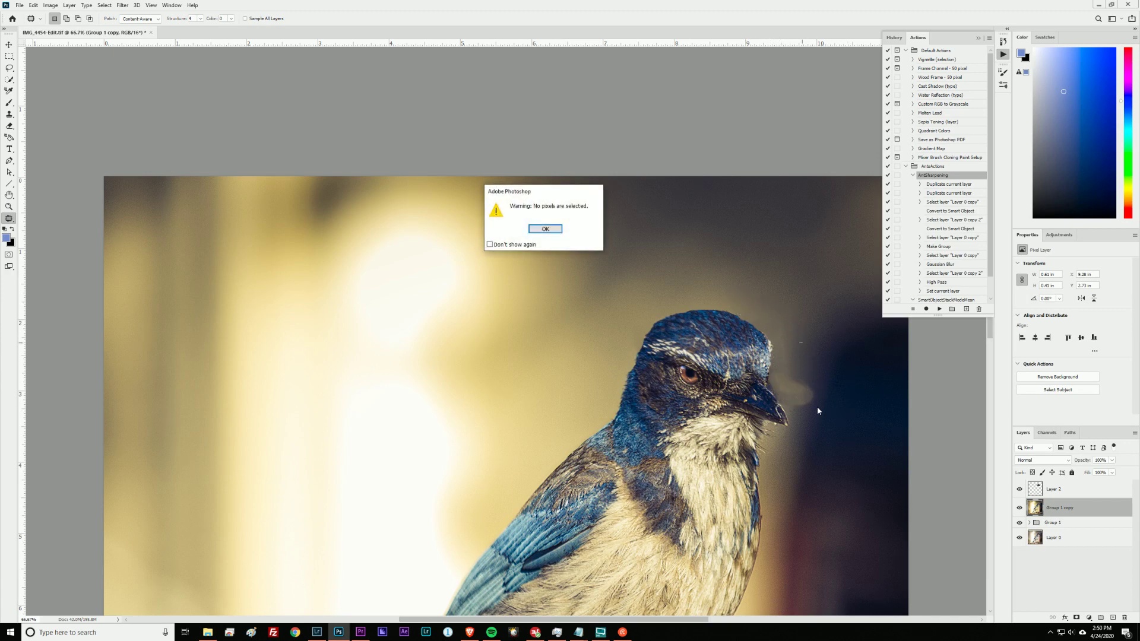
pyautogui.click(544, 229)
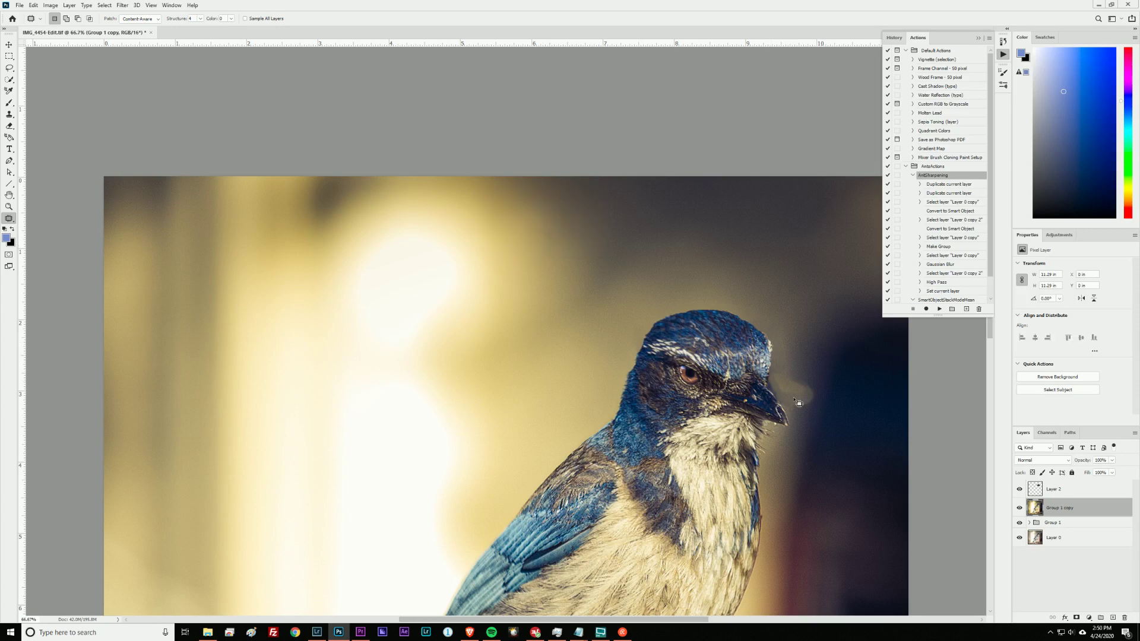
# Step: Clone clean background over the blotchy halo beside the beak and above the head with the Clone Stamp
pyautogui.press('s')
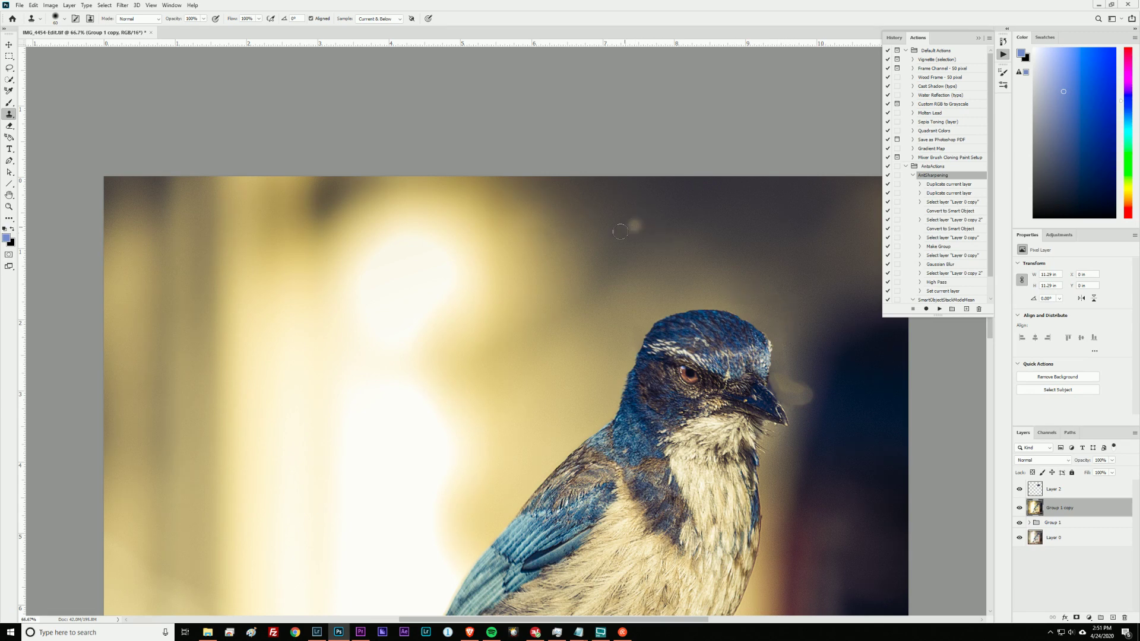
pyautogui.keyDown('alt'); pyautogui.rightClick(730, 280); pyautogui.keyUp('alt')
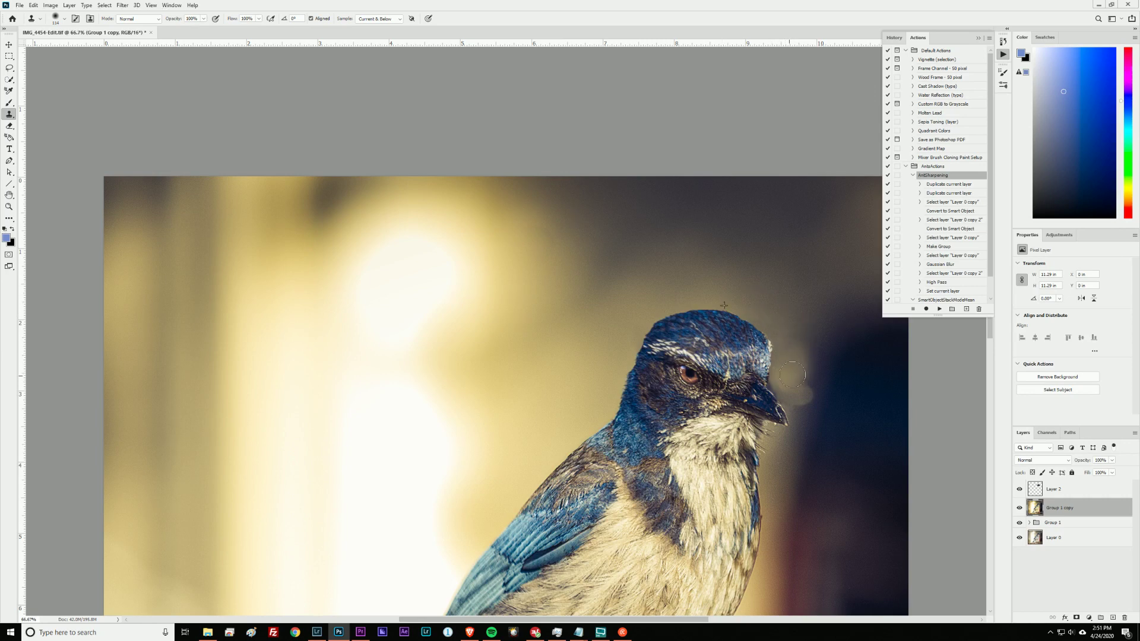
pyautogui.moveTo(786, 380)
pyautogui.mouseDown()
pyautogui.moveTo(795, 352)
pyautogui.moveTo(788, 397)
pyautogui.moveTo(783, 332)
pyautogui.moveTo(756, 290)
pyautogui.moveTo(781, 264)
pyautogui.moveTo(817, 362)
pyautogui.moveTo(794, 386)
pyautogui.moveTo(811, 407)
pyautogui.moveTo(767, 263)
pyautogui.moveTo(824, 306)
pyautogui.moveTo(795, 301)
pyautogui.moveTo(823, 325)
pyautogui.moveTo(813, 391)
pyautogui.moveTo(783, 385)
pyautogui.moveTo(808, 391)
pyautogui.moveTo(827, 419)
pyautogui.moveTo(855, 394)
pyautogui.moveTo(831, 364)
pyautogui.moveTo(849, 334)
pyautogui.moveTo(771, 295)
pyautogui.moveTo(739, 237)
pyautogui.moveTo(748, 271)
pyautogui.moveTo(762, 297)
pyautogui.moveTo(771, 254)
pyautogui.moveTo(787, 249)
pyautogui.moveTo(829, 339)
pyautogui.moveTo(792, 277)
pyautogui.moveTo(786, 229)
pyautogui.mouseUp()
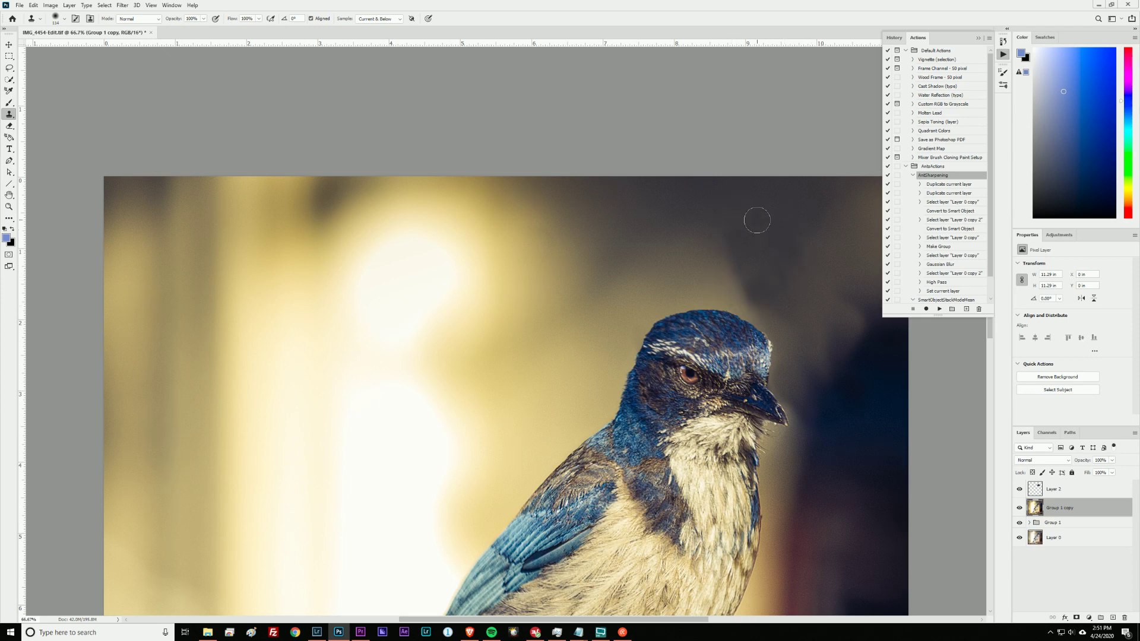
pyautogui.hotkey('ctrl', '-')
pyautogui.hotkey('ctrl', '-')
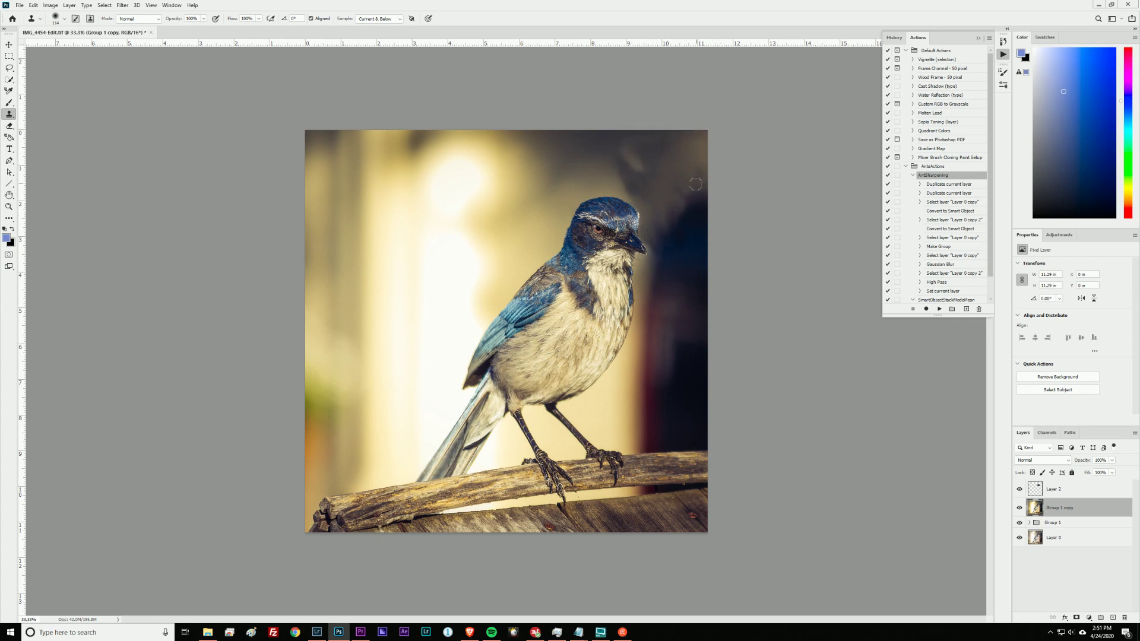
pyautogui.moveTo(624, 155)
pyautogui.mouseDown()
pyautogui.moveTo(652, 151)
pyautogui.moveTo(633, 184)
pyautogui.moveTo(624, 135)
pyautogui.mouseUp()
pyautogui.keyDown('alt'); pyautogui.click(636, 179); pyautogui.keyUp('alt')
# Step: Save the retouched photo and close Photoshop to return to Lightroom Classic
pyautogui.hotkey('ctrl', 's')
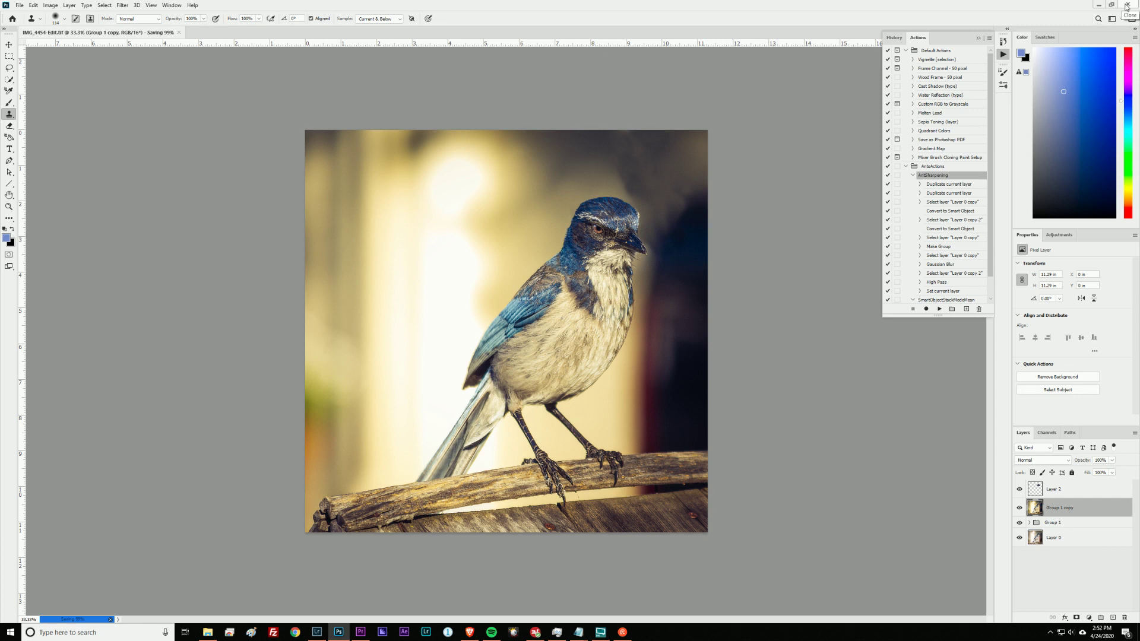
pyautogui.click(1128, 4)
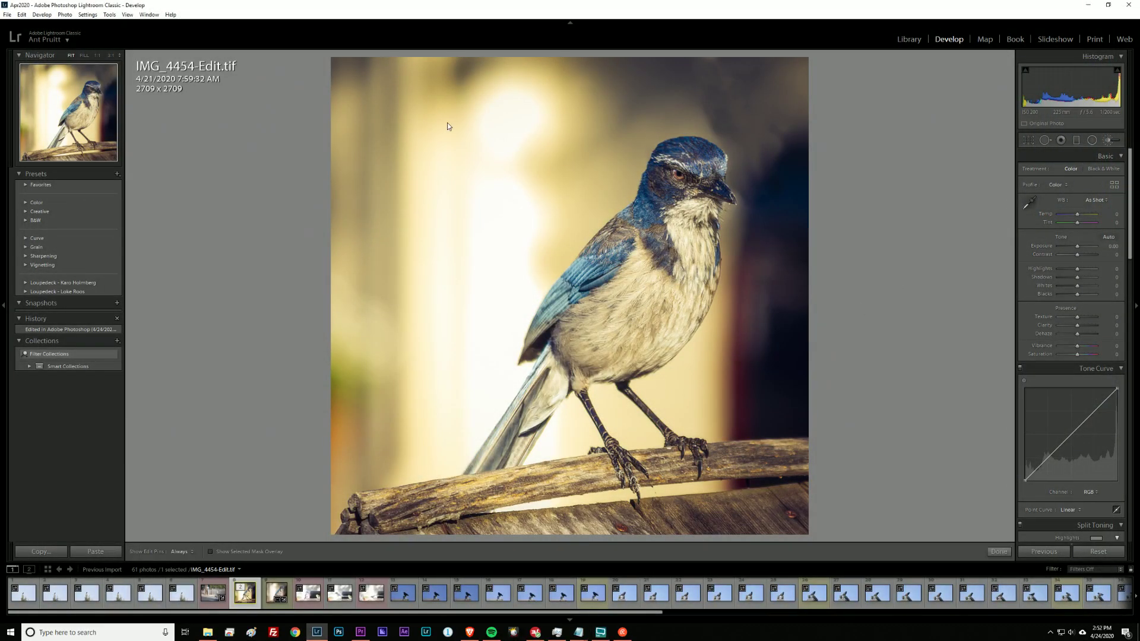
# Step: Place an Adjustment Brush spot above the bird's head, apply the Soften Skin effect, and set Sharpness to -93
pyautogui.press('k')
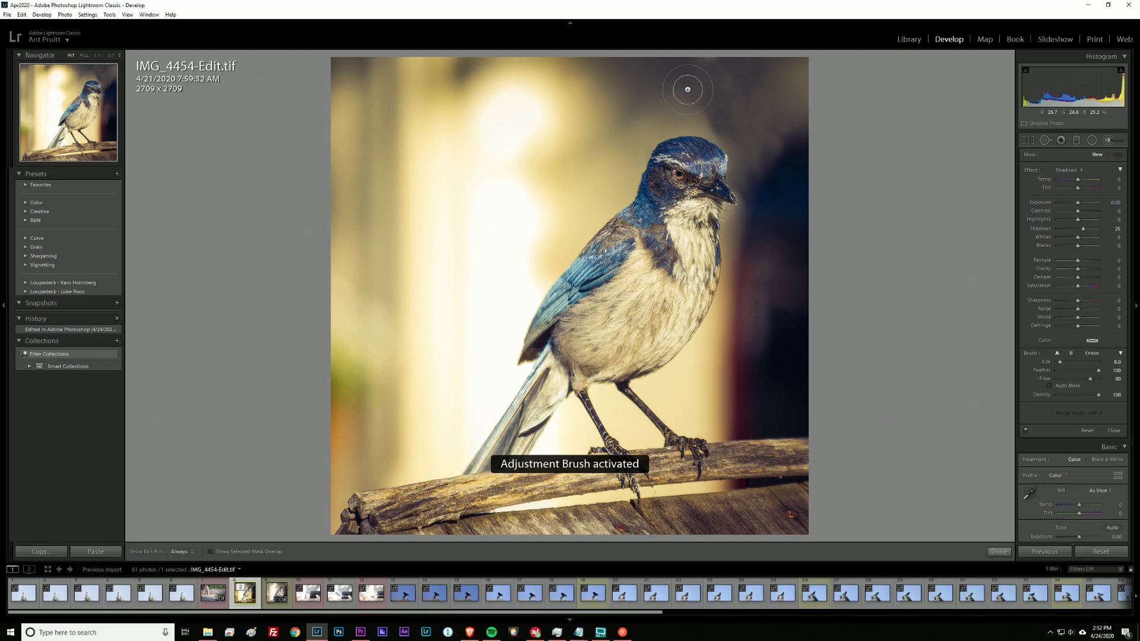
pyautogui.click(683, 89)
pyautogui.click(1065, 170)
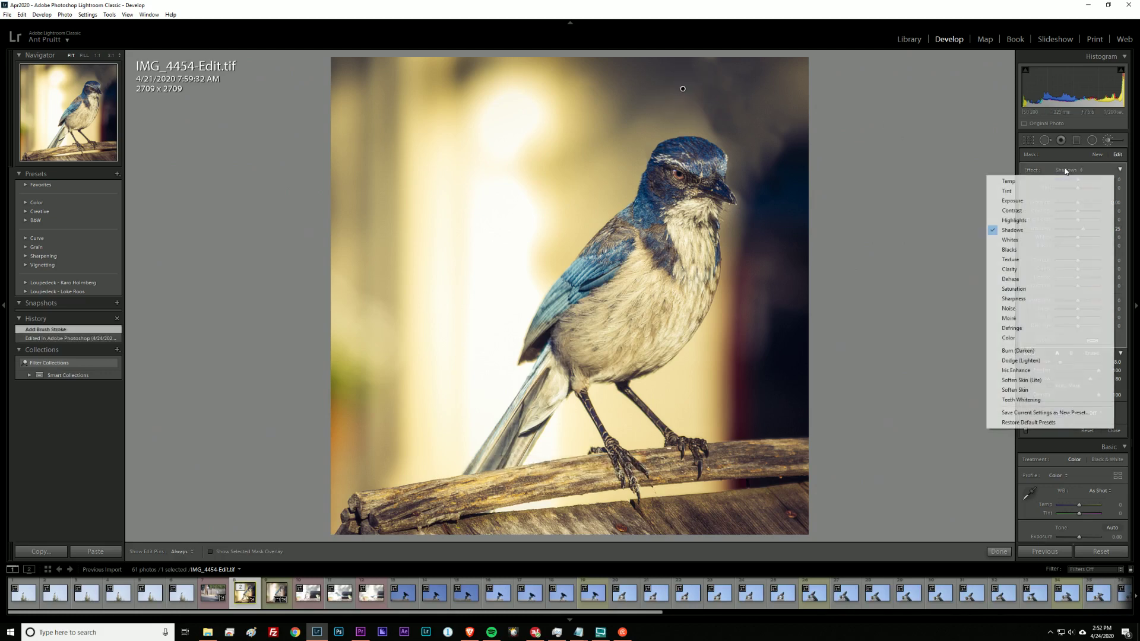
pyautogui.click(1016, 390)
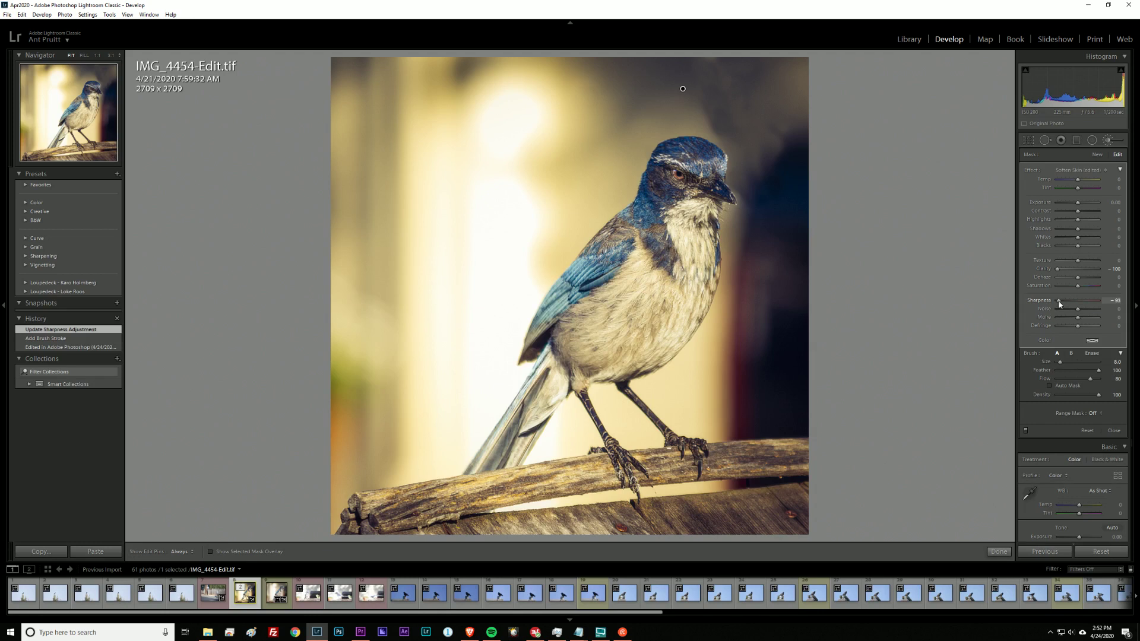
pyautogui.moveTo(1060, 304); pyautogui.dragTo(1060, 303)
# Step: Hide the edit pins and brush the softening adjustment over the cloned background above and beside the bird's head
pyautogui.press('h')
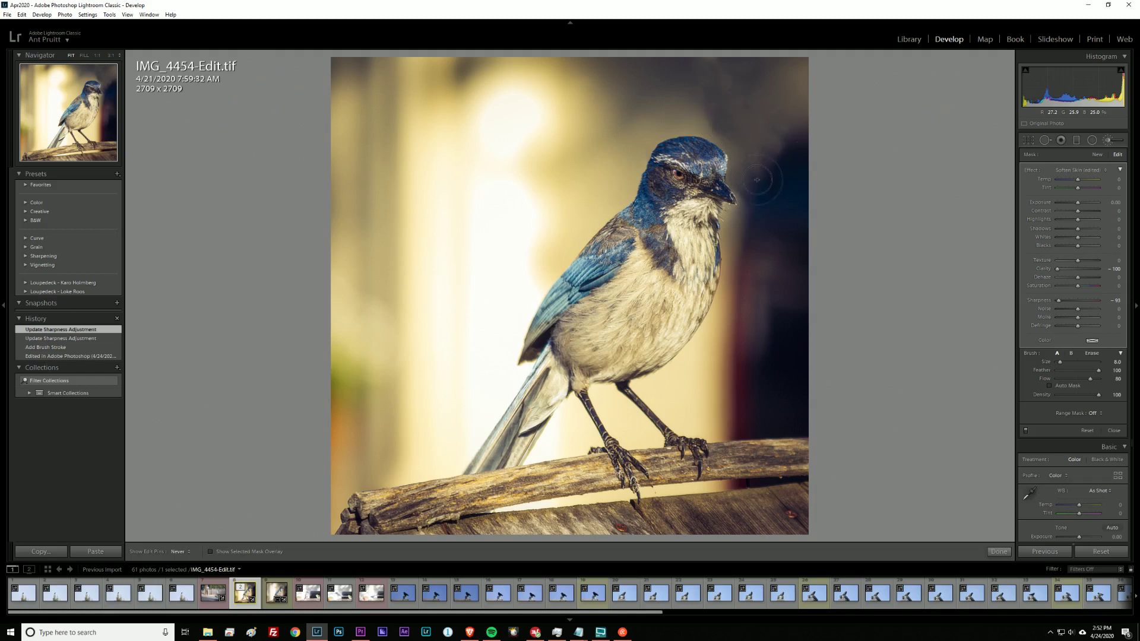
pyautogui.moveTo(708, 59); pyautogui.dragTo(721, 62)
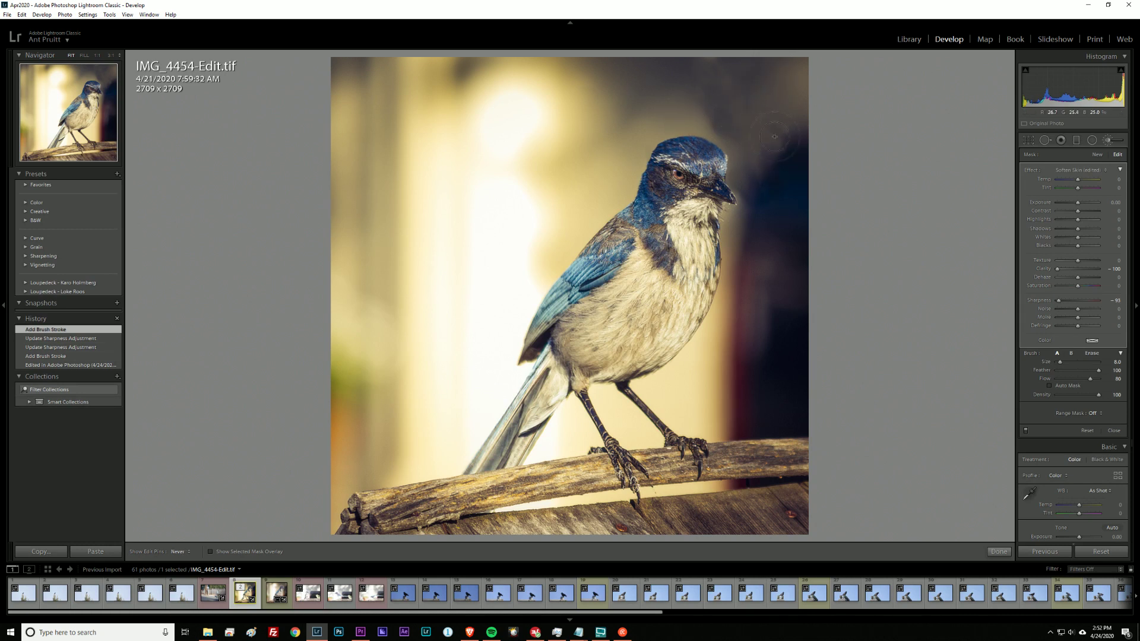
pyautogui.moveTo(775, 137); pyautogui.dragTo(785, 156)
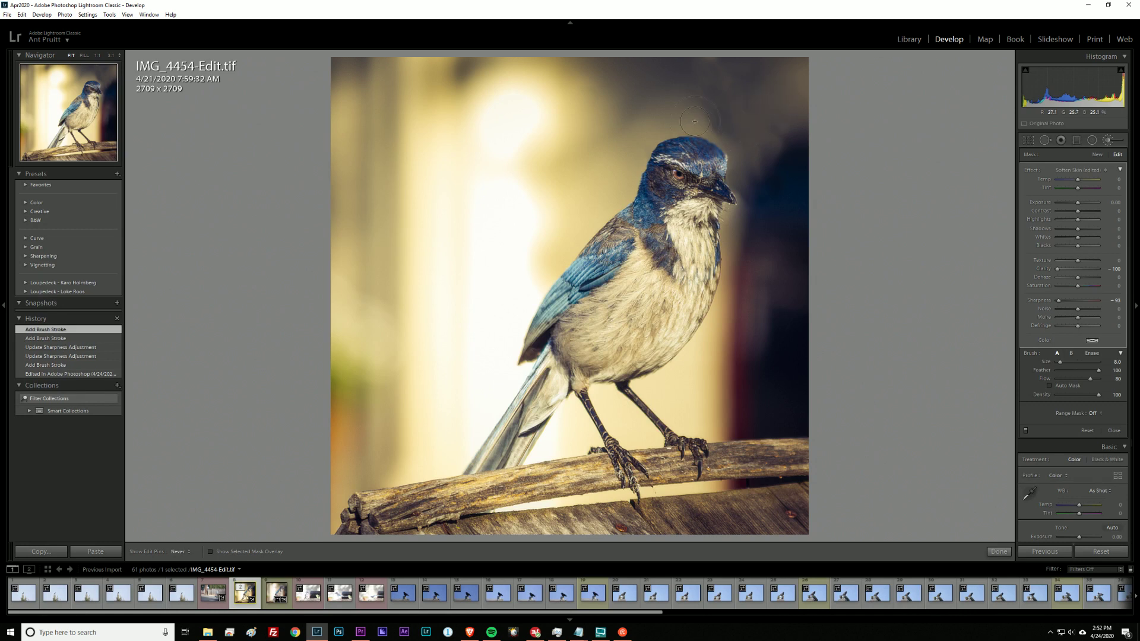
pyautogui.click(694, 102)
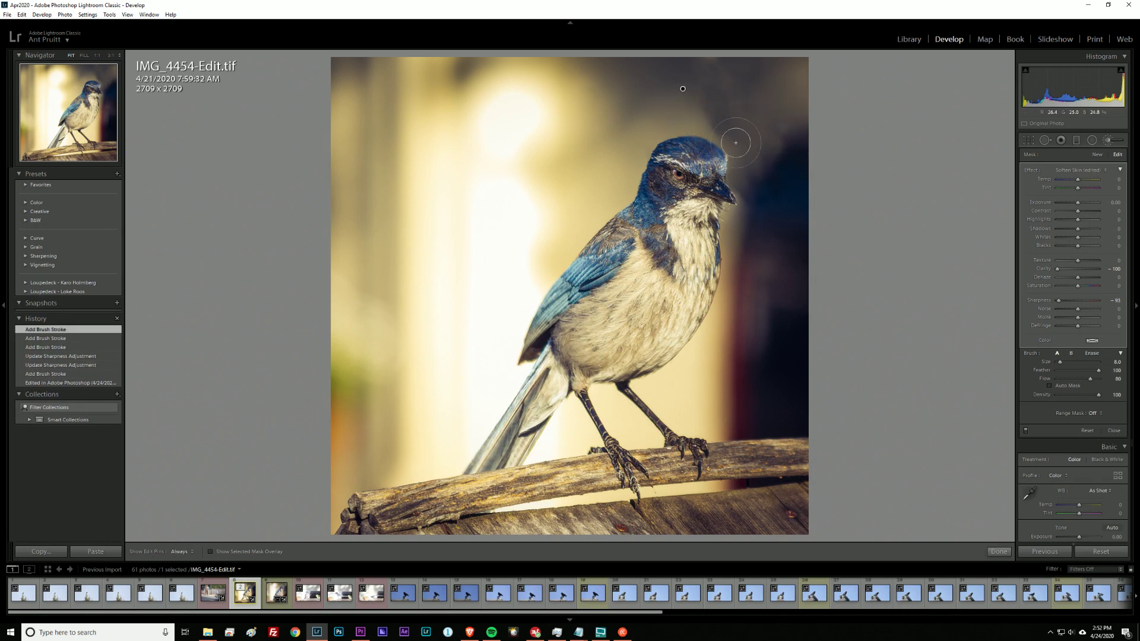
# Step: Duplicate the softening brush adjustment above the bird's head and paint the copy over the background beside and above the head
pyautogui.rightClick(683, 92)
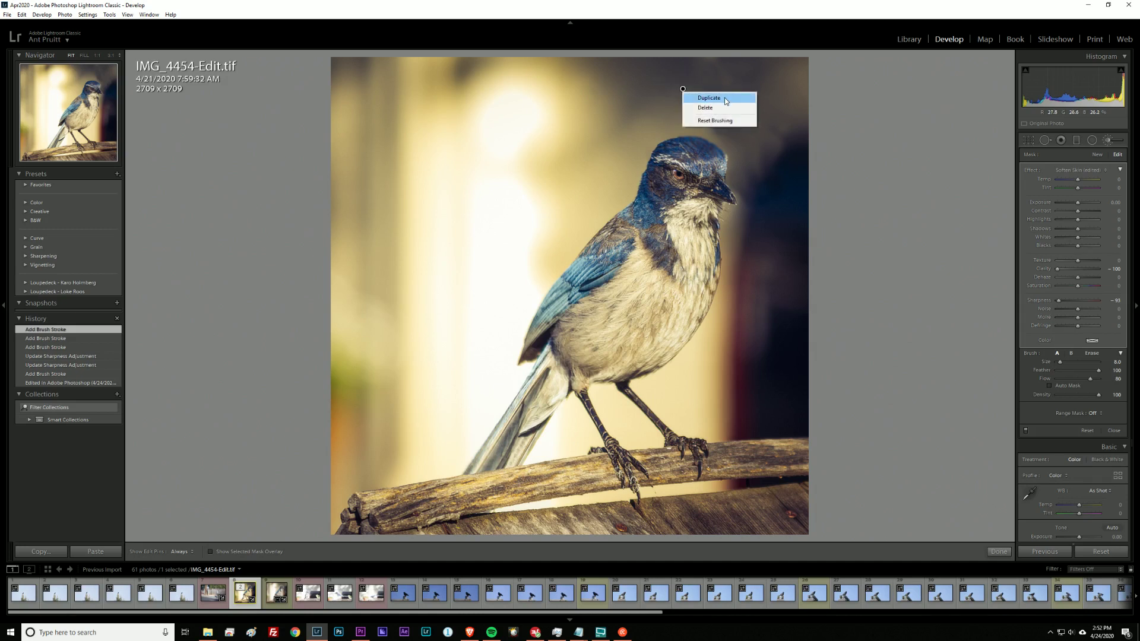
pyautogui.click(749, 99)
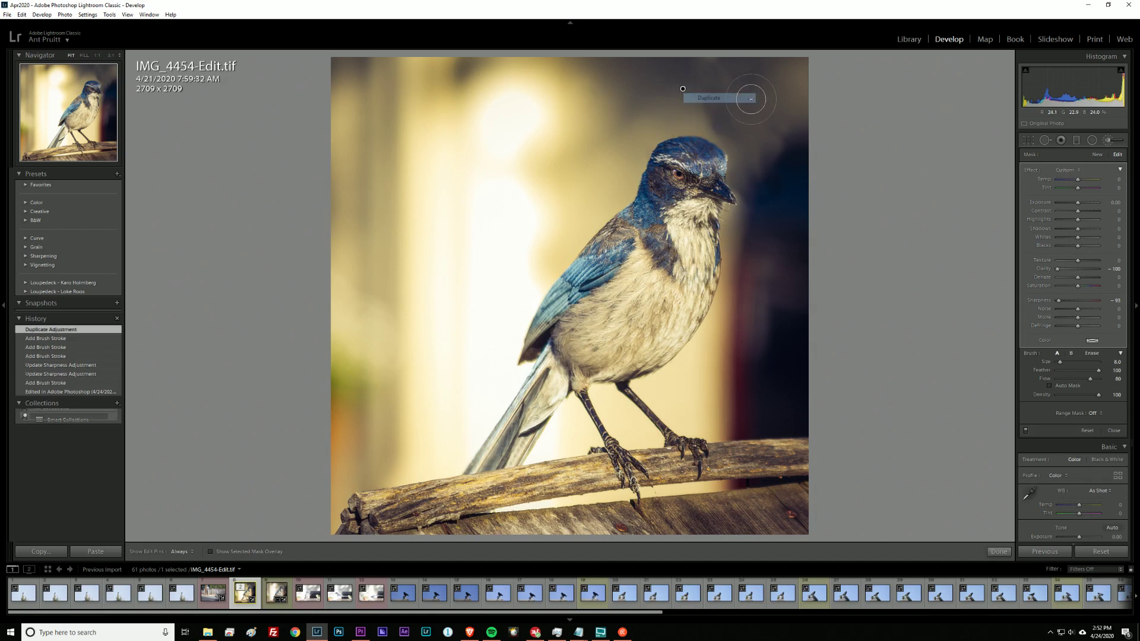
pyautogui.press('h')
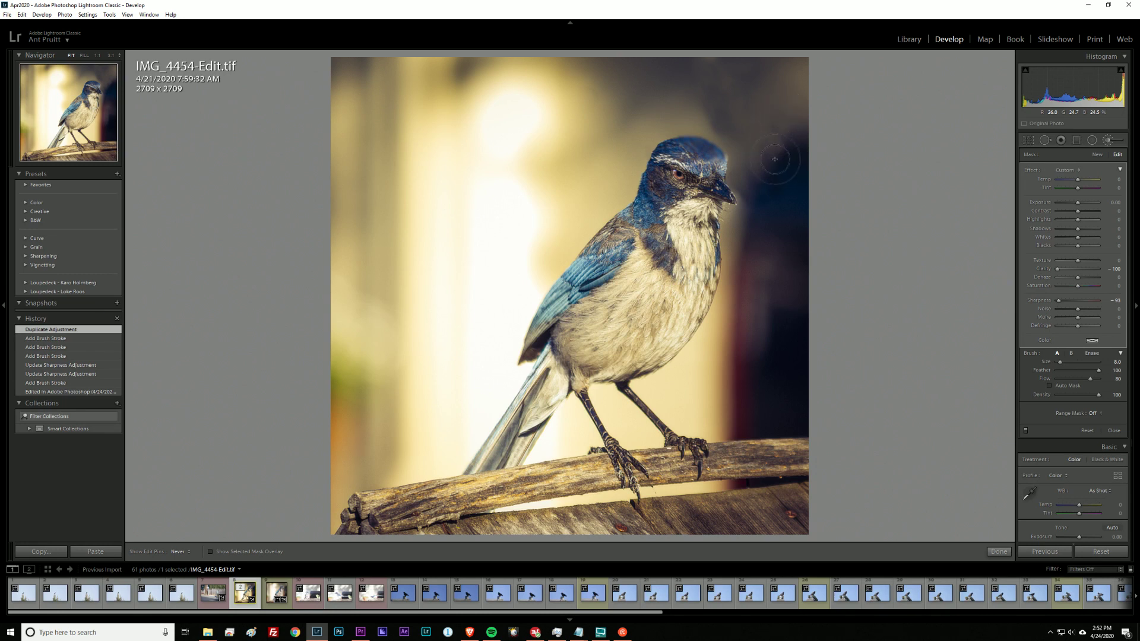
pyautogui.click(785, 107)
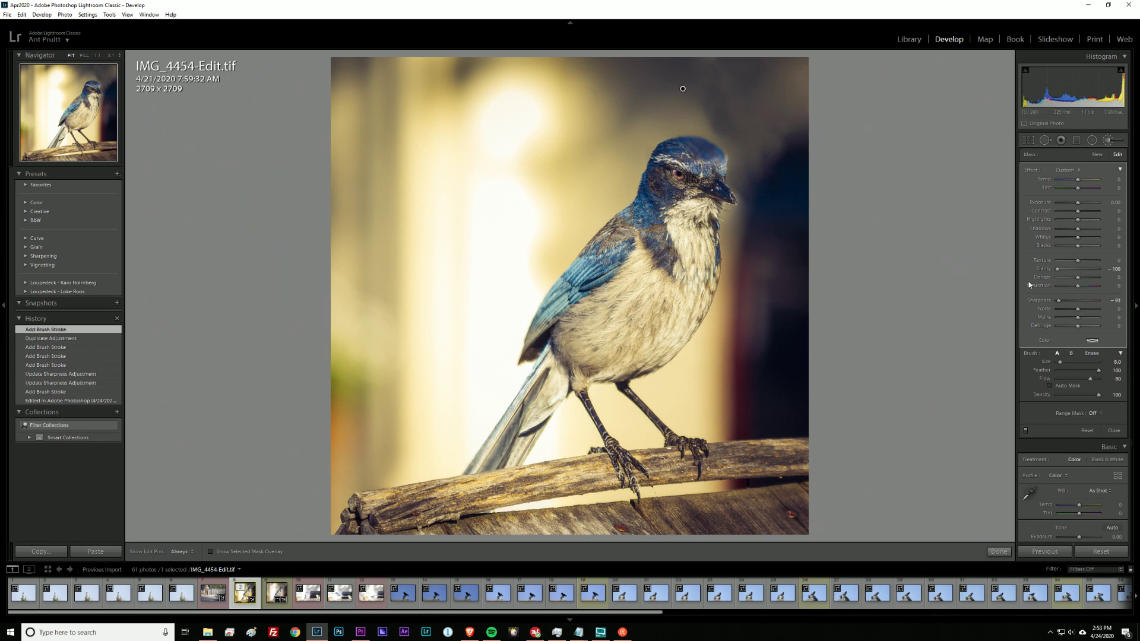
# Step: Set the duplicated brush adjustment's Texture to -100, Sharpness to -100 and Noise to 67
pyautogui.click(1056, 264)
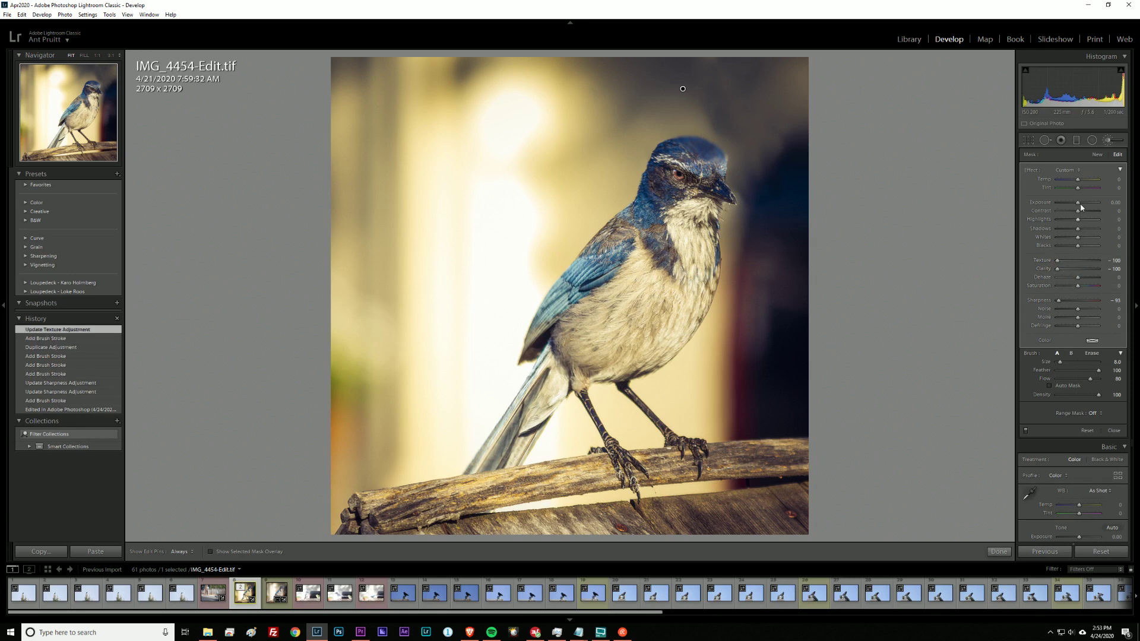
pyautogui.click(1050, 302)
pyautogui.moveTo(1078, 310); pyautogui.dragTo(1095, 313)
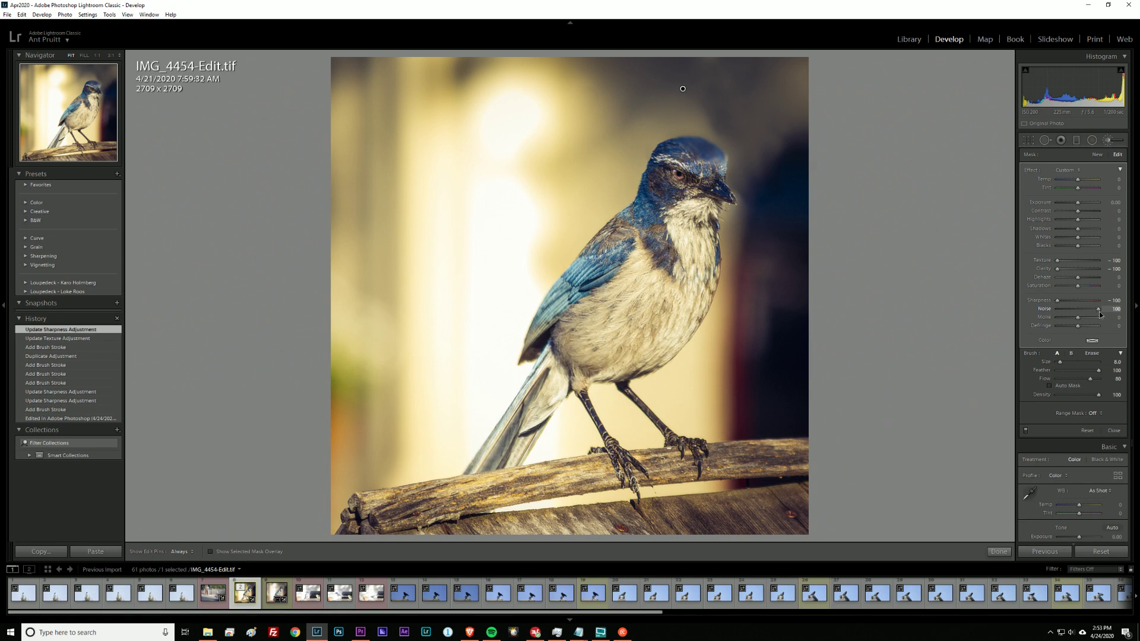
pyautogui.moveTo(1095, 315); pyautogui.dragTo(1091, 310)
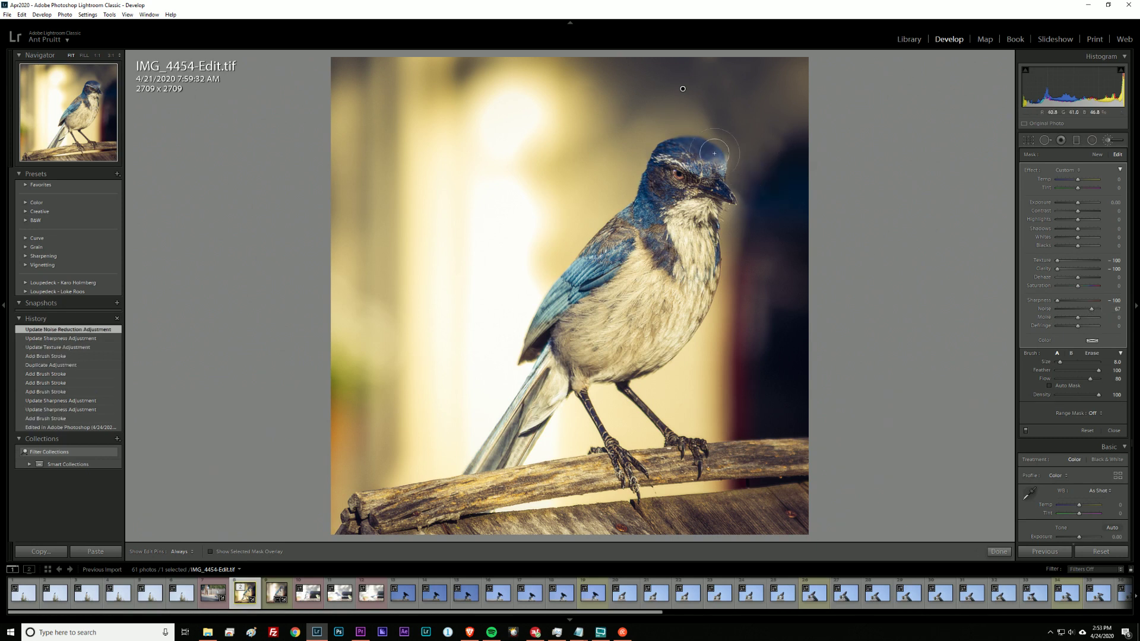
# Step: Show the mask overlay, erase the softening adjustment from the bird's head, then hide the overlay and close the Adjustment Brush
pyautogui.press('o')
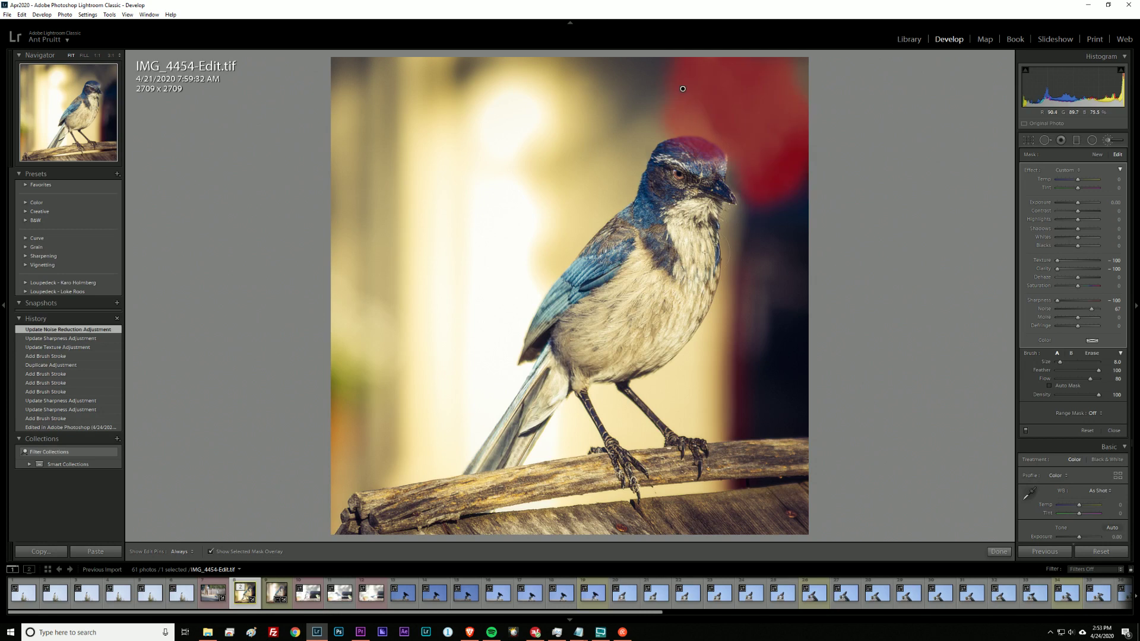
pyautogui.press('alt')
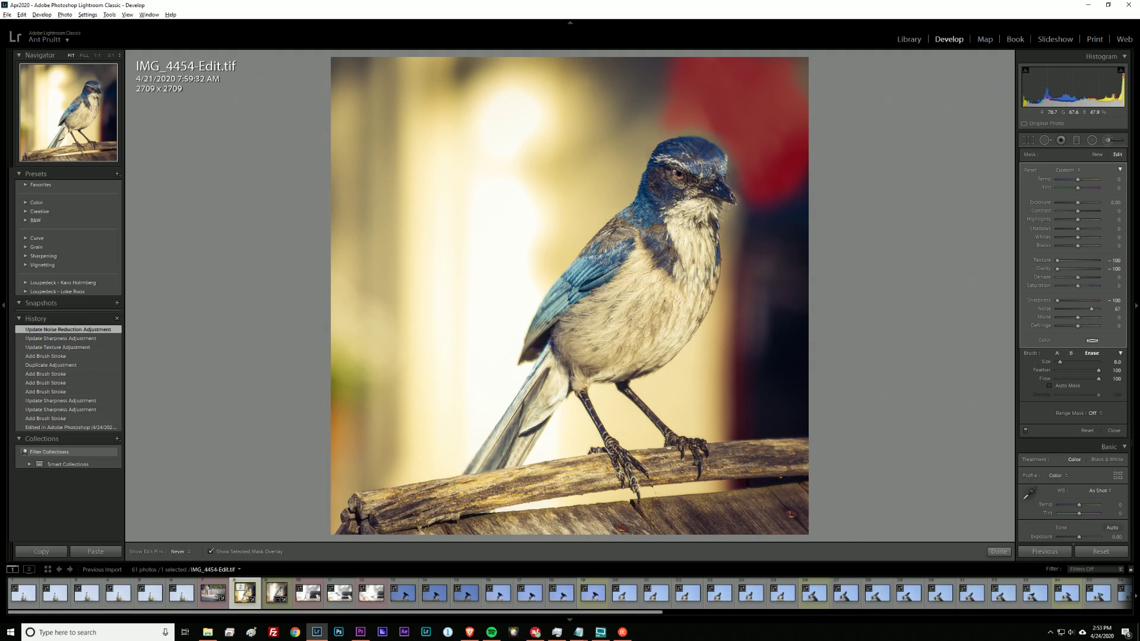
pyautogui.moveTo(695, 205); pyautogui.dragTo(686, 235)
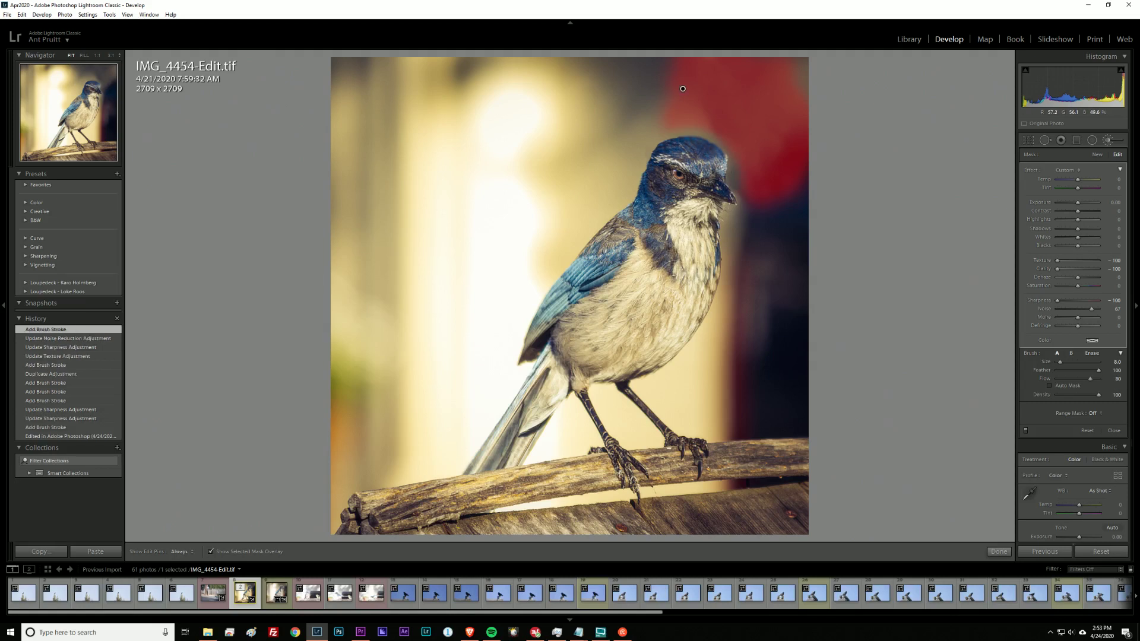
pyautogui.press('o')
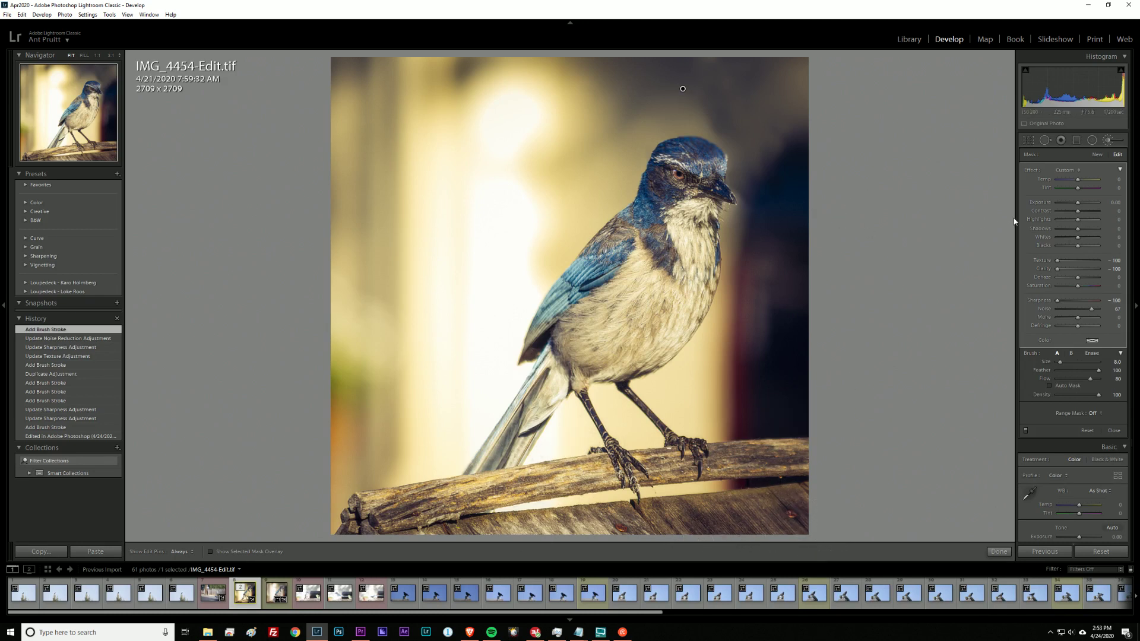
pyautogui.click(1108, 143)
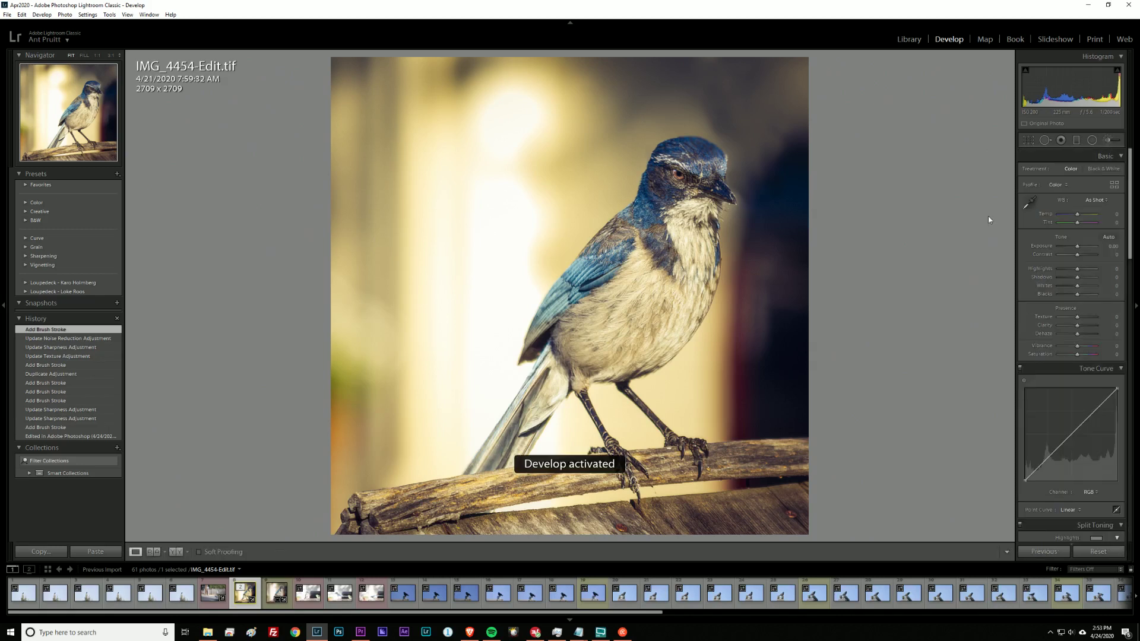
# Step: Give the finished bird photo the green color label and export it with the Insta preset
pyautogui.press('8')
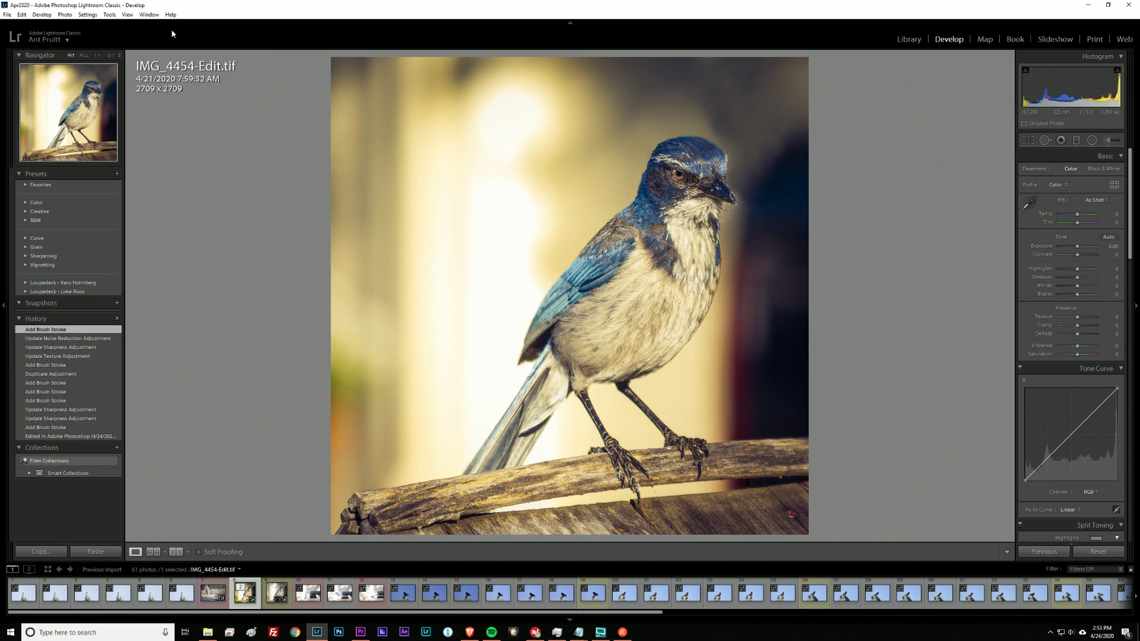
pyautogui.click(10, 15)
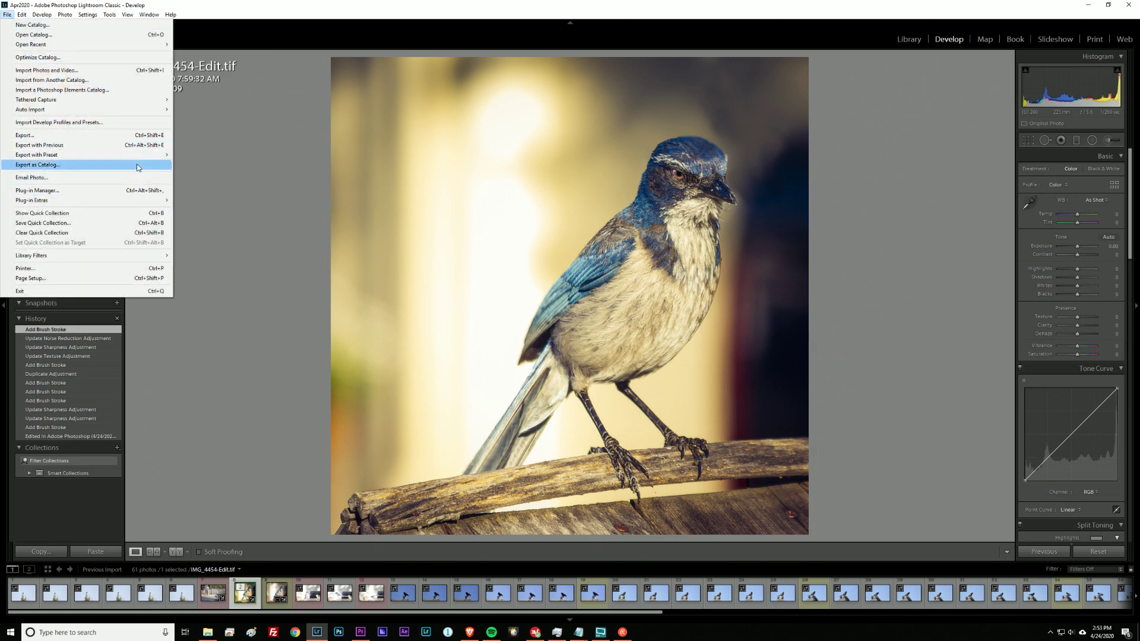
pyautogui.moveTo(151, 158)
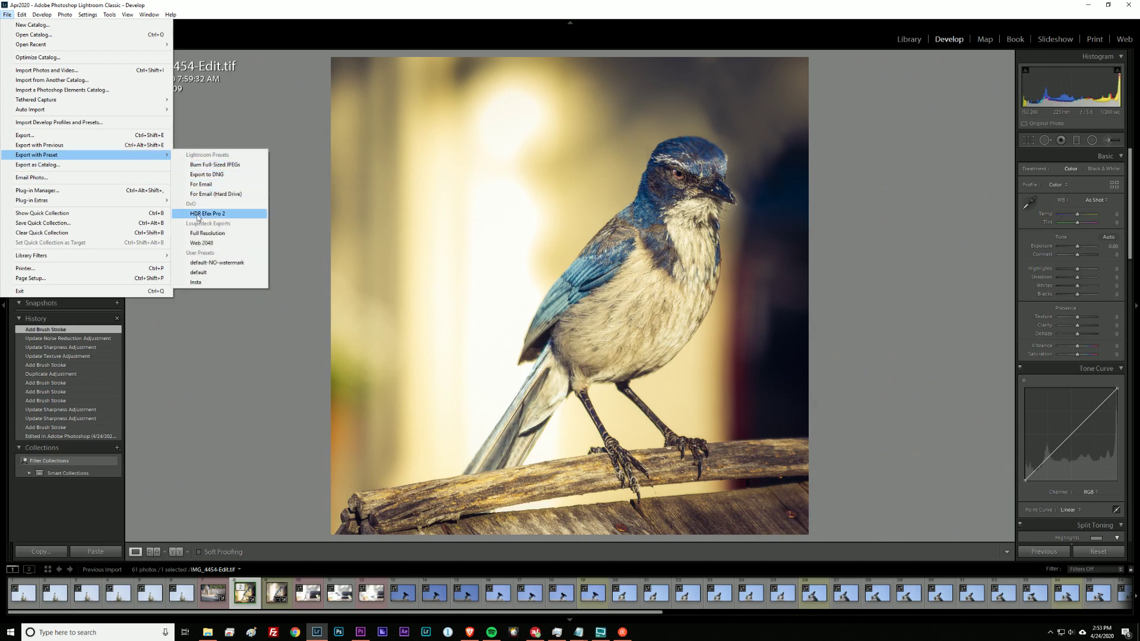
pyautogui.click(223, 284)
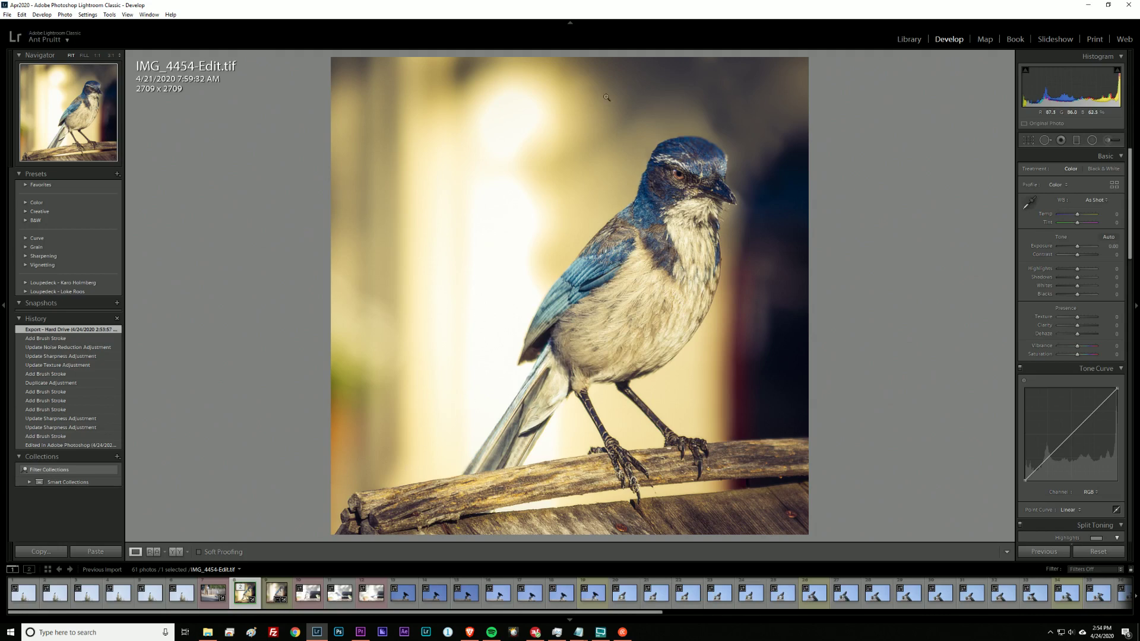
# Step: Select the garden photo IMG_4494.CR2 in the Library and open it in Develop at the Basic adjustments
pyautogui.click(914, 41)
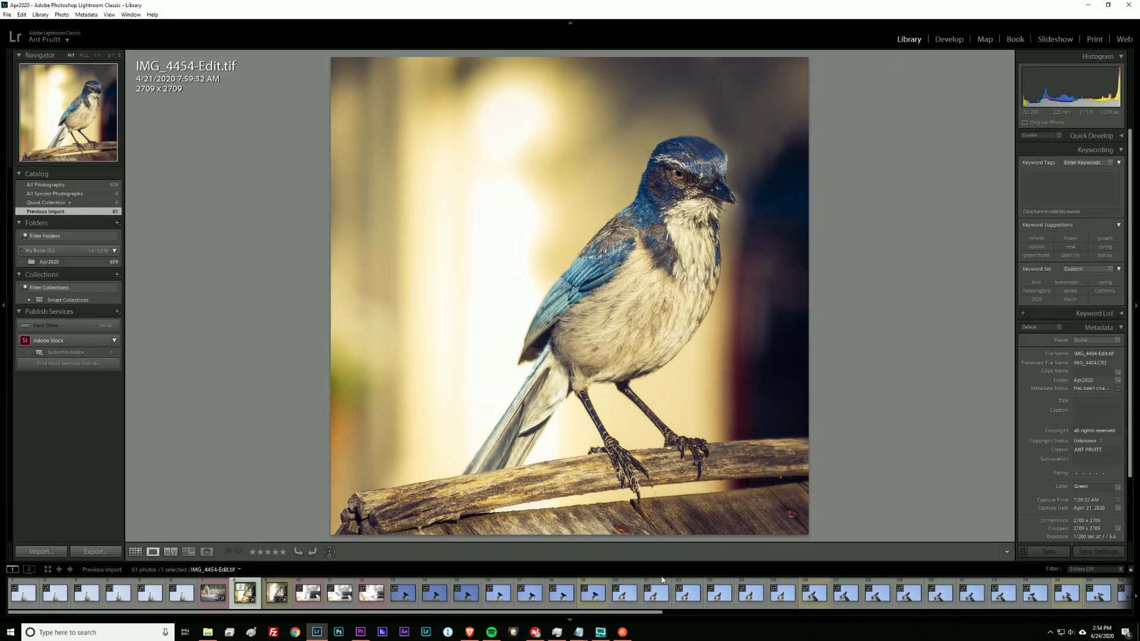
pyautogui.moveTo(657, 616); pyautogui.dragTo(1137, 597)
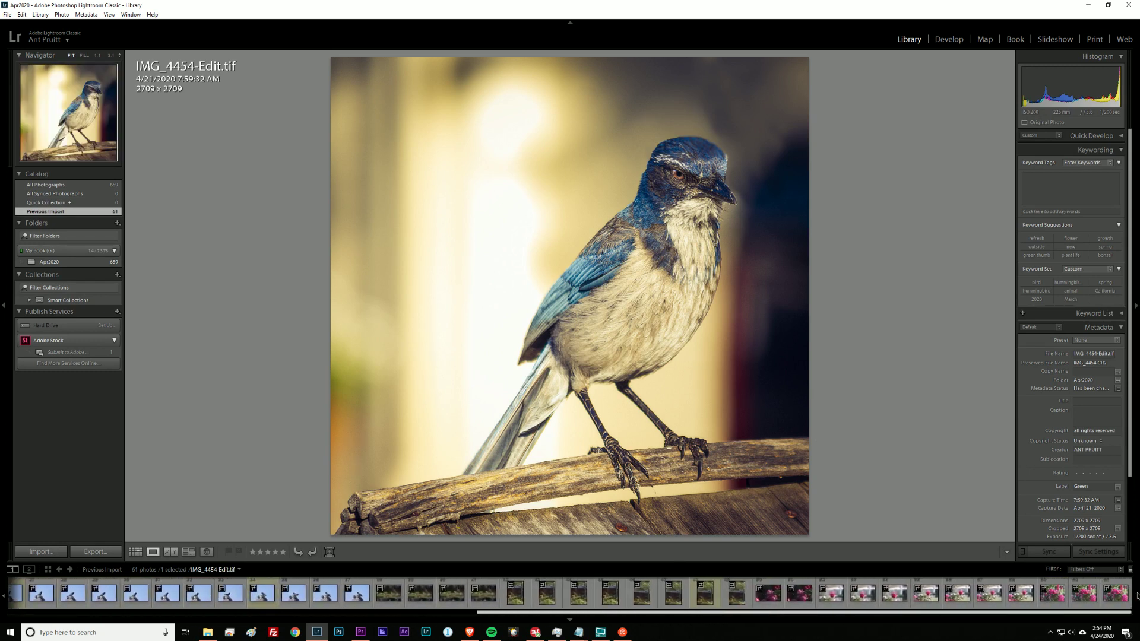
pyautogui.click(705, 605)
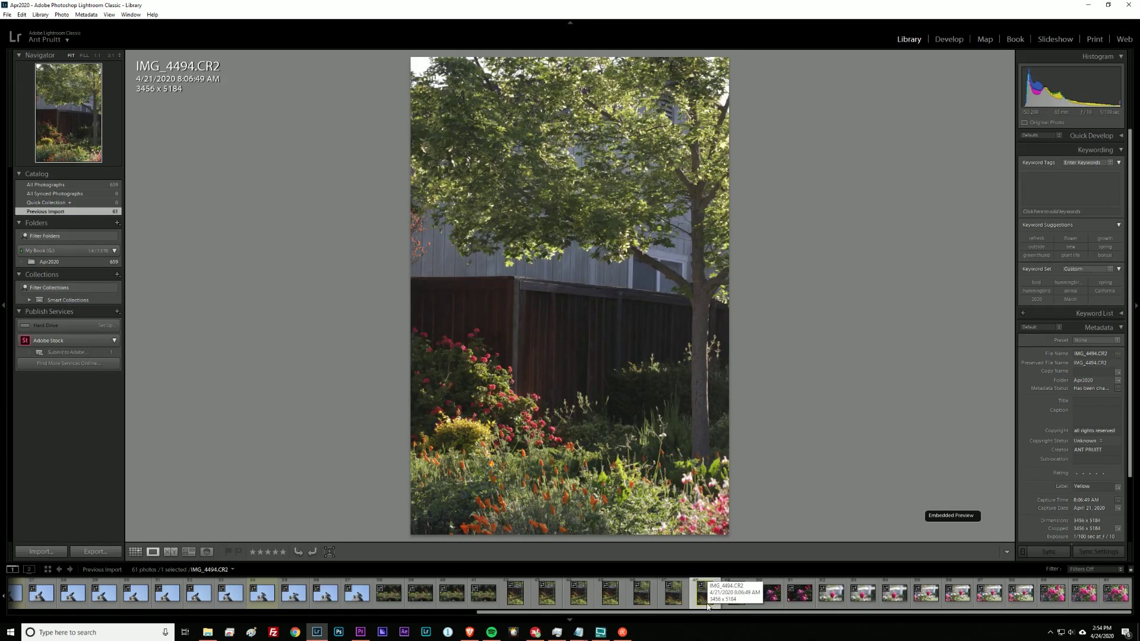
pyautogui.click(948, 40)
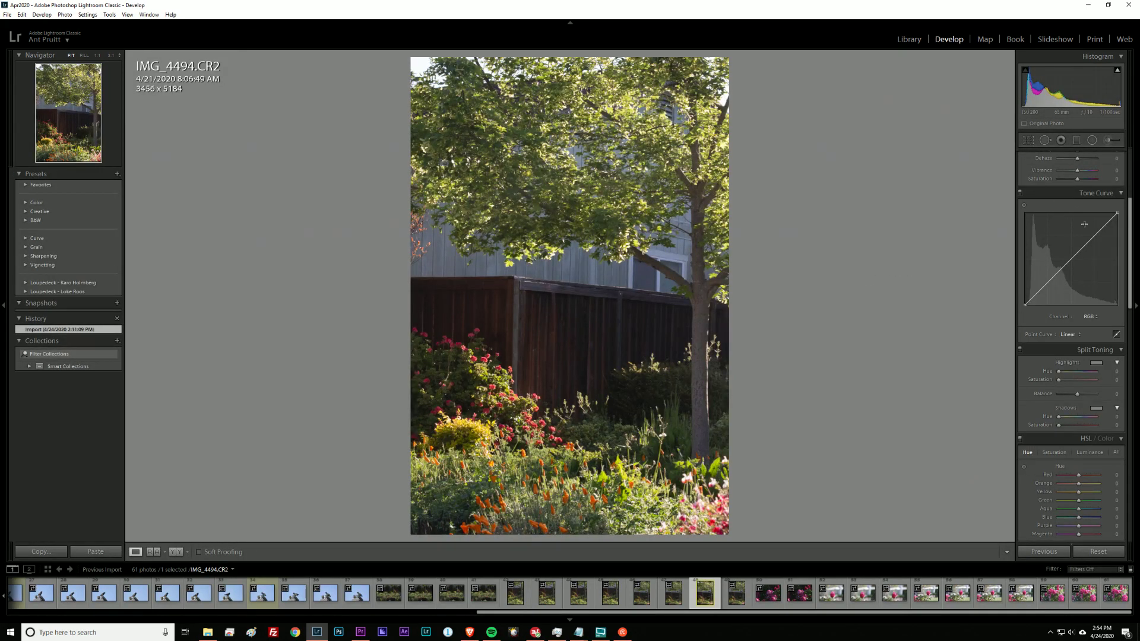
pyautogui.moveTo(1131, 215); pyautogui.dragTo(1131, 165)
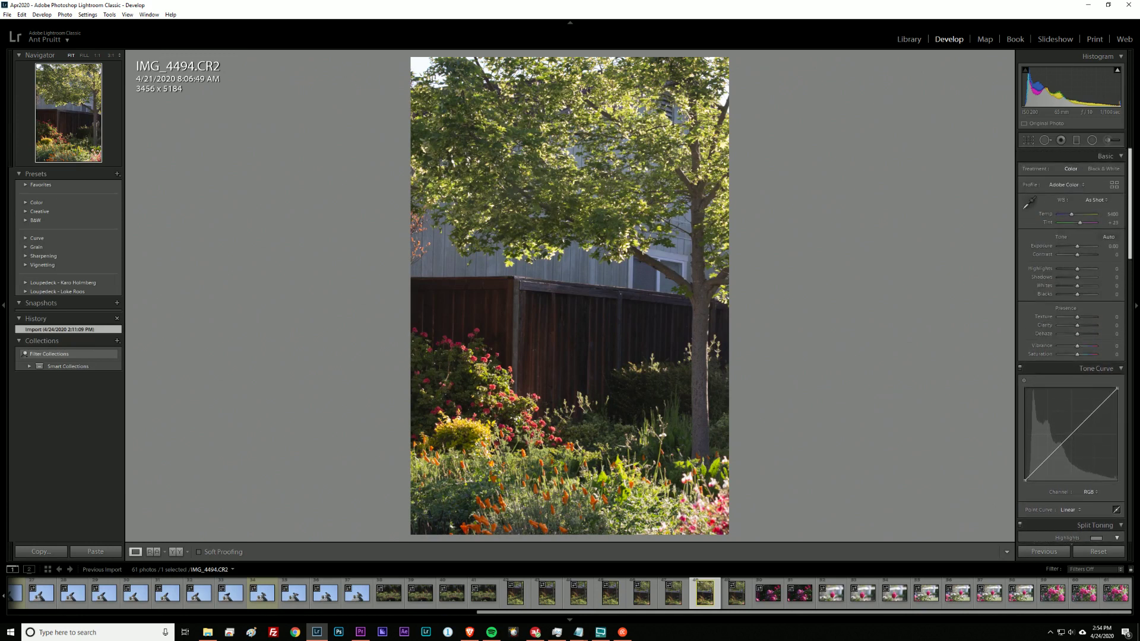
# Step: Apply Auto tone settings to the garden photo and set Exposure to +0.60
pyautogui.click(1109, 237)
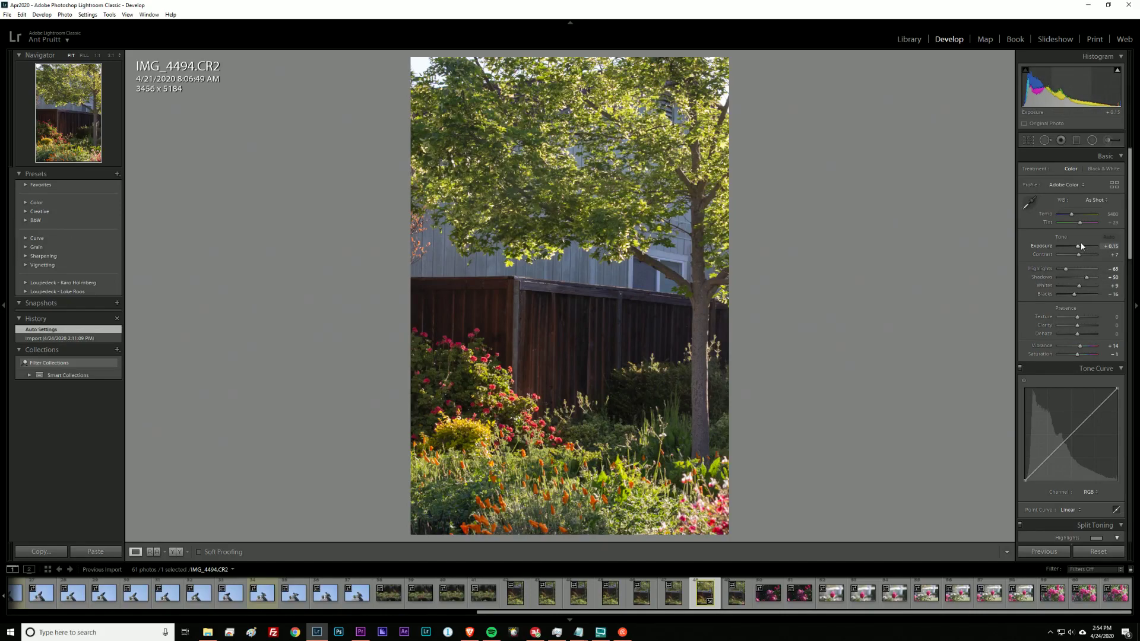
pyautogui.click(1084, 247)
pyautogui.scroll(-2, 1084, 247)
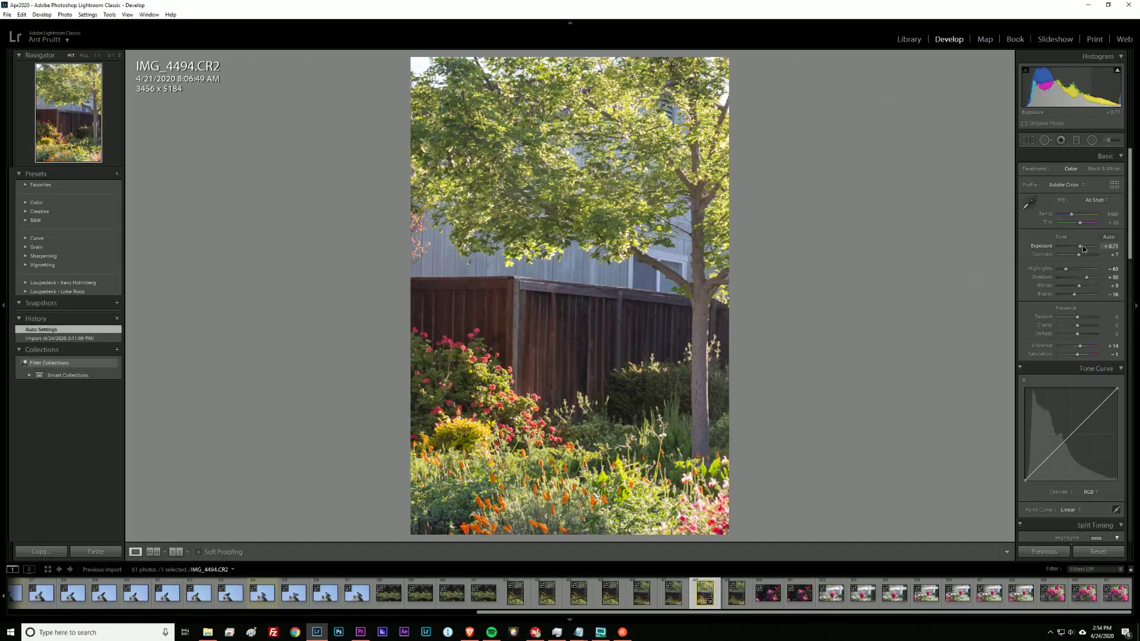
pyautogui.scroll(-2, 1084, 248)
# Step: Set the garden photo's Clarity to +21, Texture to +57 and Highlights to -86
pyautogui.scroll(1, 1082, 327)
pyautogui.scroll(3, 1082, 328)
pyautogui.scroll(5, 1083, 318)
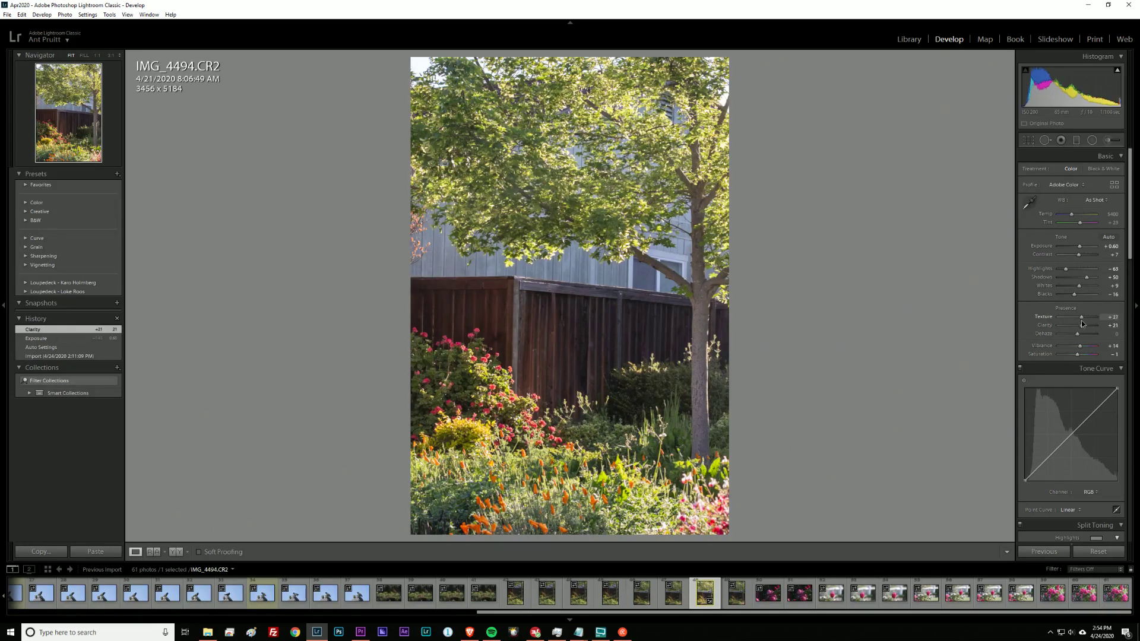
pyautogui.scroll(1, 1083, 321)
pyautogui.scroll(-2, 1083, 321)
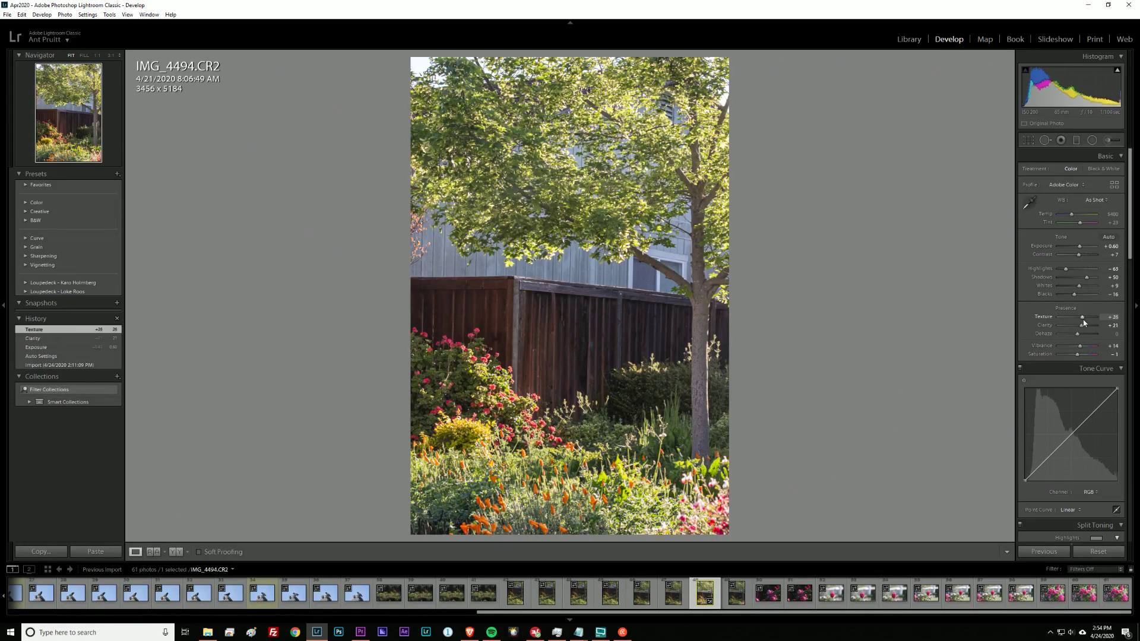
pyautogui.scroll(5, 1084, 319)
pyautogui.scroll(-3, 1064, 270)
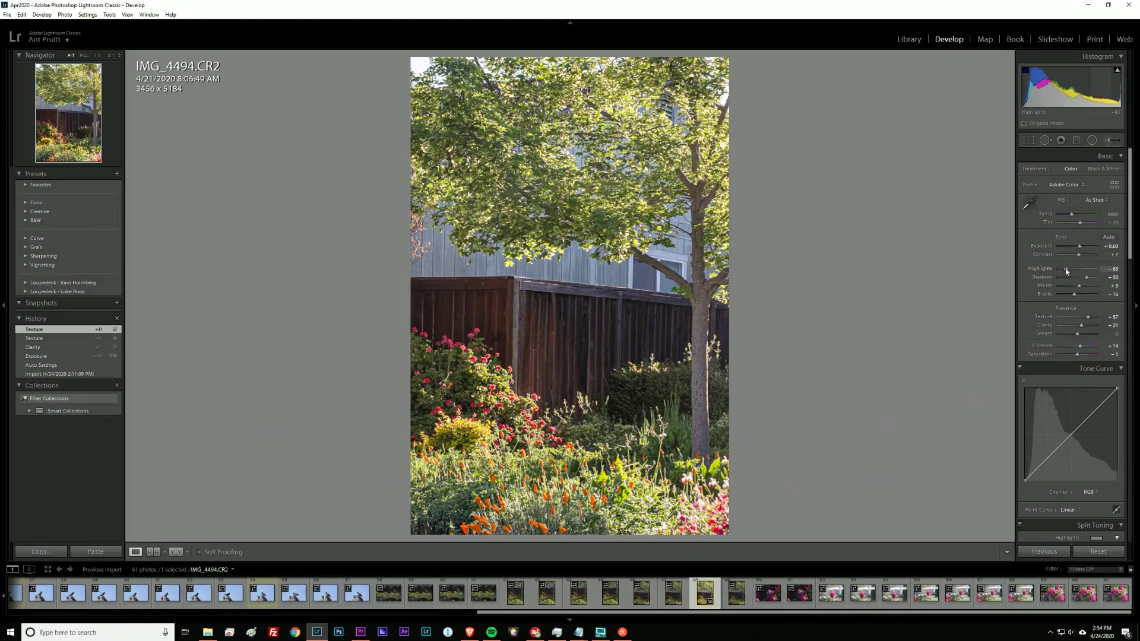
pyautogui.scroll(1, 1062, 270)
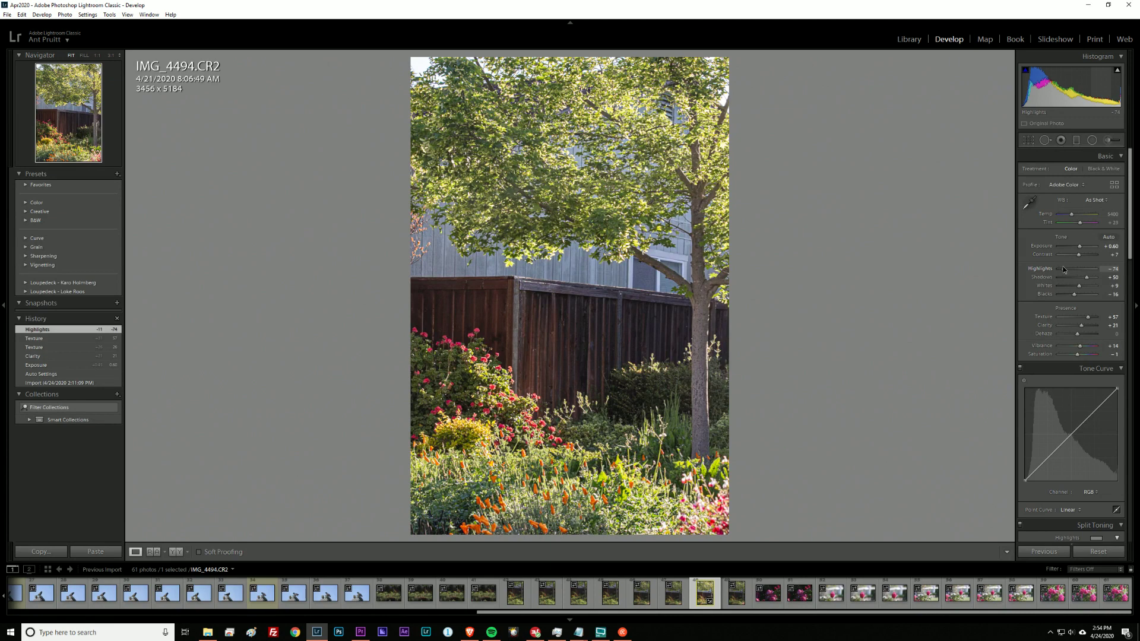
pyautogui.scroll(-3, 1063, 270)
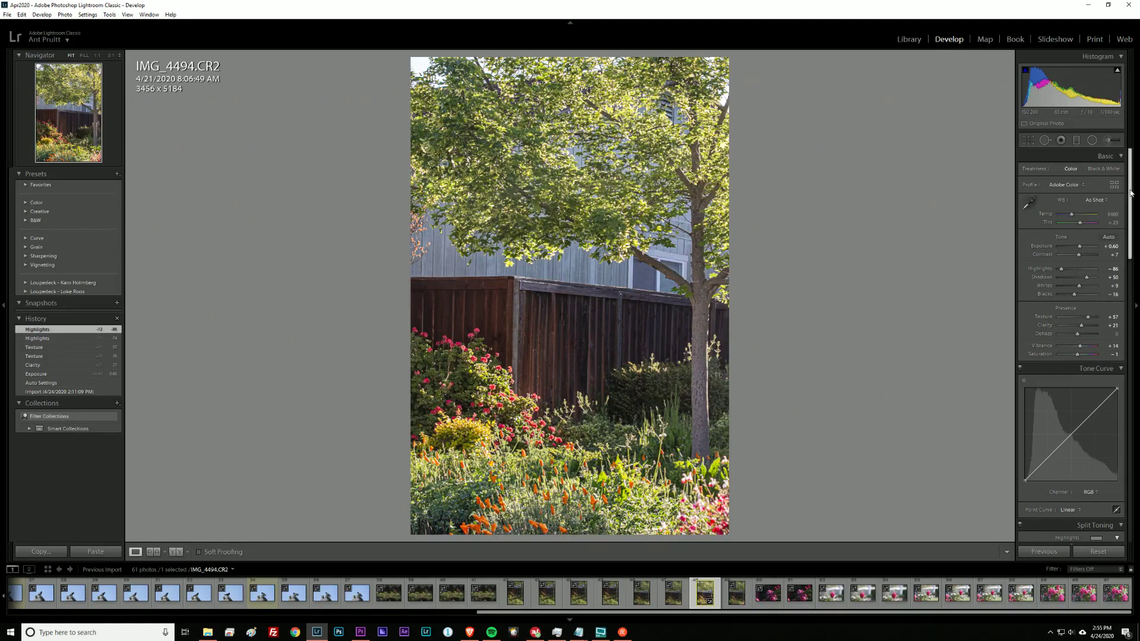
# Step: In HSL, shift the orange hue, adjust orange and yellow luminance, and set saturation to +40 orange, -24 yellow and +80 green
pyautogui.scroll(-3, 1122, 216)
pyautogui.scroll(-10, 1070, 251)
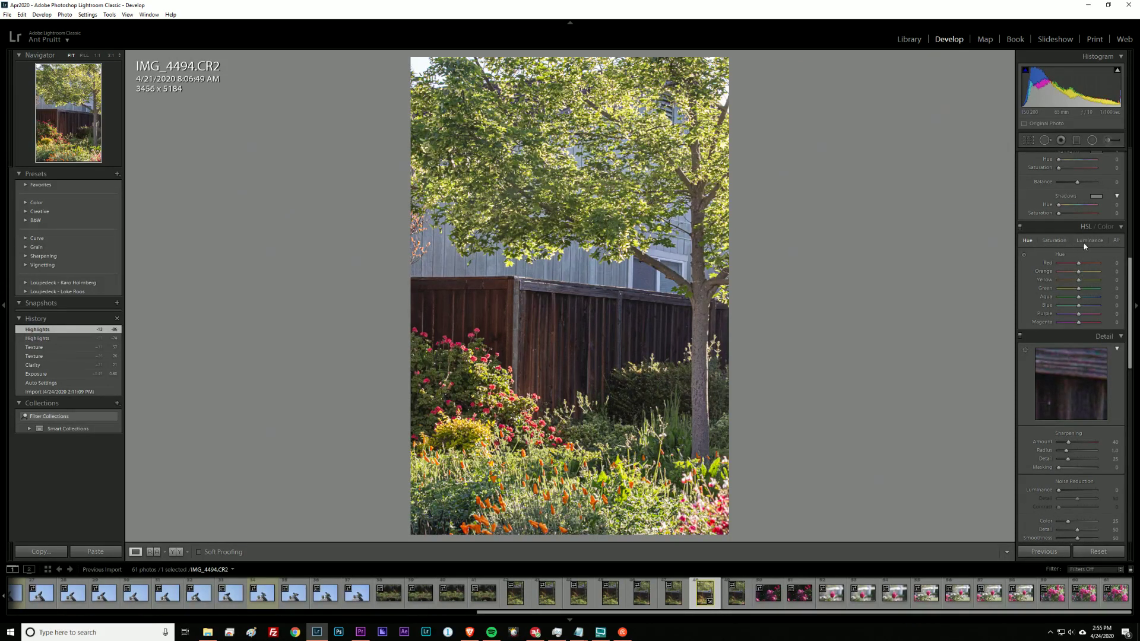
pyautogui.moveTo(1088, 274); pyautogui.dragTo(1073, 282)
pyautogui.click(1089, 240)
pyautogui.click(1054, 240)
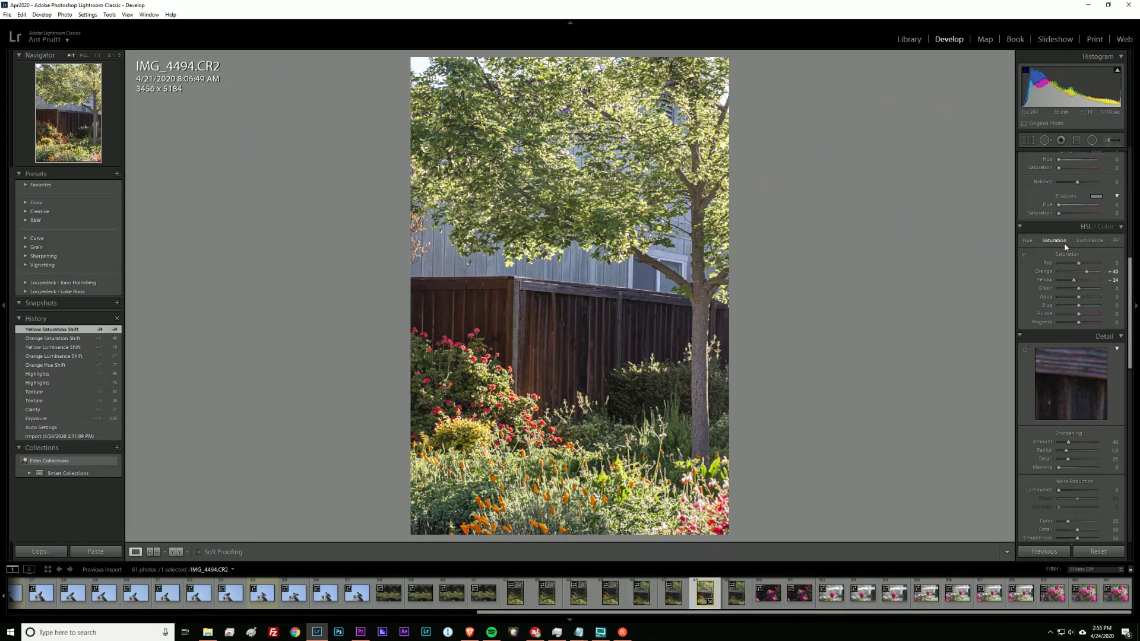
pyautogui.moveTo(1079, 289); pyautogui.dragTo(1100, 294)
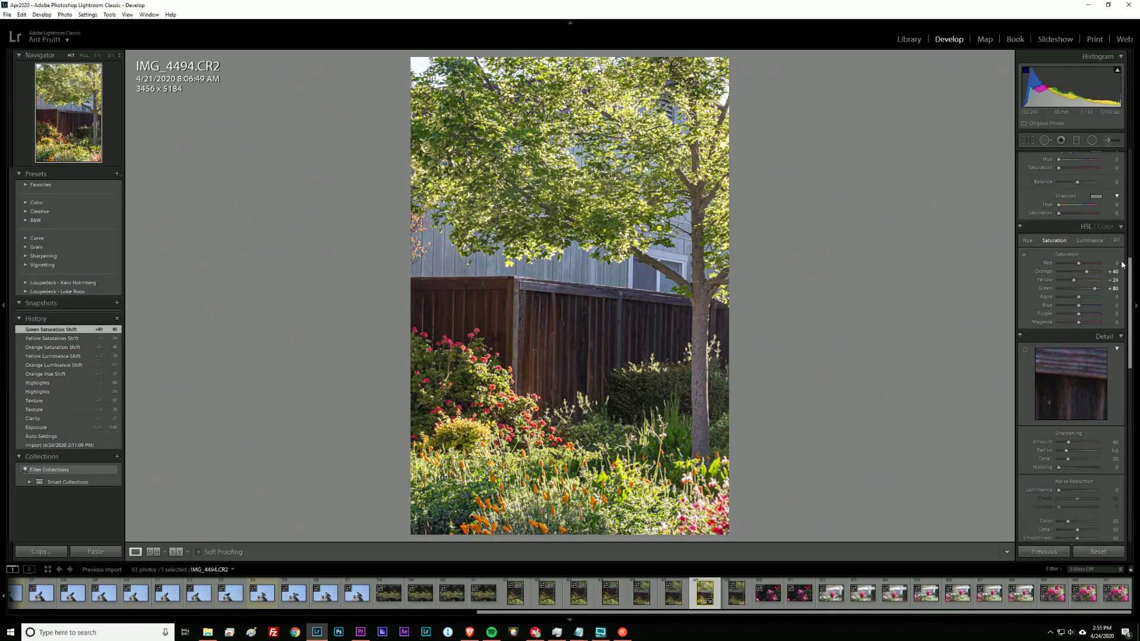
# Step: Split-tone the garden photo with highlights at hue 43, saturation 78 and shadows at hue 99, saturation 21
pyautogui.moveTo(1131, 262); pyautogui.dragTo(1134, 225)
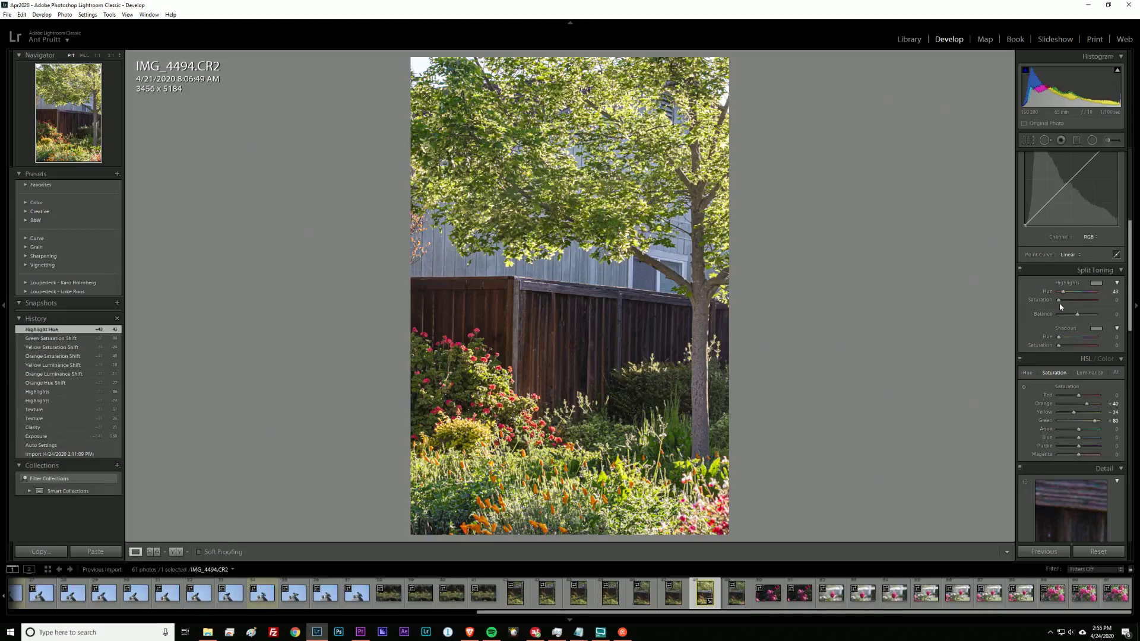
pyautogui.moveTo(1060, 301); pyautogui.dragTo(1070, 302)
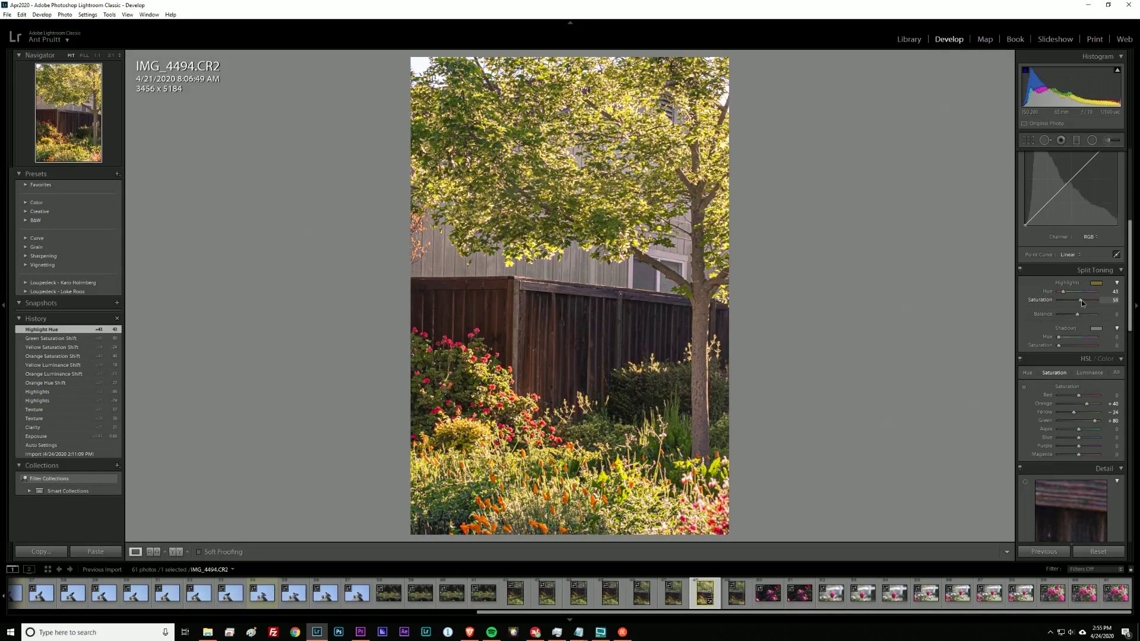
pyautogui.moveTo(1084, 300); pyautogui.dragTo(1066, 293)
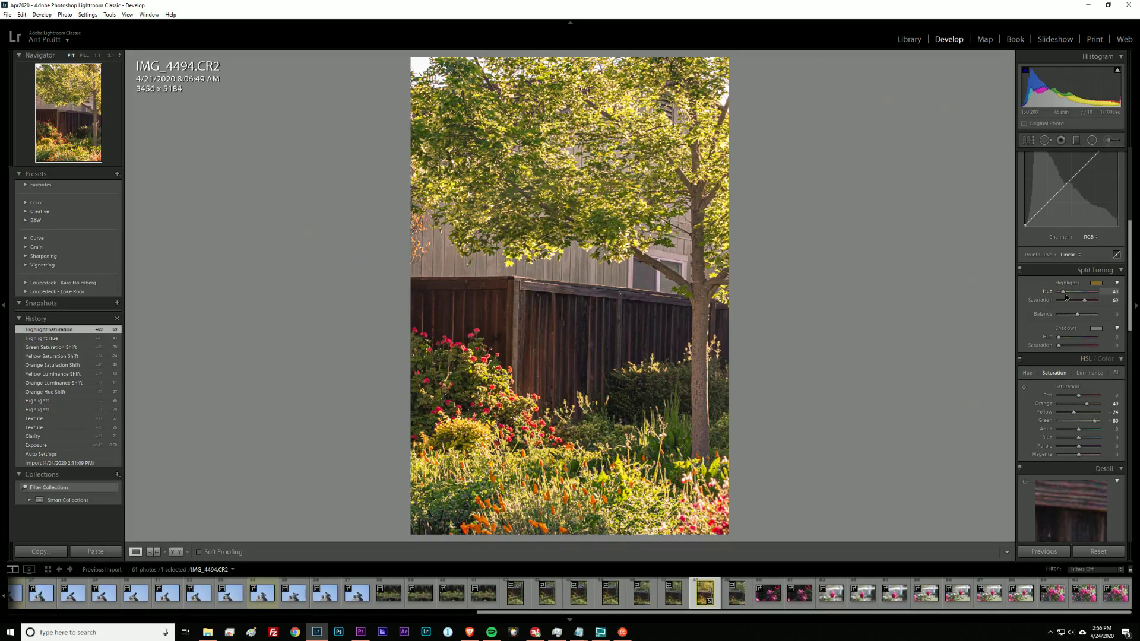
pyautogui.moveTo(1084, 300); pyautogui.dragTo(1067, 347)
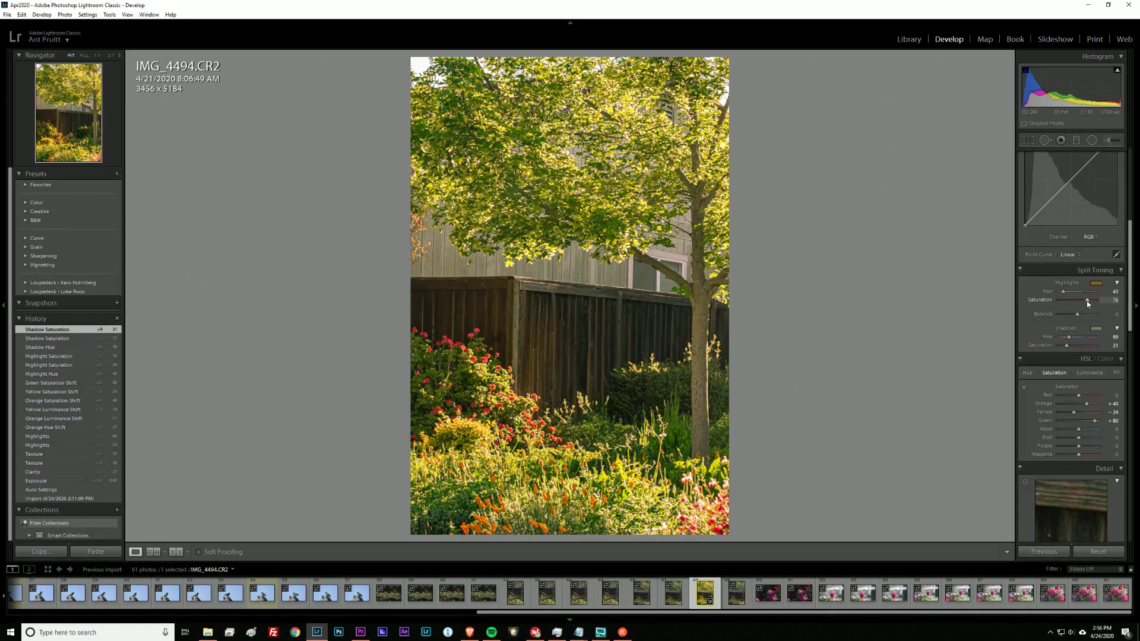
# Step: Refine the garden photo with split-tone highlights at hue 39 and saturation 81, Clarity at +40, and temperature at 6762
pyautogui.moveTo(1090, 302); pyautogui.dragTo(1063, 295)
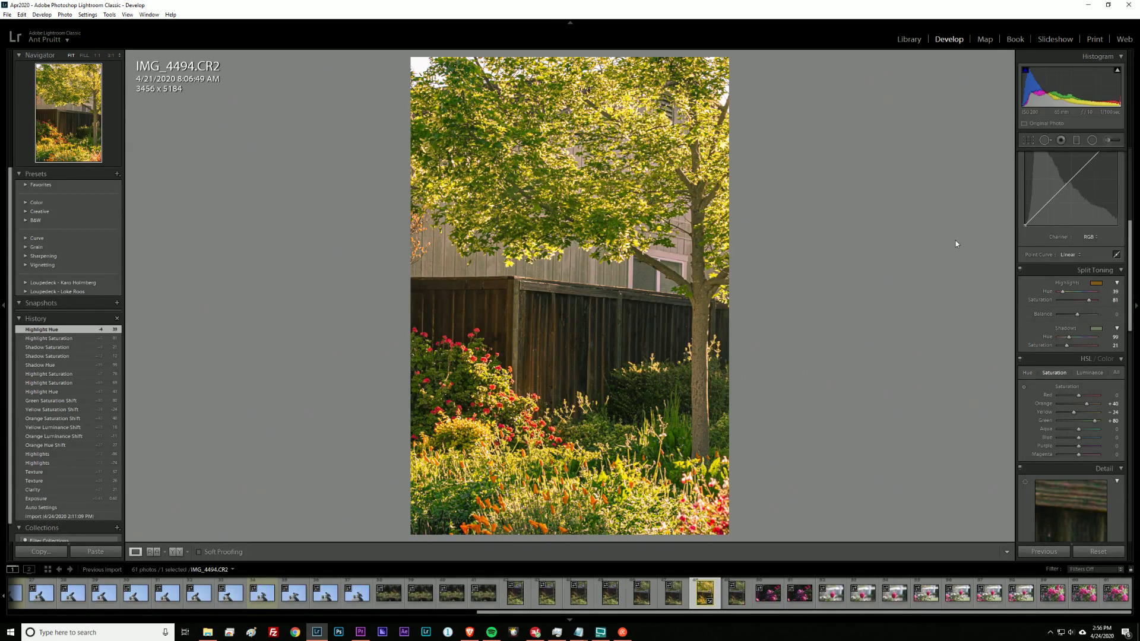
pyautogui.moveTo(1132, 233); pyautogui.dragTo(1134, 162)
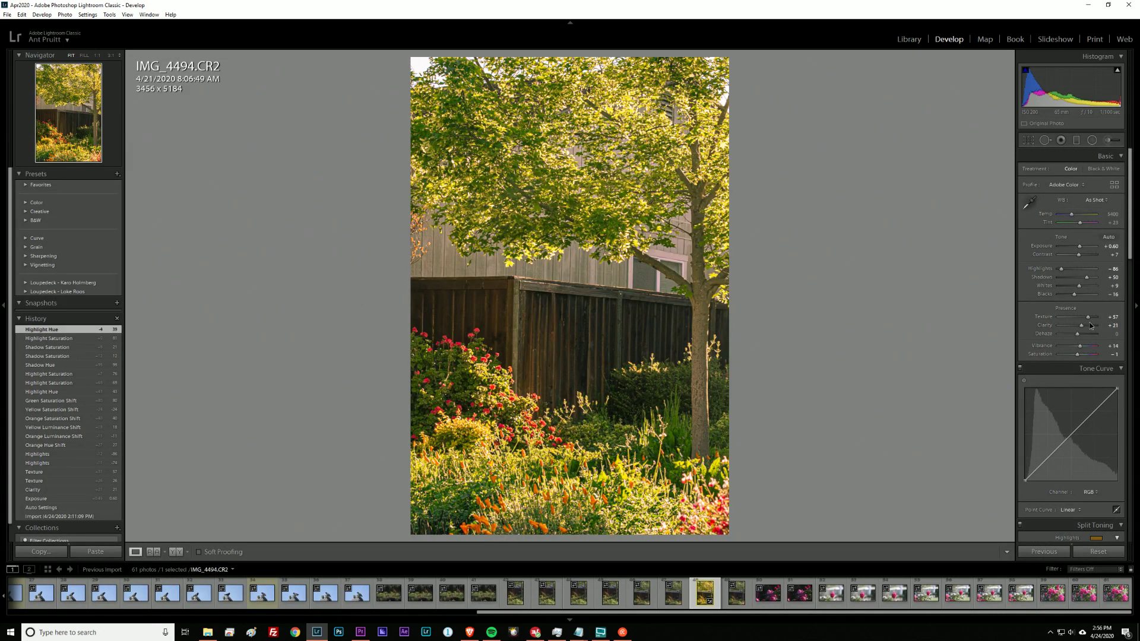
pyautogui.moveTo(1088, 325); pyautogui.dragTo(1087, 329)
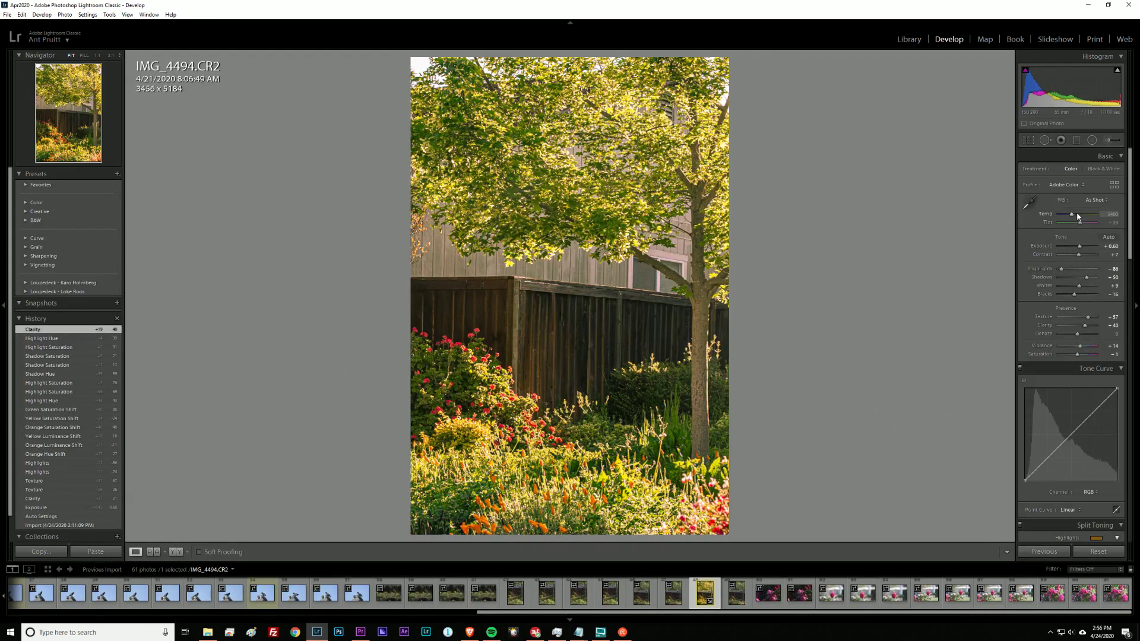
pyautogui.moveTo(1073, 216); pyautogui.dragTo(1079, 218)
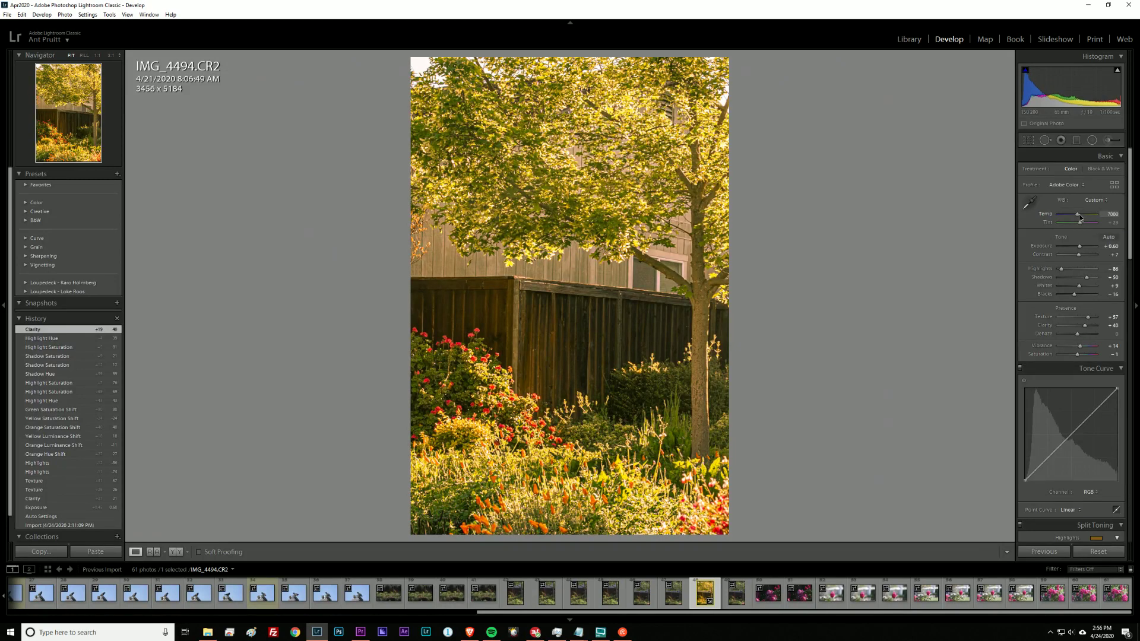
pyautogui.moveTo(1080, 218); pyautogui.dragTo(1081, 217)
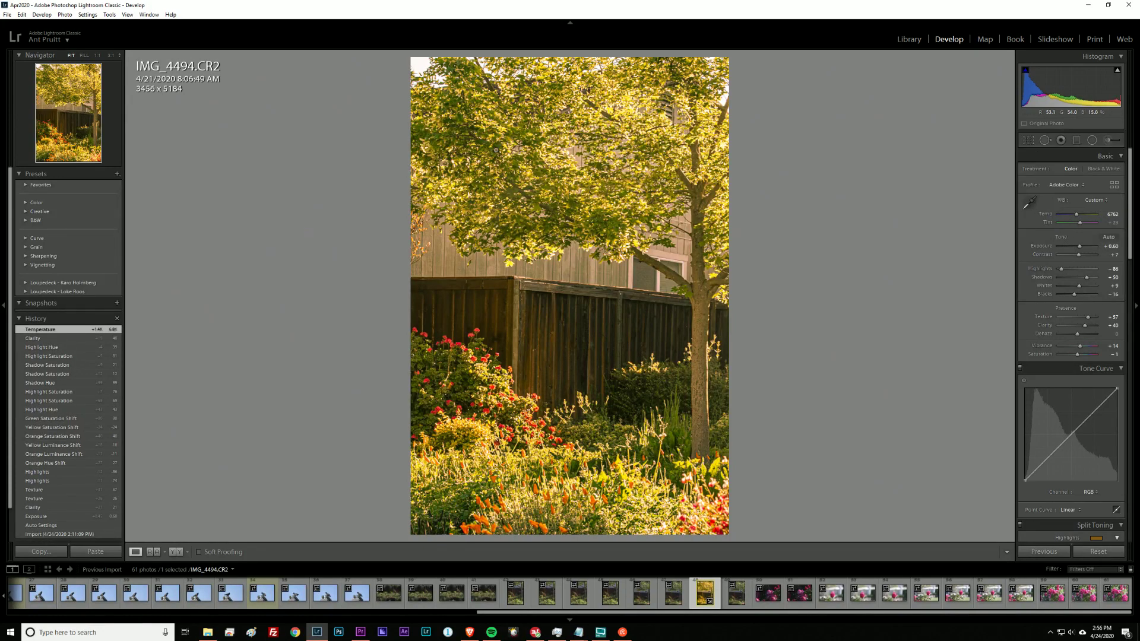
# Step: Send the graded garden photo to Adobe Photoshop 2020 for editing
pyautogui.rightClick(567, 342)
pyautogui.moveTo(656, 418)
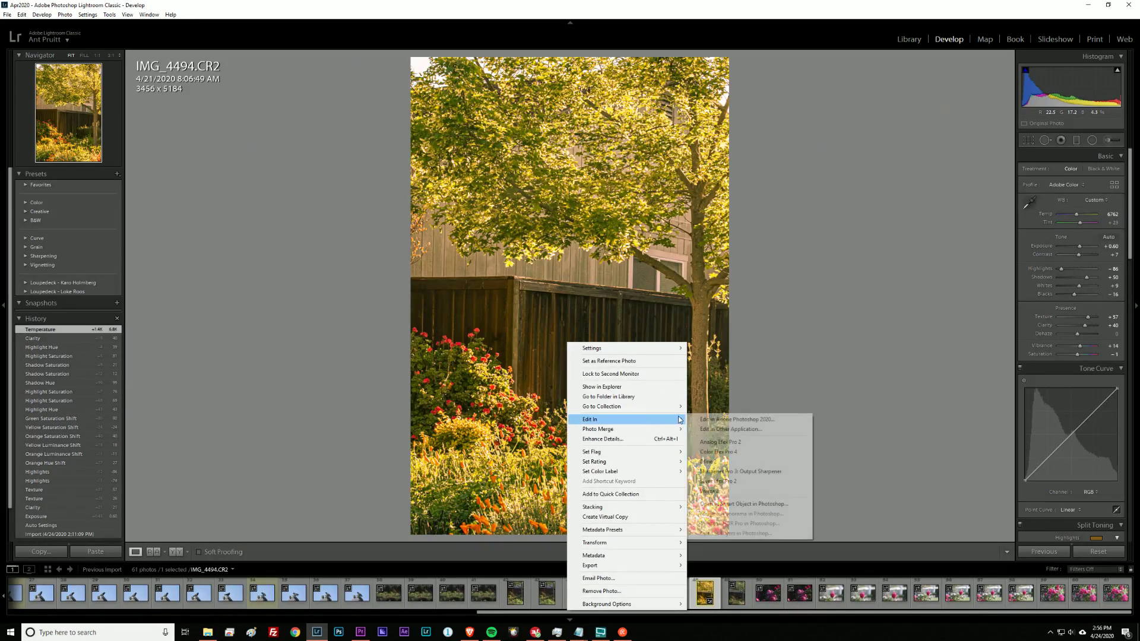
pyautogui.click(721, 418)
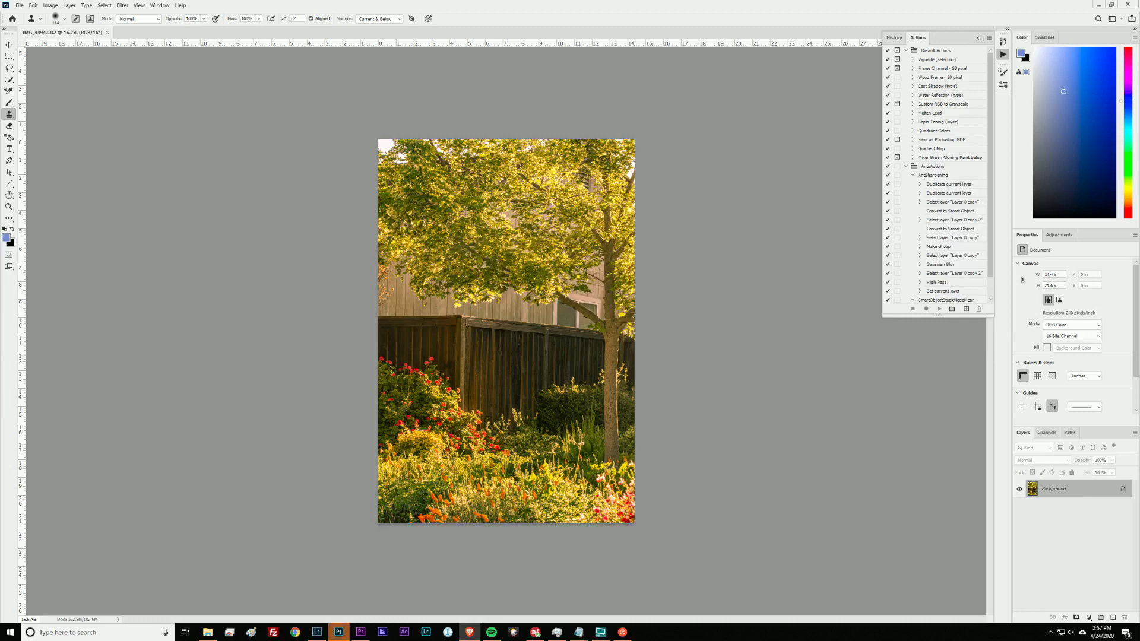
pyautogui.click(1122, 490)
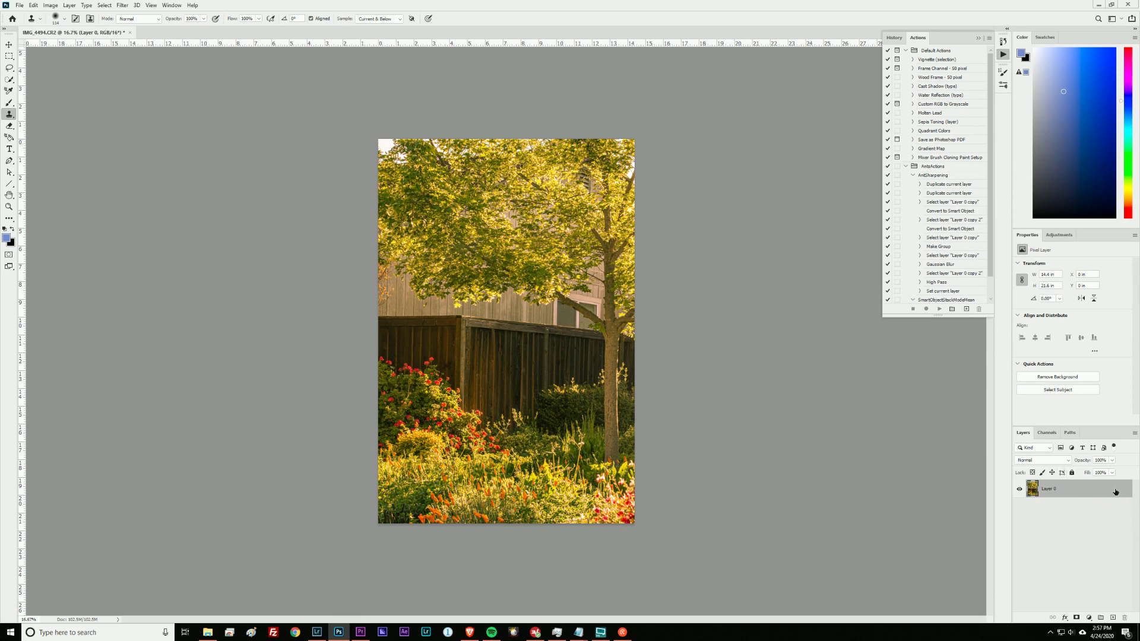
pyautogui.click(1111, 538)
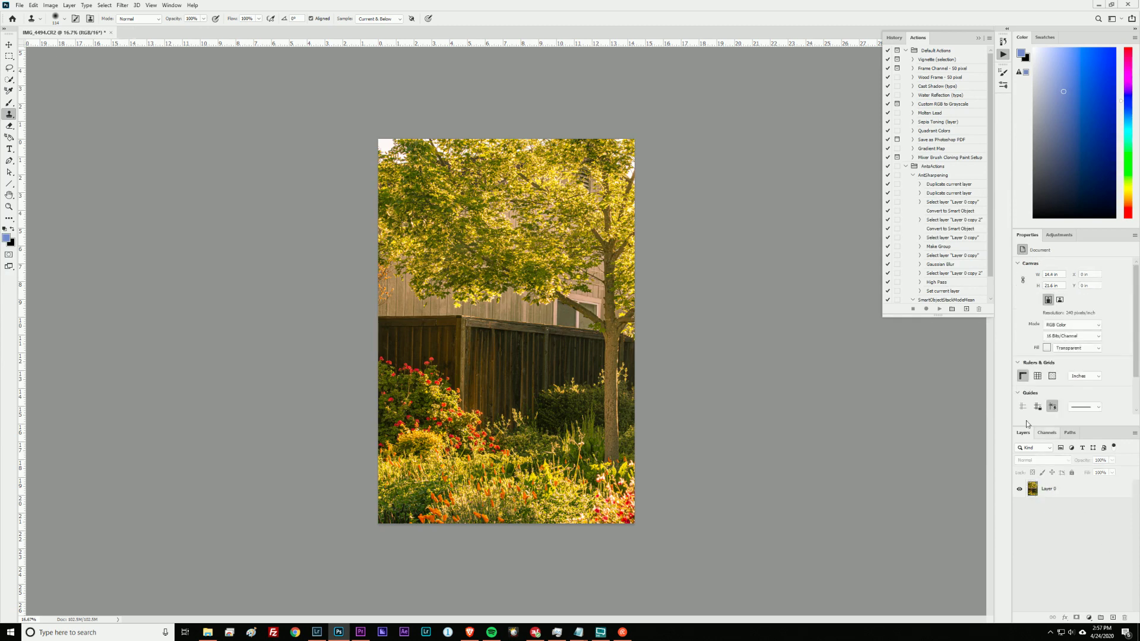
pyautogui.click(937, 175)
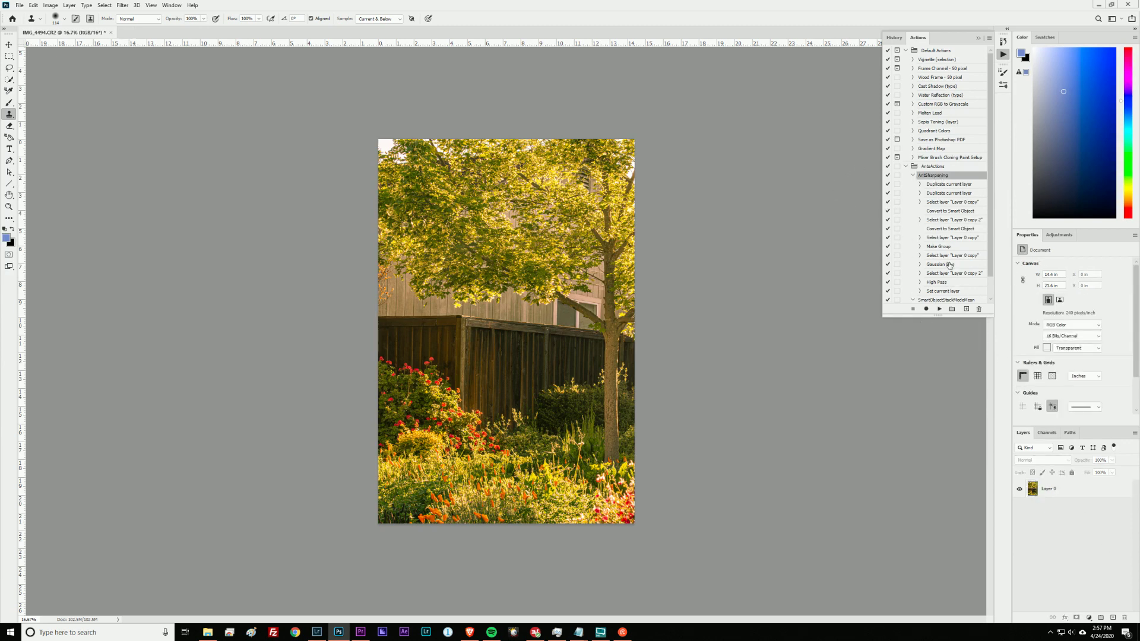
pyautogui.click(940, 310)
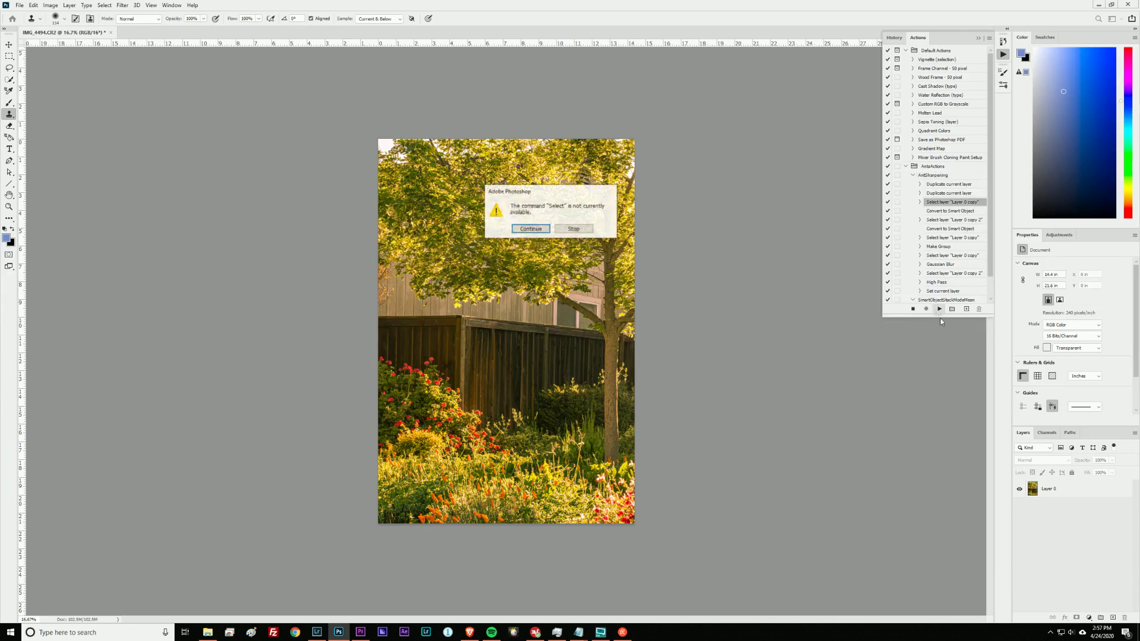
pyautogui.click(583, 234)
pyautogui.click(938, 177)
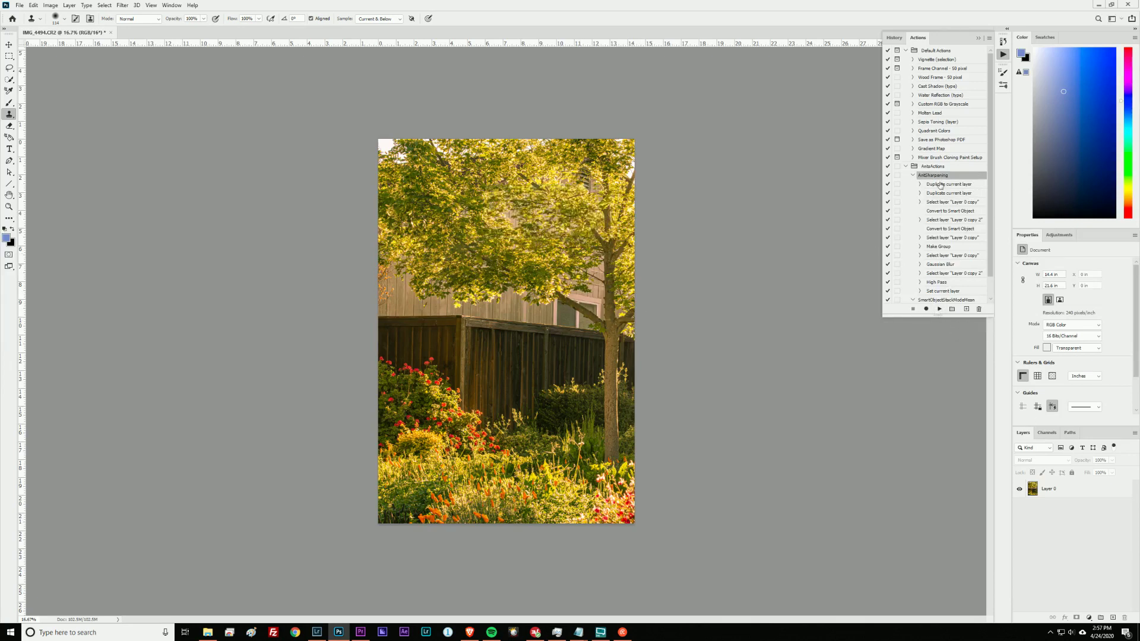
pyautogui.click(939, 310)
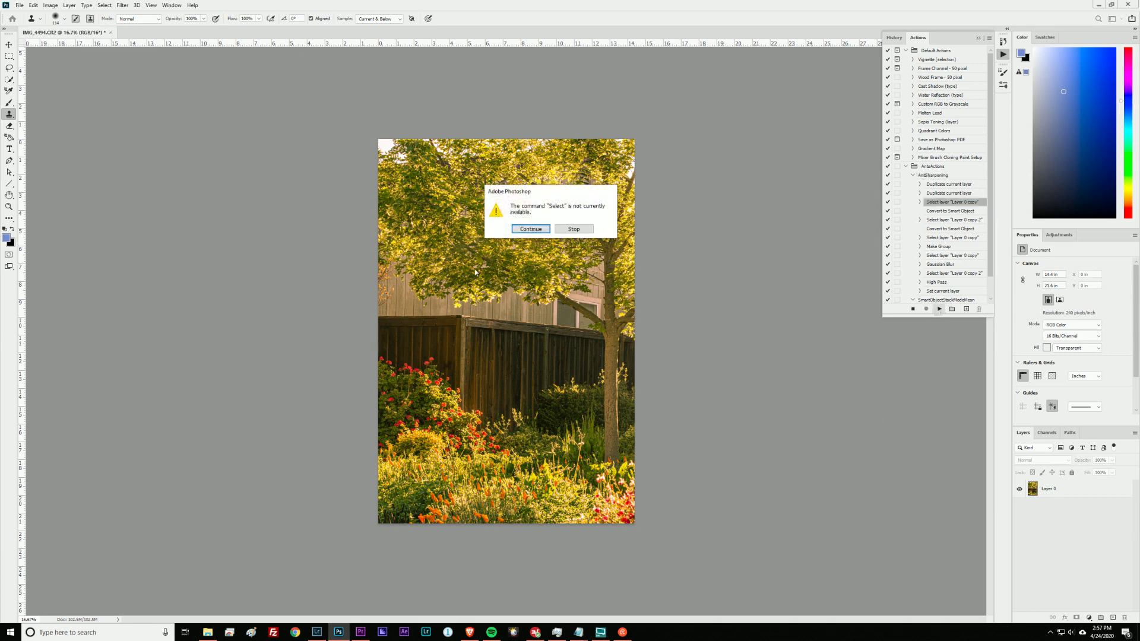
pyautogui.click(585, 230)
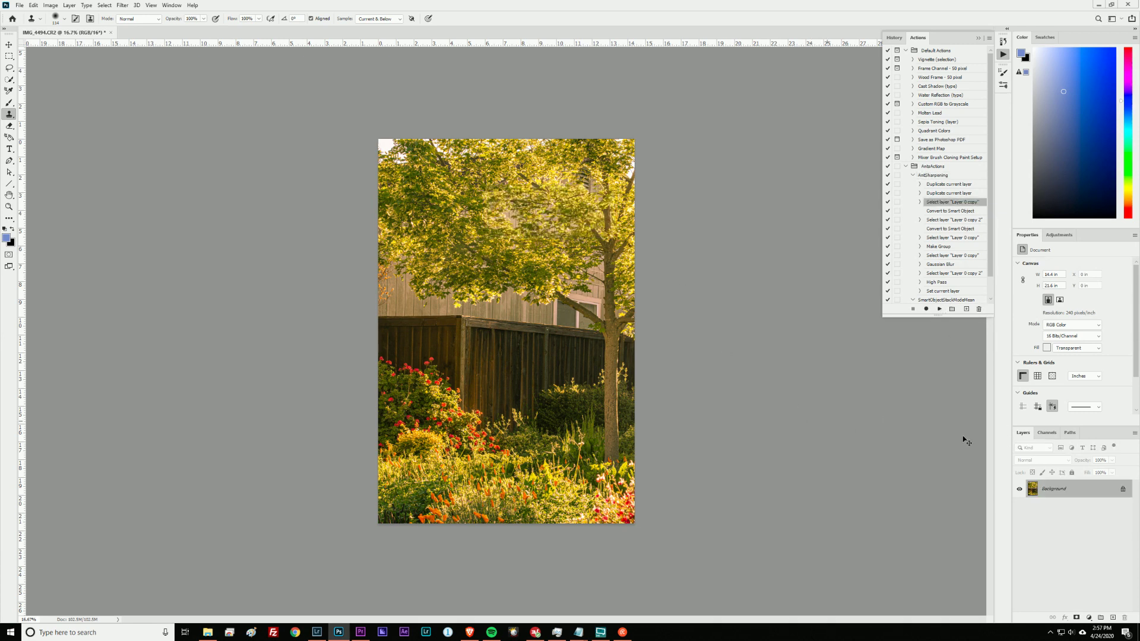
# Step: Unlock the Background layer and play the AntSharpening action on it
pyautogui.click(1122, 490)
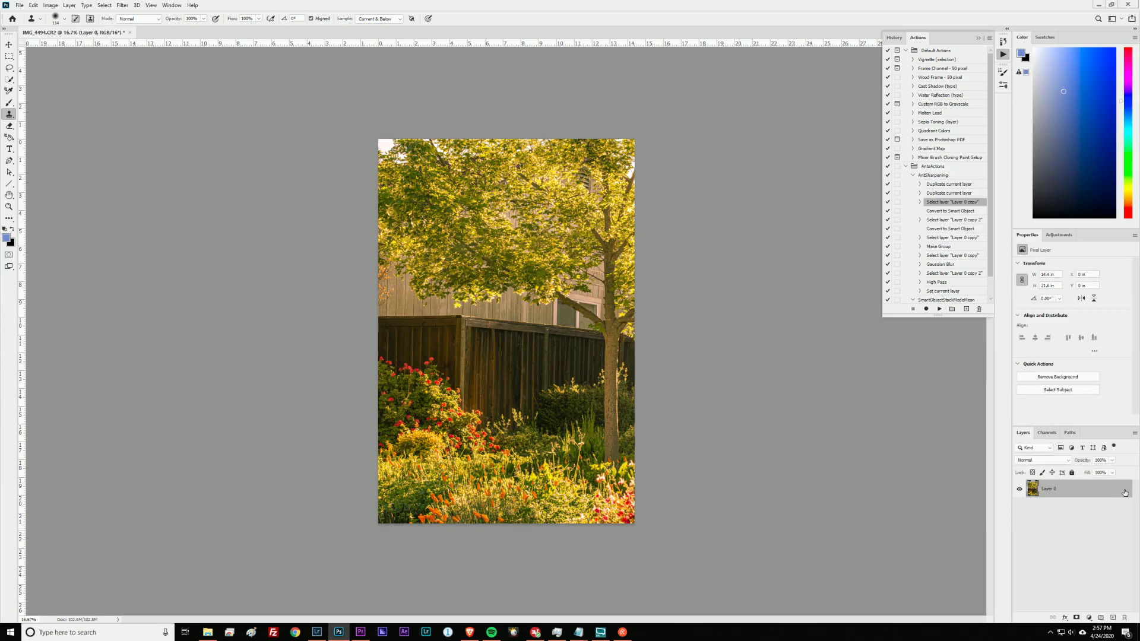
pyautogui.click(932, 176)
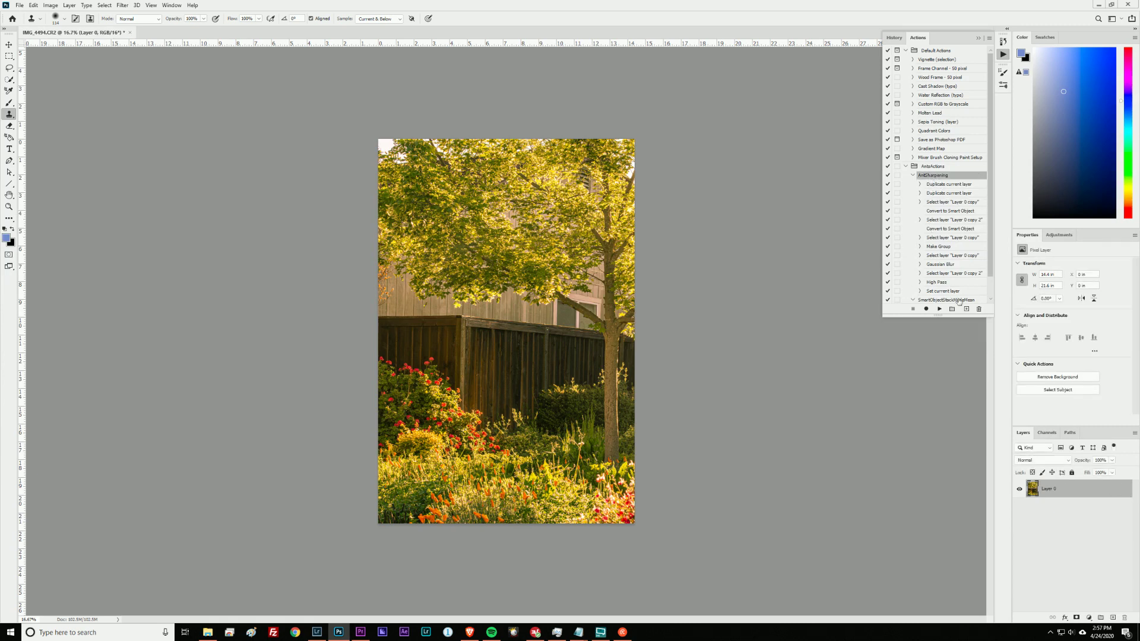
pyautogui.click(939, 309)
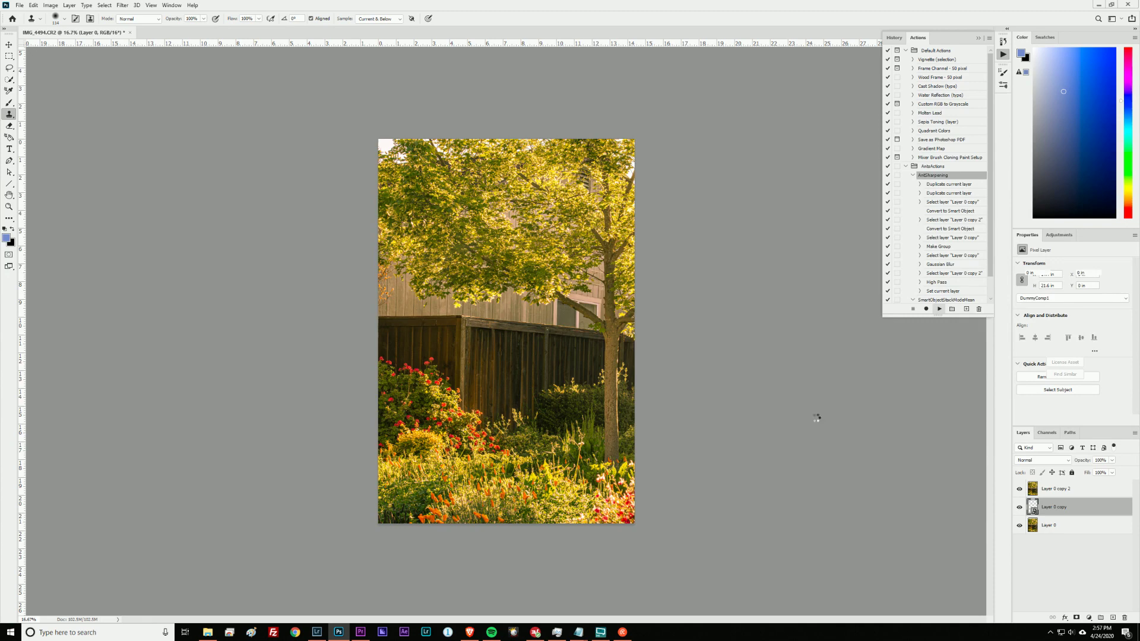
pyautogui.hotkey('alt', 'Tab')
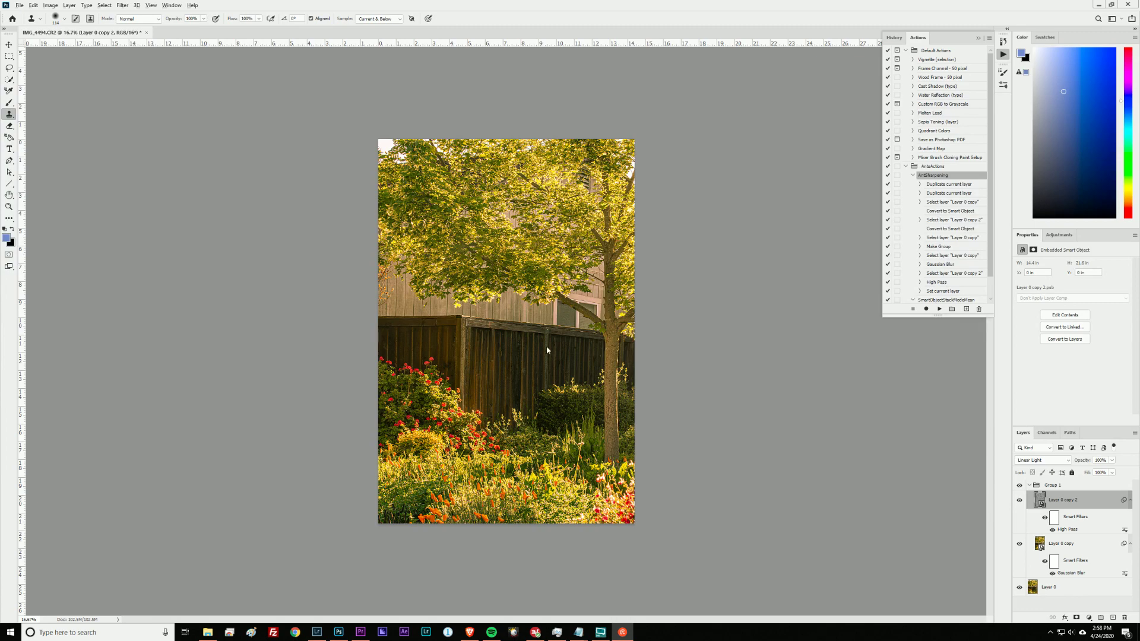
# Step: Examine the photo up close with the High Pass layer hidden and shown to compare the blur and sharpening
pyautogui.hotkey('ctrl', '=')
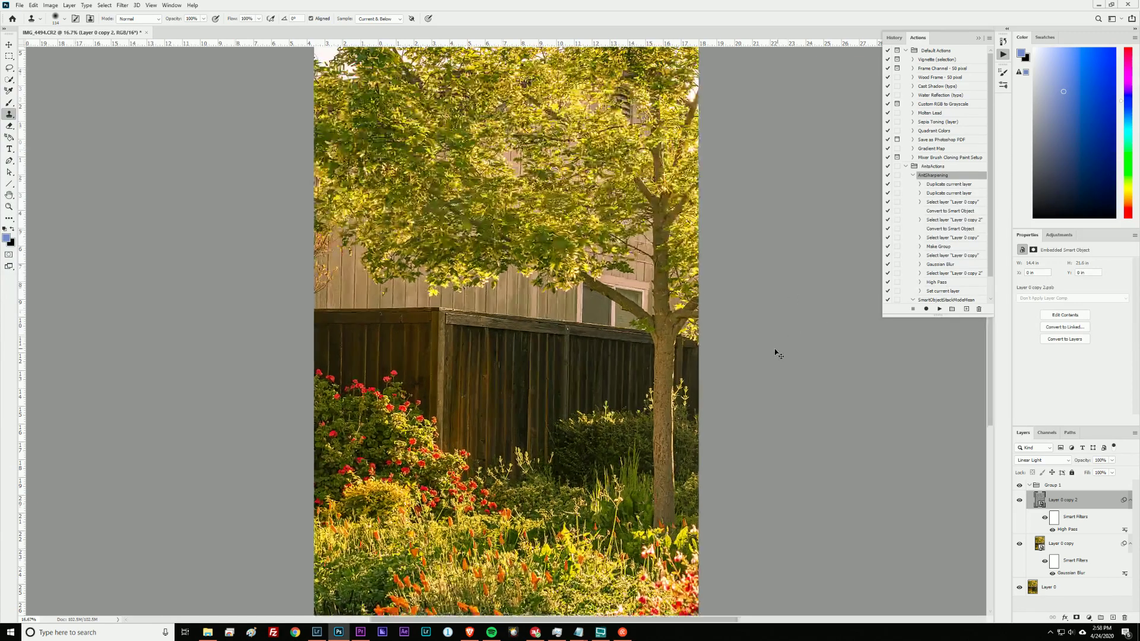
pyautogui.moveTo(502, 222); pyautogui.dragTo(499, 289)
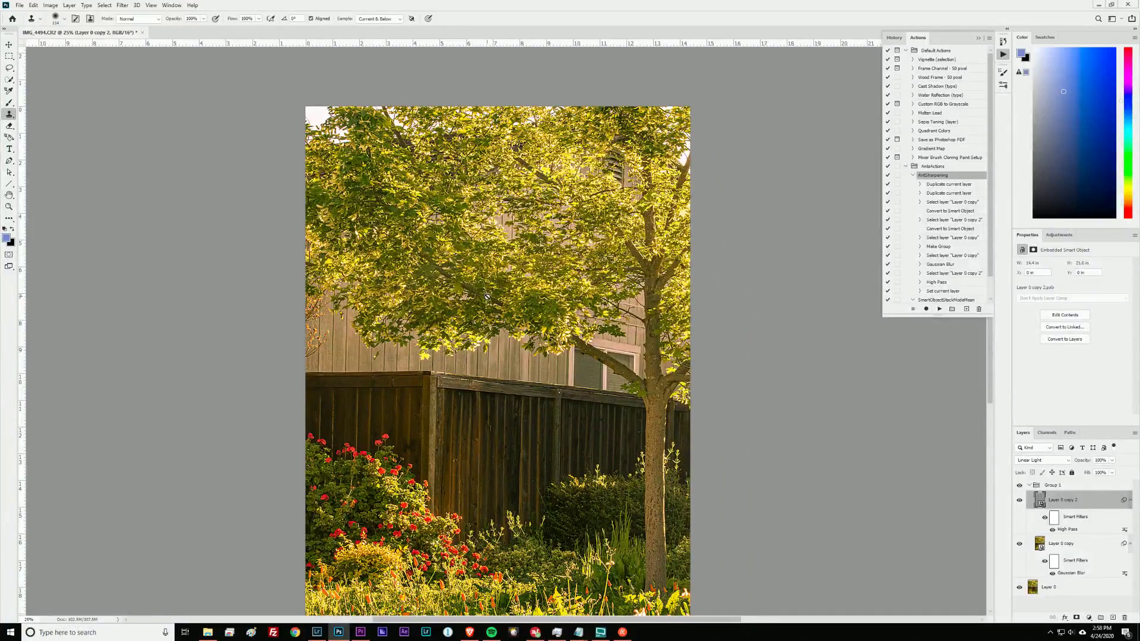
pyautogui.hotkey('ctrl', '=')
pyautogui.hotkey('ctrl', '=')
pyautogui.hotkey('ctrl', '-')
pyautogui.hotkey('ctrl', '-')
pyautogui.hotkey('ctrl', '-')
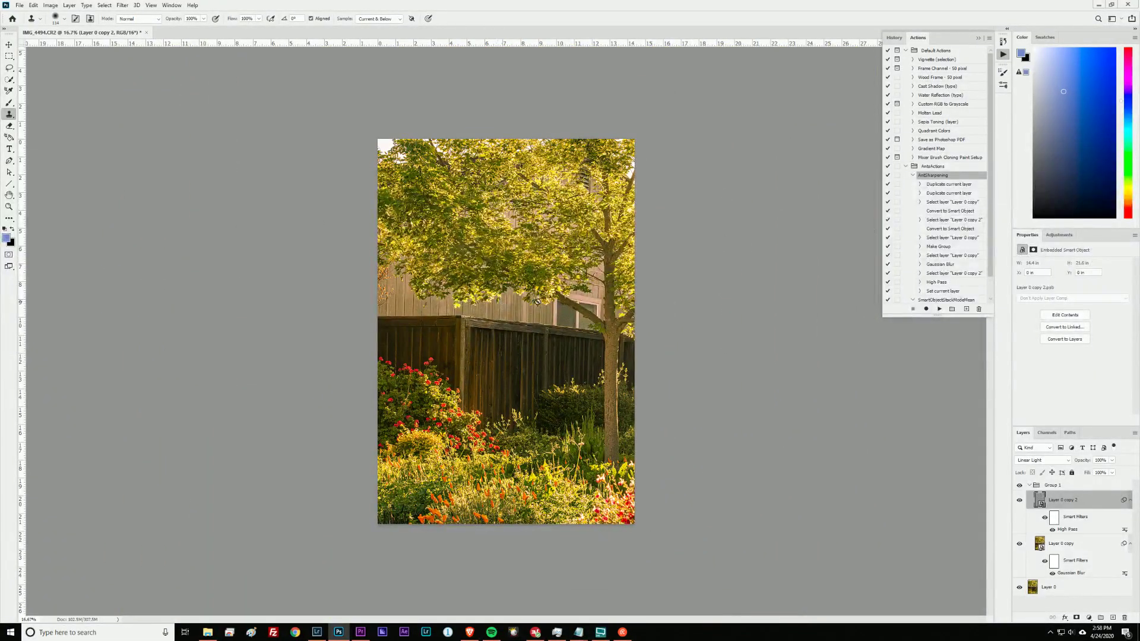
pyautogui.click(1020, 503)
pyautogui.hotkey('ctrl', '=')
pyautogui.hotkey('ctrl', '=')
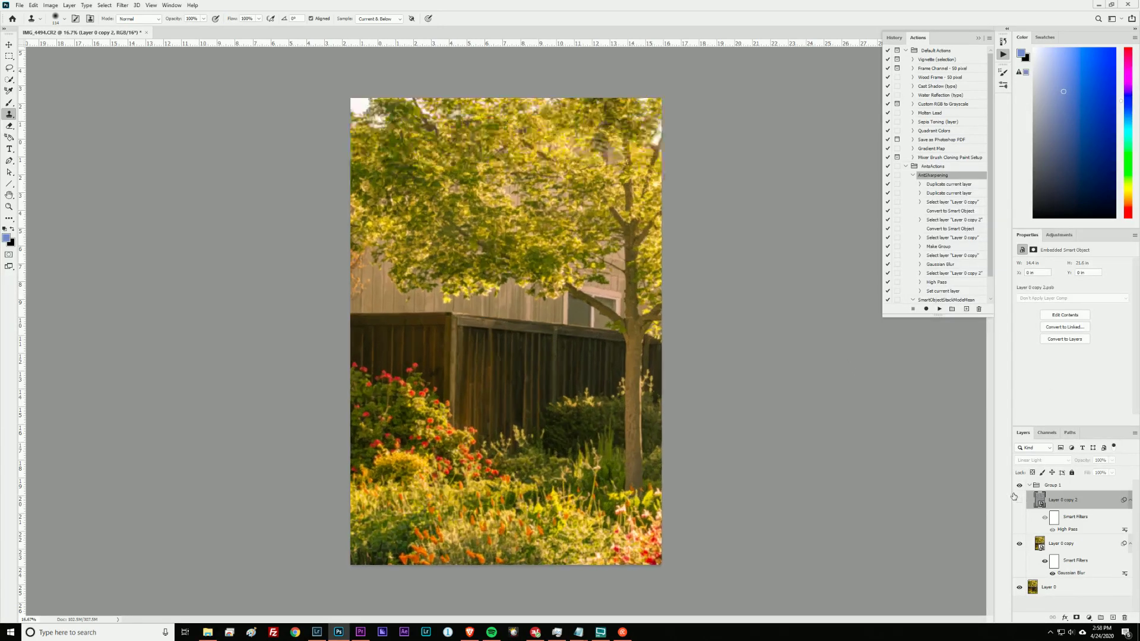
pyautogui.moveTo(556, 263); pyautogui.dragTo(551, 478)
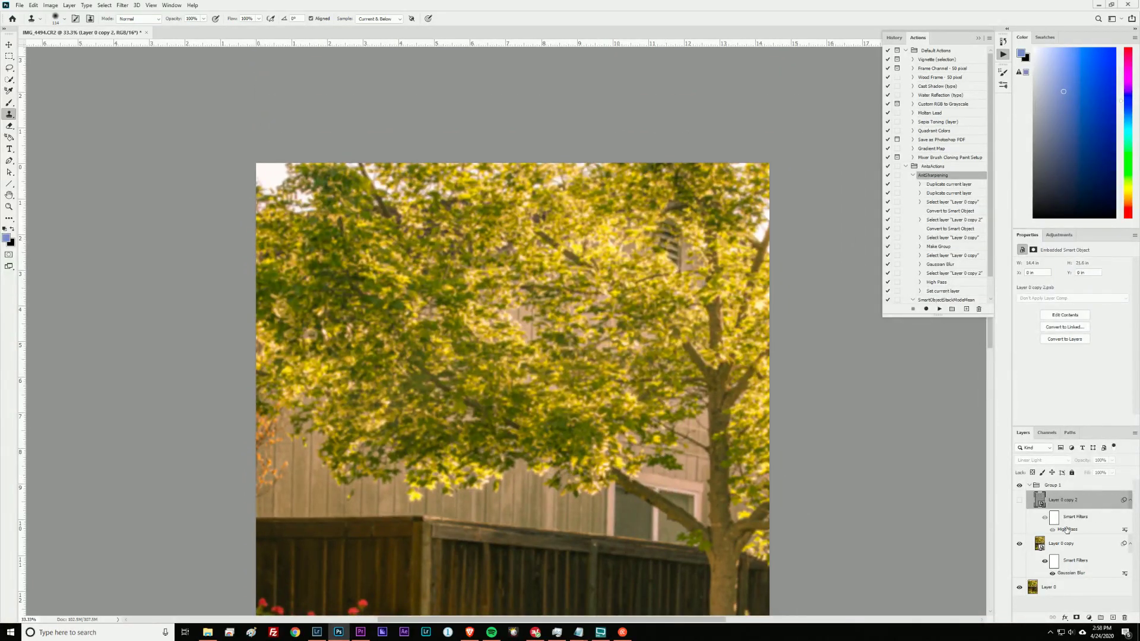
pyautogui.click(1019, 500)
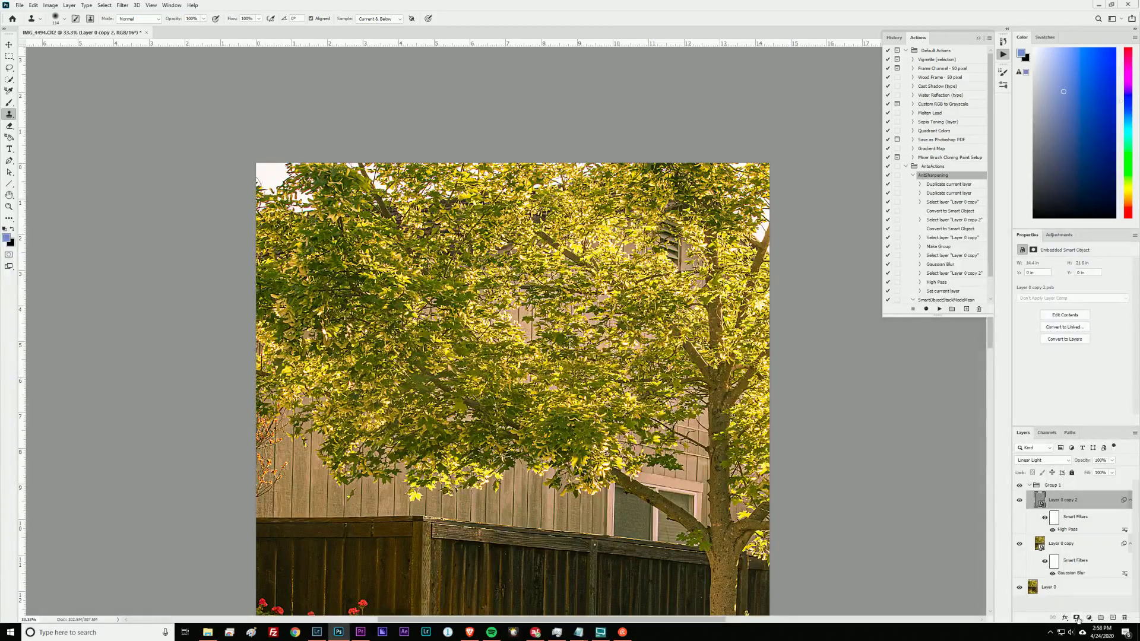
# Step: Add a white layer mask to the High Pass layer, Layer 0 copy 2
pyautogui.click(1077, 618)
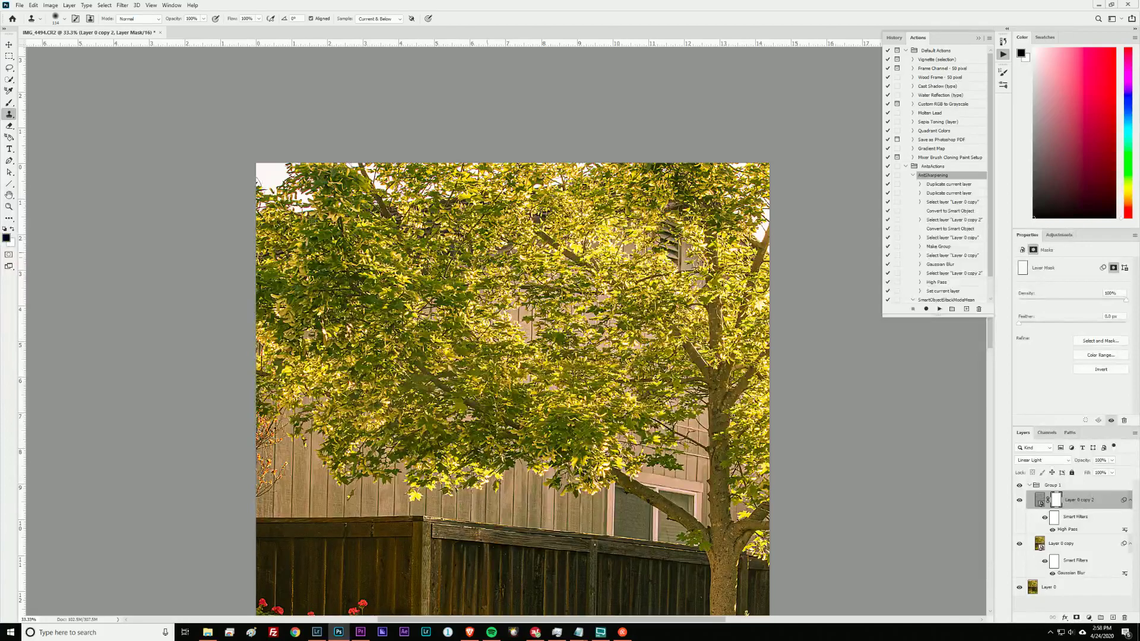
pyautogui.scroll(-8, 494, 341)
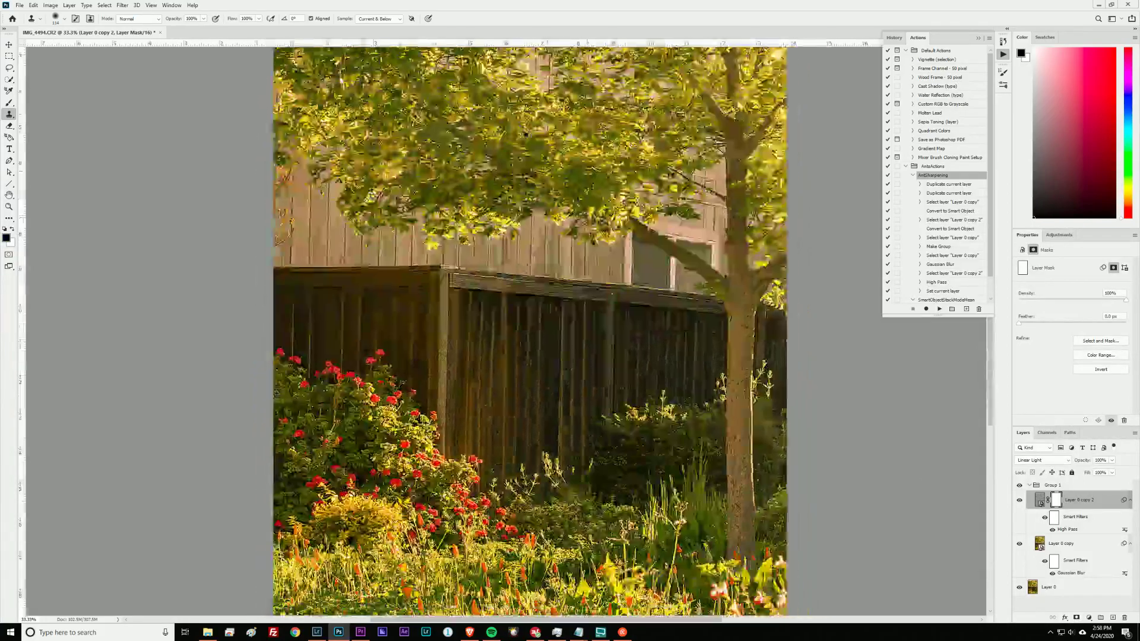
pyautogui.scroll(-3, 467, 338)
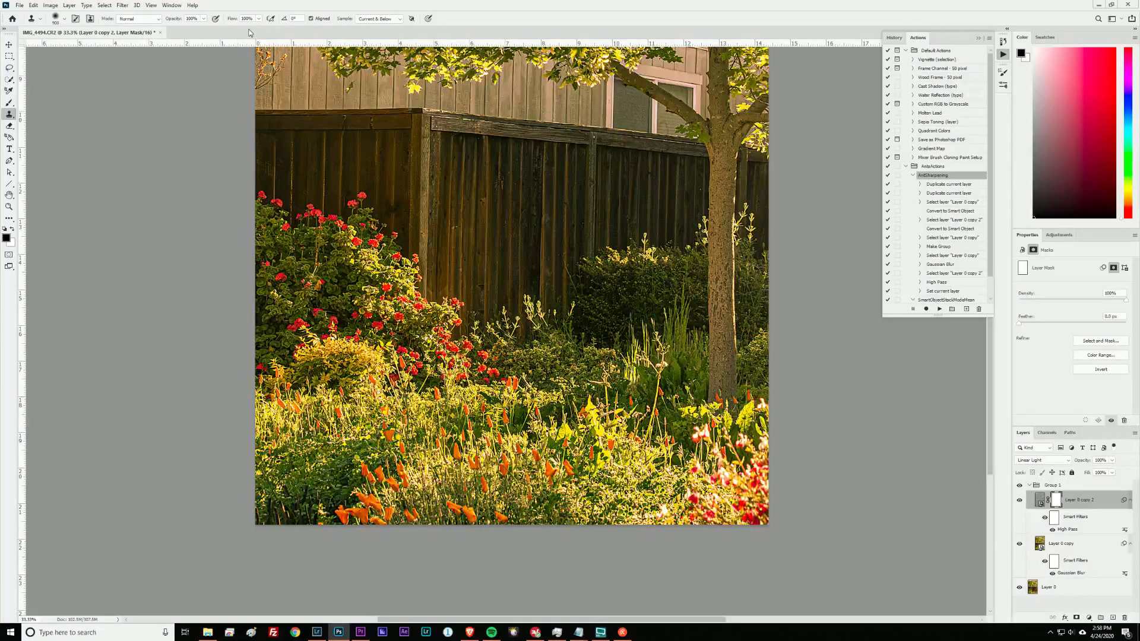
# Step: Try to paint on the High Pass layer's mask with the Clone Stamp at 4% flow
pyautogui.click(258, 18)
pyautogui.moveTo(225, 34); pyautogui.dragTo(219, 30)
pyautogui.click(574, 452)
pyautogui.click(569, 235)
pyautogui.click(558, 442)
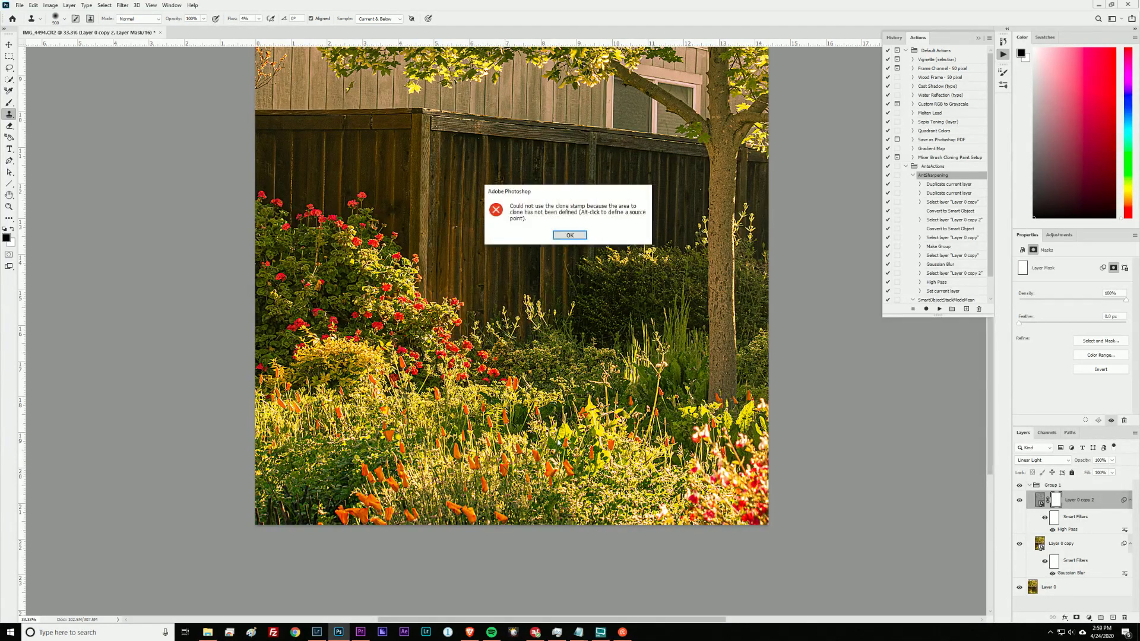
pyautogui.click(576, 236)
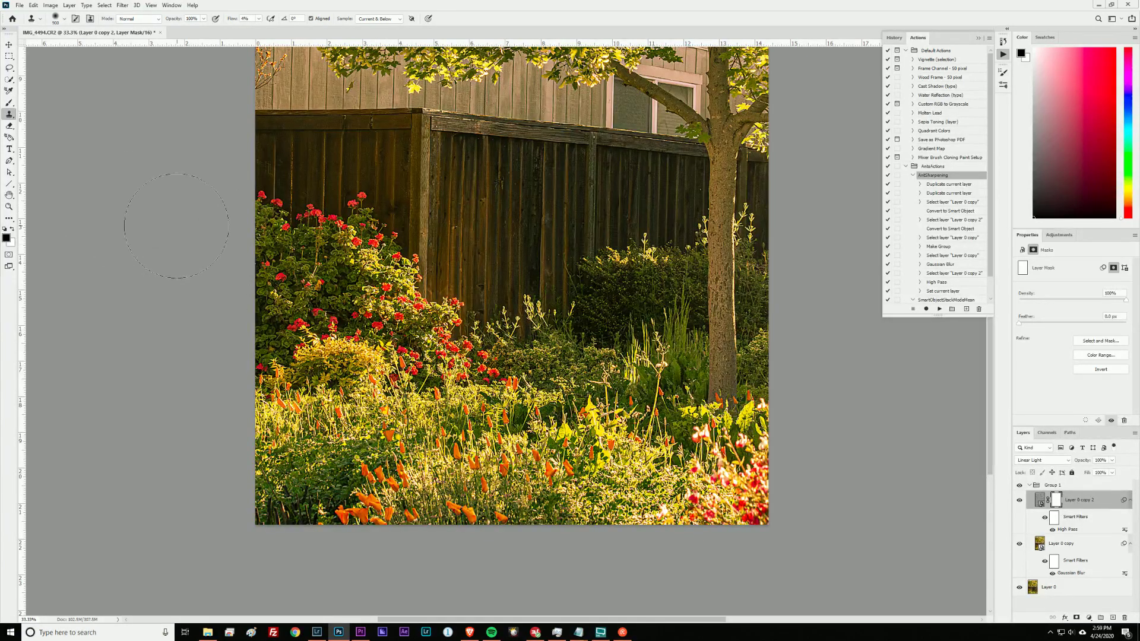
# Step: Paint black on the mask over the garden flowers and shrubs, using an enlarged Brush at 4% flow
pyautogui.press('b')
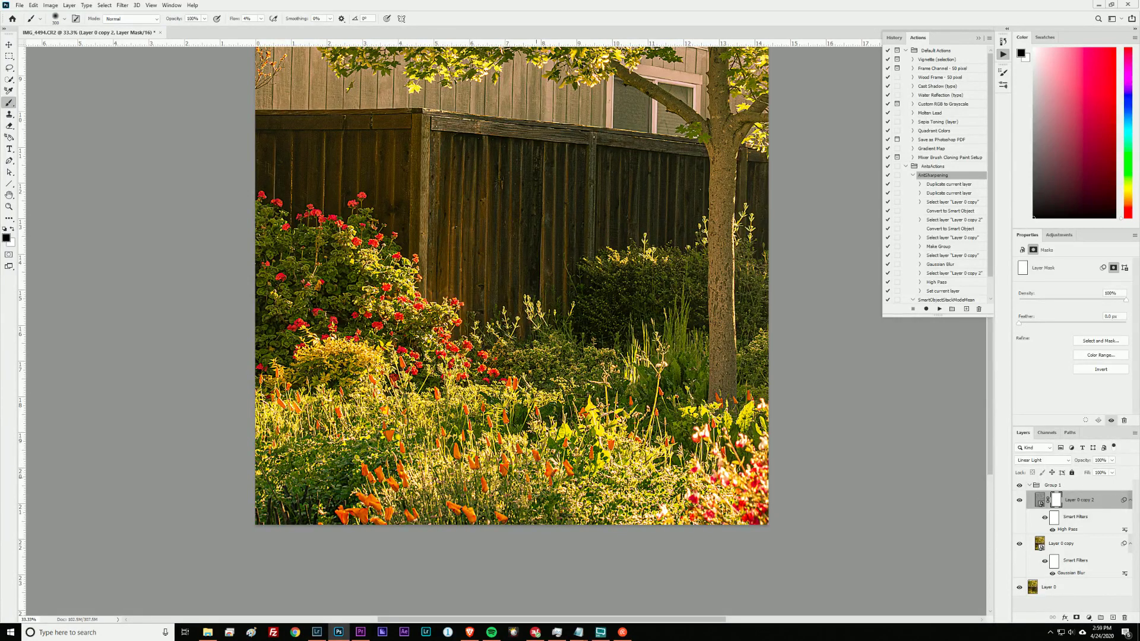
pyautogui.press(']')
pyautogui.press(']')
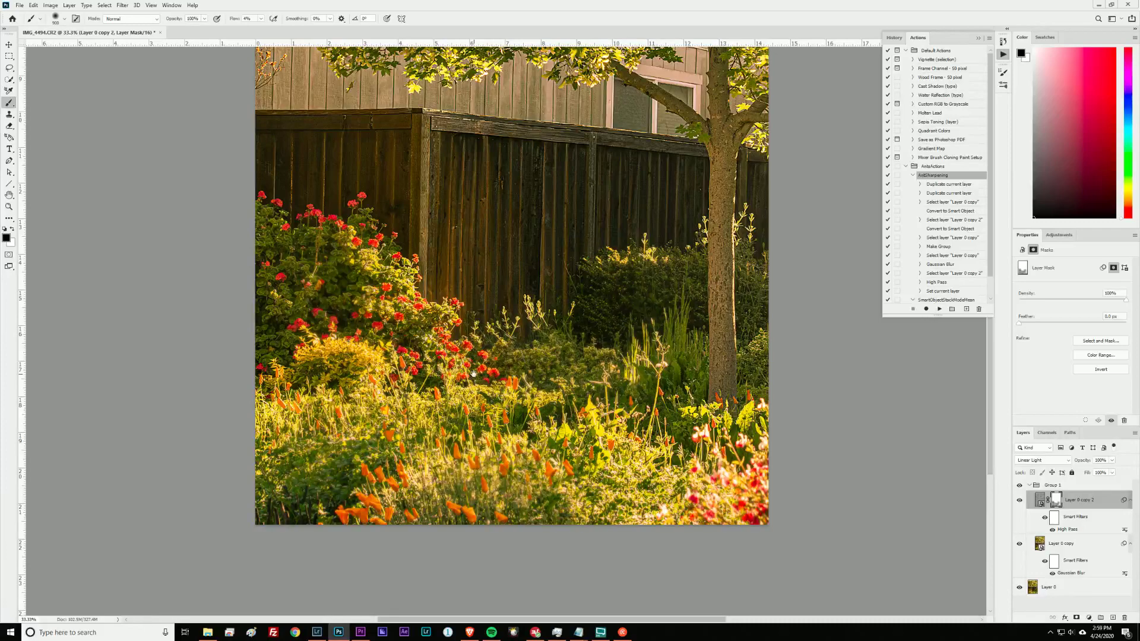
# Step: Brush black over the tree's foliage on the High Pass layer's mask to soften the leaves
pyautogui.moveTo(582, 196)
pyautogui.mouseDown()
pyautogui.moveTo(642, 341)
pyautogui.moveTo(619, 495)
pyautogui.mouseUp()
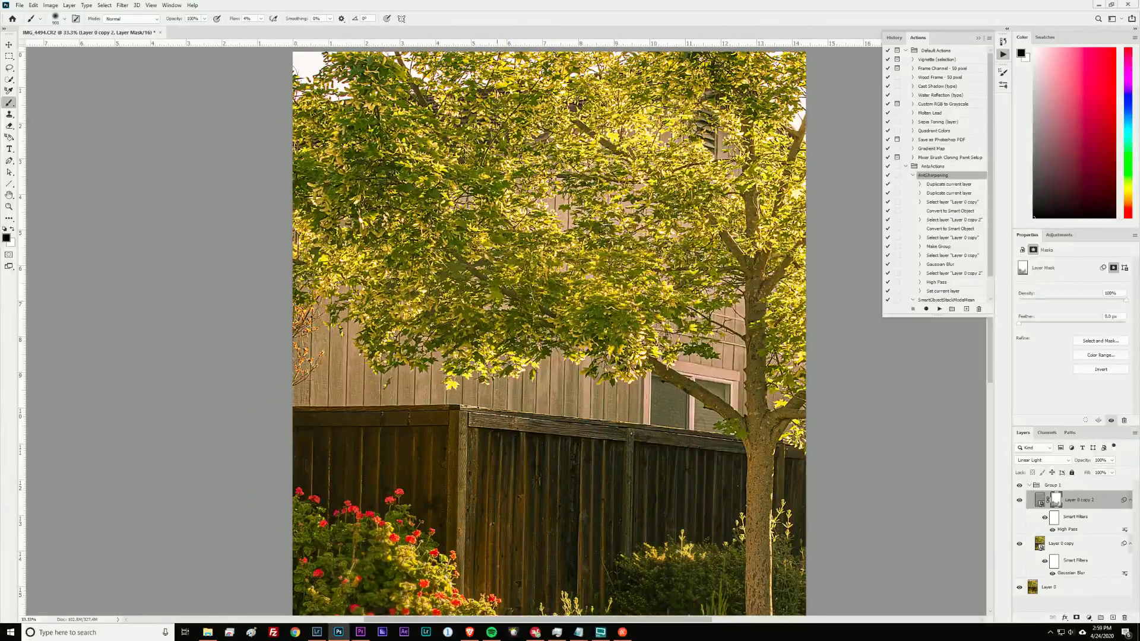
pyautogui.moveTo(359, 172); pyautogui.dragTo(336, 307)
pyautogui.moveTo(613, 196); pyautogui.dragTo(621, 192)
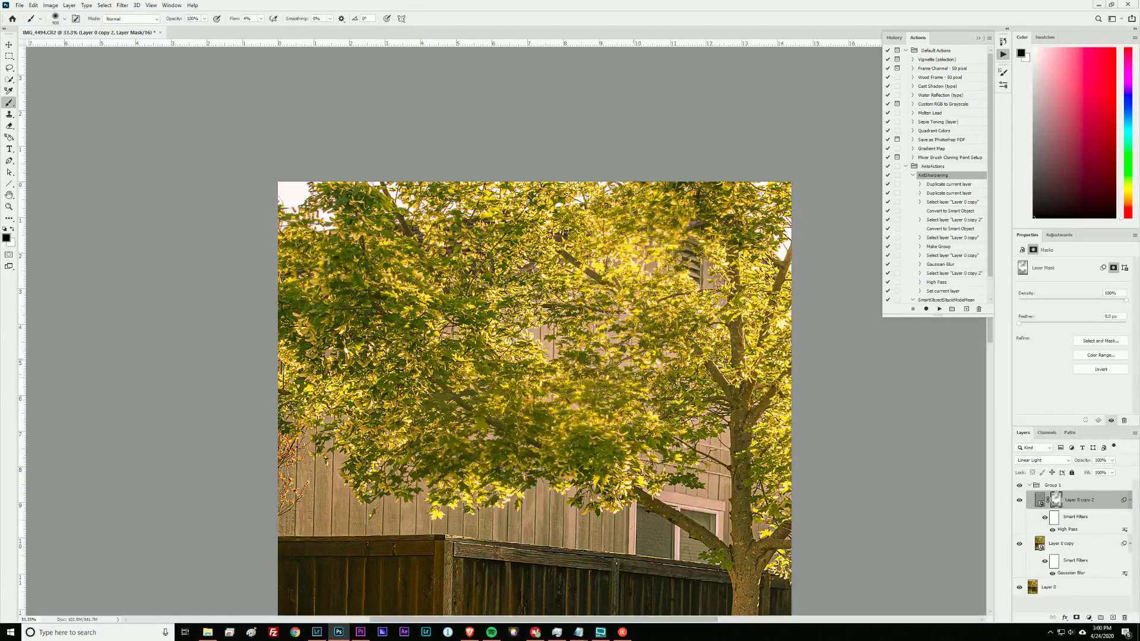
# Step: Swap the foreground colour to white for painting on the High Pass layer's mask
pyautogui.press('x')
pyautogui.press('x')
pyautogui.press('x')
pyautogui.scroll(-5, 501, 409)
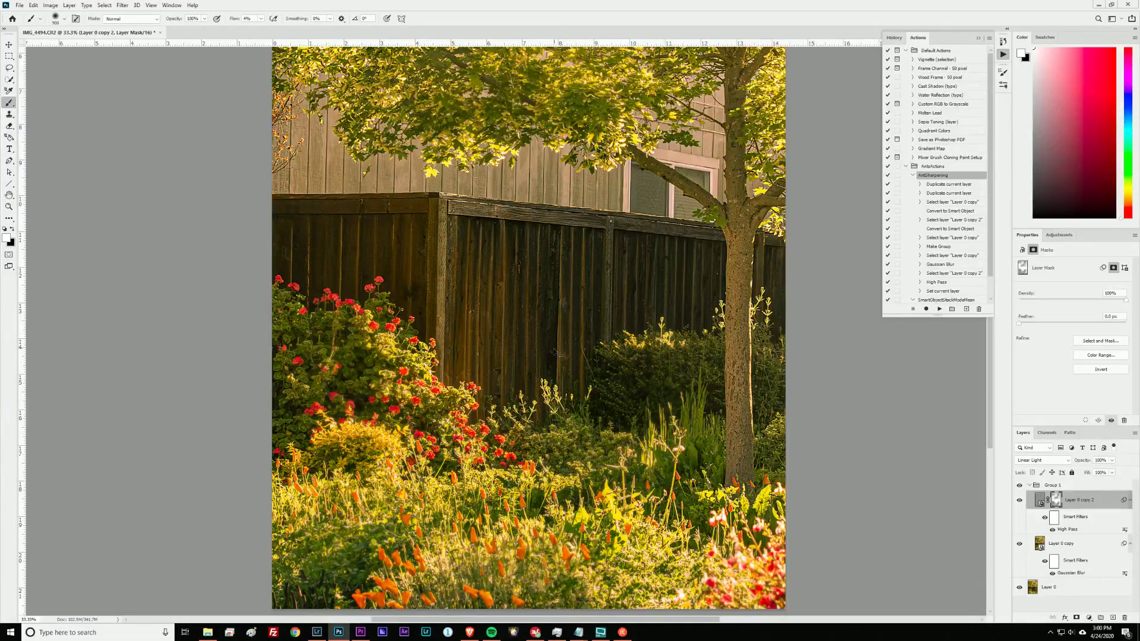
pyautogui.hotkey('ctrl', '-')
pyautogui.hotkey('ctrl', '-')
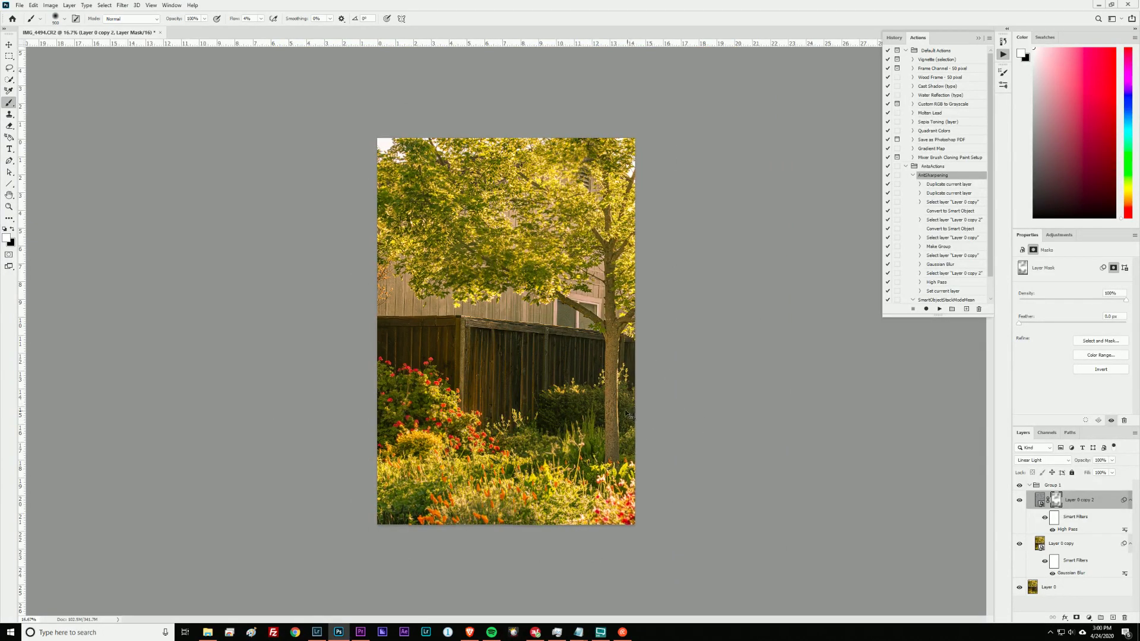
# Step: Collapse Group 1 and add a new empty layer above it
pyautogui.hotkey('ctrl', '+')
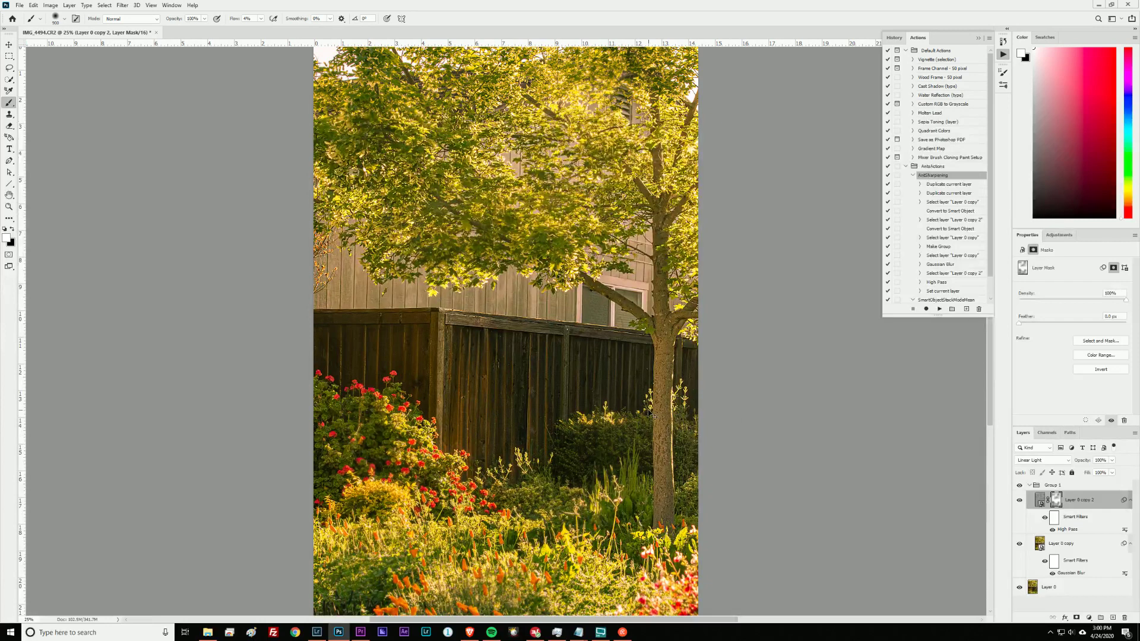
pyautogui.hotkey('ctrl', '-')
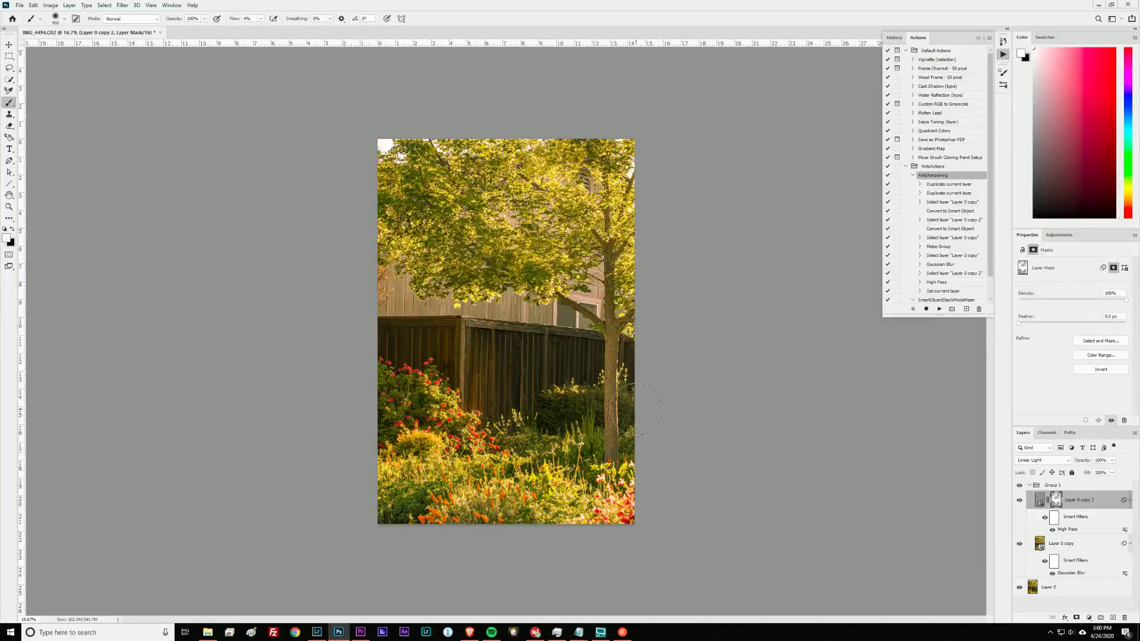
pyautogui.click(1050, 487)
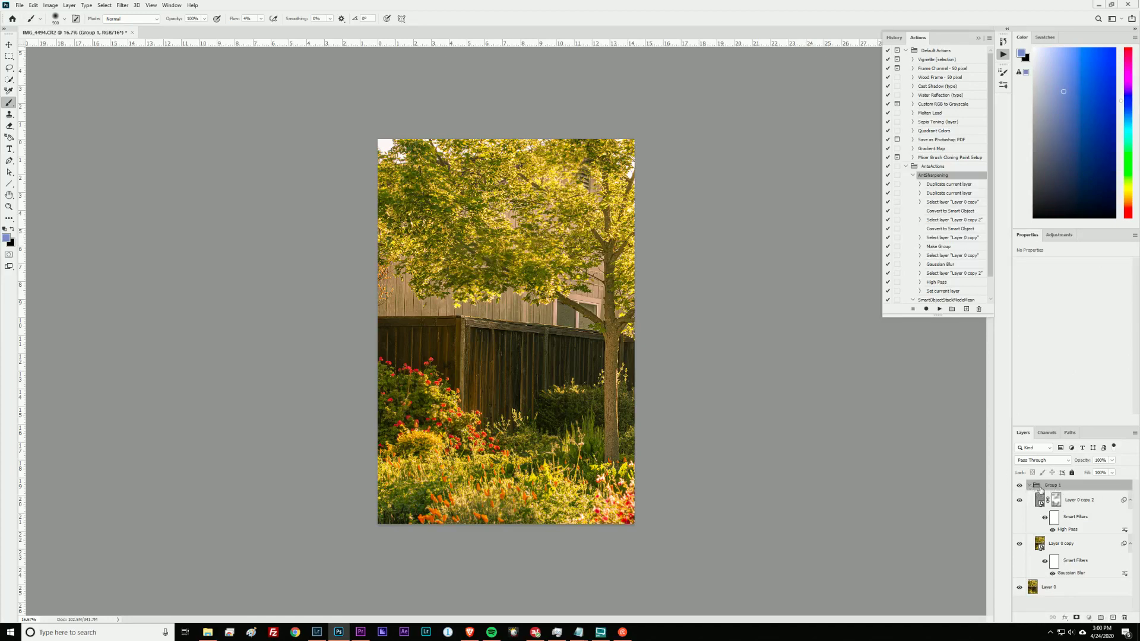
pyautogui.click(1031, 486)
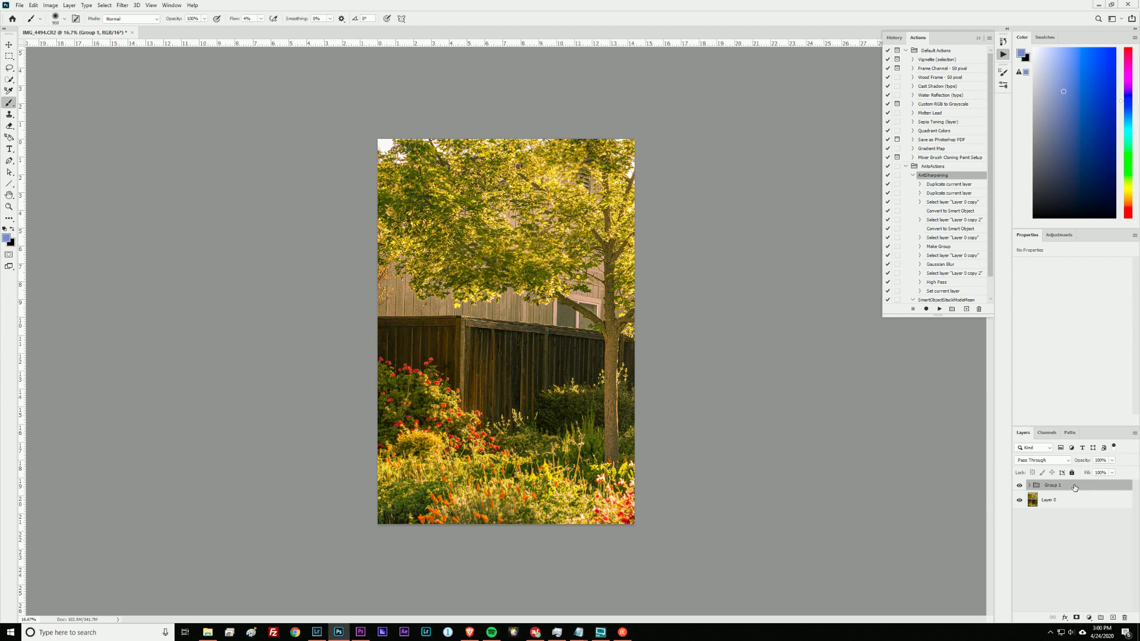
pyautogui.click(1113, 618)
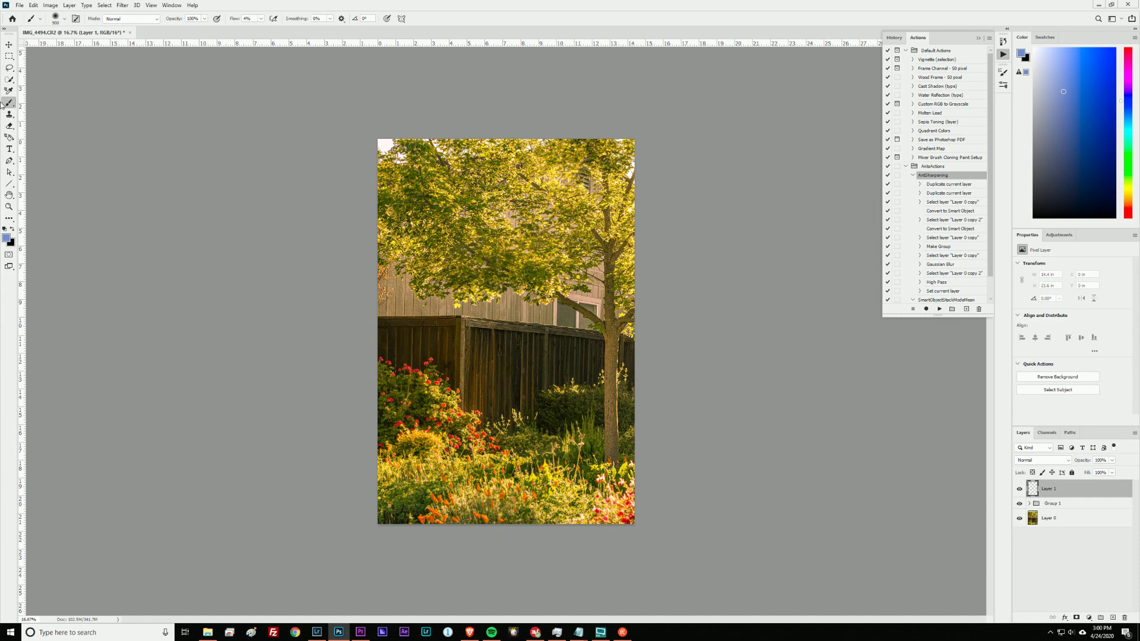
# Step: Choose the dust brush from the DUST brush set for the Brush tool
pyautogui.click(56, 19)
pyautogui.click(58, 22)
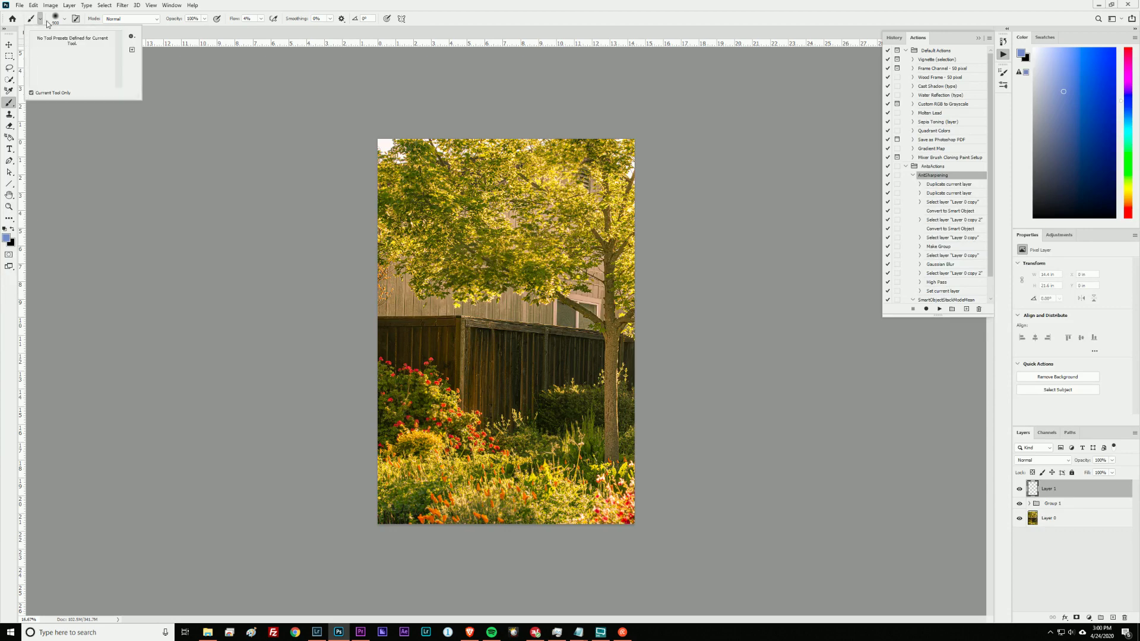
pyautogui.click(56, 22)
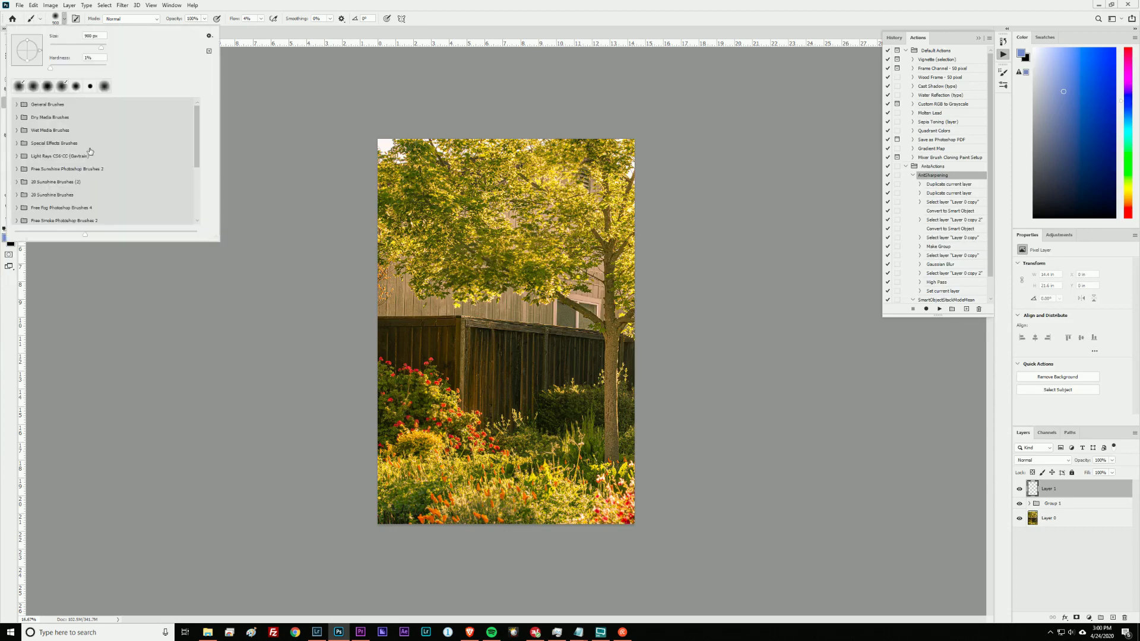
pyautogui.moveTo(198, 132); pyautogui.dragTo(201, 192)
pyautogui.click(65, 177)
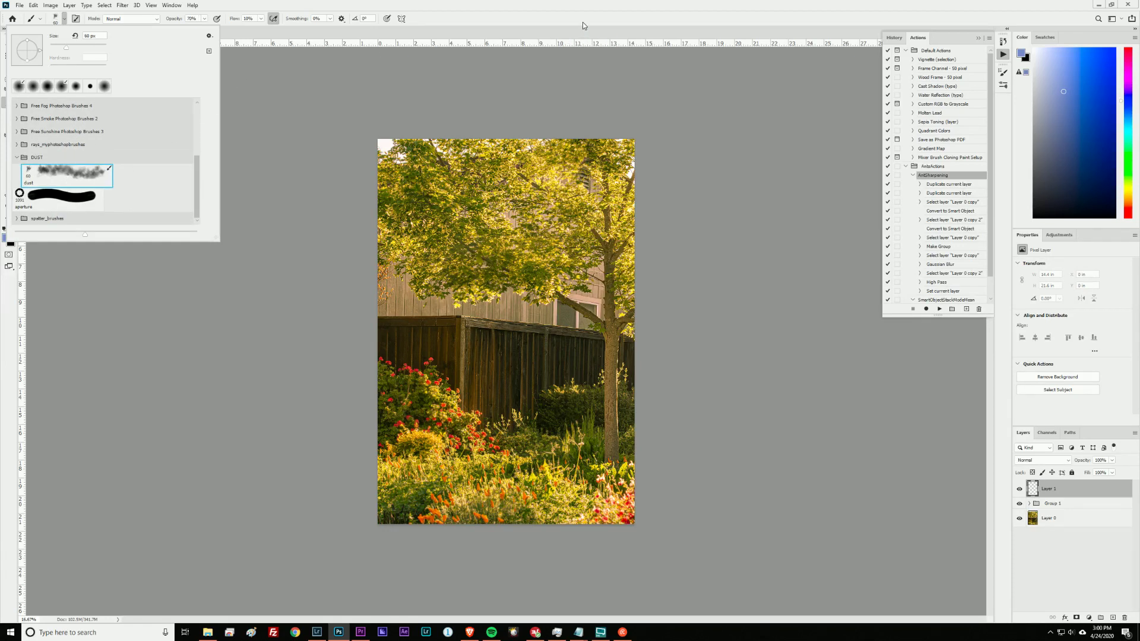
pyautogui.click(525, 27)
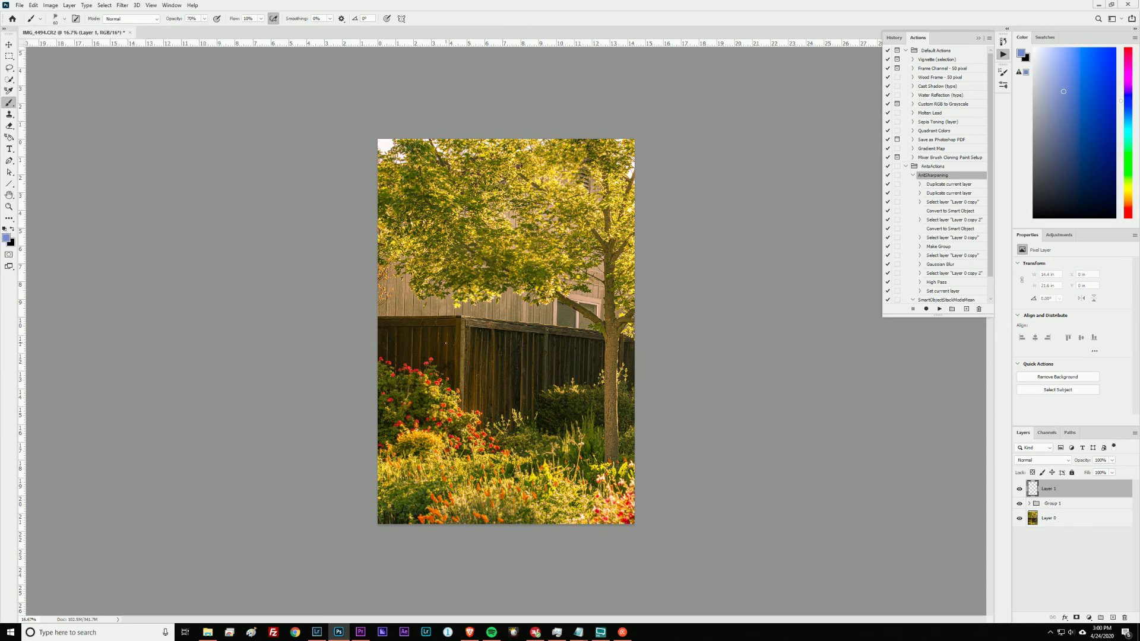
# Step: Enlarge the dust brush greatly and sample a golden yellow from the photo as the painting colour
pyautogui.press(']')
pyautogui.press(']')
pyautogui.press(']')
pyautogui.press(']')
pyautogui.press(']')
pyautogui.press(']')
pyautogui.press(']')
pyautogui.press(']')
pyautogui.moveTo(501, 473); pyautogui.dragTo(498, 474)
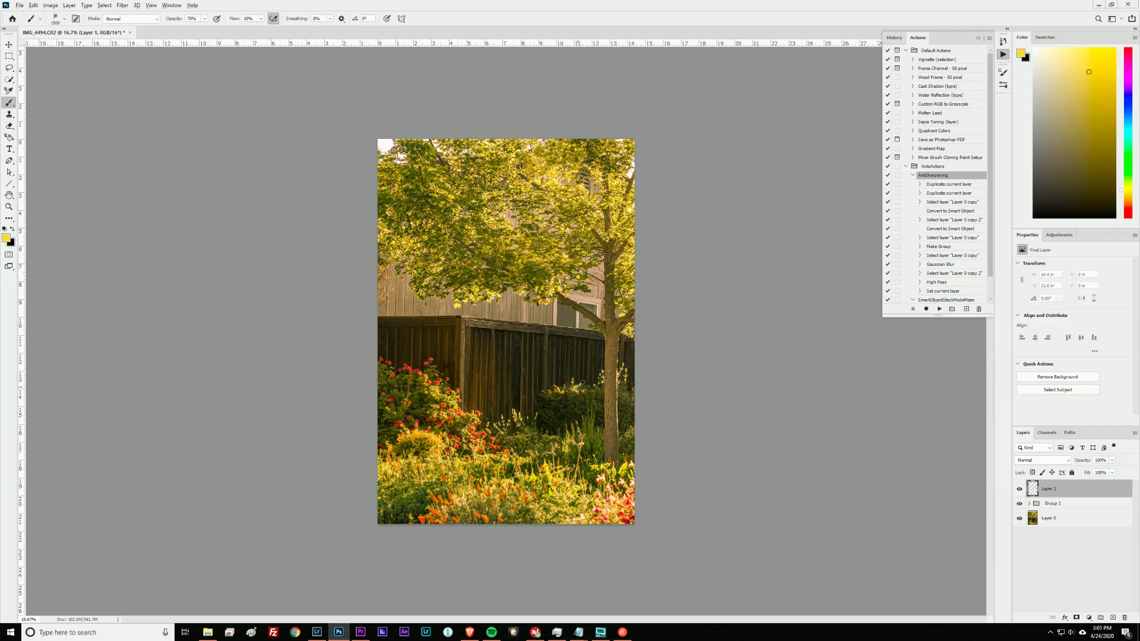
pyautogui.keyDown('alt'); pyautogui.click(578, 383); pyautogui.keyUp('alt')
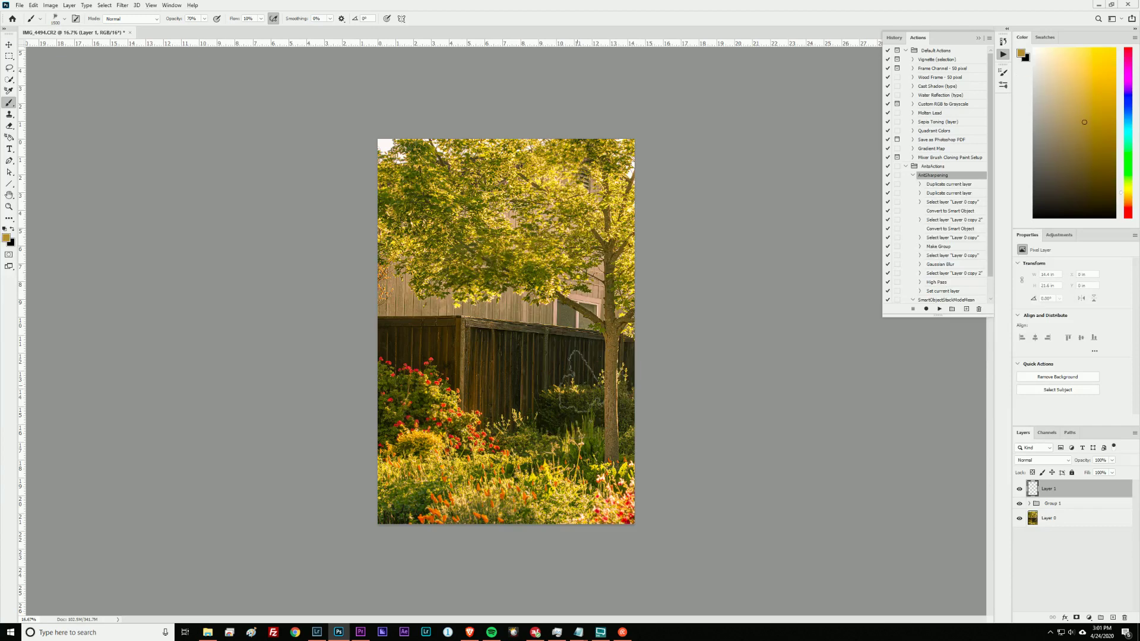
# Step: Paint a golden dust haze across the fence, shrubs, flowers and foliage on Layer 1
pyautogui.moveTo(529, 392); pyautogui.dragTo(570, 410)
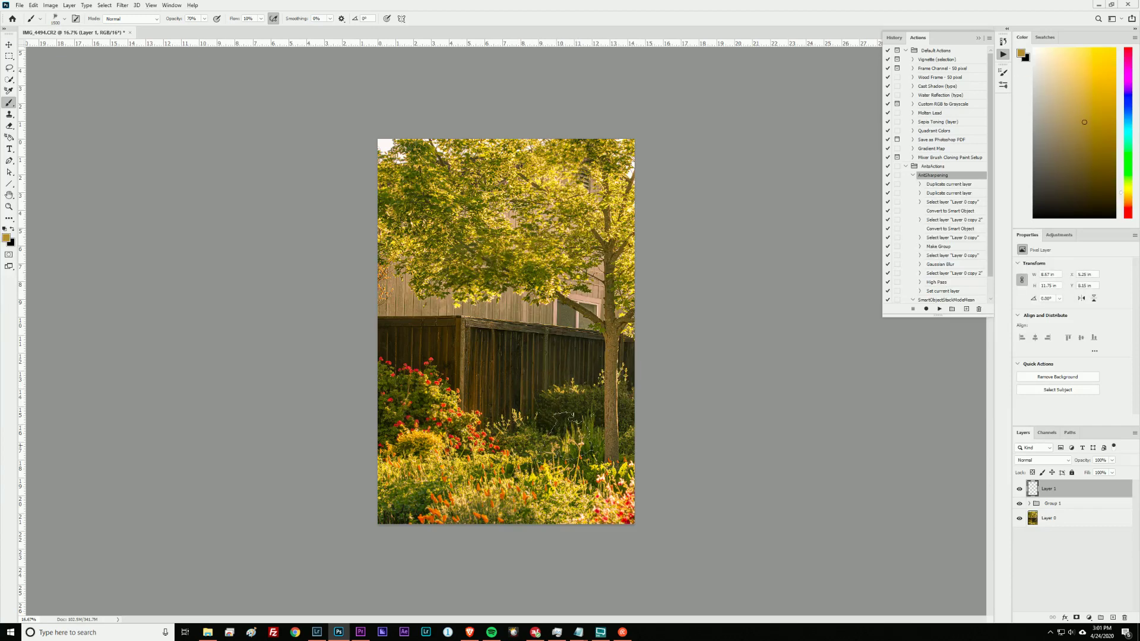
pyautogui.moveTo(618, 374)
pyautogui.mouseDown()
pyautogui.moveTo(573, 395)
pyautogui.moveTo(617, 427)
pyautogui.moveTo(487, 433)
pyautogui.moveTo(416, 394)
pyautogui.mouseUp()
pyautogui.moveTo(507, 399)
pyautogui.mouseDown()
pyautogui.moveTo(392, 436)
pyautogui.moveTo(493, 442)
pyautogui.moveTo(403, 504)
pyautogui.moveTo(570, 464)
pyautogui.moveTo(558, 416)
pyautogui.moveTo(594, 404)
pyautogui.moveTo(574, 335)
pyautogui.moveTo(410, 351)
pyautogui.moveTo(537, 424)
pyautogui.moveTo(404, 374)
pyautogui.moveTo(398, 383)
pyautogui.moveTo(390, 333)
pyautogui.moveTo(410, 178)
pyautogui.moveTo(439, 326)
pyautogui.moveTo(416, 344)
pyautogui.moveTo(428, 380)
pyautogui.moveTo(390, 342)
pyautogui.moveTo(404, 422)
pyautogui.moveTo(520, 484)
pyautogui.mouseUp()
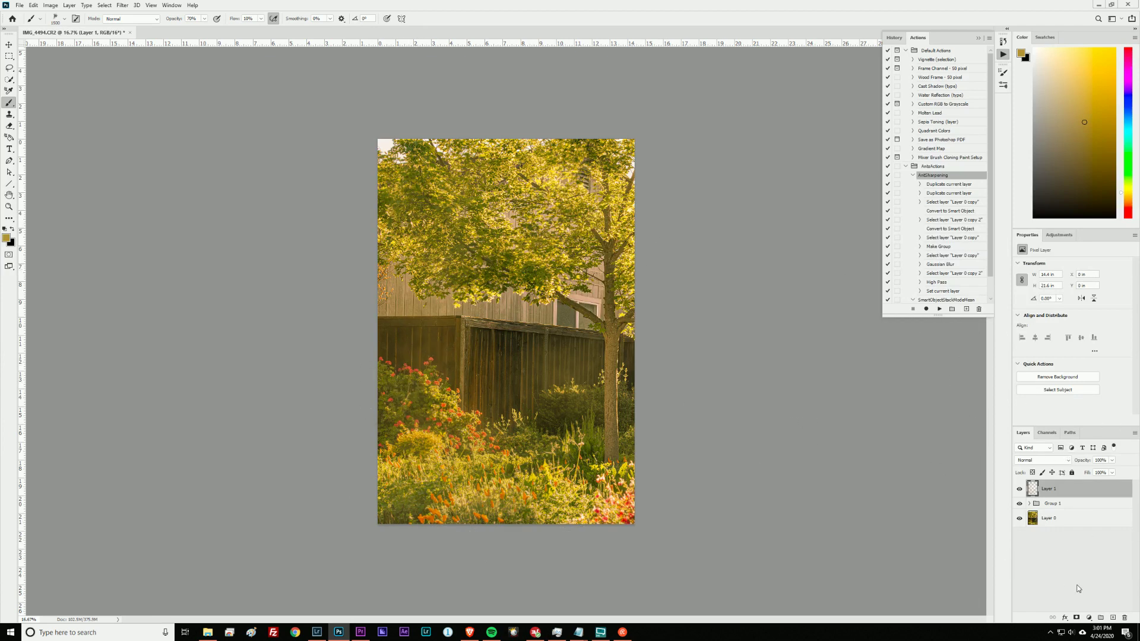
# Step: Add a layer mask to Layer 1 and paint black over the red flowers with a soft round brush at 4% flow
pyautogui.click(1076, 619)
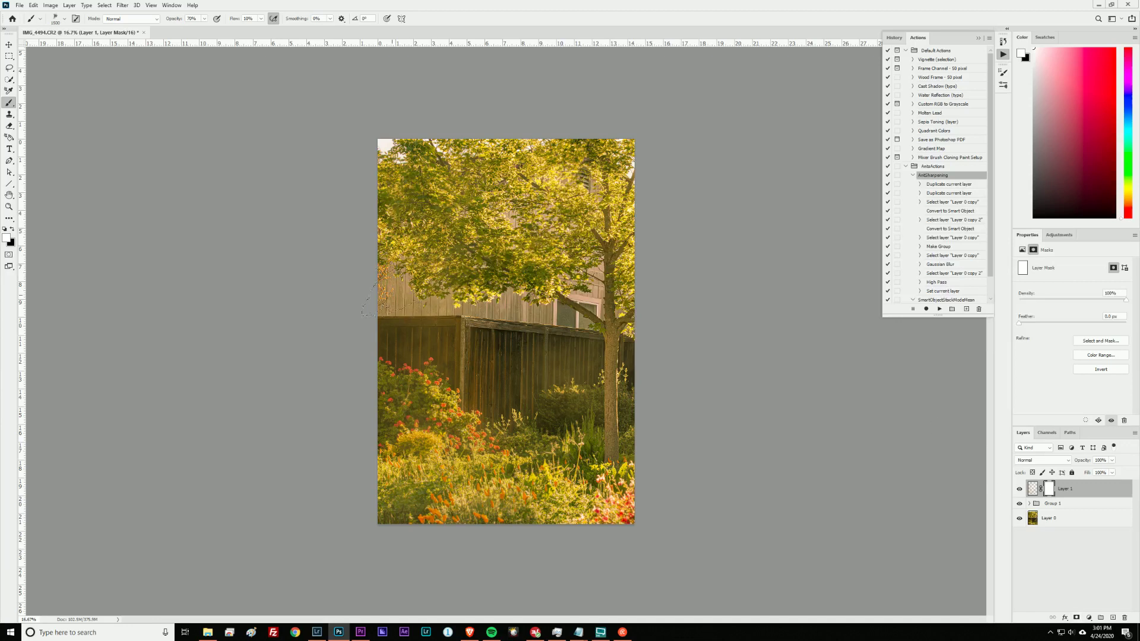
pyautogui.click(64, 19)
pyautogui.click(34, 86)
pyautogui.click(754, 169)
pyautogui.press('x')
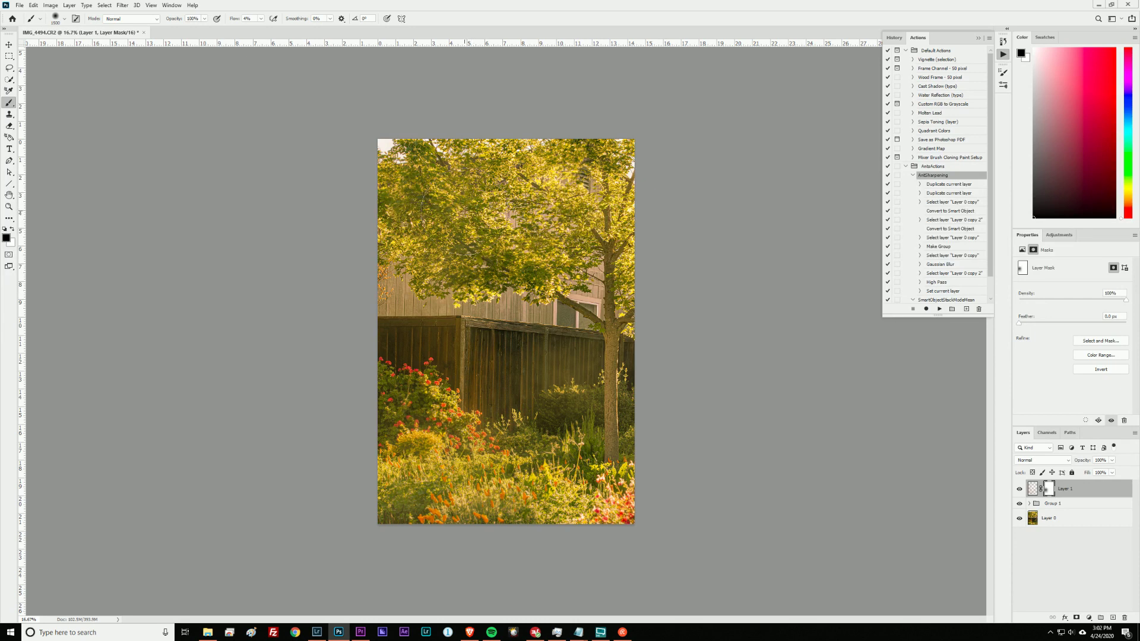
# Step: Try a landscape crop of the photo with the 16 : 9 preset
pyautogui.press('c')
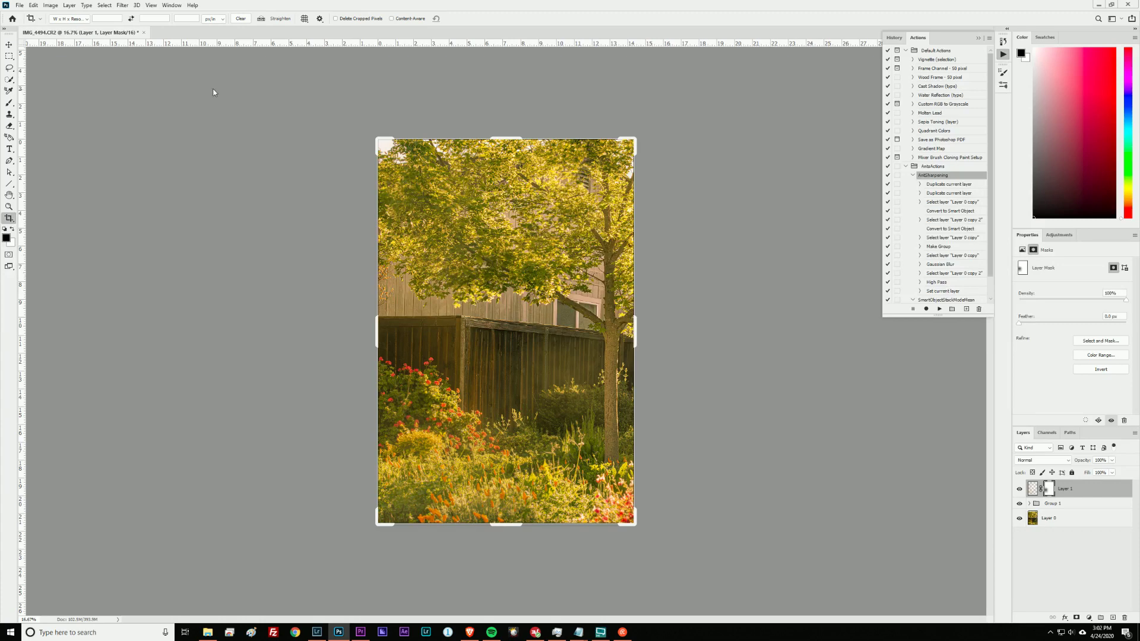
pyautogui.click(70, 18)
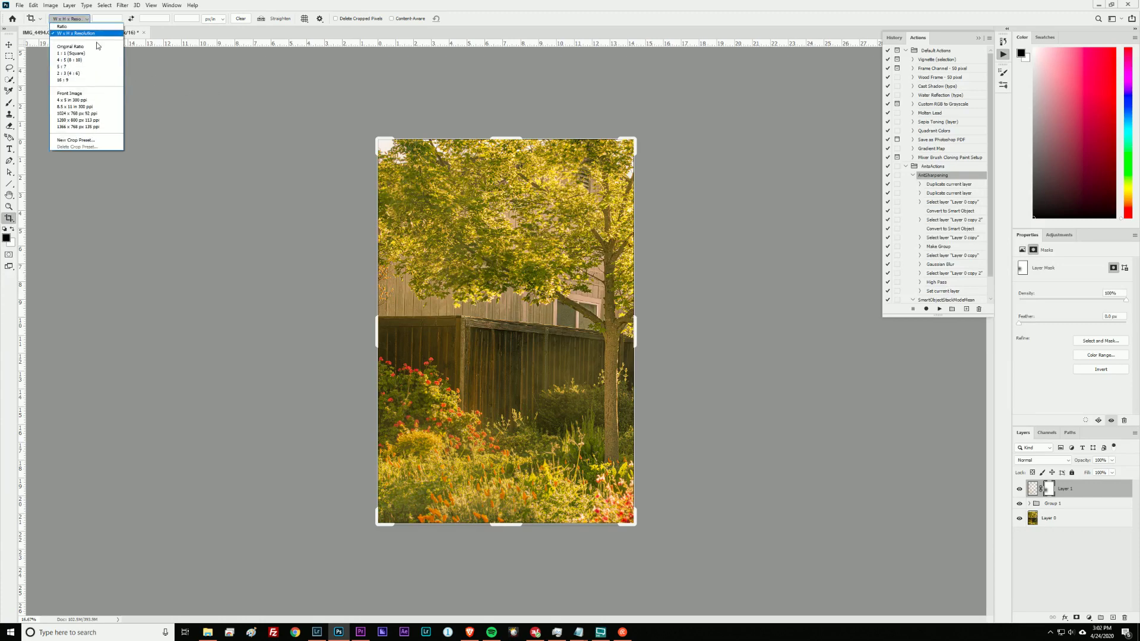
pyautogui.click(100, 80)
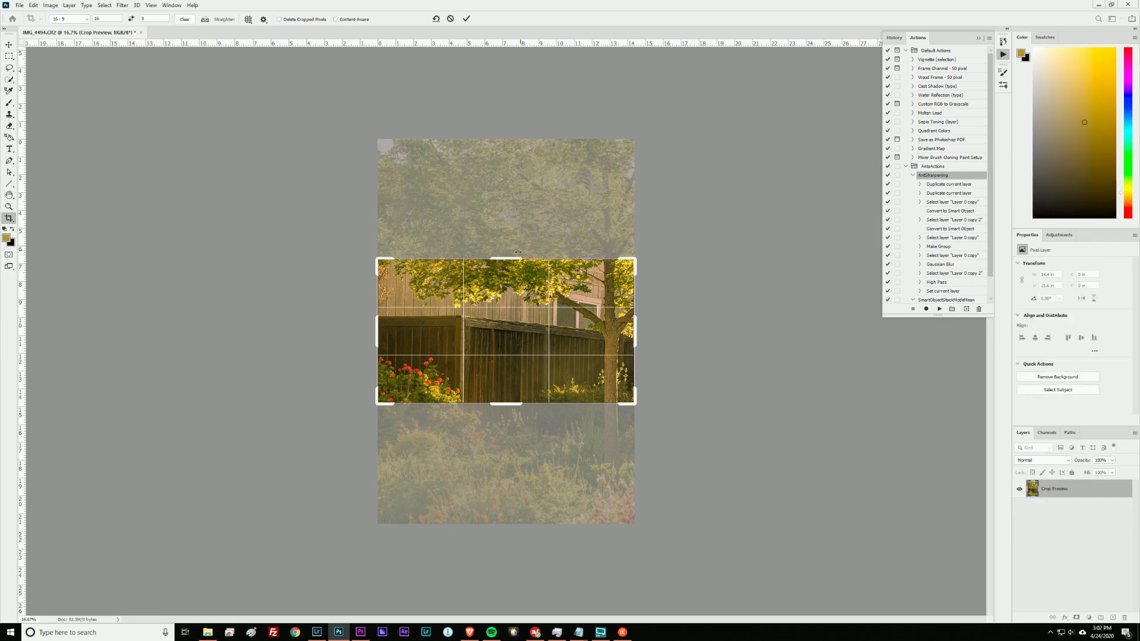
pyautogui.moveTo(506, 257); pyautogui.dragTo(543, 284)
pyautogui.press('super+Down')
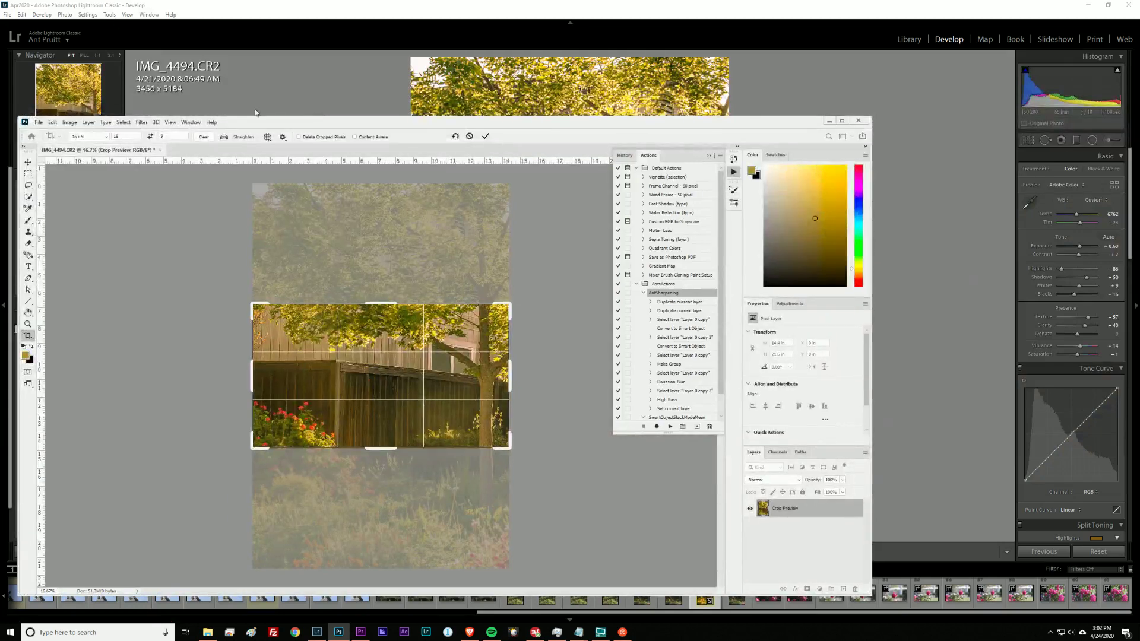
pyautogui.doubleClick(259, 122)
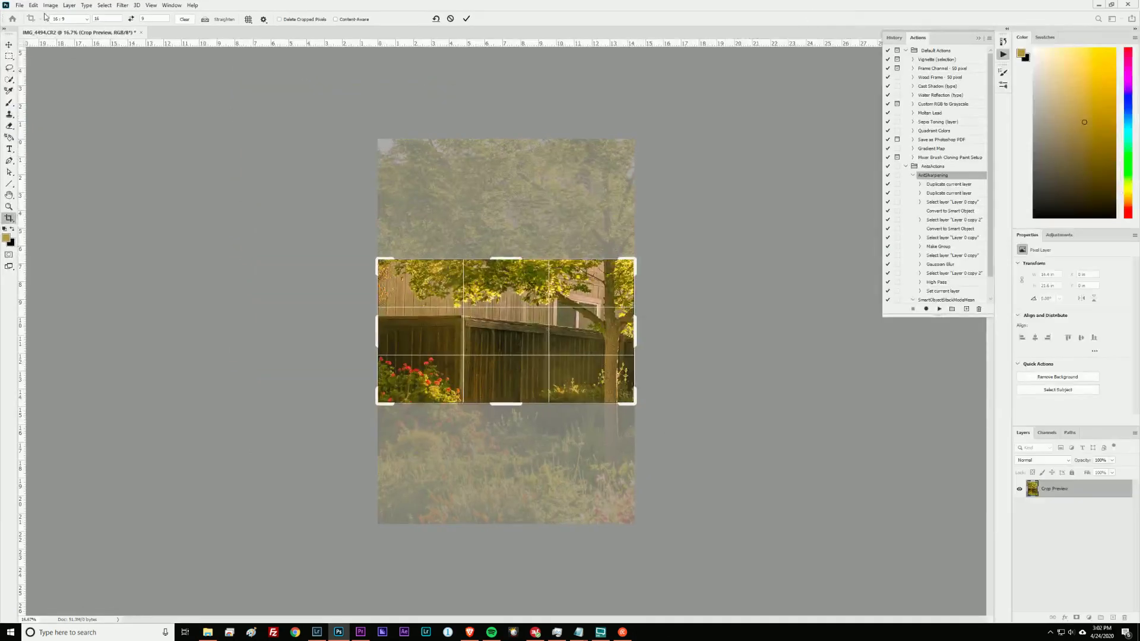
# Step: Set a custom crop ratio of 9 by 16 for a portrait crop
pyautogui.click(70, 19)
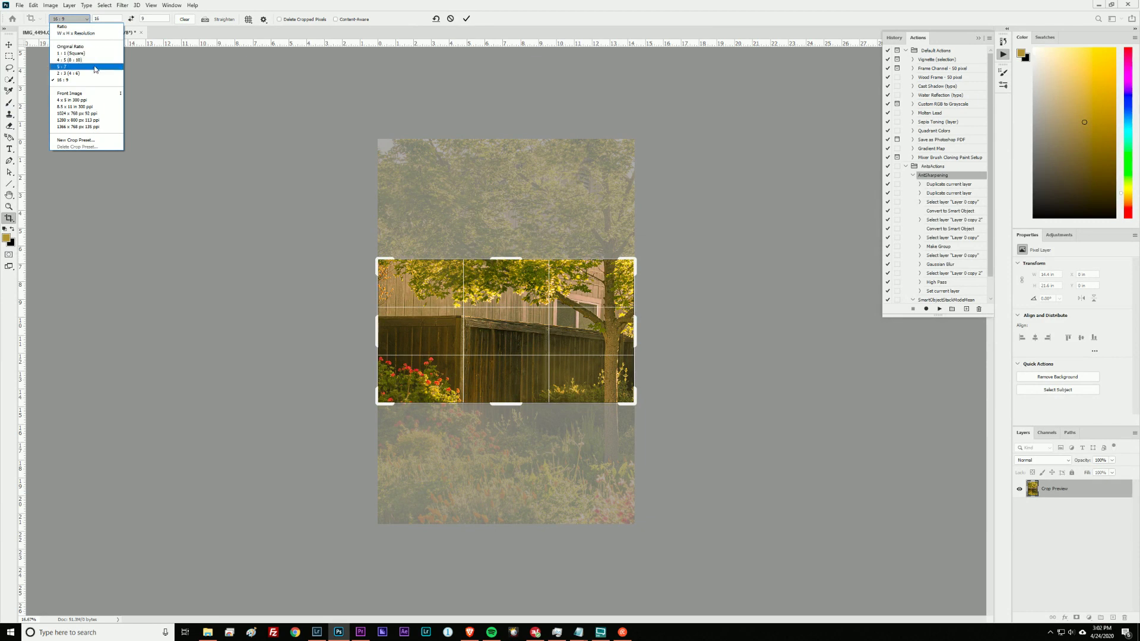
pyautogui.click(93, 27)
pyautogui.click(106, 19)
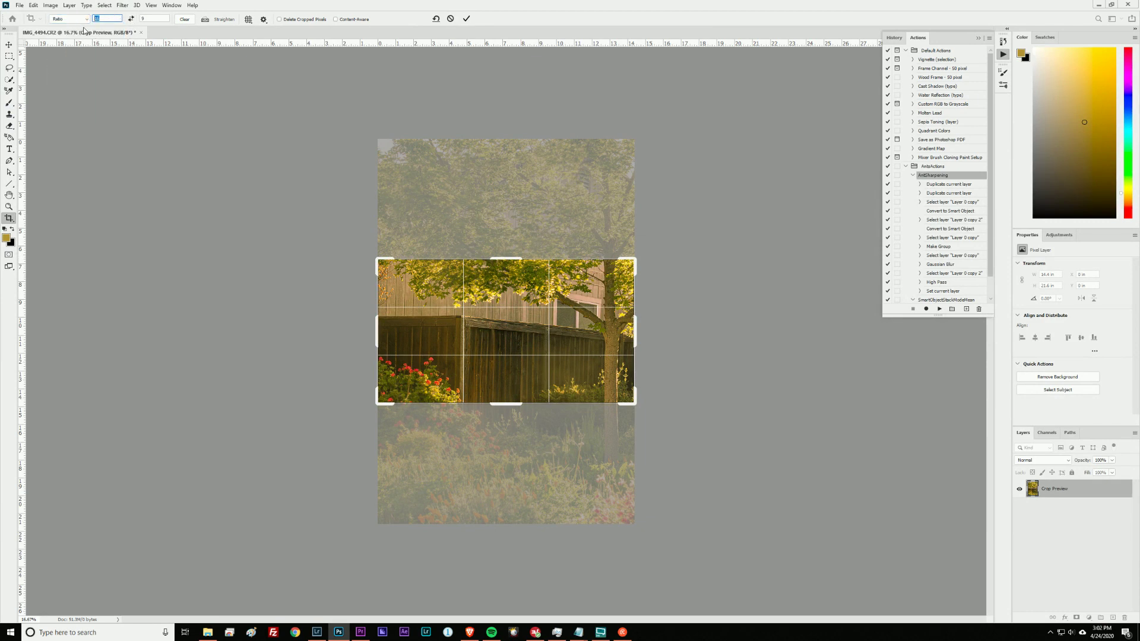
pyautogui.write('9')
pyautogui.press('Tab')
pyautogui.write('16')
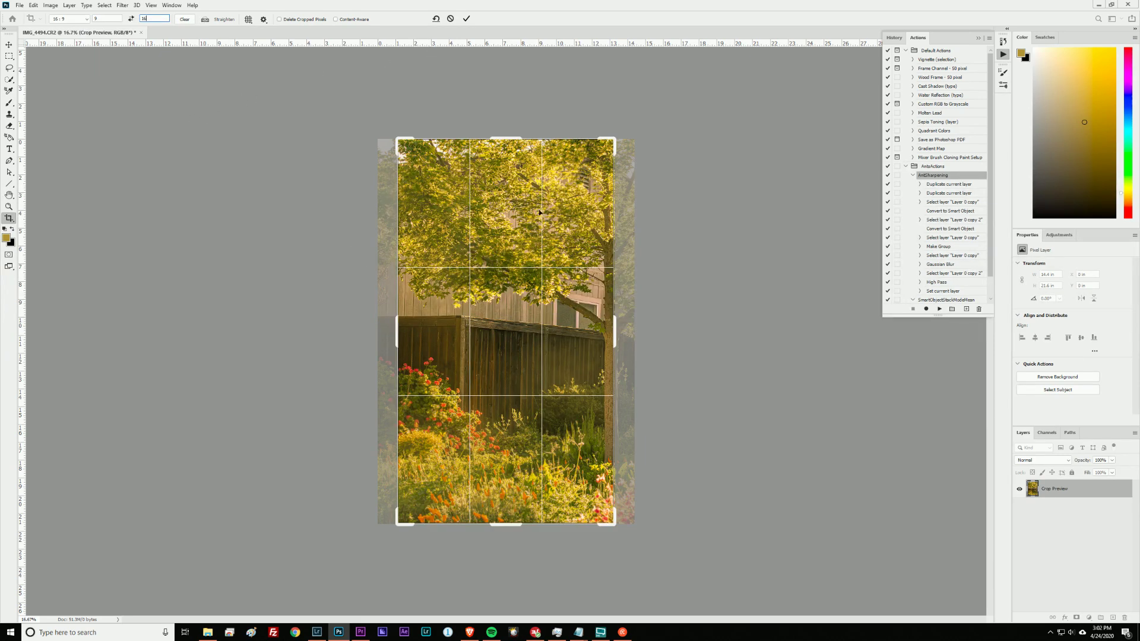
# Step: Reposition and slightly shrink the crop to keep the whole tree trunk in frame, trimming the photo's left side, and apply it
pyautogui.moveTo(518, 316)
pyautogui.mouseDown()
pyautogui.moveTo(486, 313)
pyautogui.moveTo(498, 312)
pyautogui.mouseUp()
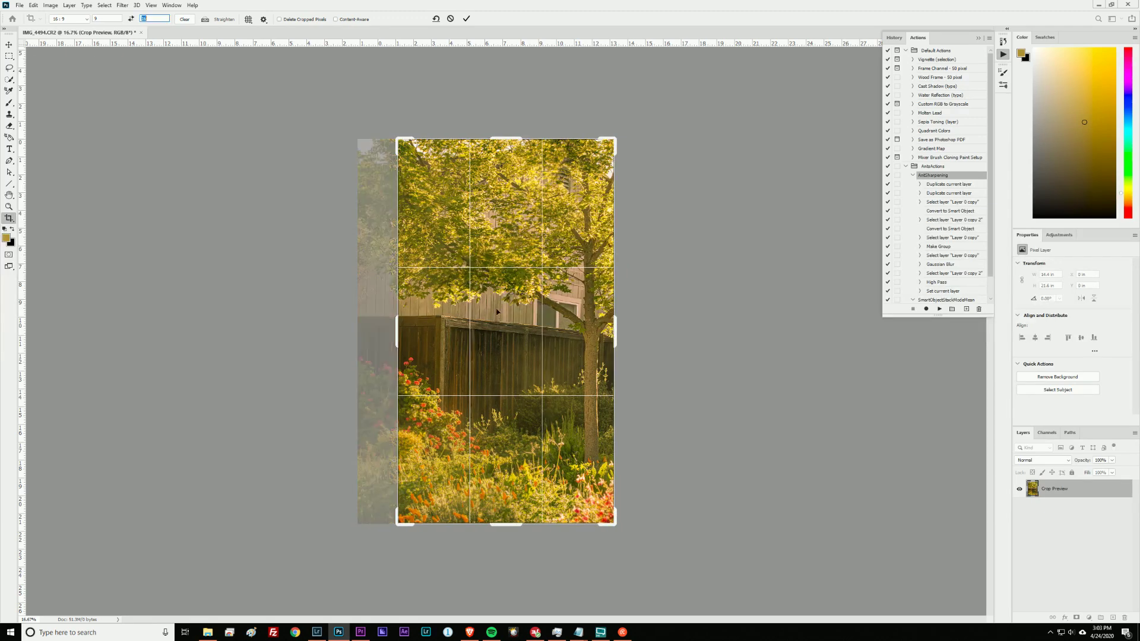
pyautogui.click(396, 138)
pyautogui.moveTo(396, 139); pyautogui.dragTo(399, 141)
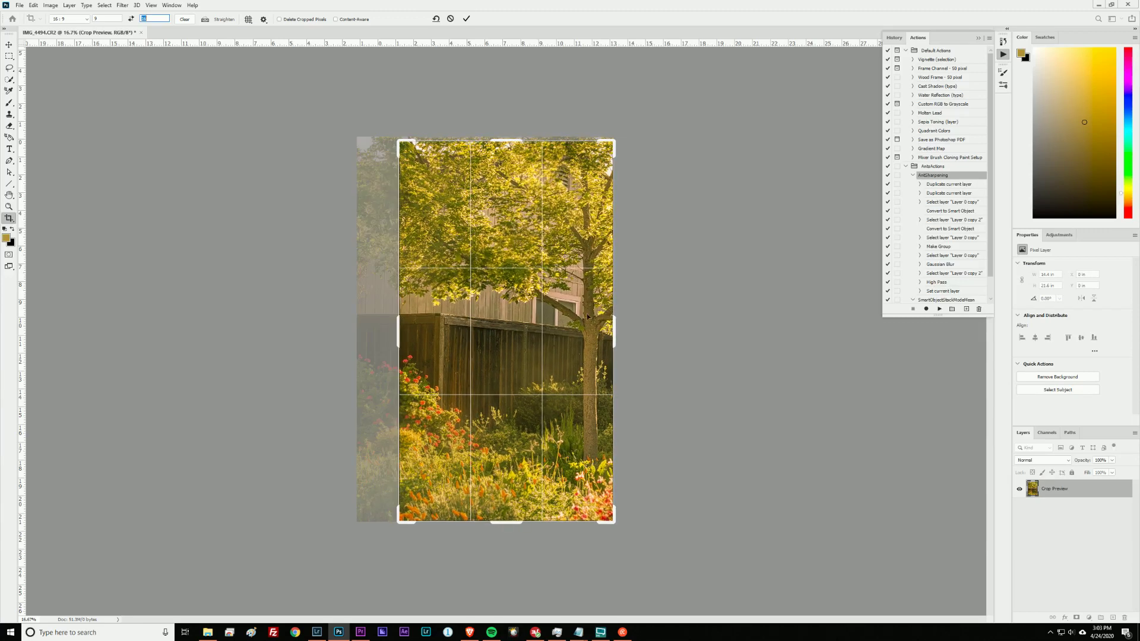
pyautogui.moveTo(585, 352); pyautogui.dragTo(589, 354)
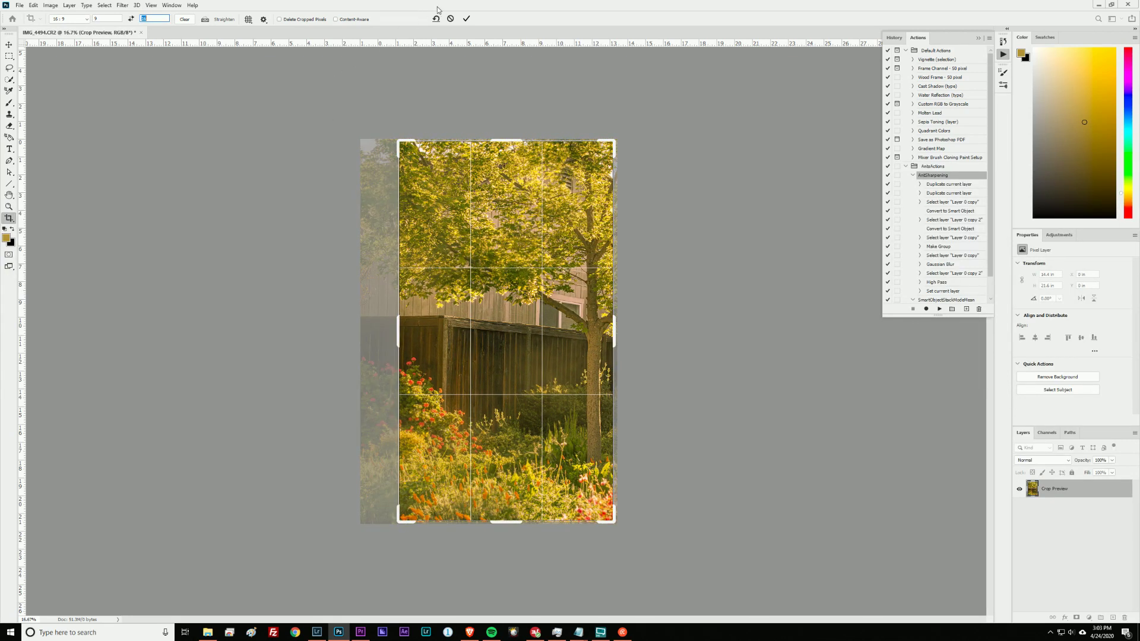
pyautogui.click(467, 20)
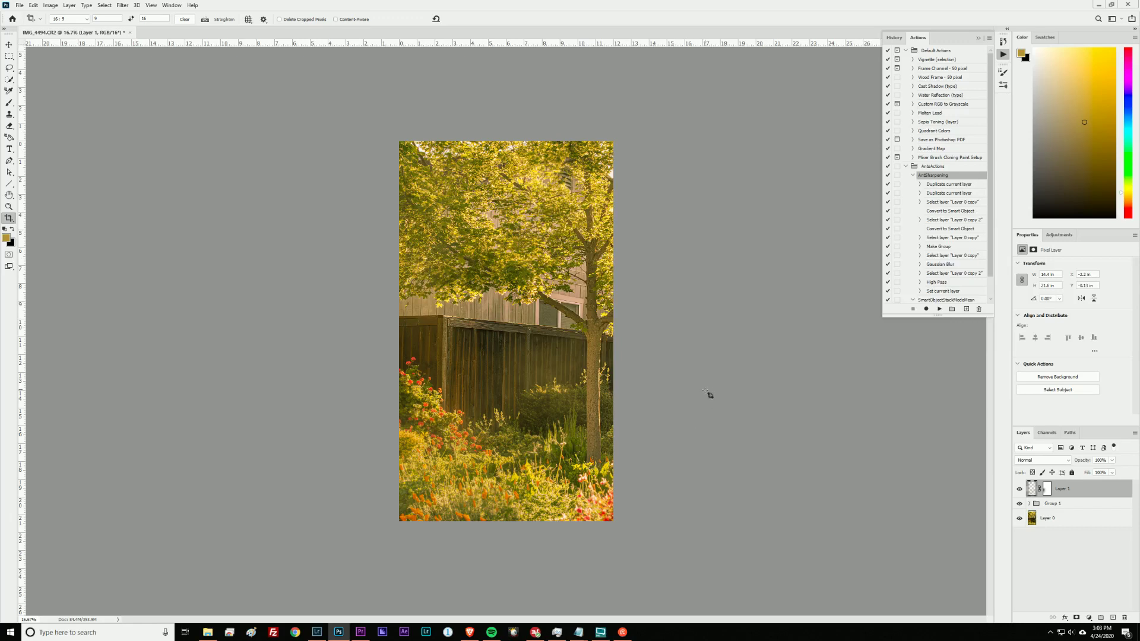
# Step: Save the retouched photo and switch to Lightroom with its Develop adjustments shown
pyautogui.hotkey('ctrl', 's')
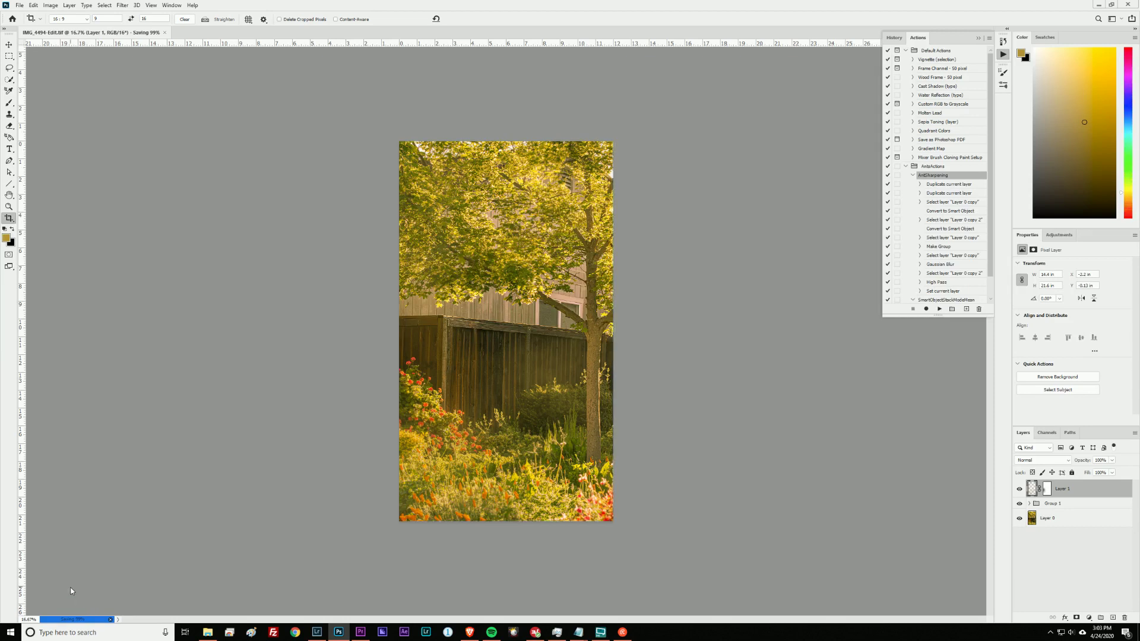
pyautogui.hotkey('alt', 'Tab')
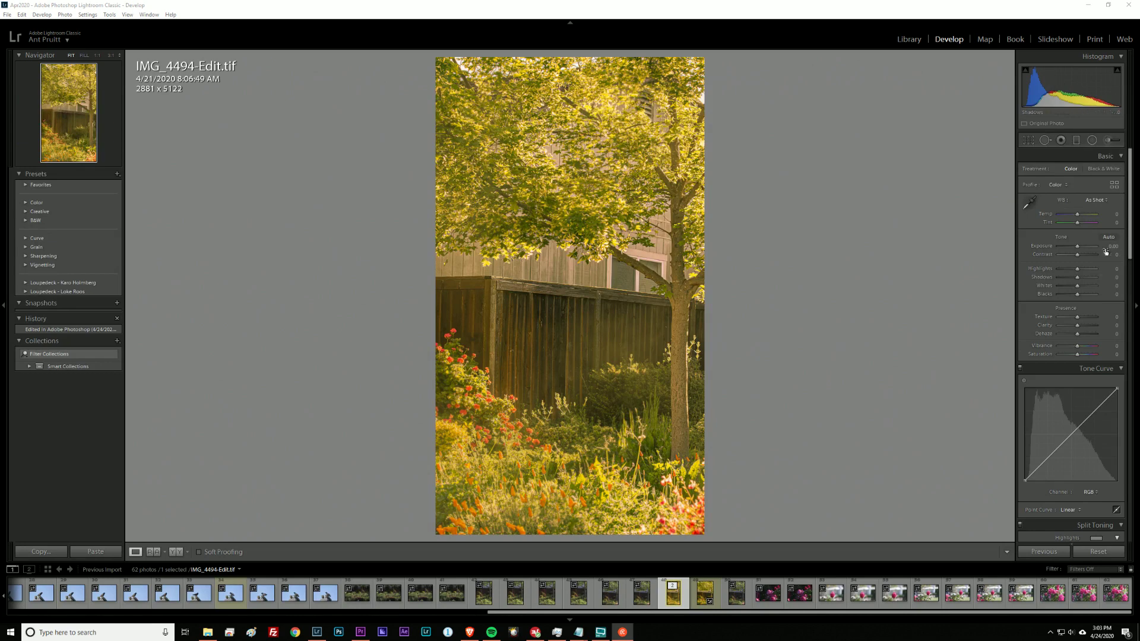
pyautogui.press('F8')
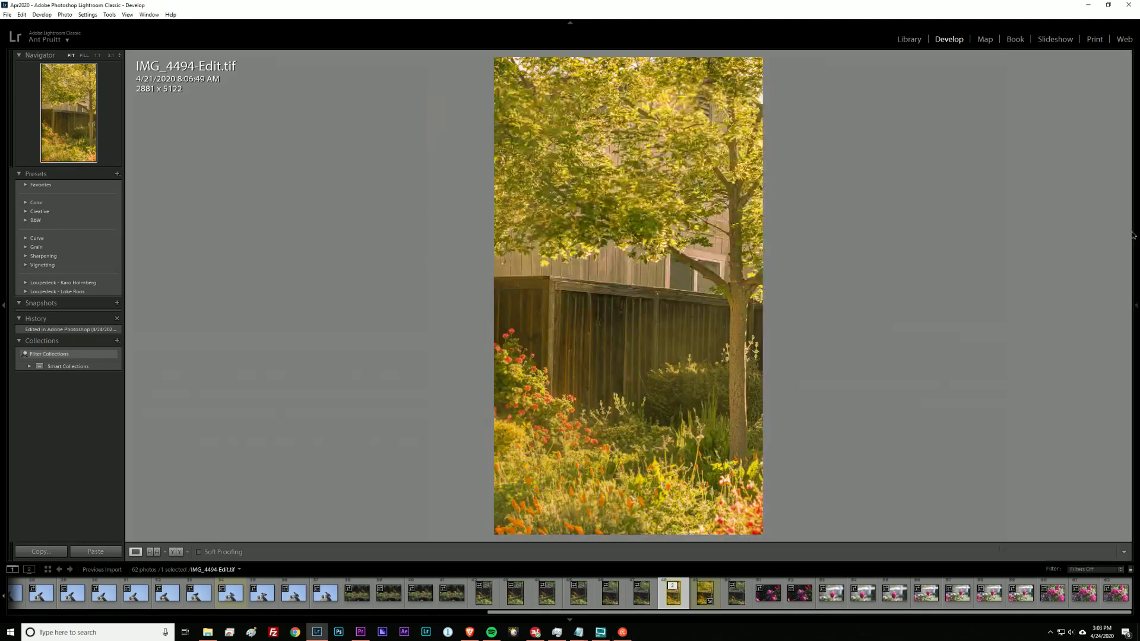
pyautogui.click(1136, 307)
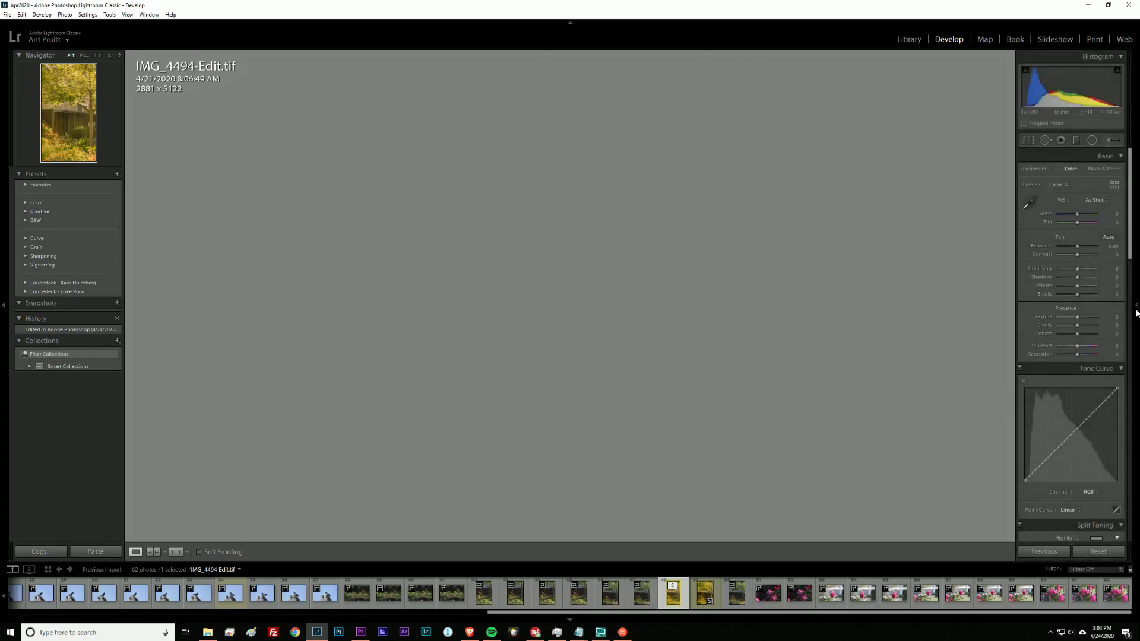
# Step: Darken the photo's edges by setting the post-crop vignette amount to -30 with the Highlight Priority style
pyautogui.scroll(-1, 1129, 262)
pyautogui.scroll(-10, 1085, 380)
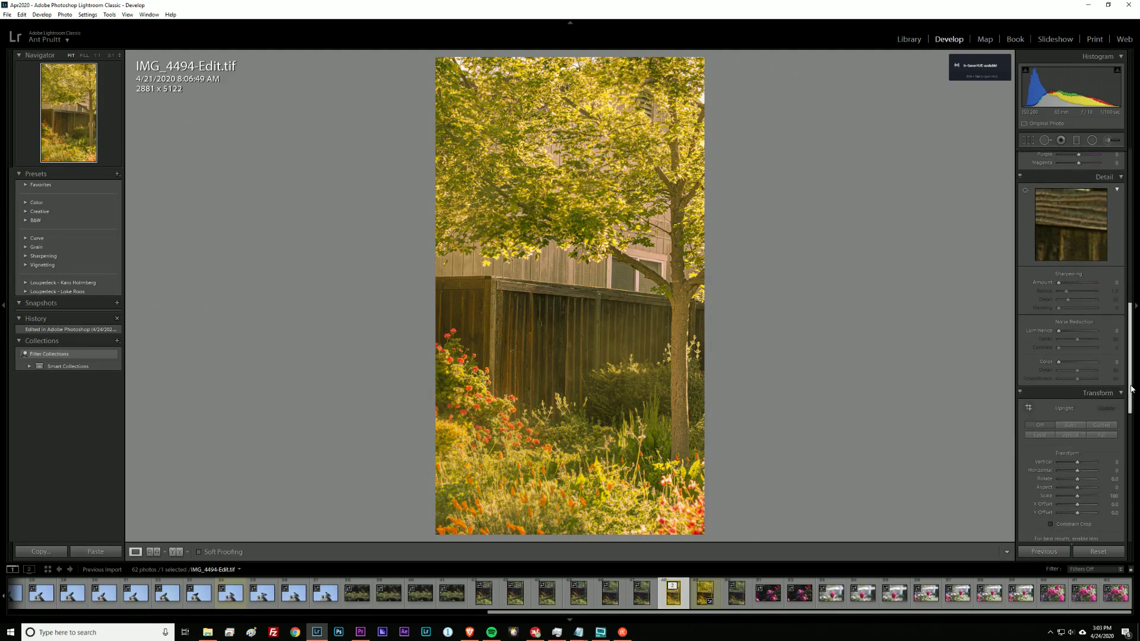
pyautogui.scroll(-3, 1123, 407)
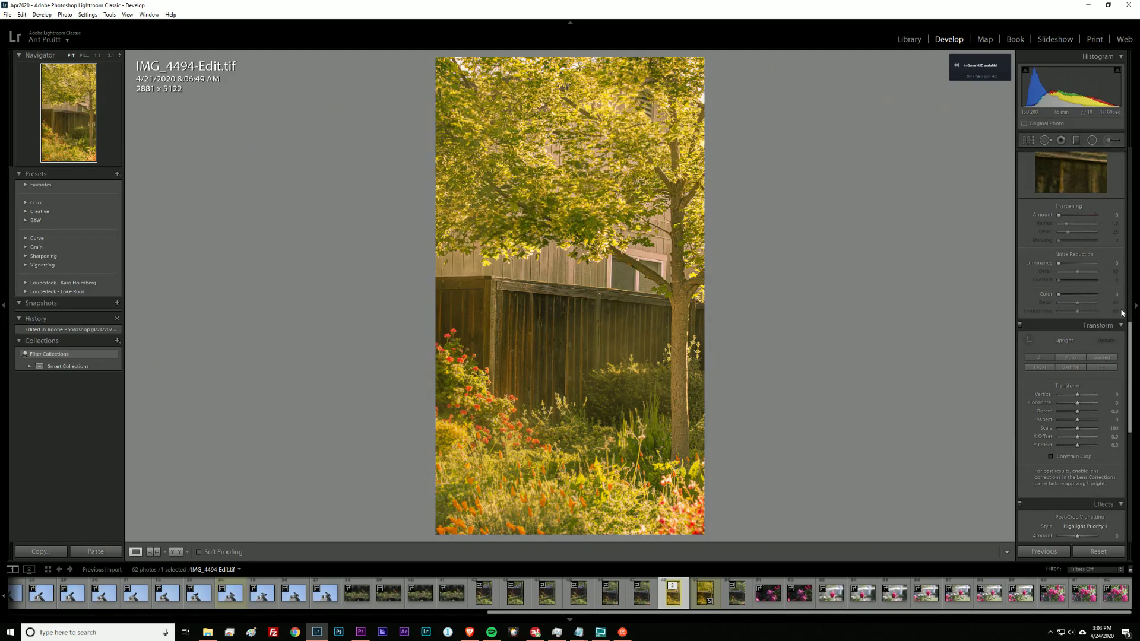
pyautogui.scroll(-10, 1078, 296)
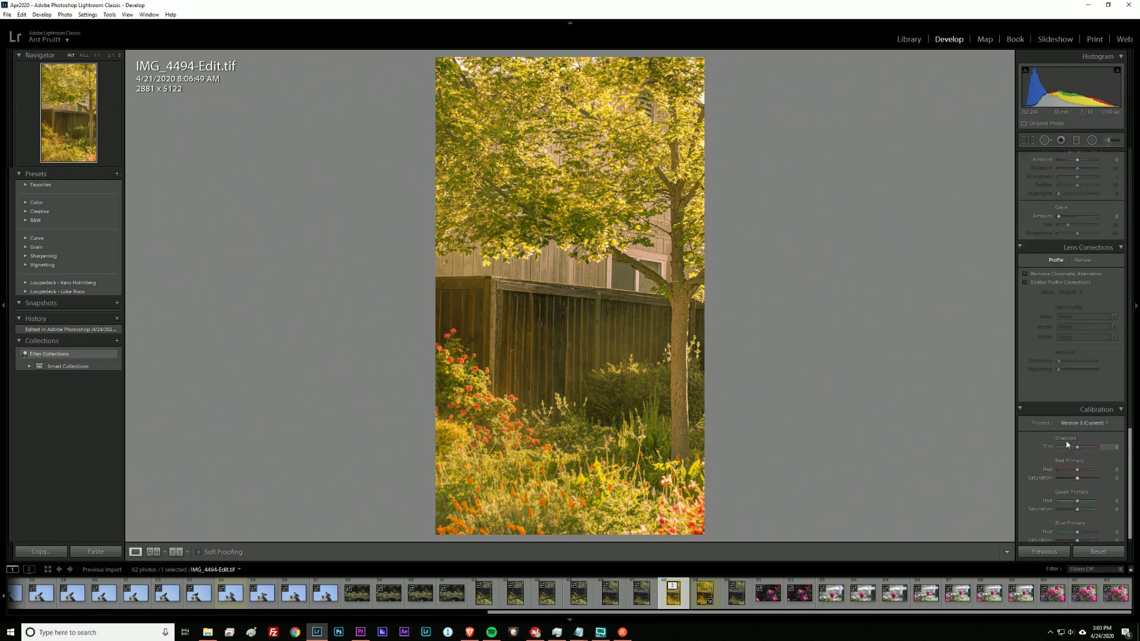
pyautogui.scroll(8, 1060, 445)
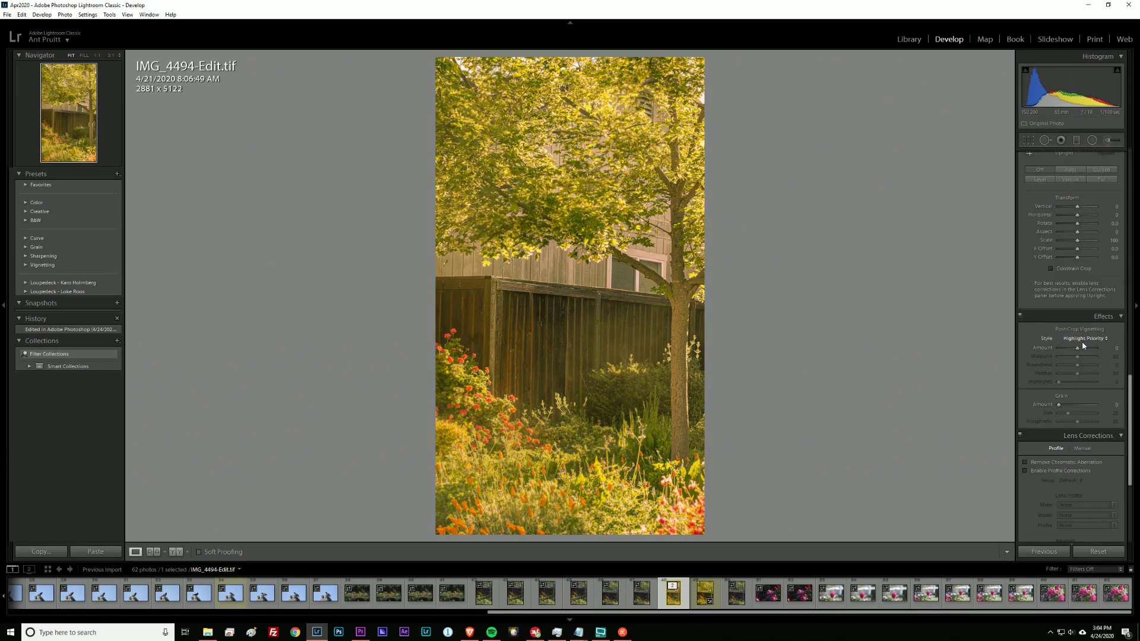
pyautogui.press('Down')
pyautogui.press('Down')
pyautogui.press('Down')
pyautogui.press('Down')
pyautogui.press('Down')
pyautogui.press('Down')
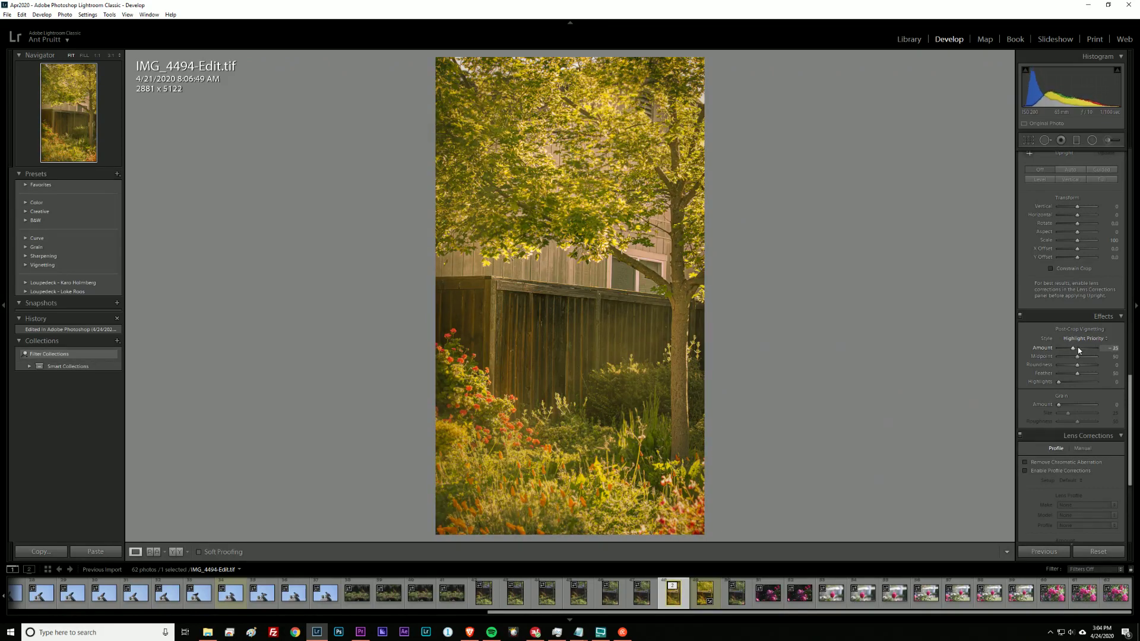
# Step: Shift the camera calibration's Red Primary hue to +25 and its Blue Primary hue to about -25, leaving Green Primary saturation at 0
pyautogui.scroll(10, 1049, 341)
pyautogui.scroll(5, 1049, 341)
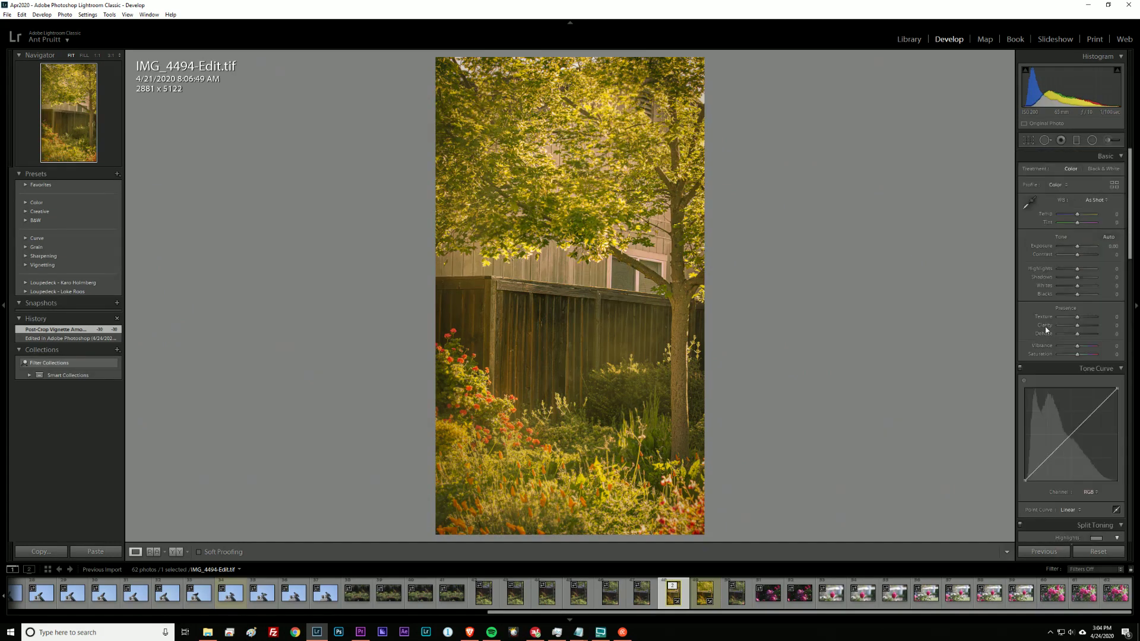
pyautogui.scroll(-5, 1045, 331)
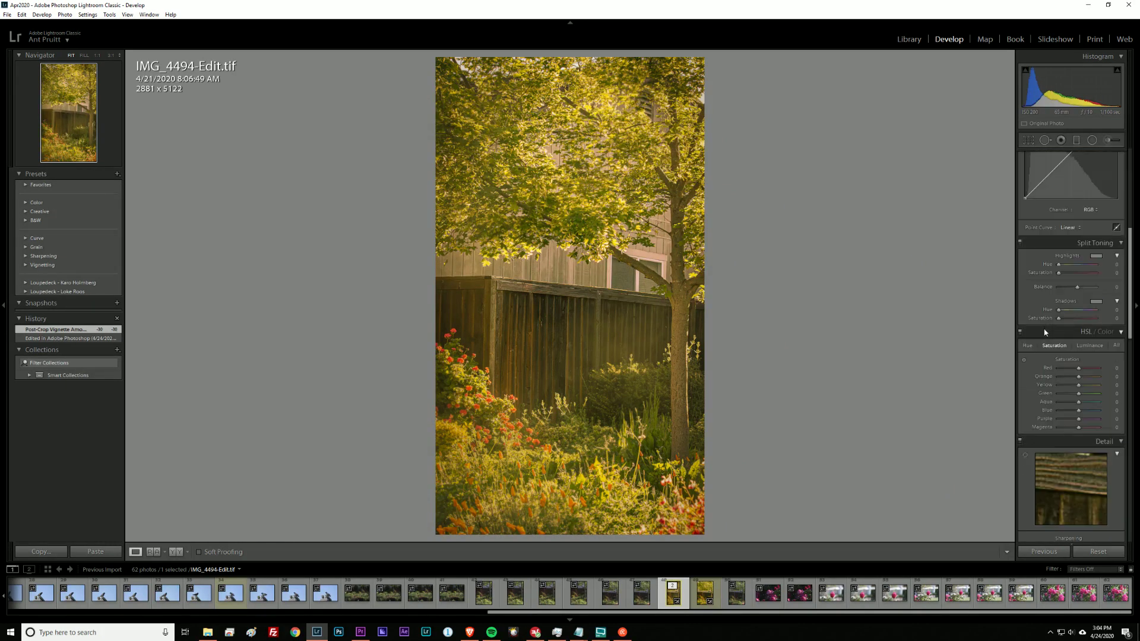
pyautogui.scroll(-10, 1058, 378)
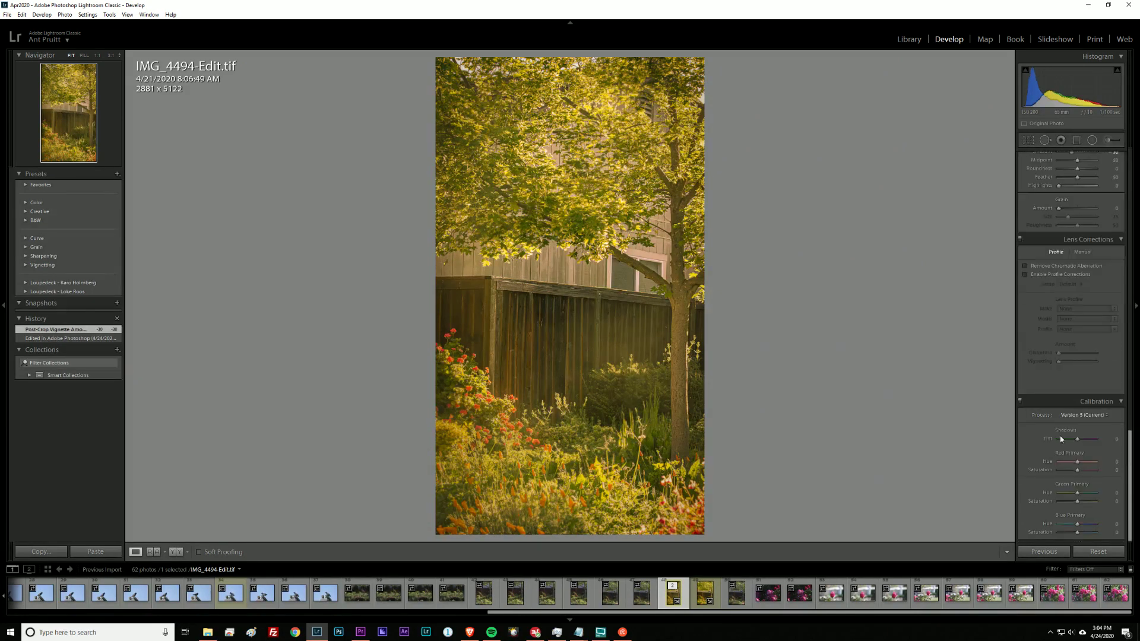
pyautogui.moveTo(1077, 502); pyautogui.dragTo(1063, 502)
pyautogui.doubleClick(1067, 500)
pyautogui.moveTo(1077, 462); pyautogui.dragTo(1085, 463)
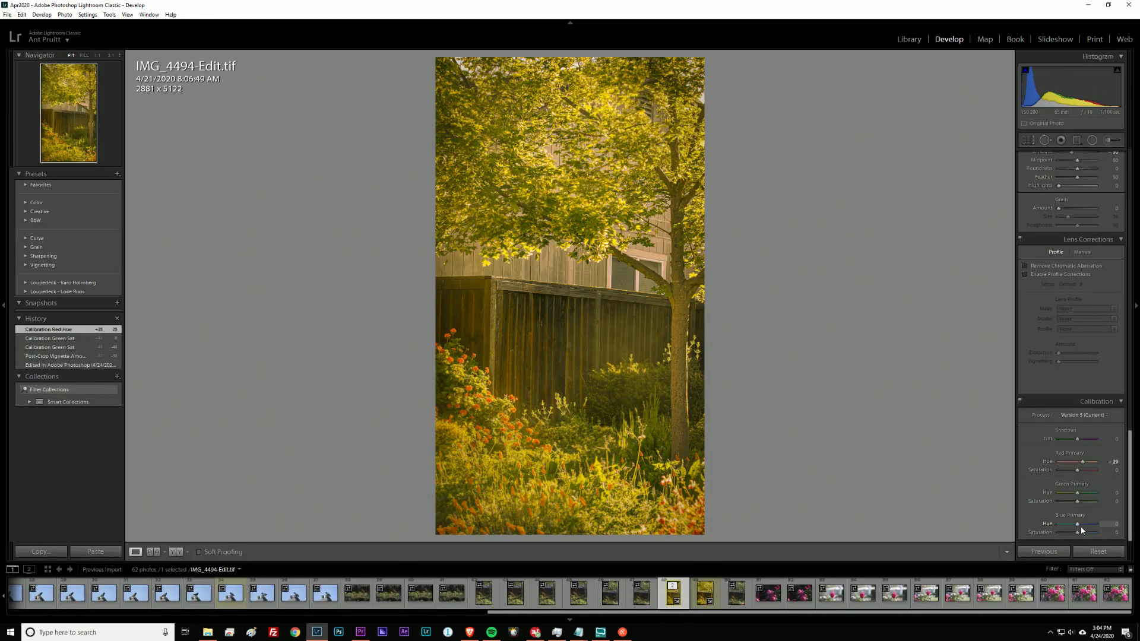
pyautogui.moveTo(1078, 526); pyautogui.dragTo(1073, 522)
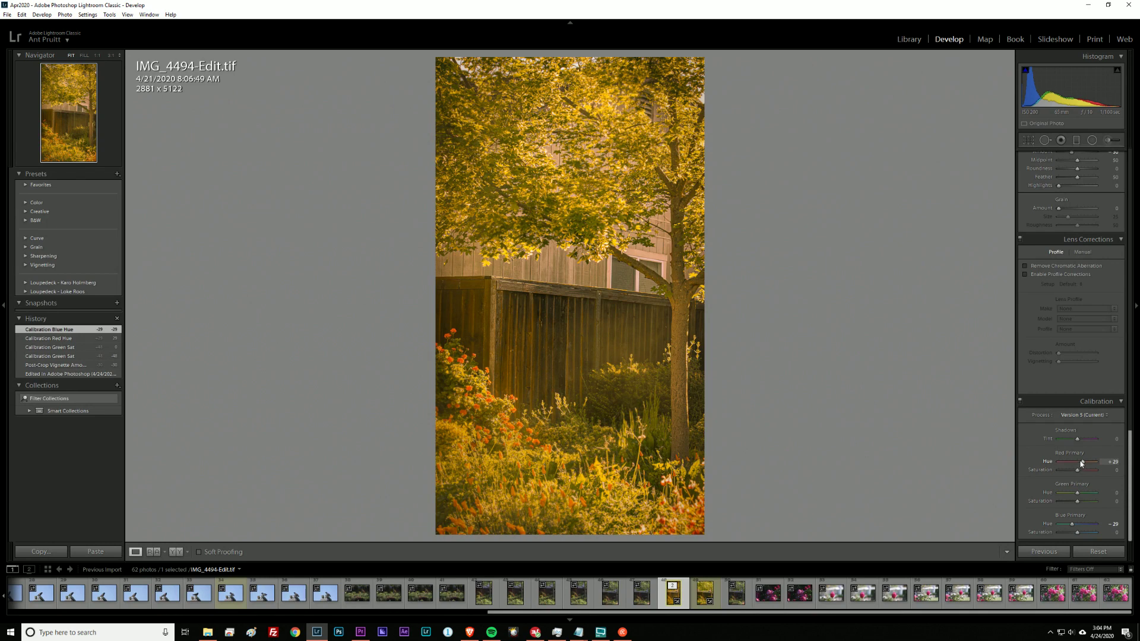
# Step: Set the calibration's Red Primary hue to +12 and saturation to -24, resetting the tried Green Primary hue and saturation to 0
pyautogui.moveTo(1080, 462); pyautogui.dragTo(1078, 505)
pyautogui.doubleClick(1077, 494)
pyautogui.doubleClick(1077, 504)
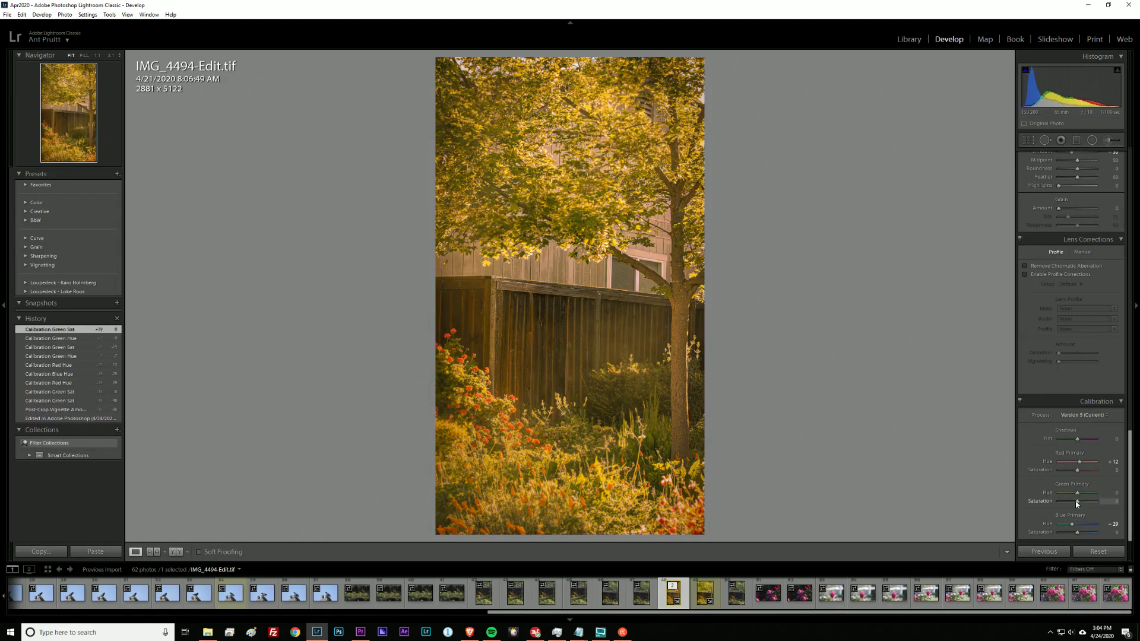
pyautogui.moveTo(1077, 470); pyautogui.dragTo(1072, 475)
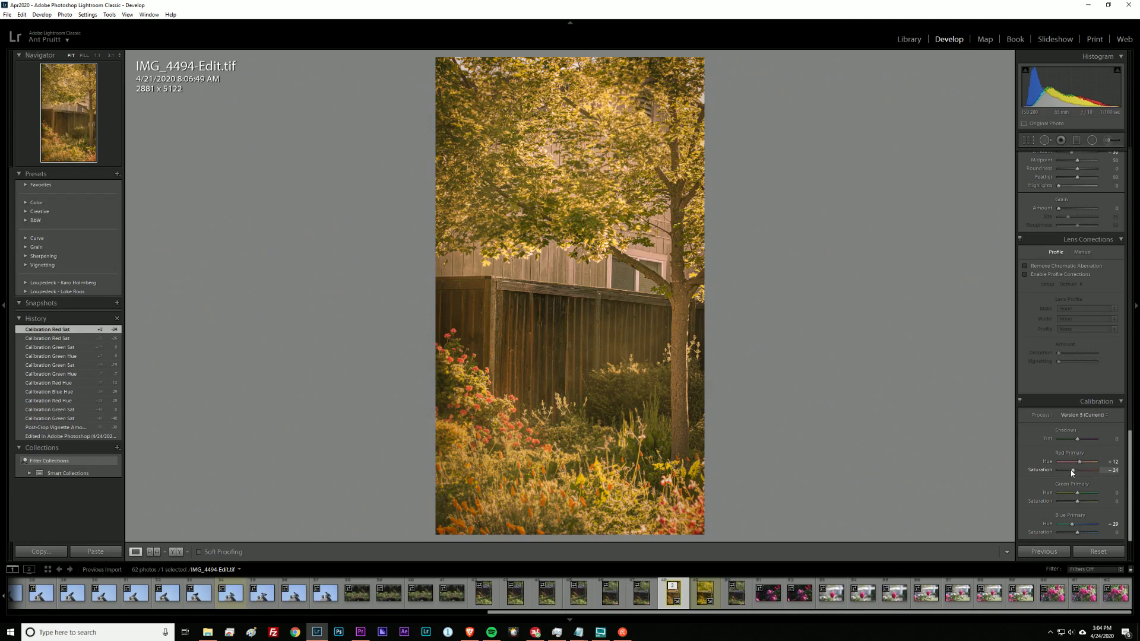
# Step: Set the HSL saturation to +22 for orange and +42 for red, and adjust the luminance of both colours
pyautogui.scroll(10, 1070, 471)
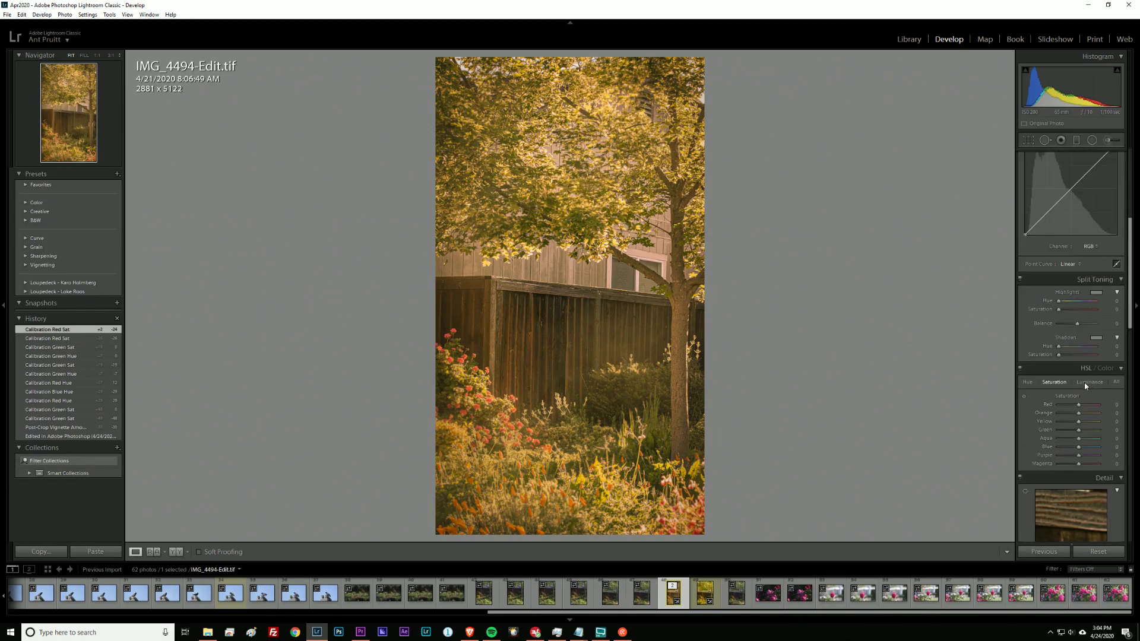
pyautogui.moveTo(1079, 414); pyautogui.dragTo(1083, 414)
pyautogui.click(1089, 383)
pyautogui.moveTo(1079, 412); pyautogui.dragTo(1087, 404)
pyautogui.click(1054, 382)
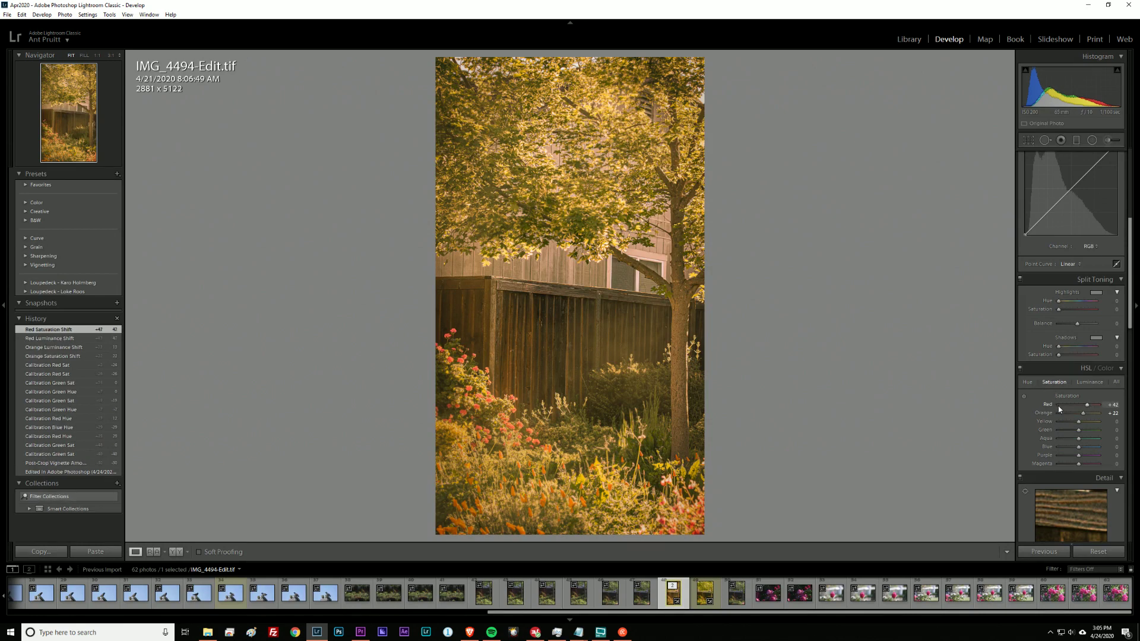
# Step: Set Clarity to +24, Dehaze to +17 and Shadows to +33 in the basic adjustments
pyautogui.scroll(3, 1063, 398)
pyautogui.scroll(3, 1063, 398)
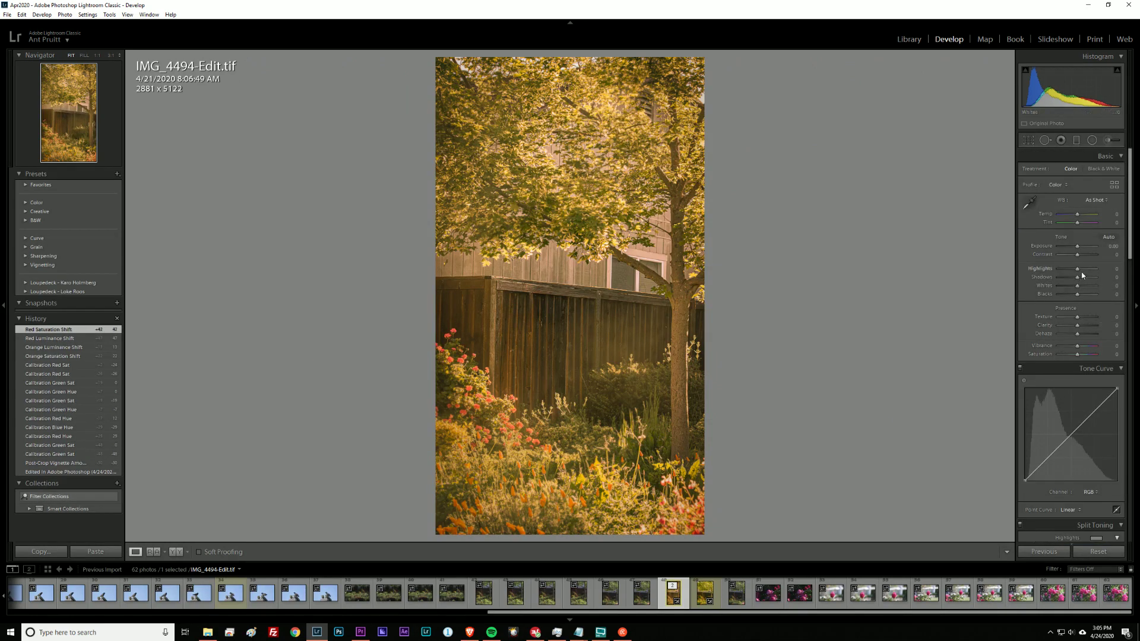
pyautogui.moveTo(1081, 323); pyautogui.dragTo(1082, 339)
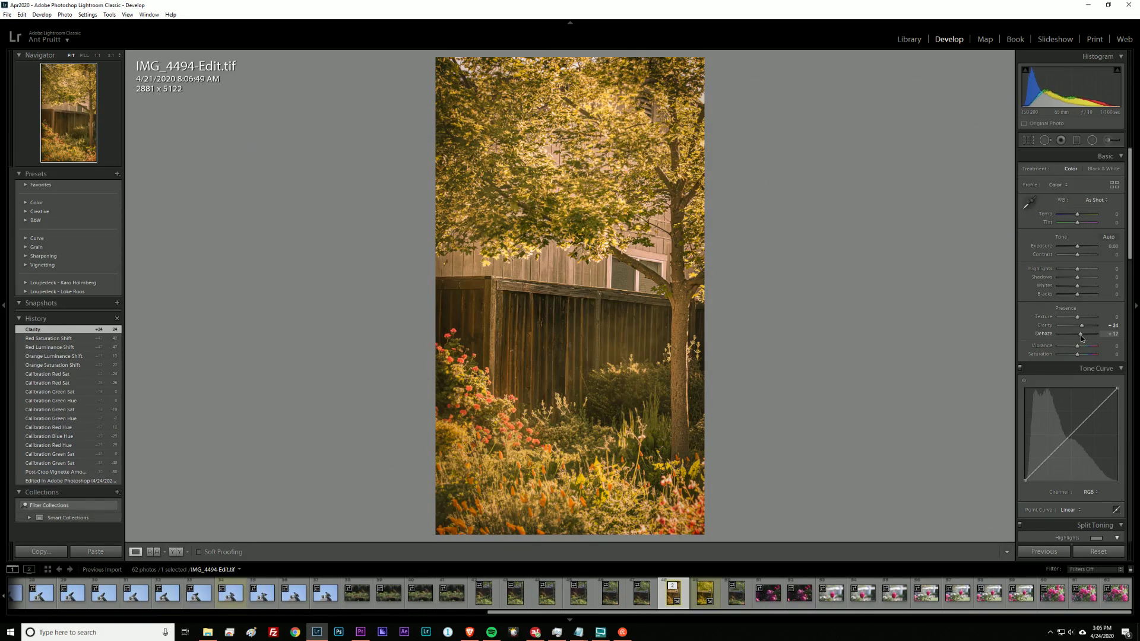
pyautogui.moveTo(1081, 337); pyautogui.dragTo(1081, 337)
pyautogui.moveTo(1077, 277); pyautogui.dragTo(1081, 282)
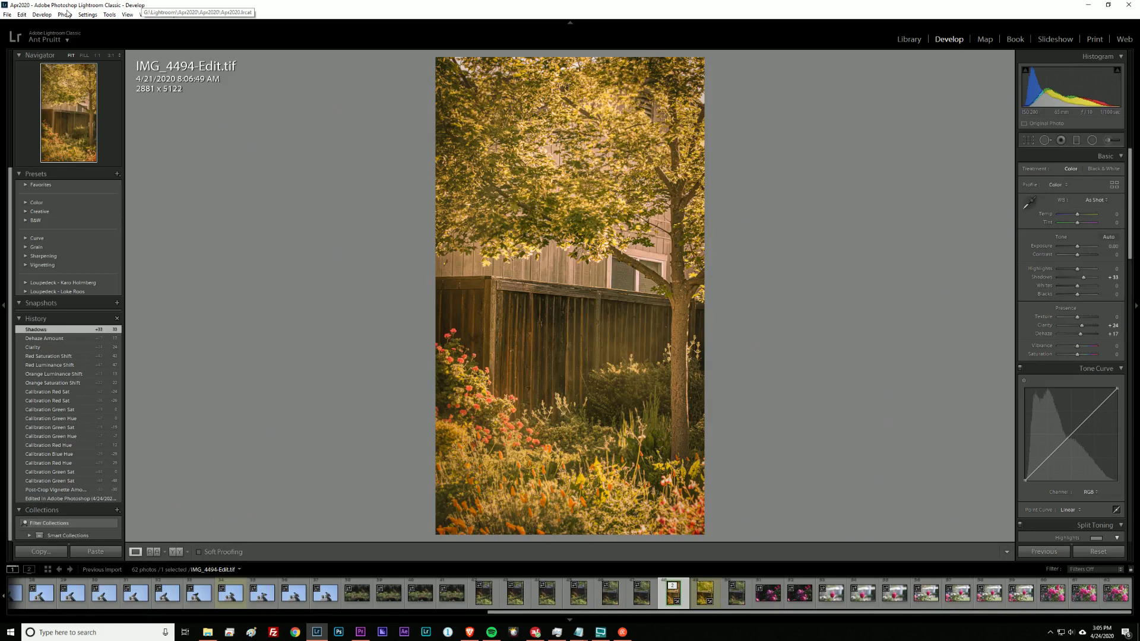
# Step: Export the finished photo with the Insta user preset and switch away from Lightroom
pyautogui.click(8, 13)
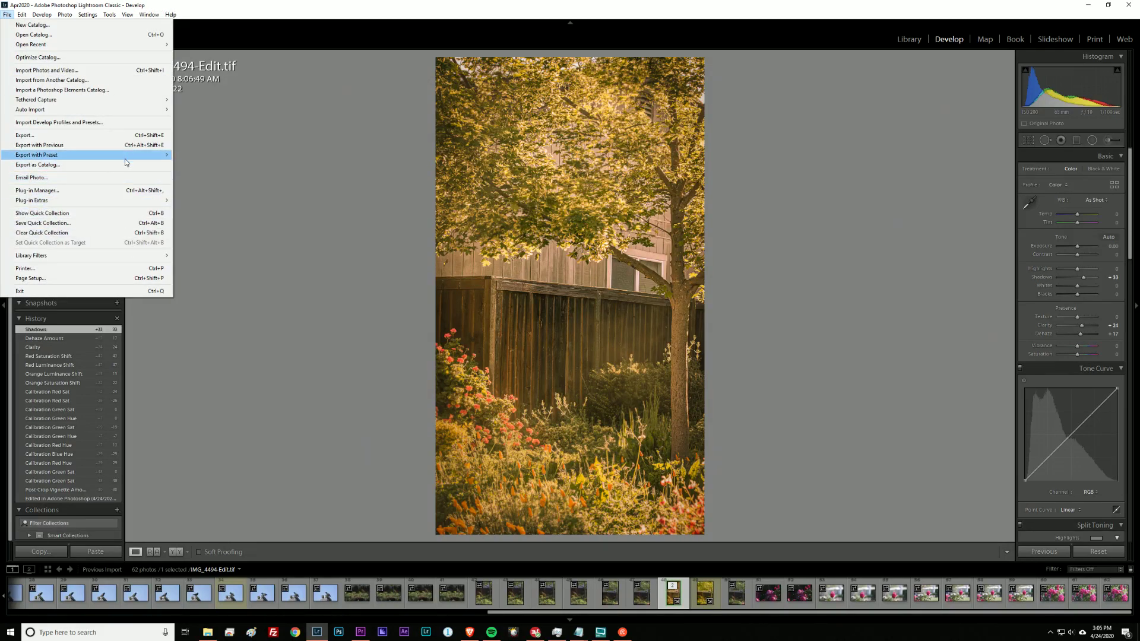
pyautogui.moveTo(127, 159)
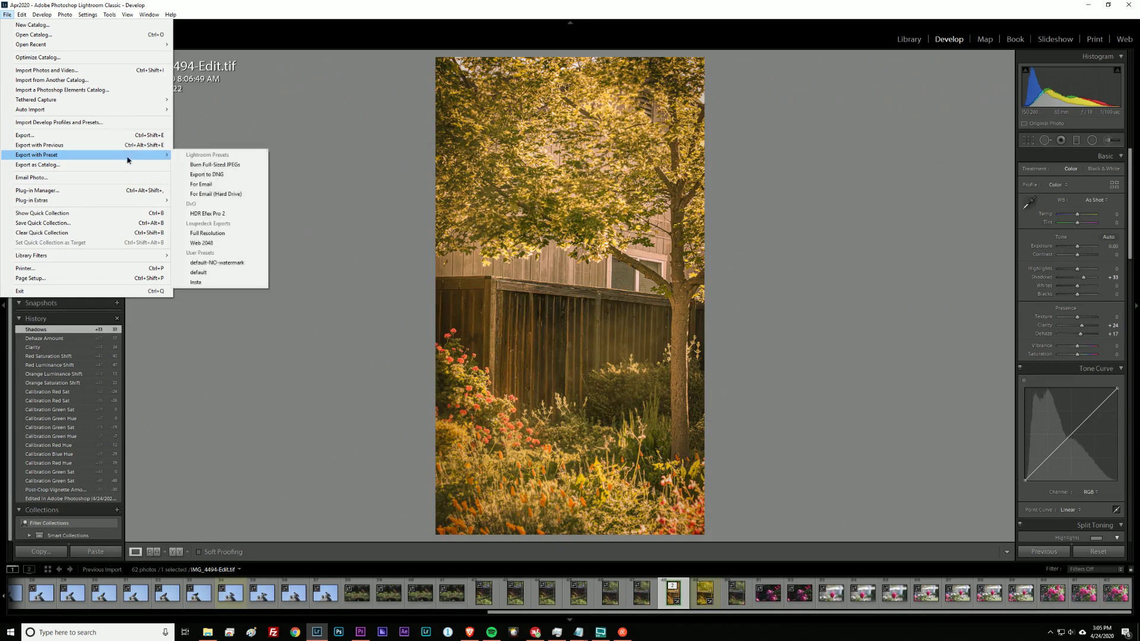
pyautogui.click(216, 283)
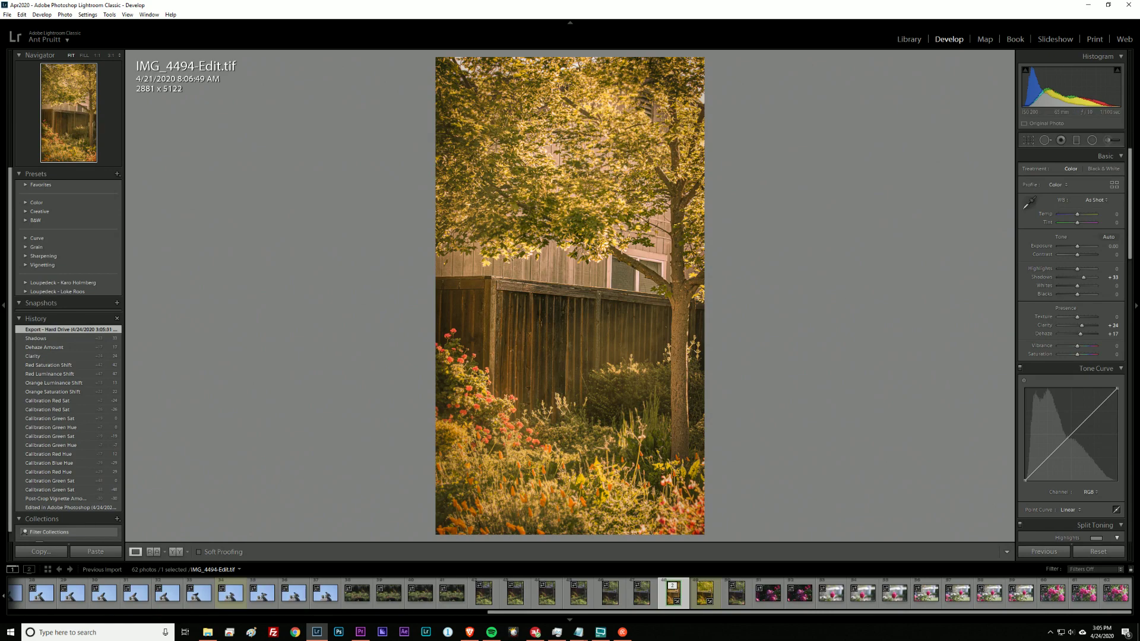
pyautogui.hotkey('alt', 'Tab')
pyautogui.hotkey('alt', 'Tab')
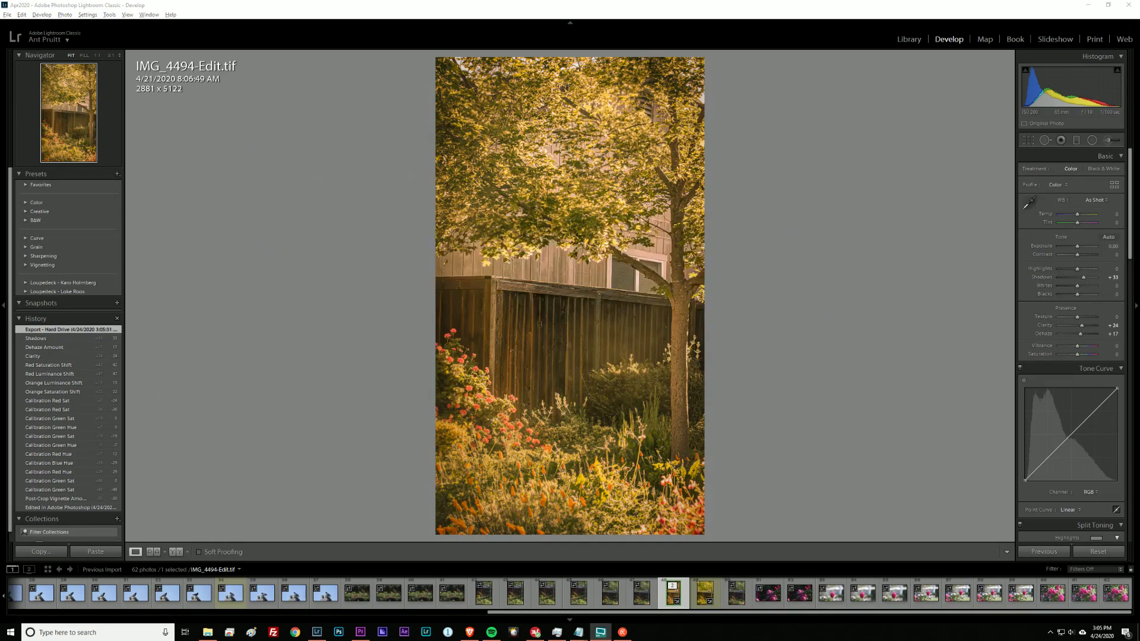